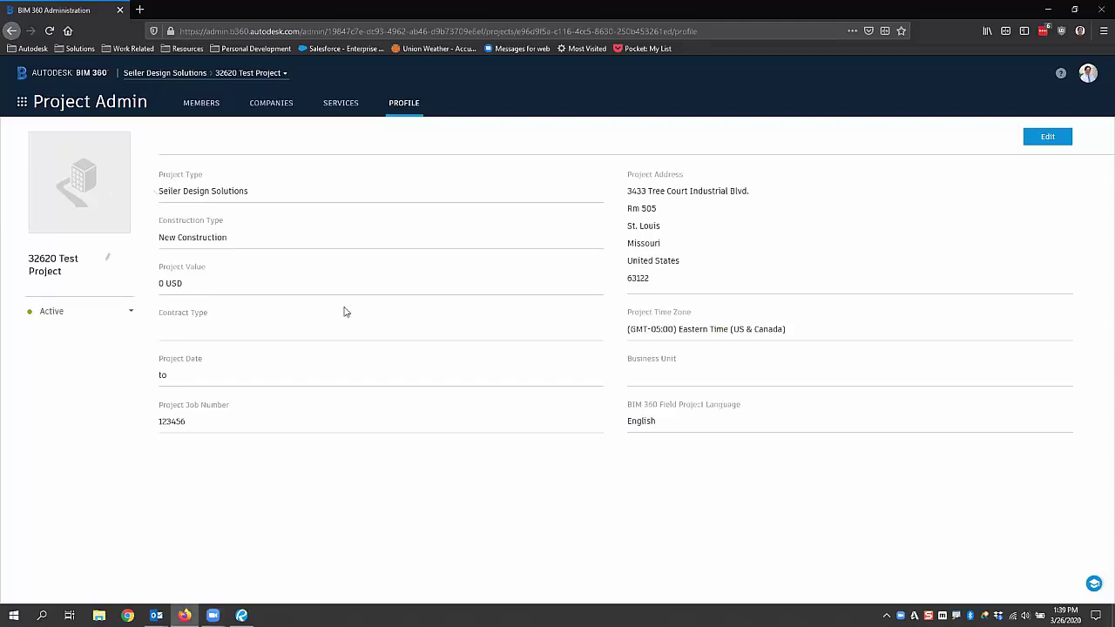
Look over the project's companies and services, and switch to the Document Management module
left_click(278, 103)
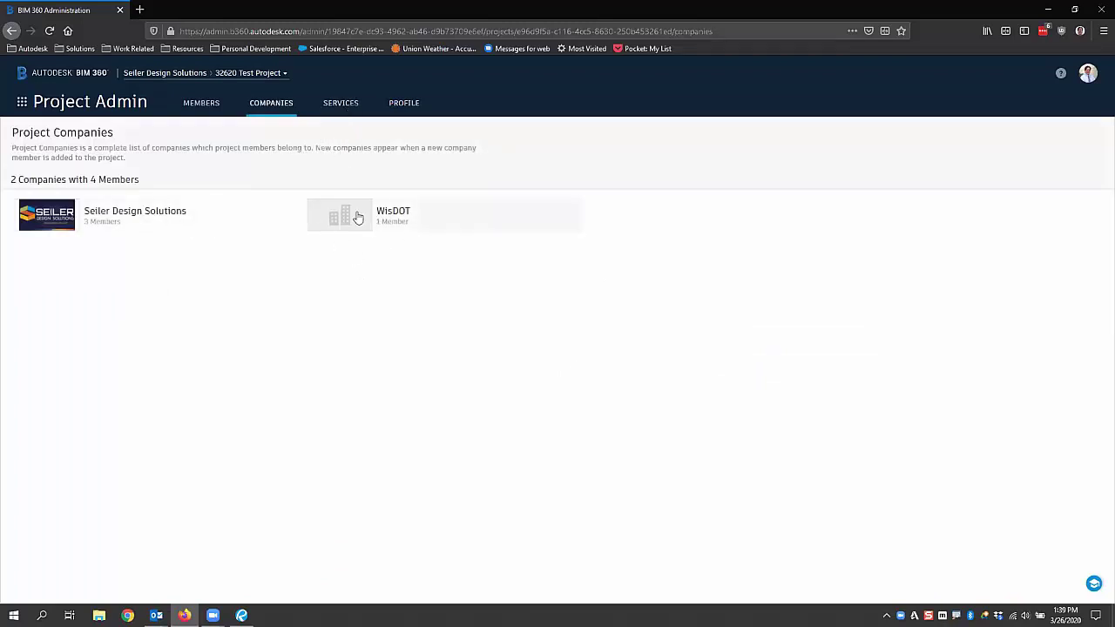
left_click(330, 105)
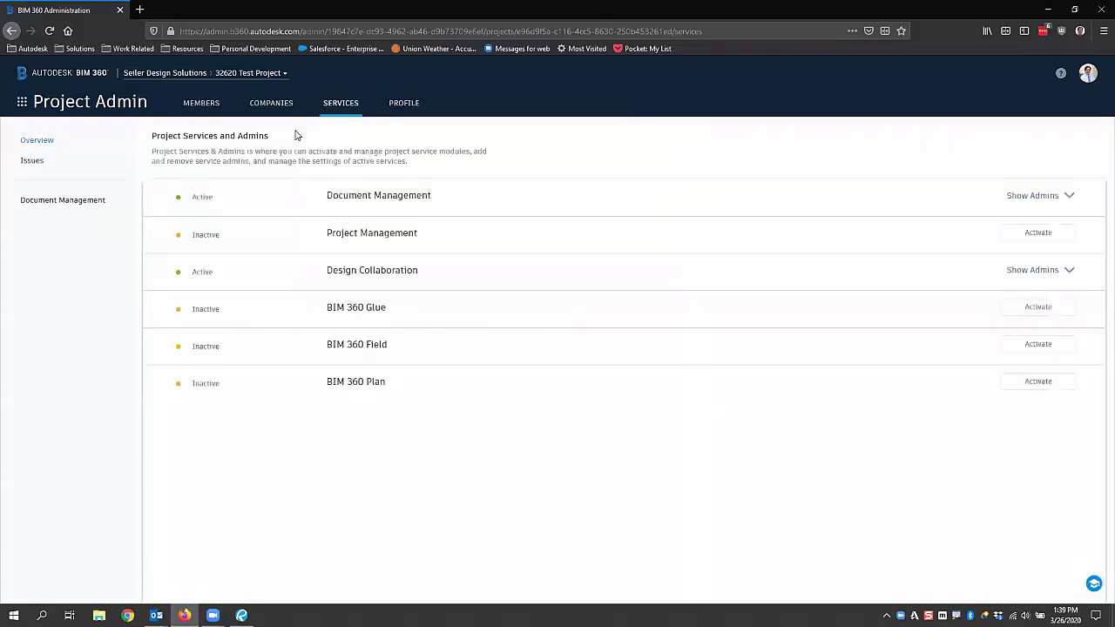
left_click(21, 102)
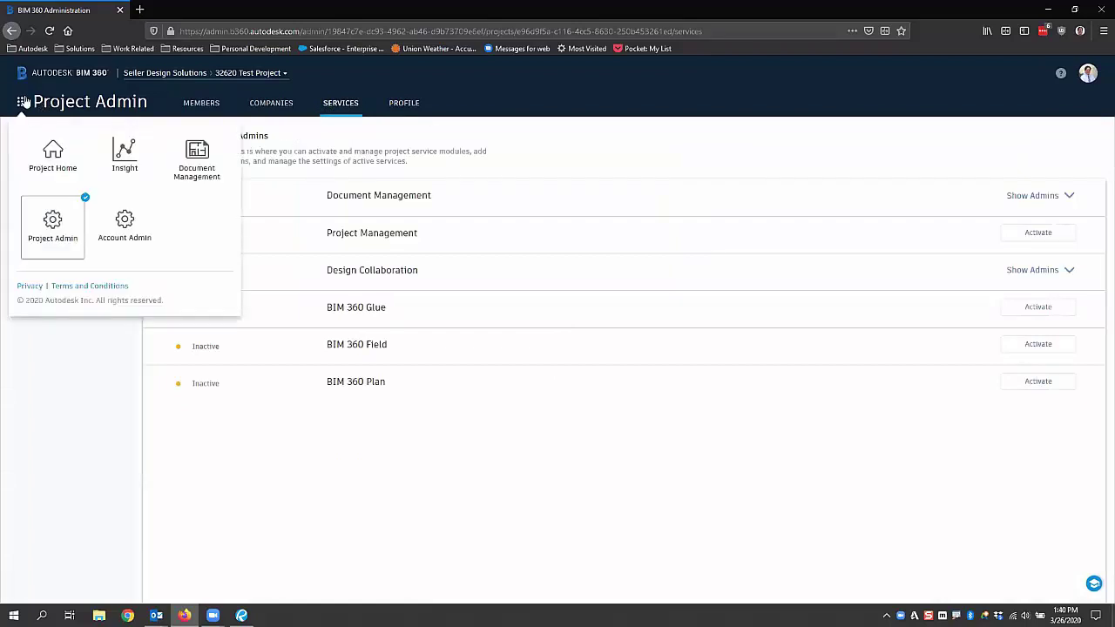
left_click(202, 164)
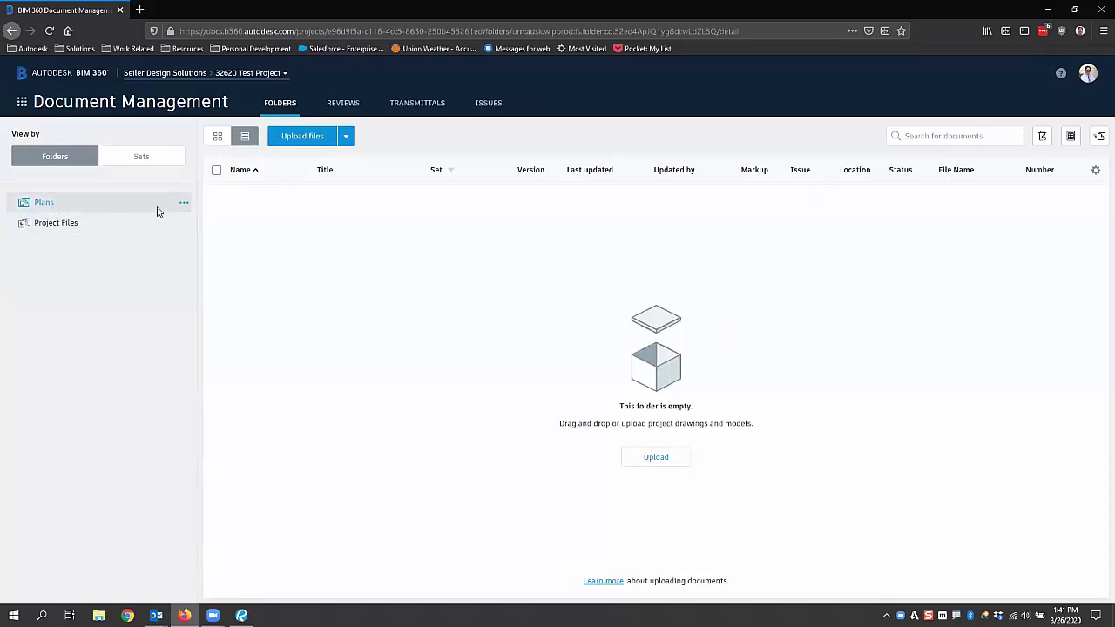
Examine which file types the Plans folder accepts for upload, and leave the file selection without choosing a file
left_click(184, 204)
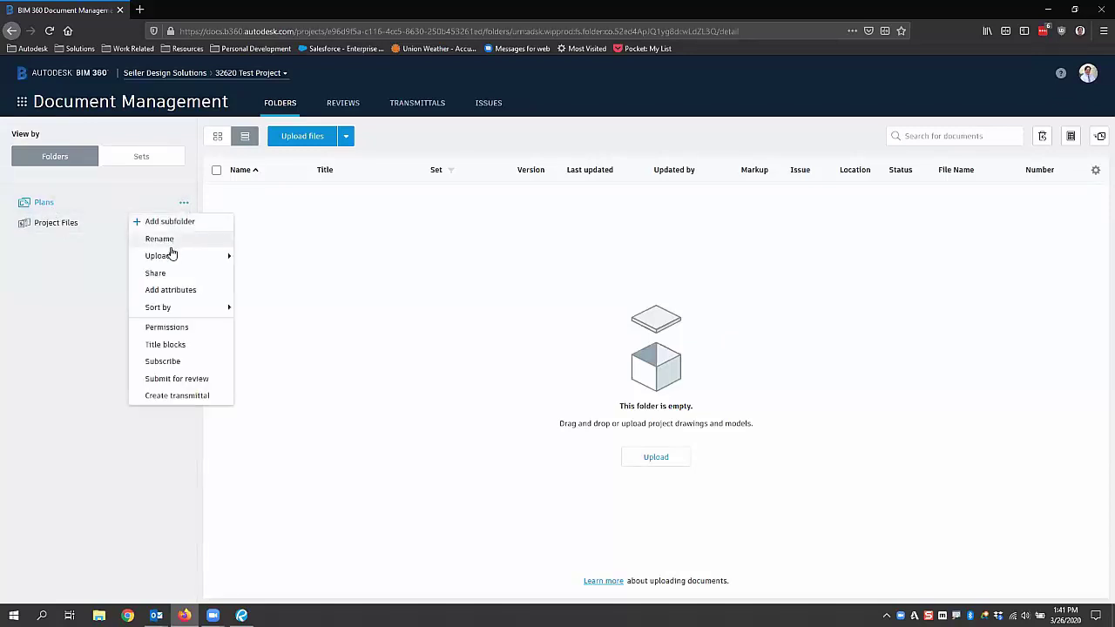
mouse_move(187, 257)
left_click(266, 256)
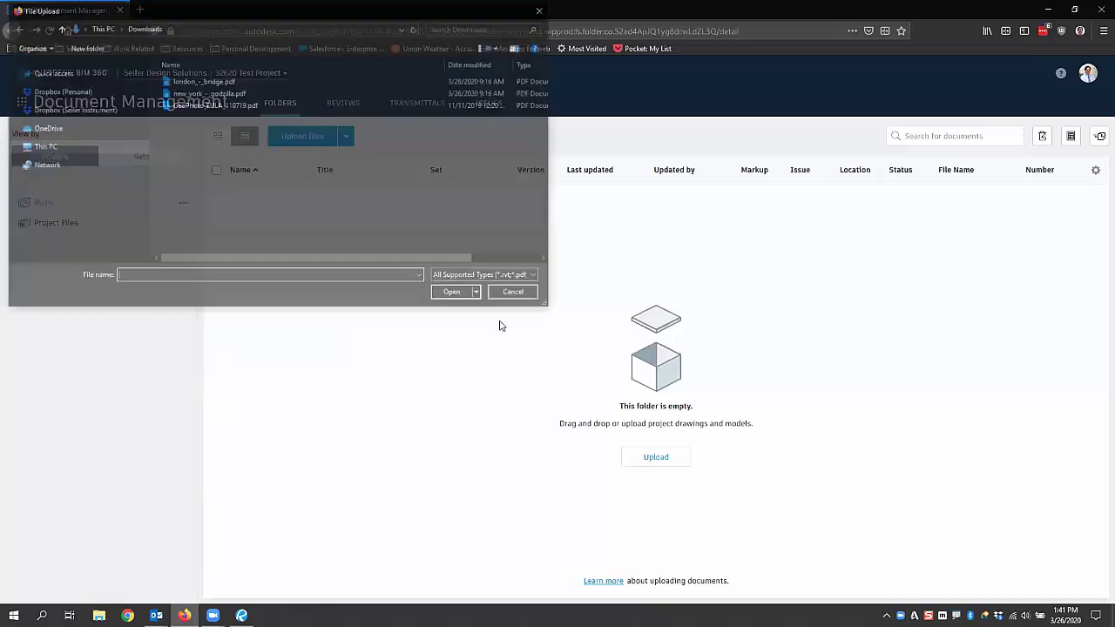
left_click(523, 277)
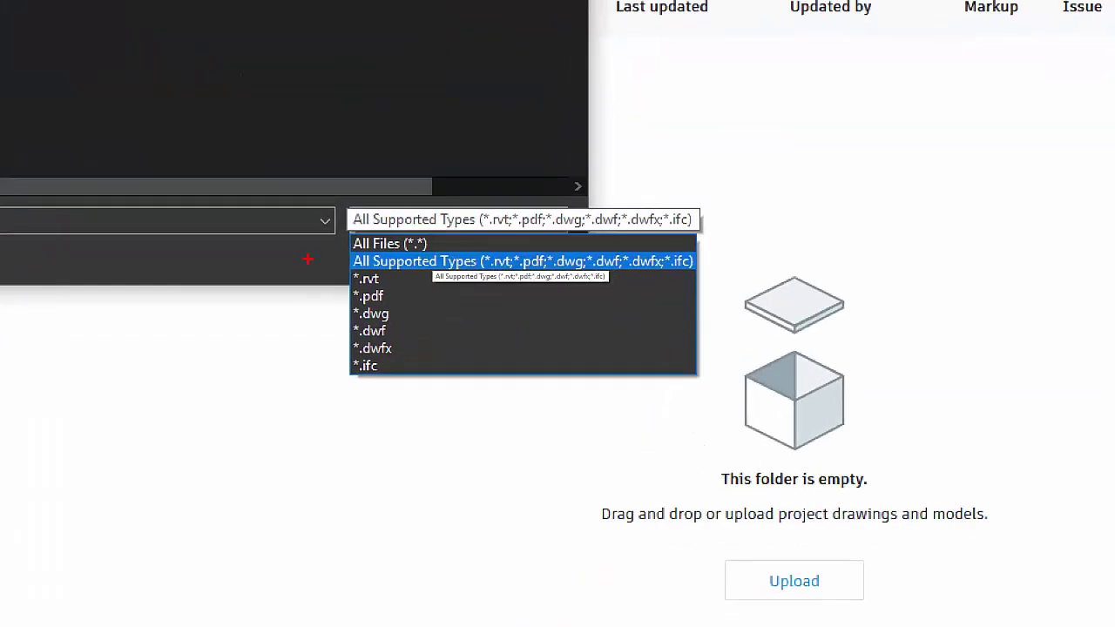
mouse_move(313, 260)
left_mouse_down()
mouse_move(453, 263)
mouse_move(263, 380)
mouse_move(292, 247)
left_mouse_up()
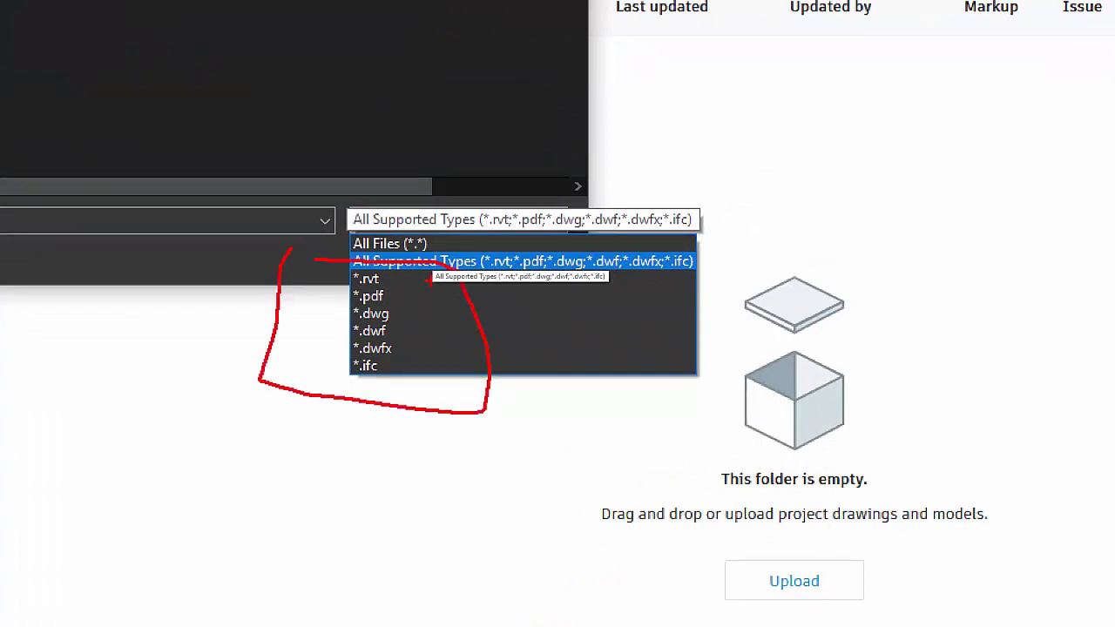
mouse_move(396, 299)
left_mouse_down()
mouse_move(416, 297)
mouse_move(427, 311)
mouse_move(413, 330)
left_mouse_up()
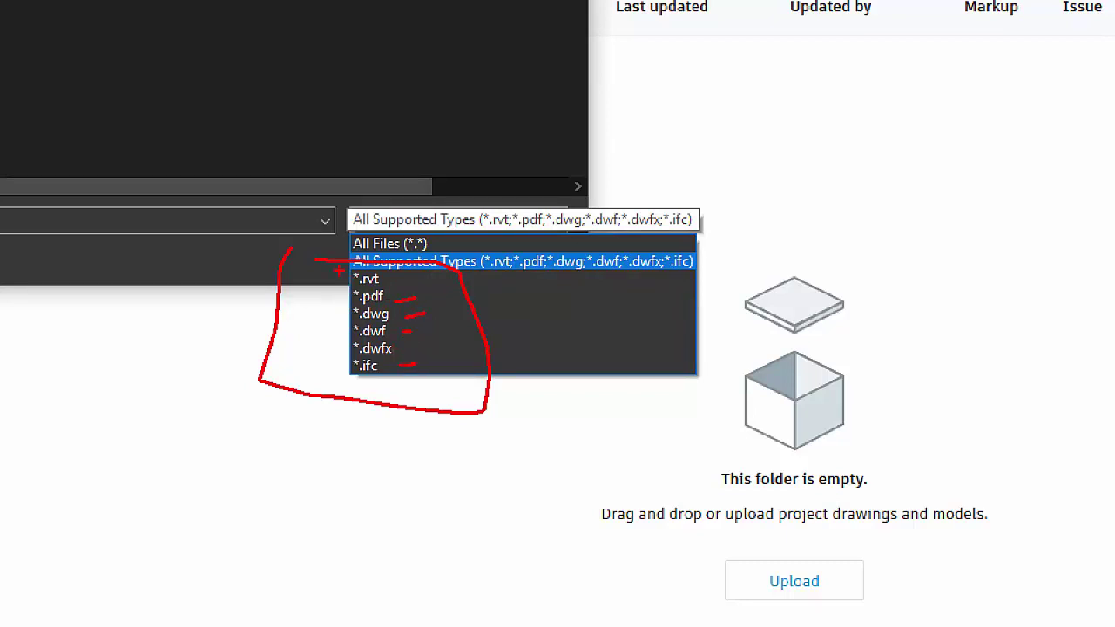
mouse_move(342, 273)
left_mouse_down()
mouse_move(460, 277)
mouse_move(321, 359)
mouse_move(342, 275)
left_mouse_up()
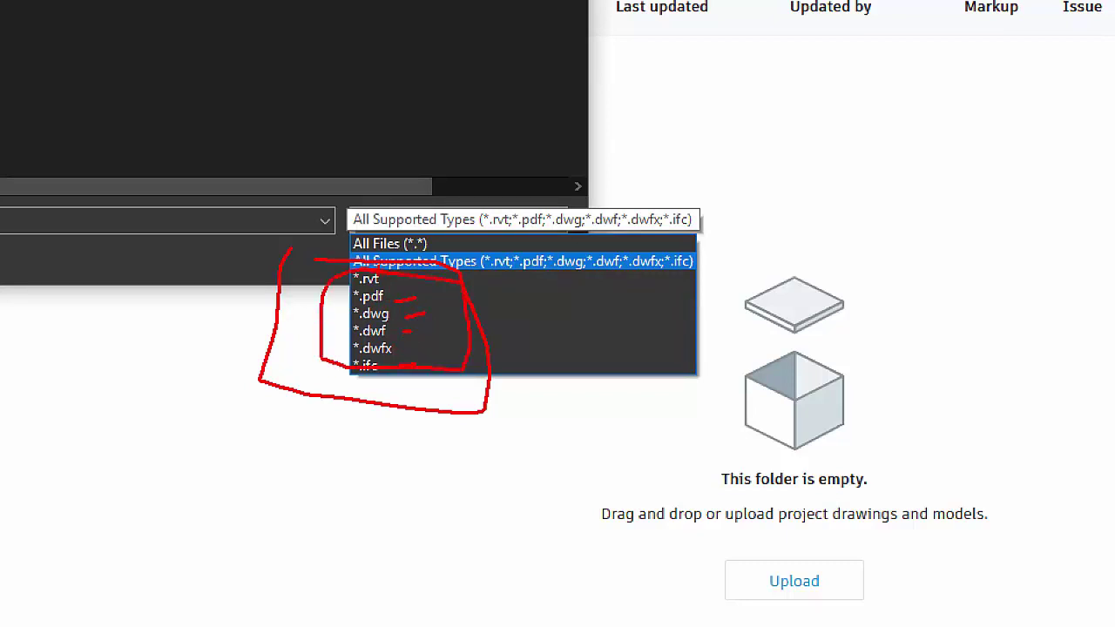
key("Escape")
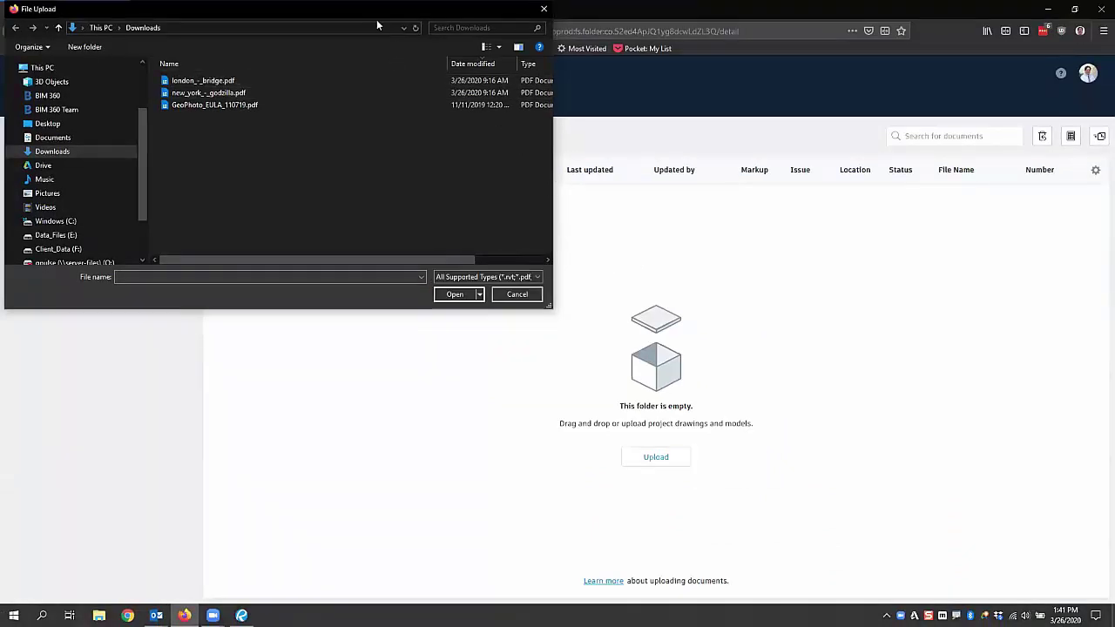
left_click(587, 142)
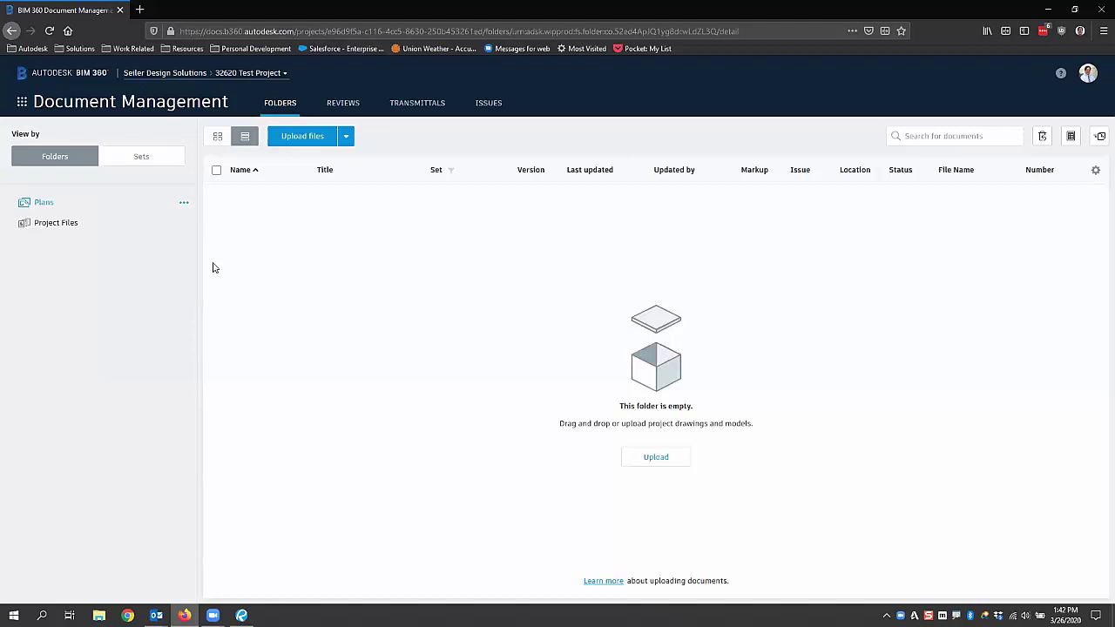
Examine which file types the Project Files folder accepts for upload, and leave the file selection without choosing a file
left_click(70, 223)
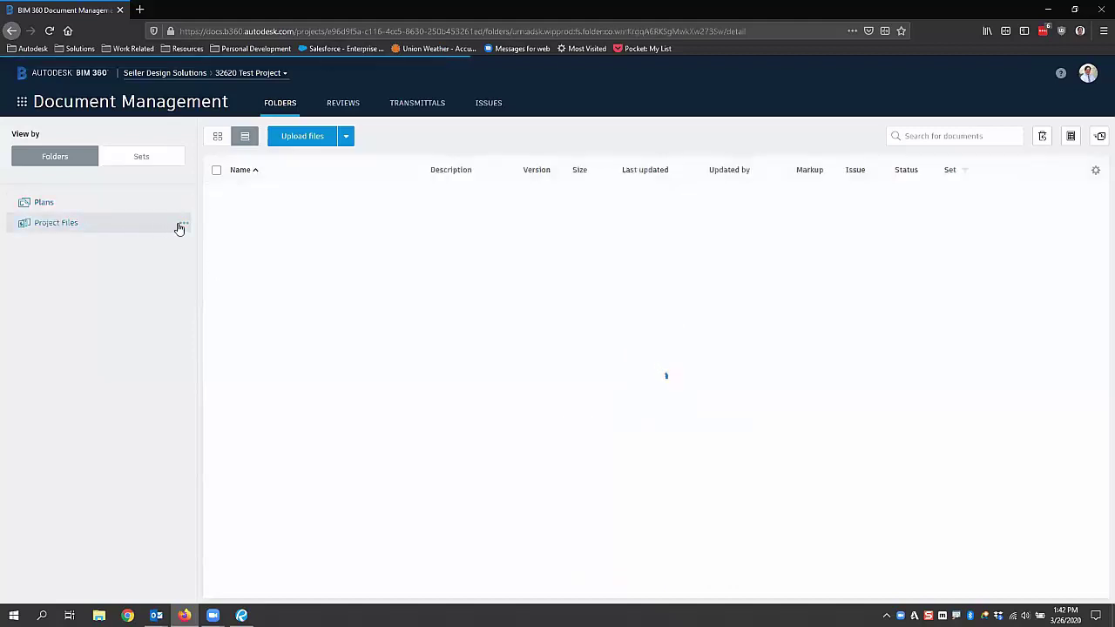
left_click(184, 224)
mouse_move(178, 275)
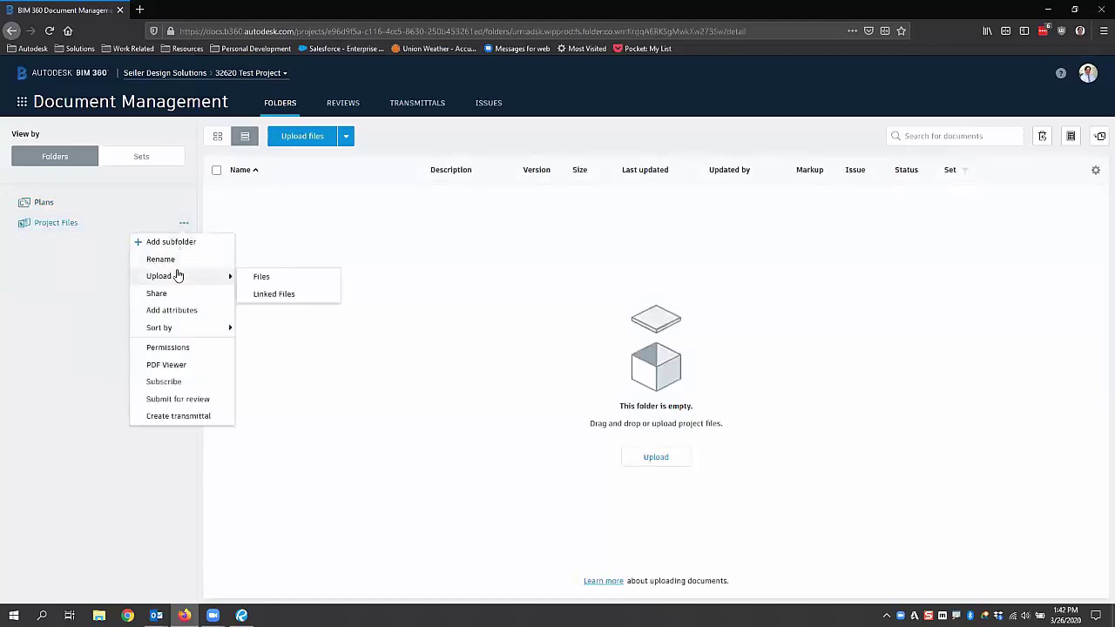
left_click(262, 276)
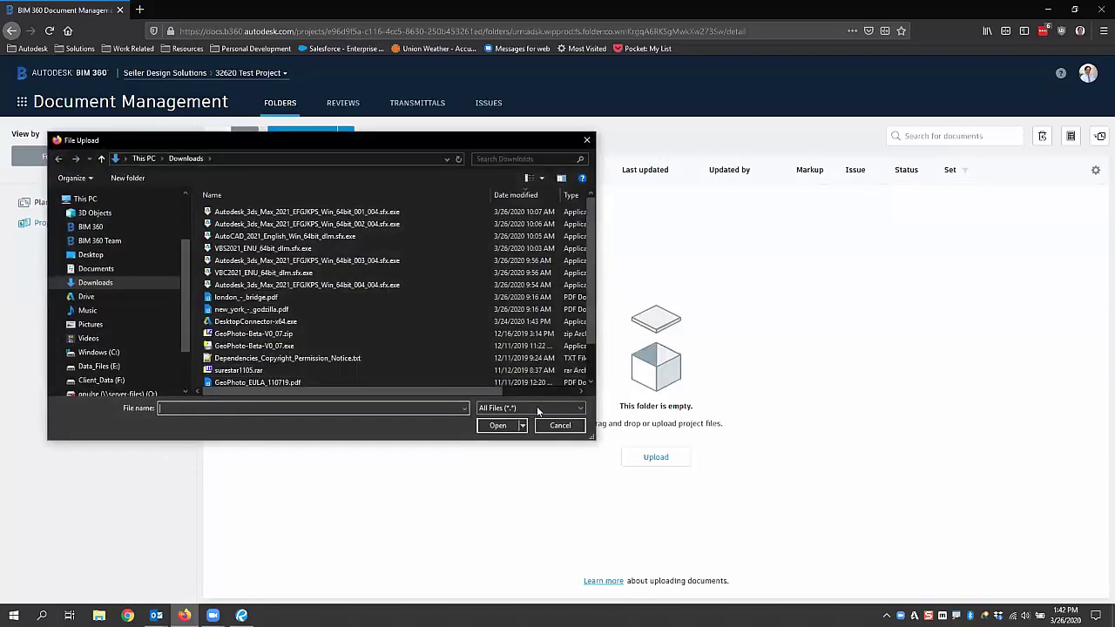
left_click(537, 408)
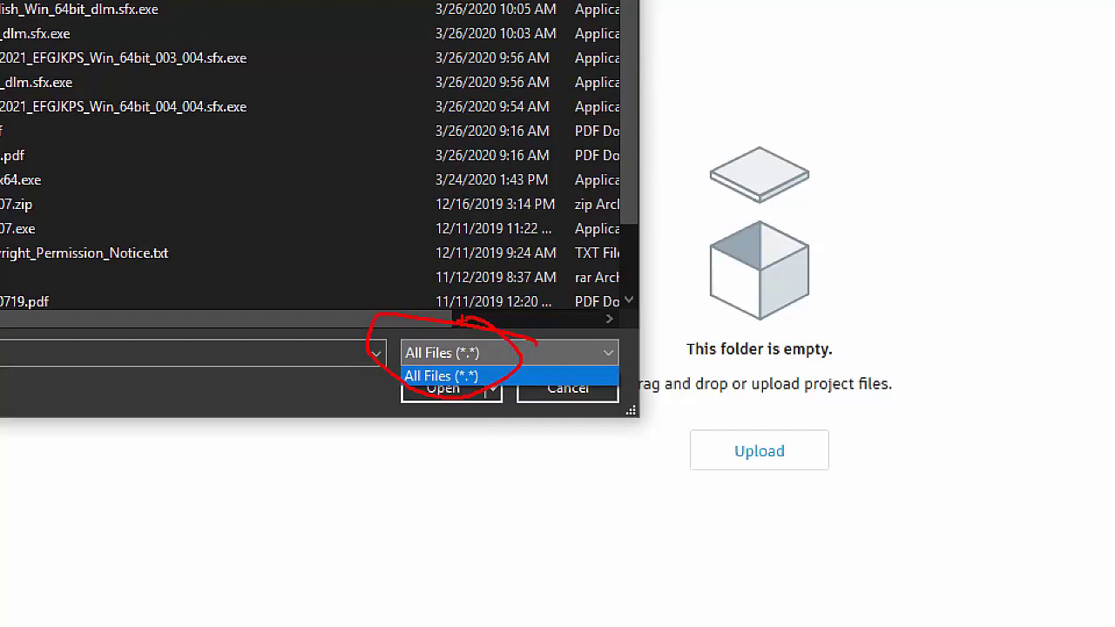
key("Escape")
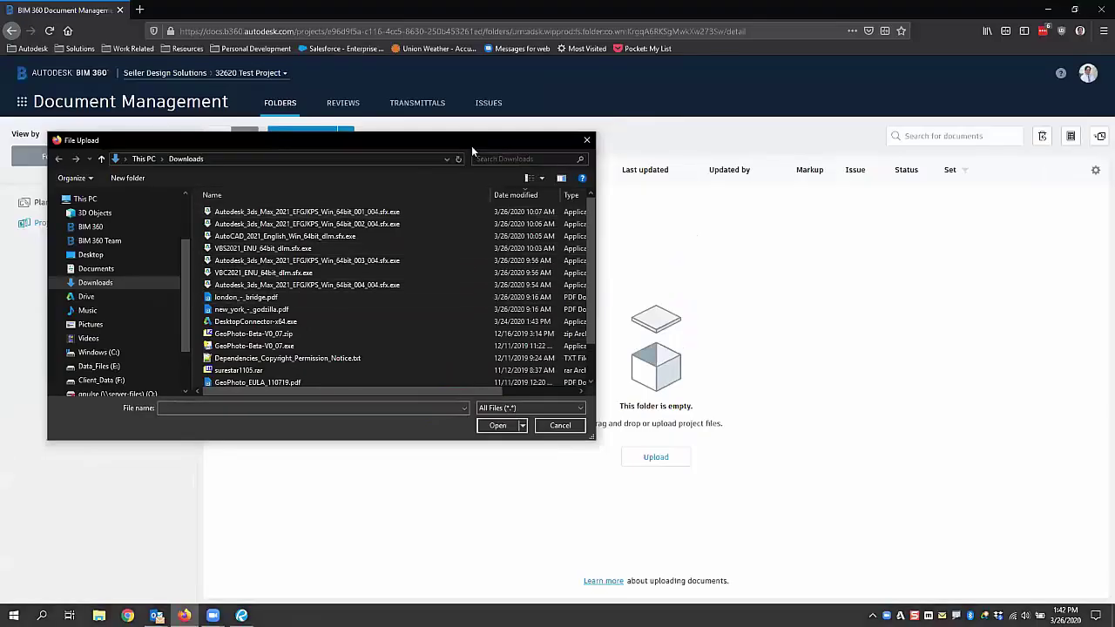
left_click_drag(480, 145, 706, 203)
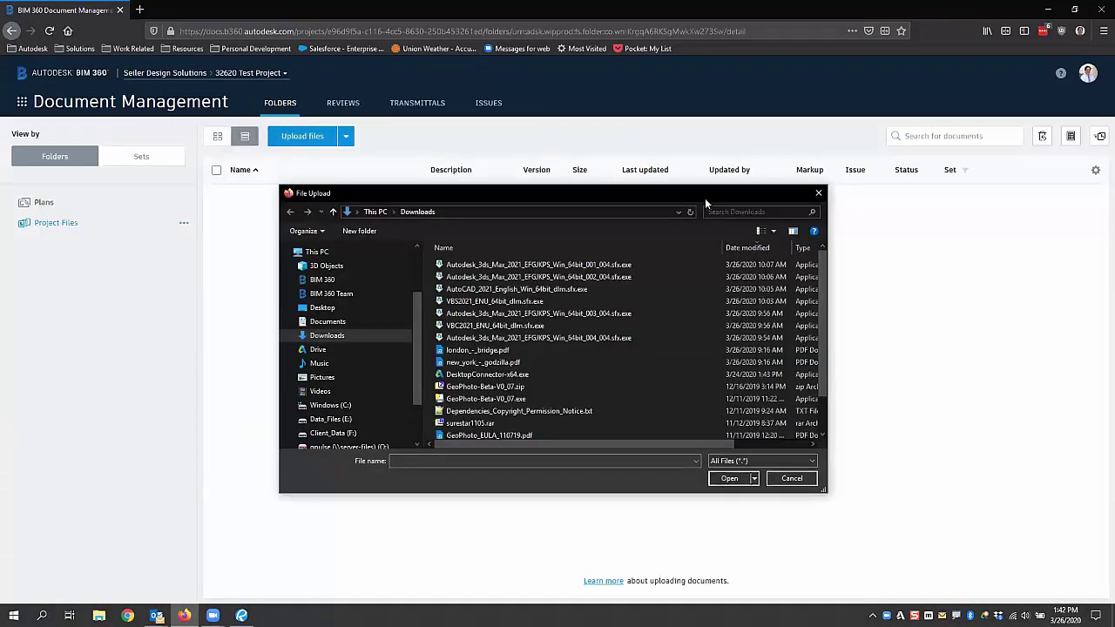
left_click(819, 193)
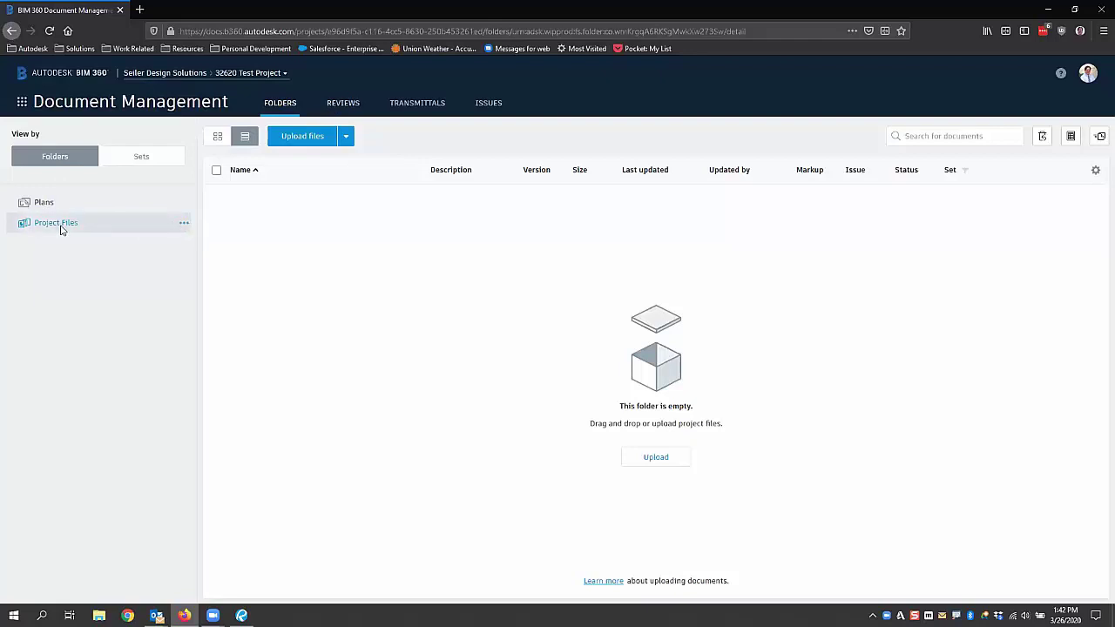
Add a subfolder named "Revit Model" under Project Files
left_click(184, 224)
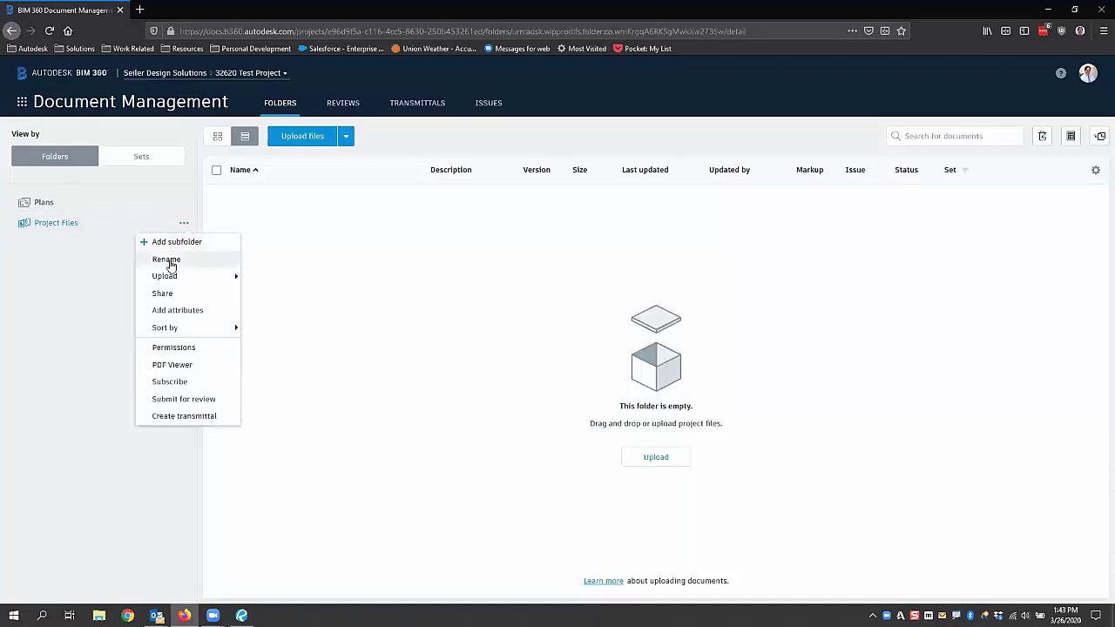
mouse_move(169, 280)
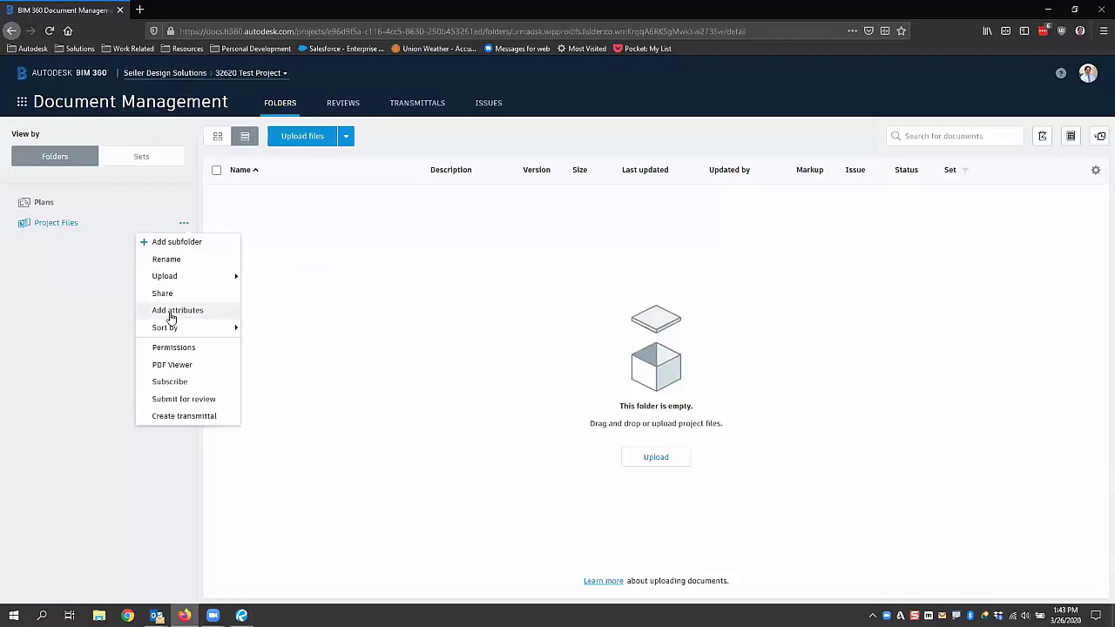
mouse_move(167, 327)
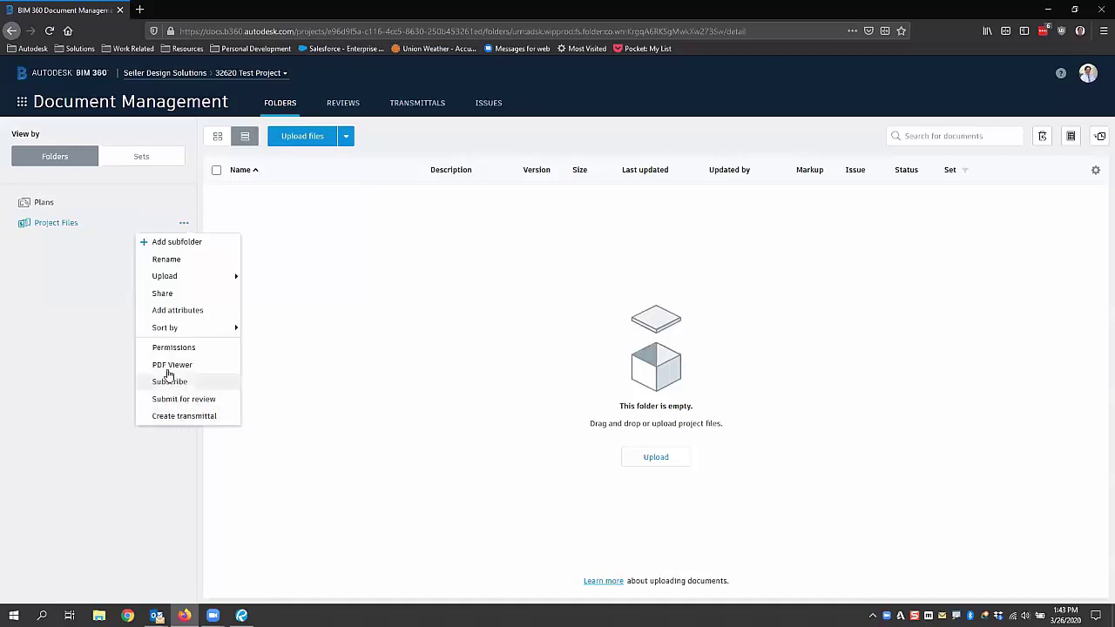
left_click(162, 244)
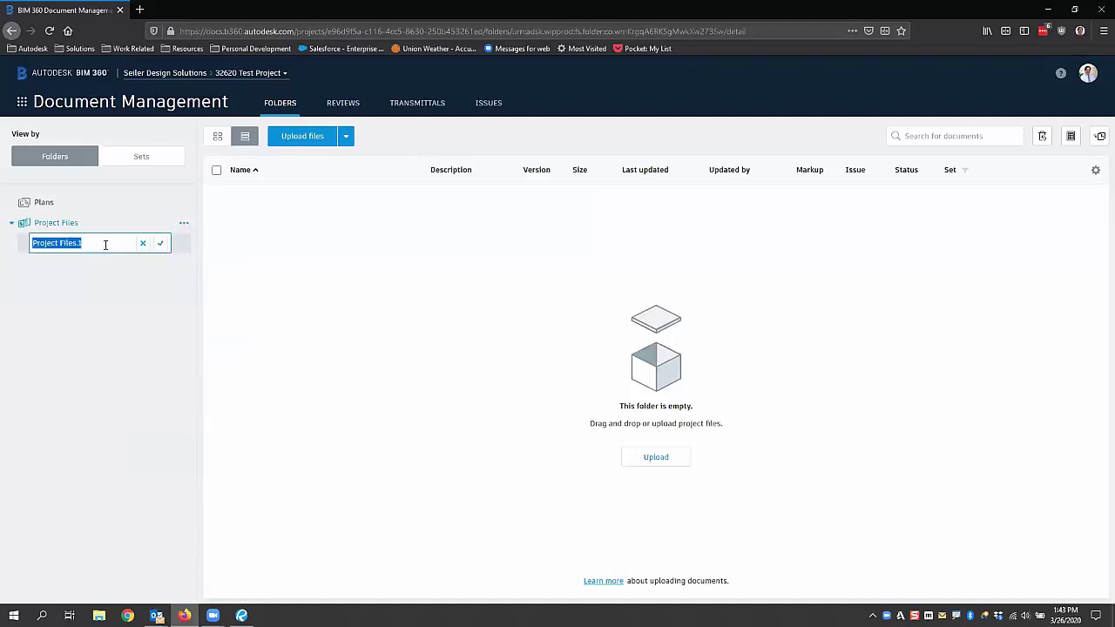
type("rEVIT")
key("BackSpace")
key("BackSpace")
key("BackSpace")
key("BackSpace")
key("BackSpace")
key("BackSpace")
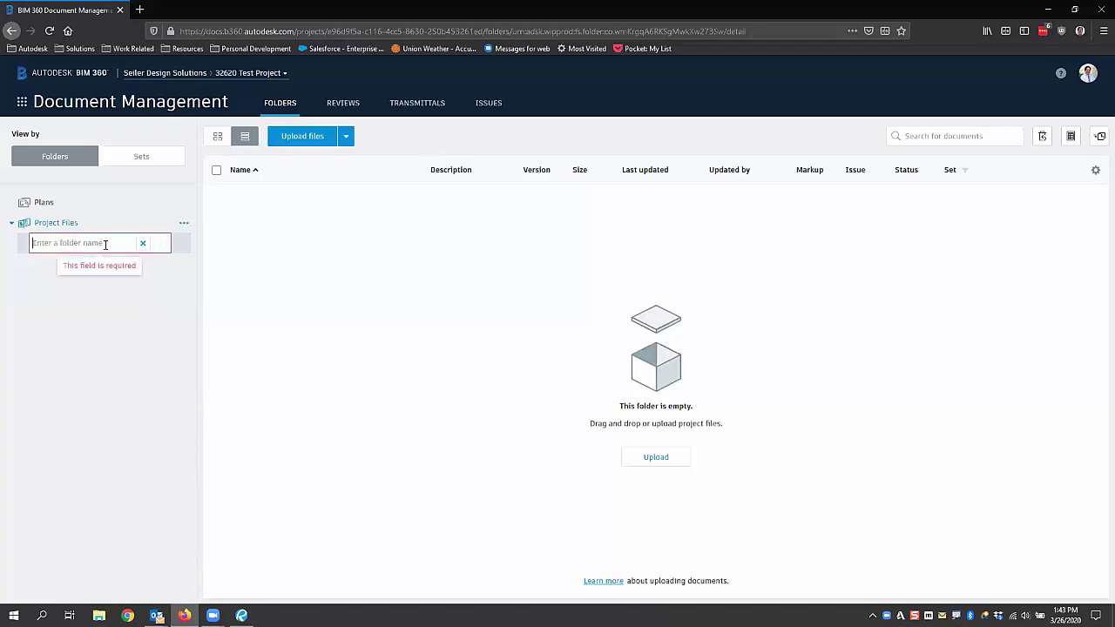
type("Revit Models")
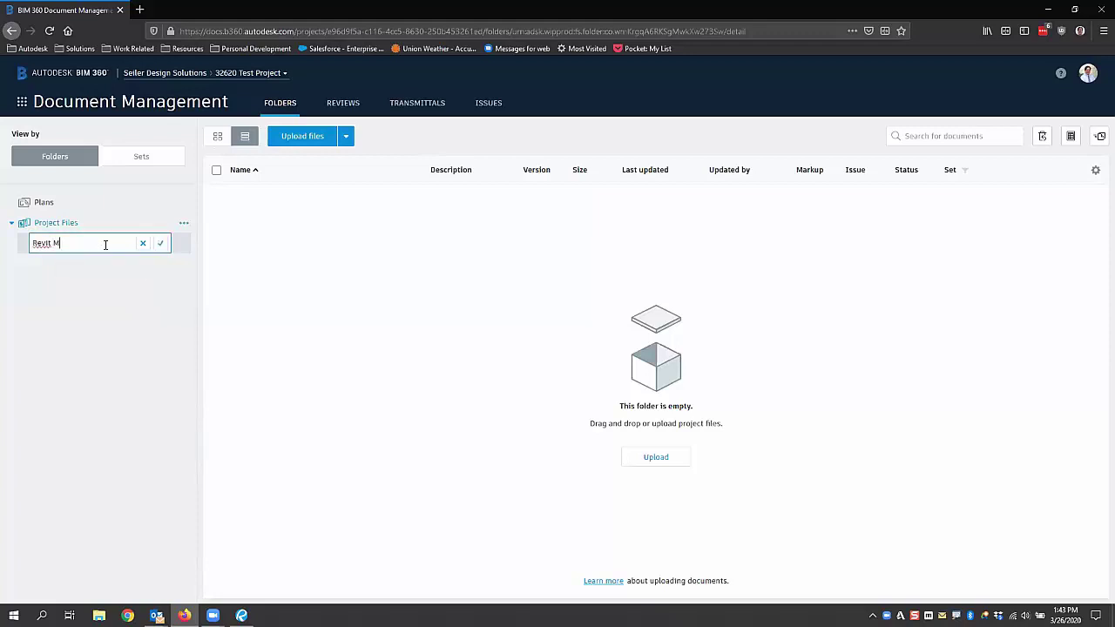
key("Return")
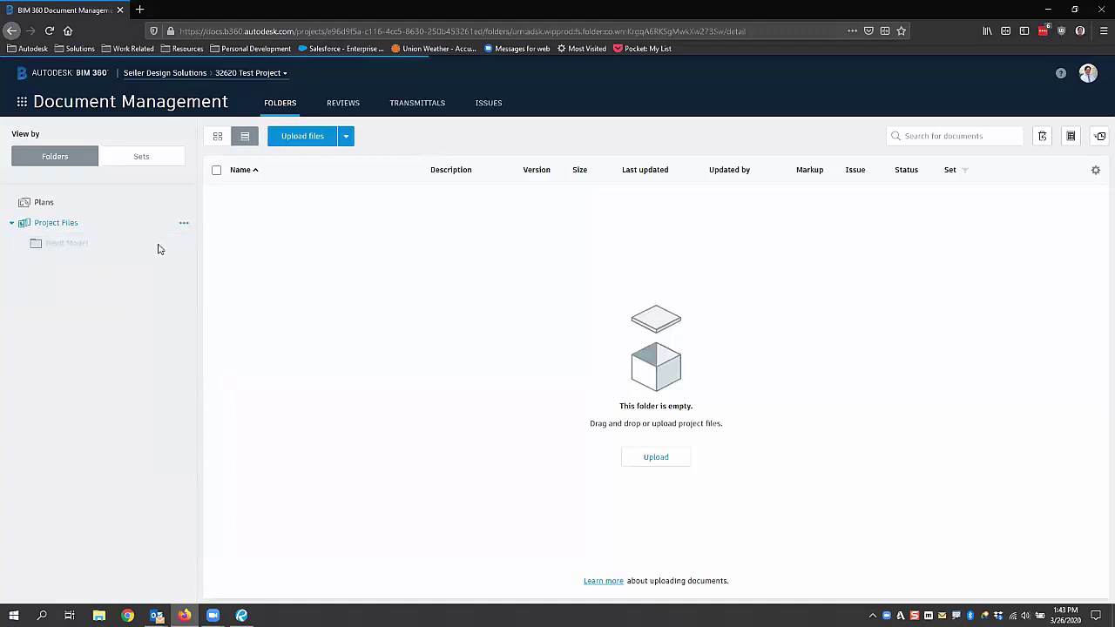
Add a second subfolder named "Civil 3D DWG" under Project Files
left_click(184, 223)
left_click(168, 245)
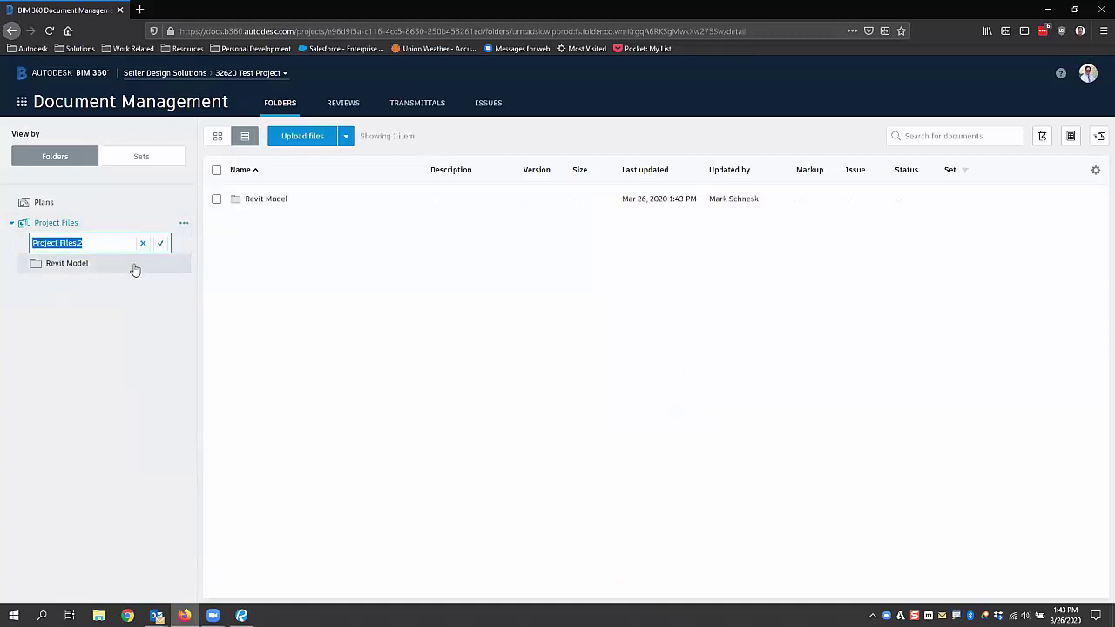
type("Civil 3D DEG")
key("BackSpace")
key("BackSpace")
type("WG")
key("Return")
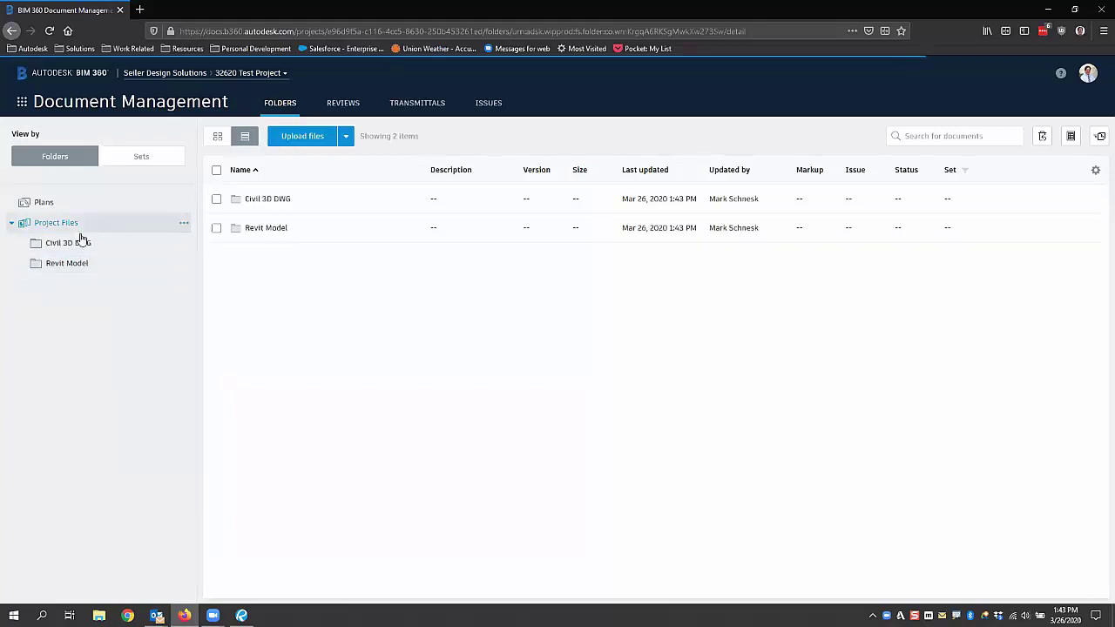
Add a subfolder named "Data Shortcuts" inside the Civil 3D DWG folder
left_click(125, 247)
left_click(182, 244)
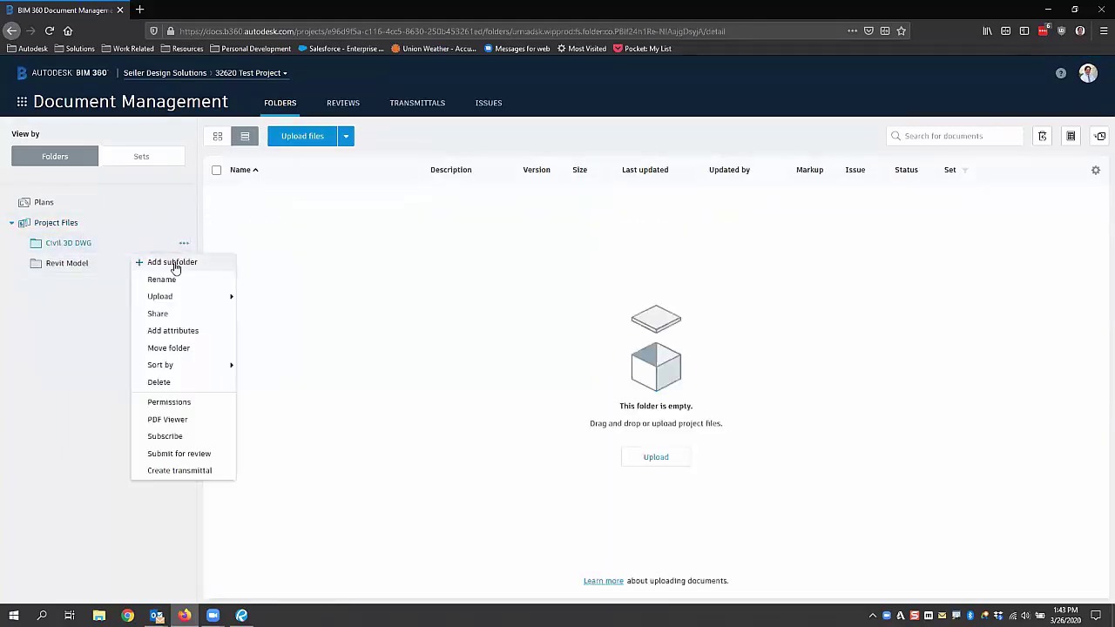
left_click(144, 258)
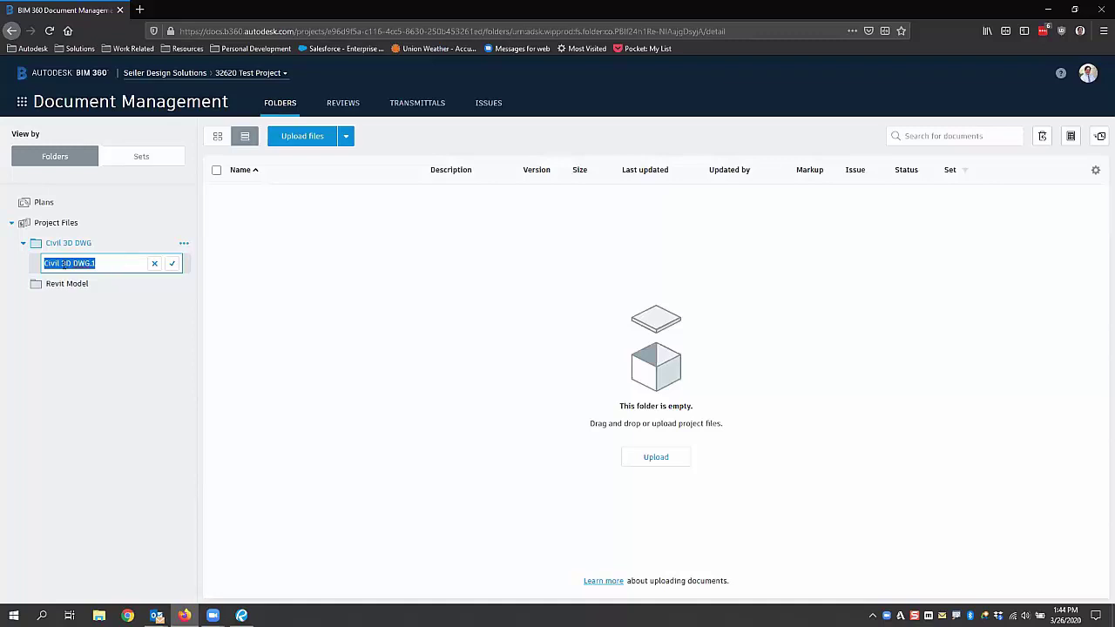
left_click_drag(113, 262, 33, 266)
type("Data Shortcuts")
key("Return")
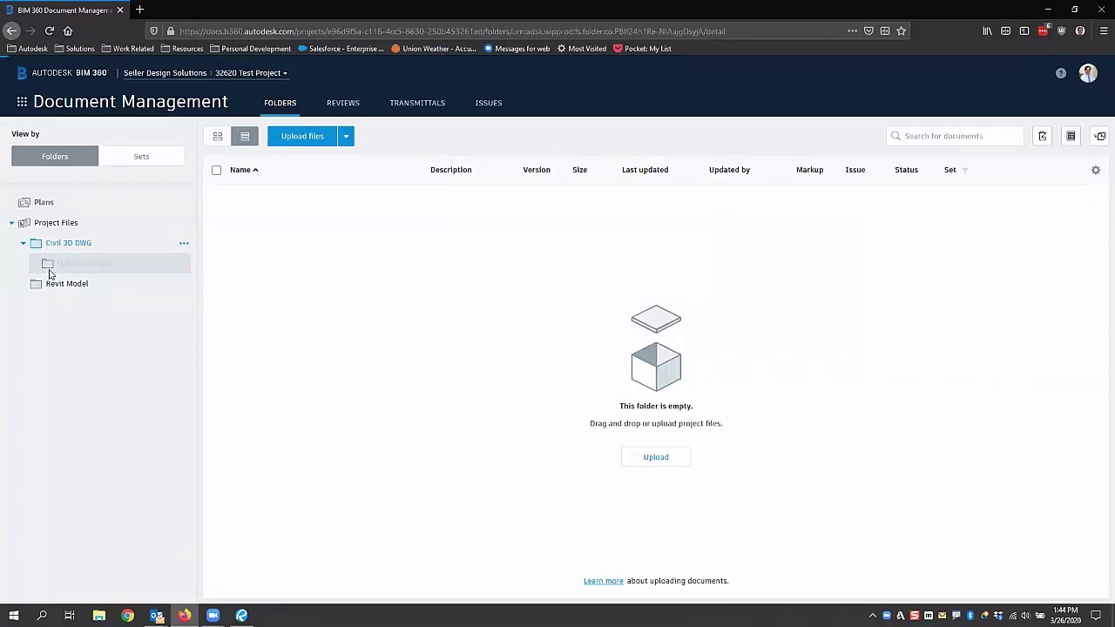
Add another subfolder named "DWG Refernce" inside the Civil 3D DWG folder
left_click(184, 243)
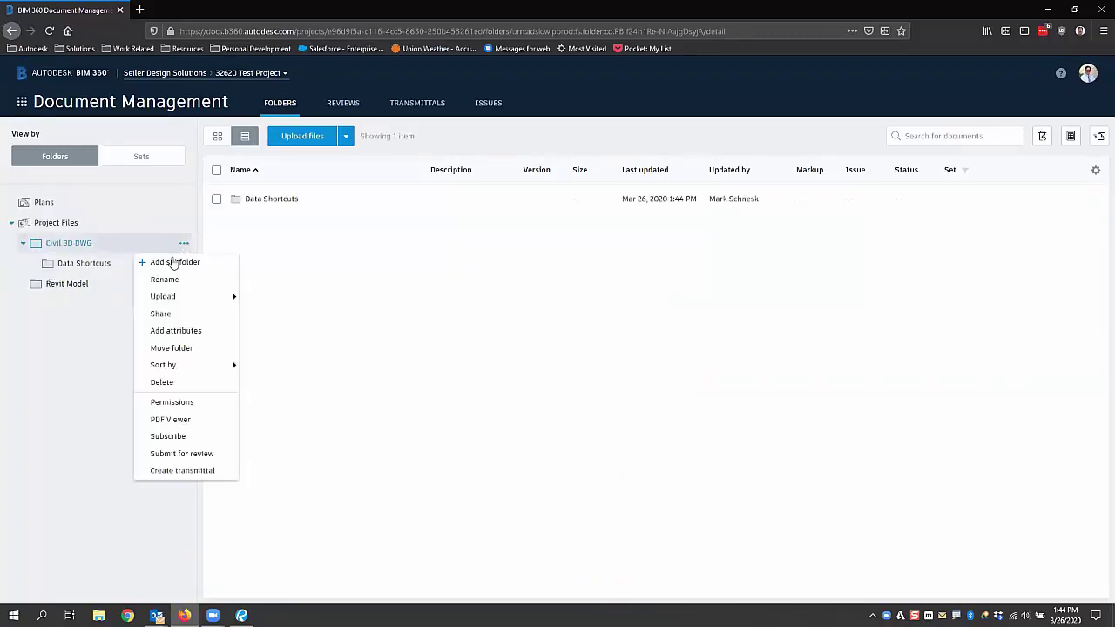
left_click(171, 261)
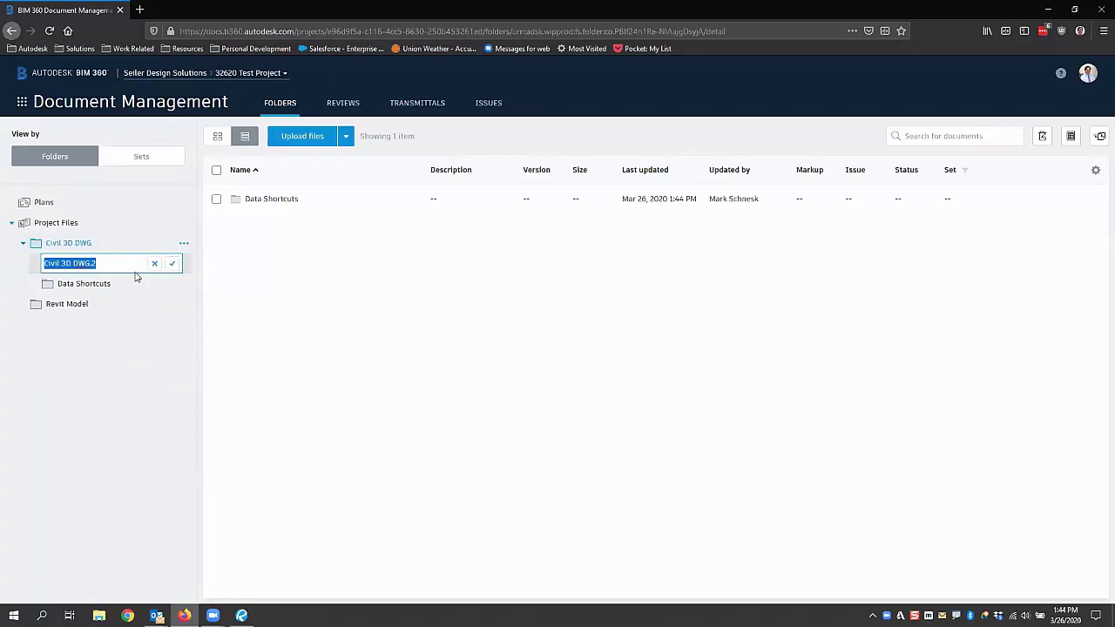
type("DWG RE")
key("BackSpace")
key("BackSpace")
type("eference")
key("Return")
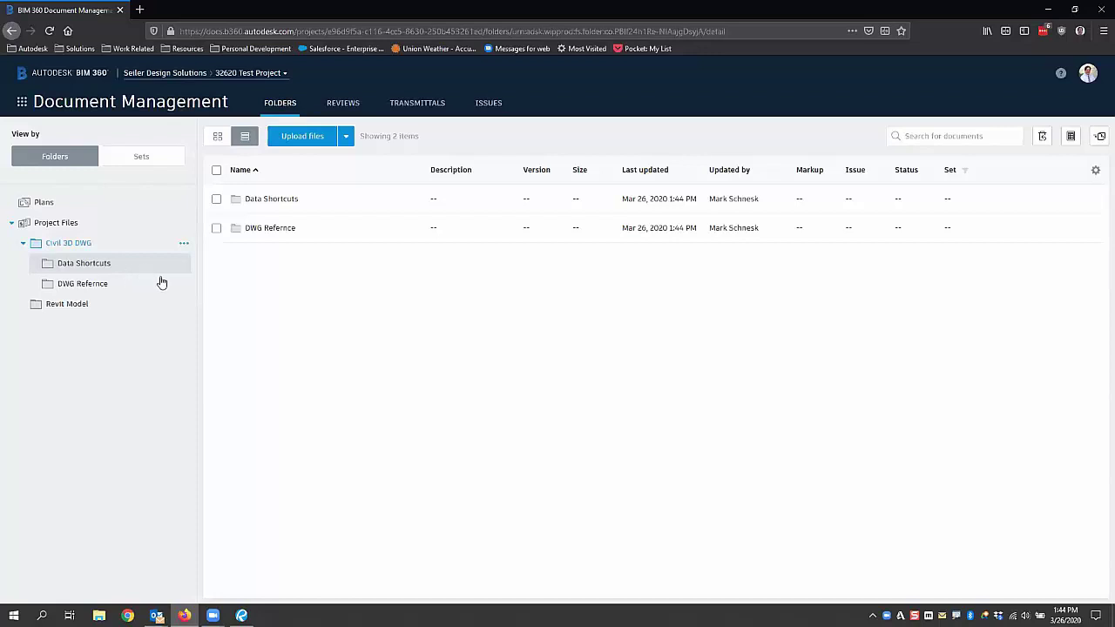
Open the permissions of the DWG Refernce folder to review who has access
left_click(165, 284)
left_click(183, 286)
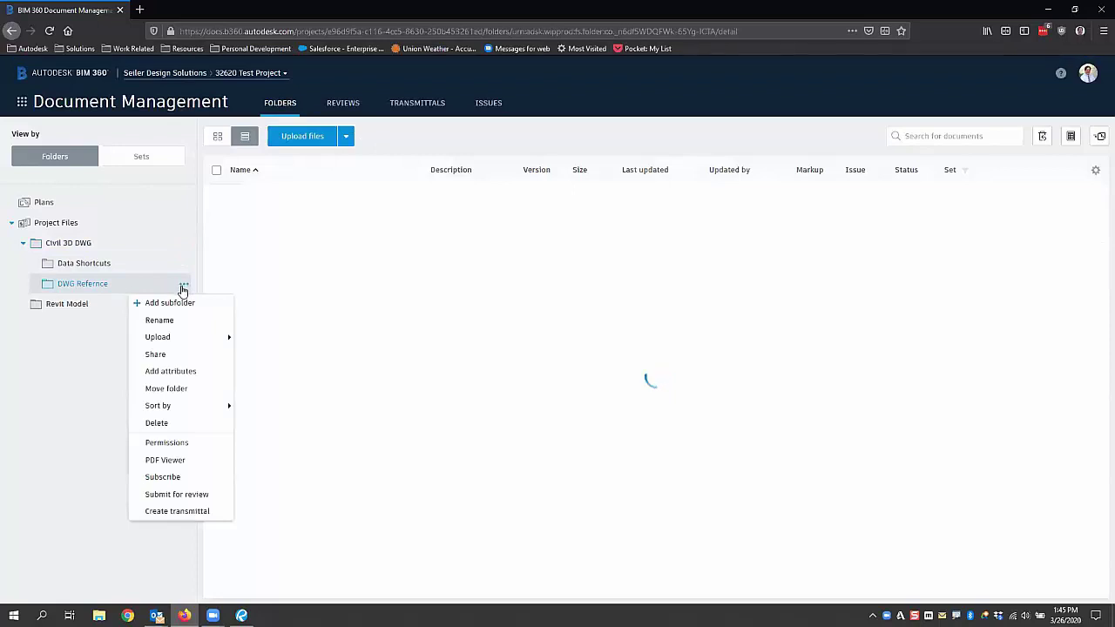
left_click(170, 442)
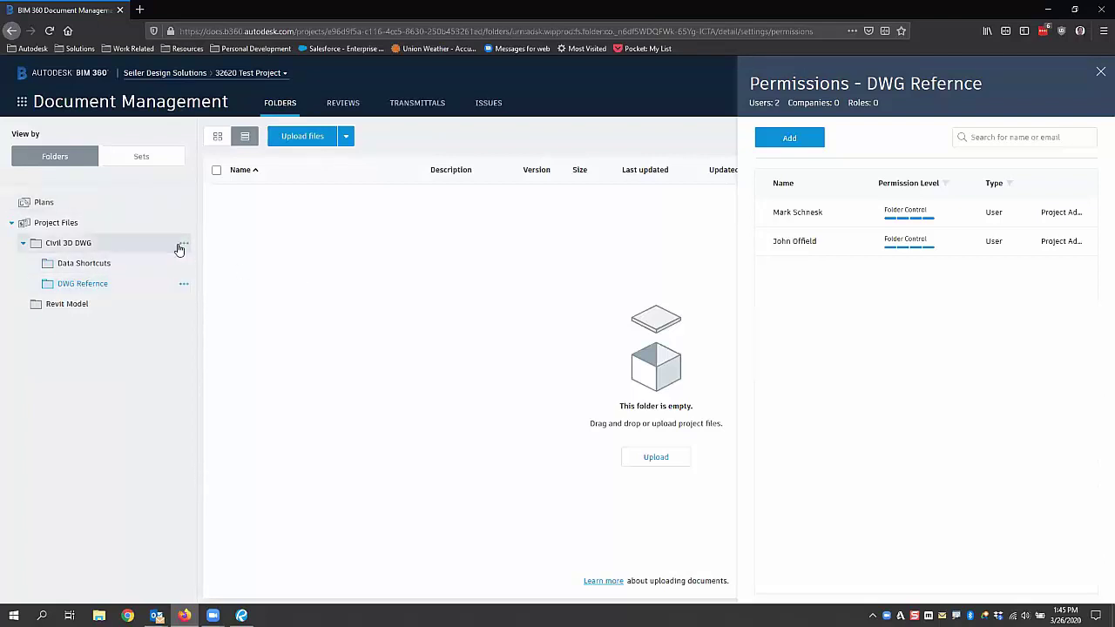
Grant the dot.wi.gov project member View+Download+Upload+Edit permission on the Civil 3D DWG folder
left_click(184, 248)
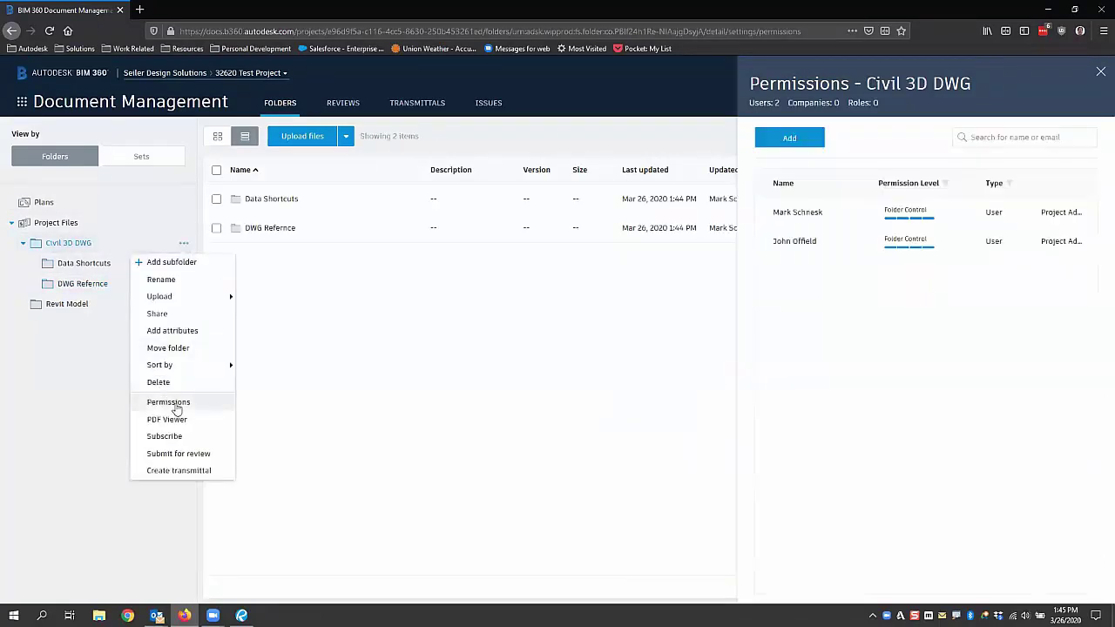
left_click(170, 403)
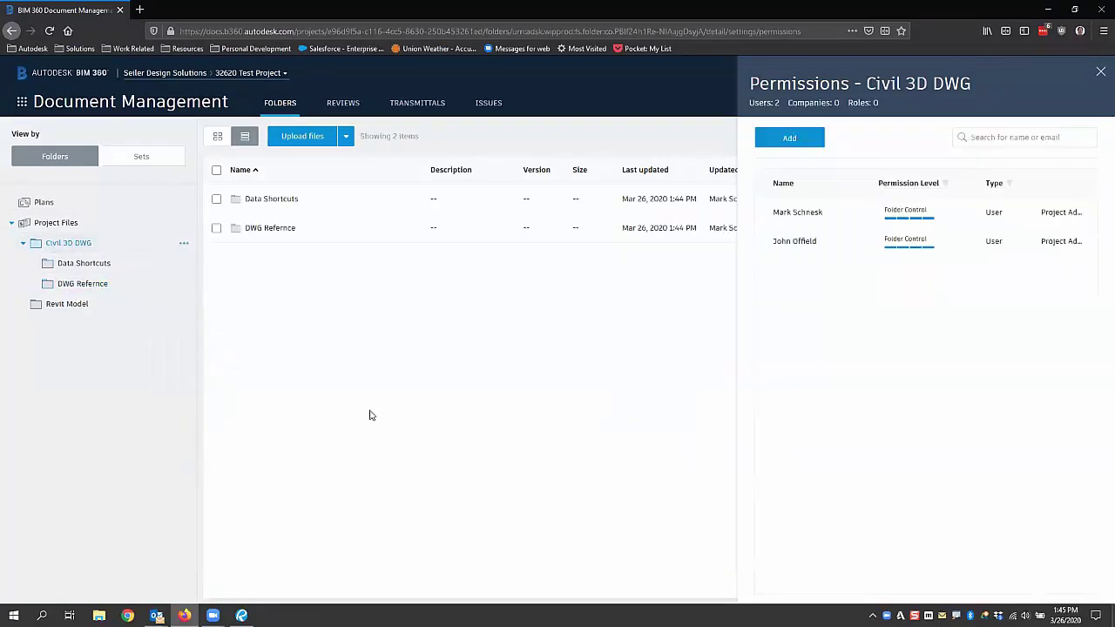
left_click(806, 143)
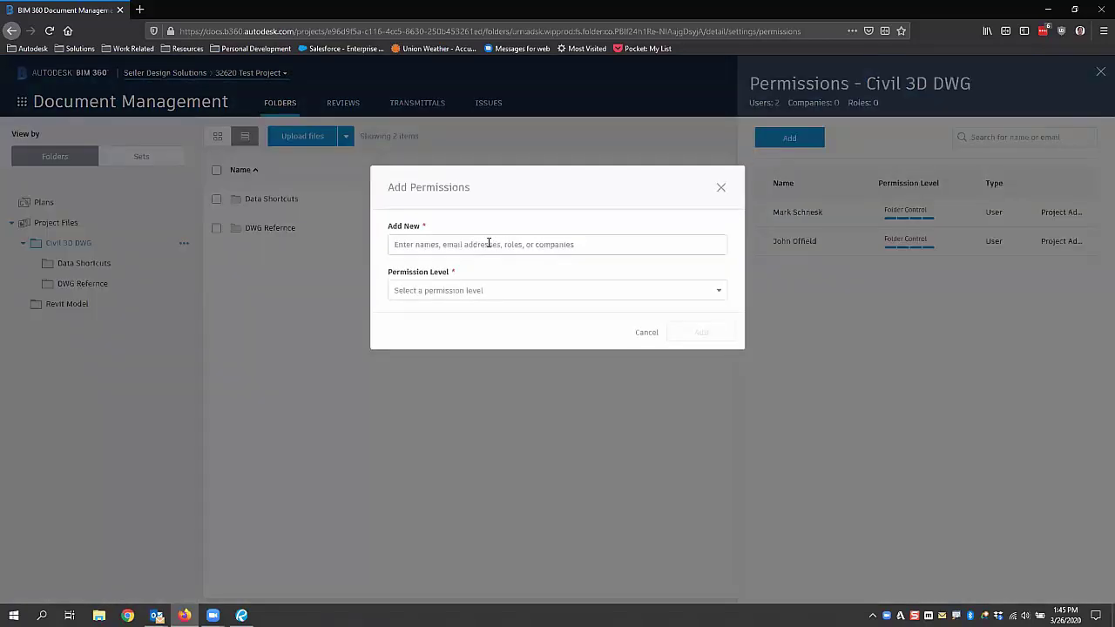
type("s")
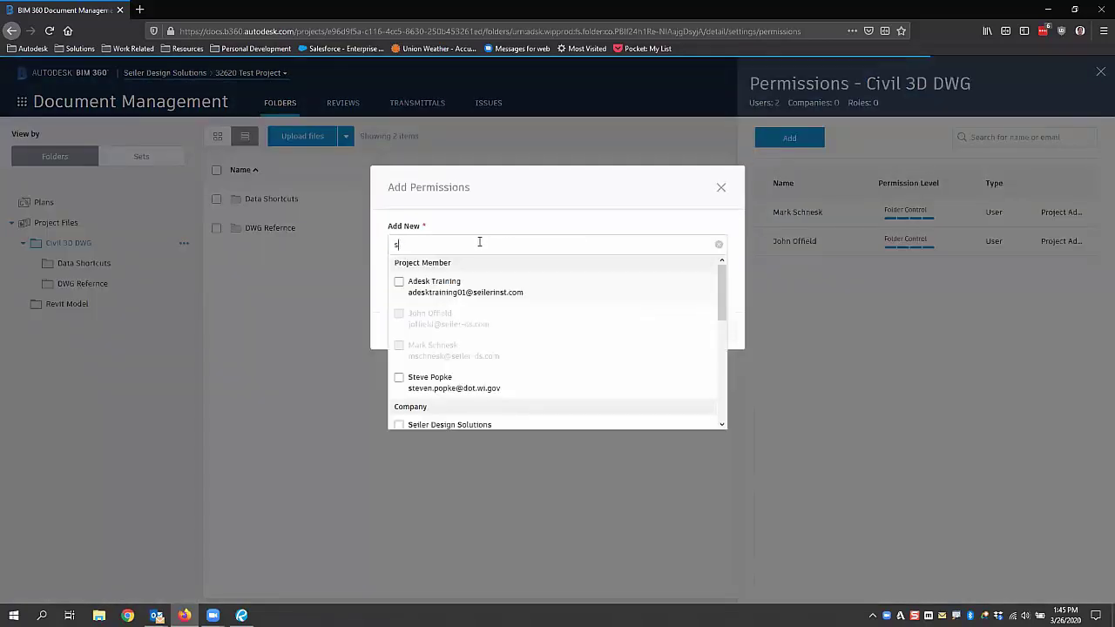
type("t")
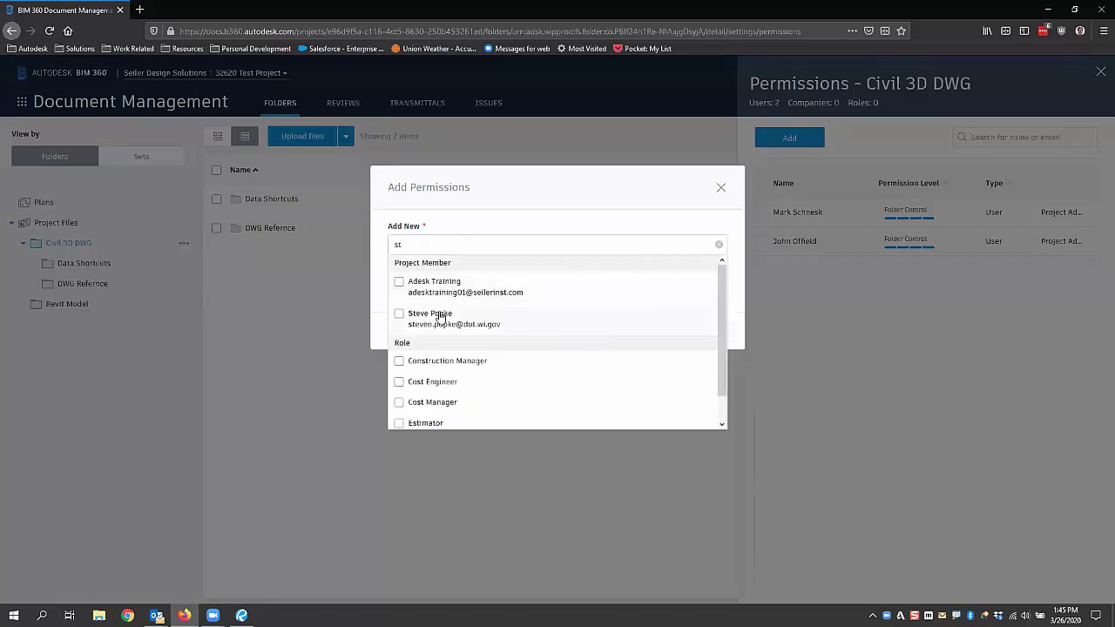
left_click(440, 318)
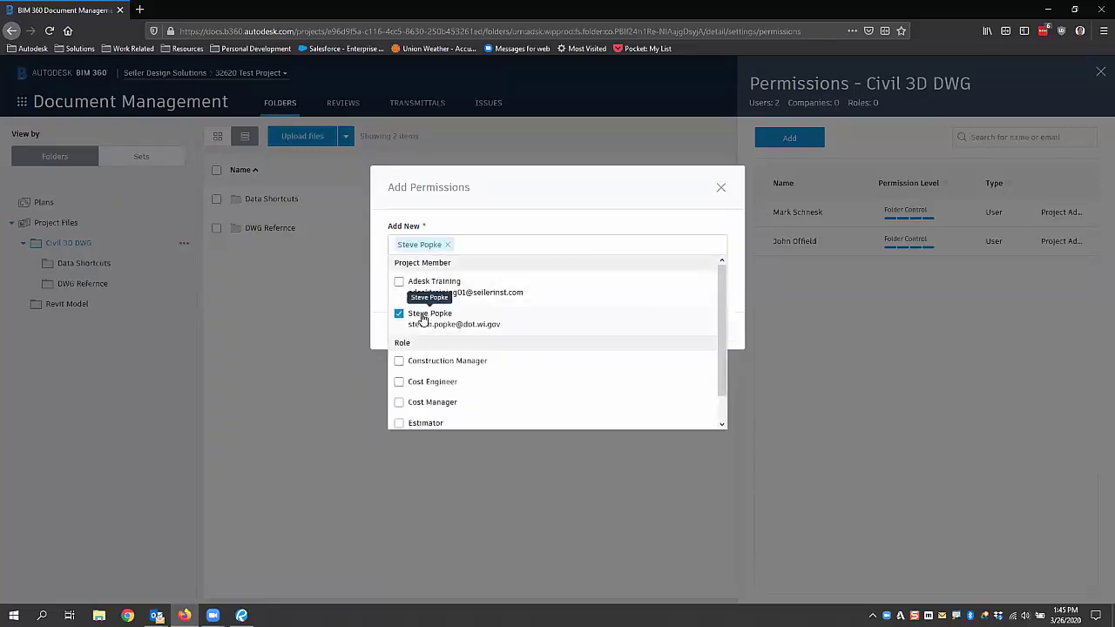
left_click(722, 221)
left_click(526, 295)
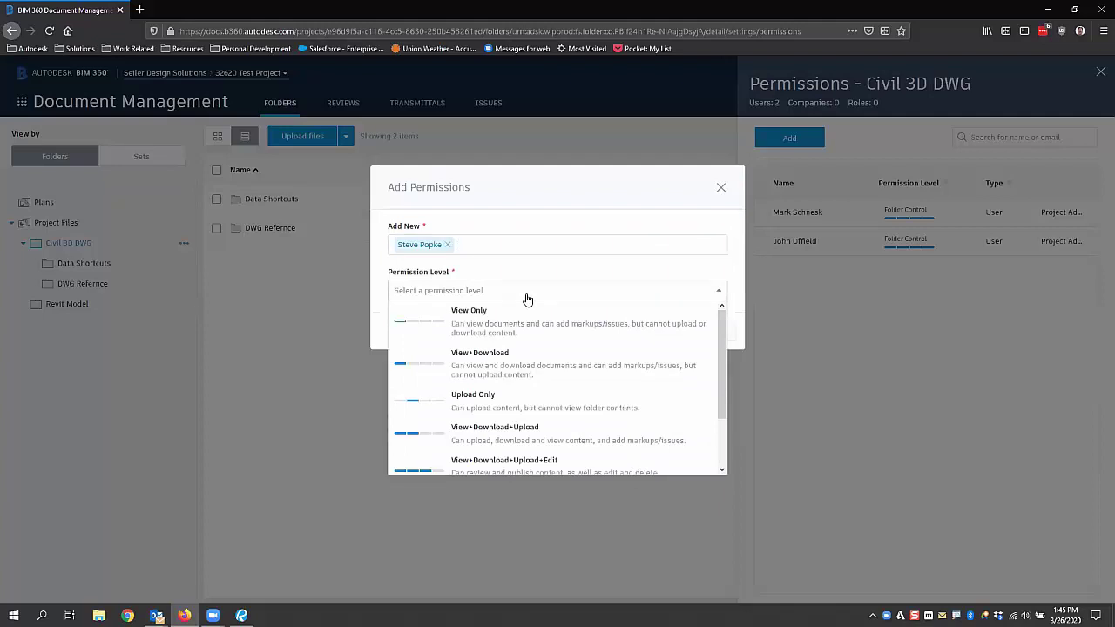
scroll(521, 366, "down", 2)
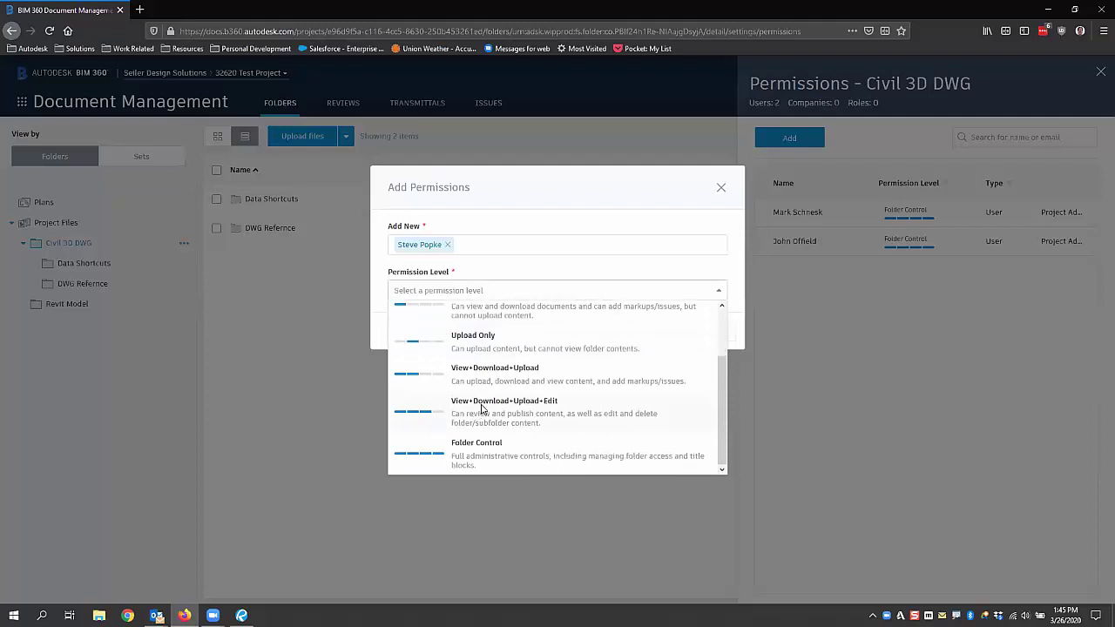
left_click(483, 409)
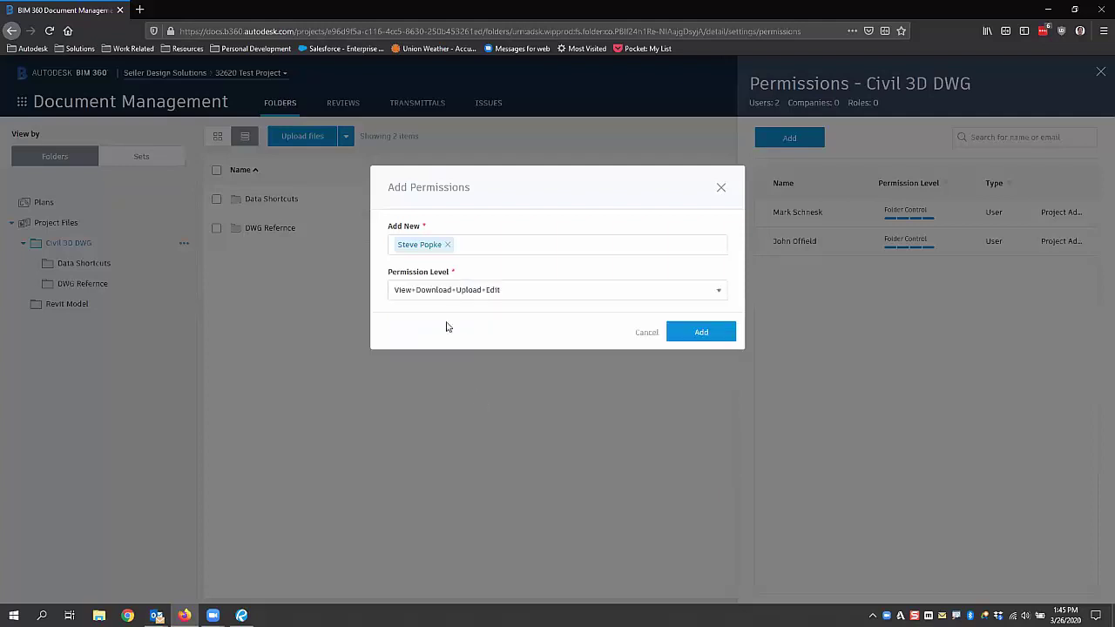
left_click(705, 333)
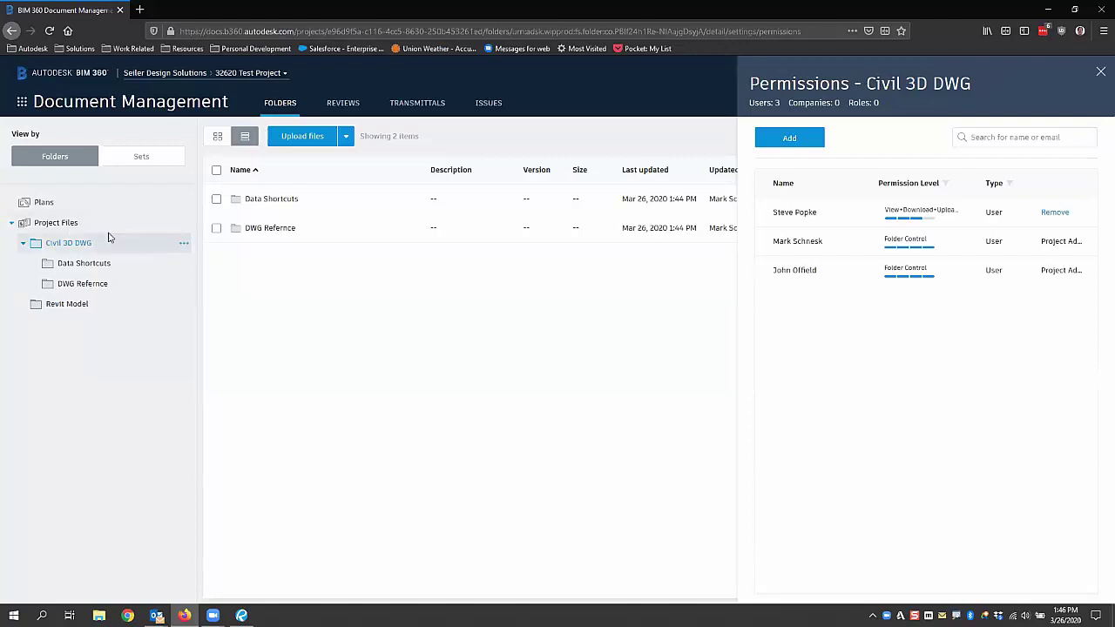
Grant the dot.wi.gov project member View+Download+Upload+Edit permission on the top-level Project Files folder
left_click(184, 223)
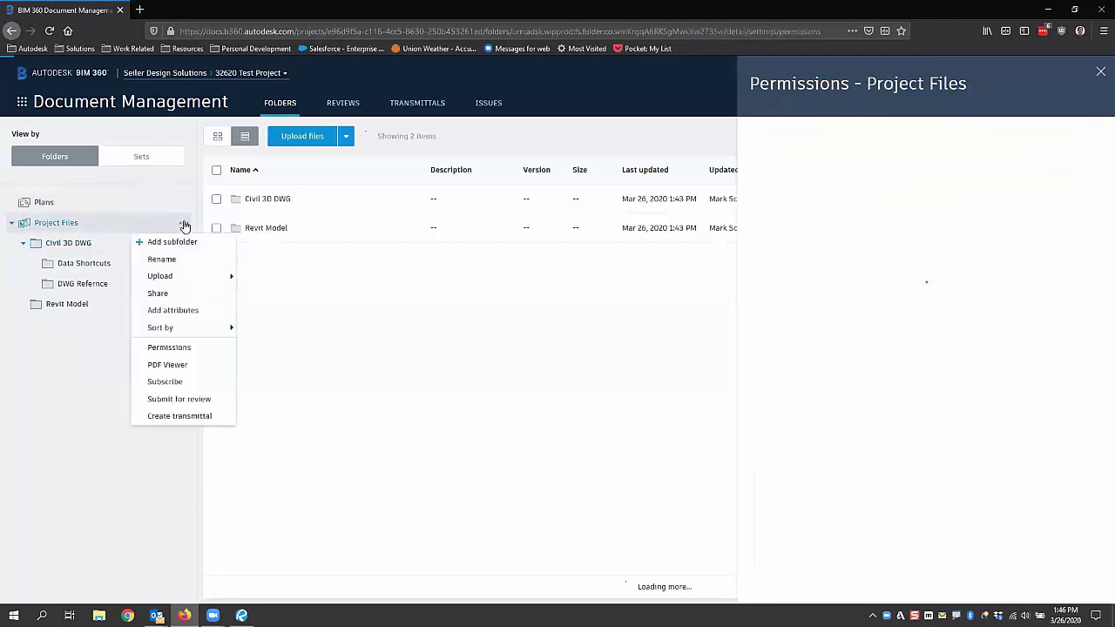
left_click(179, 349)
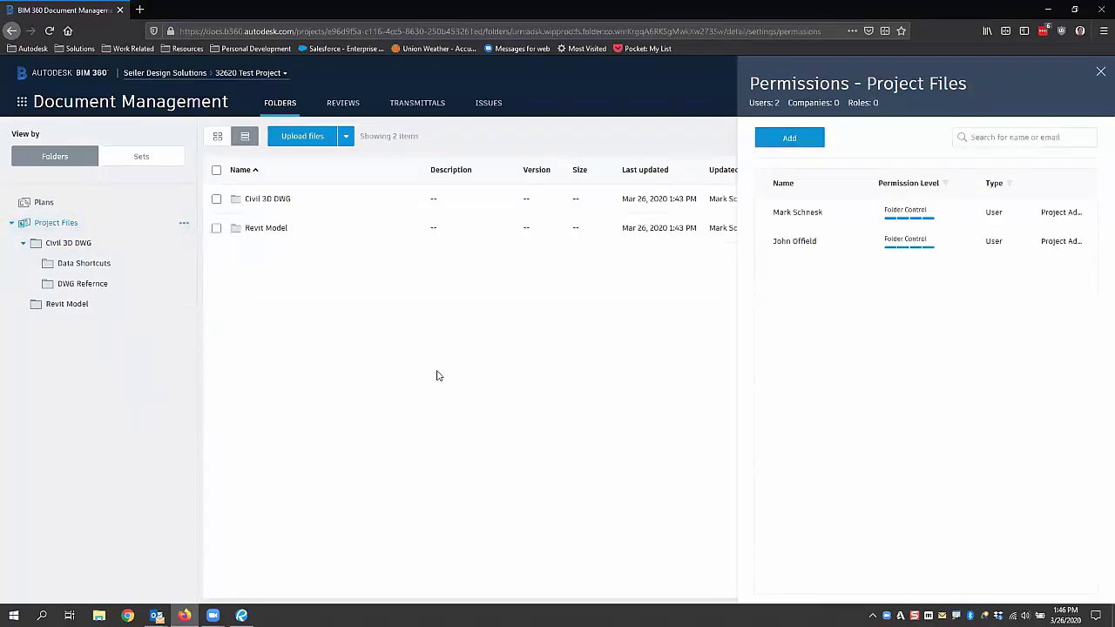
left_click(800, 140)
left_click(471, 245)
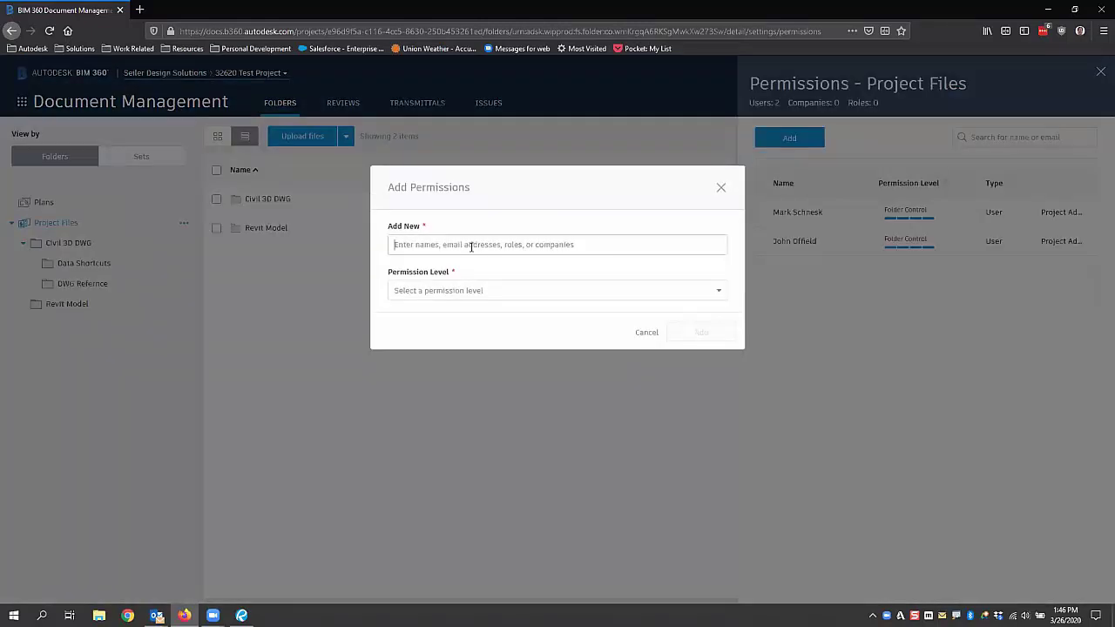
type("s")
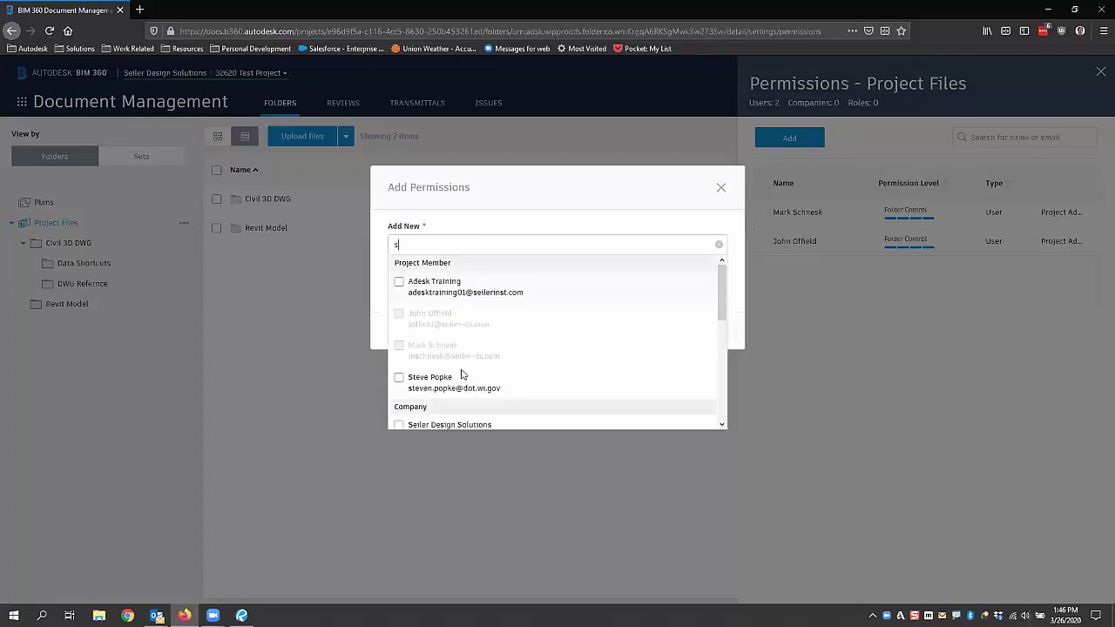
left_click(400, 379)
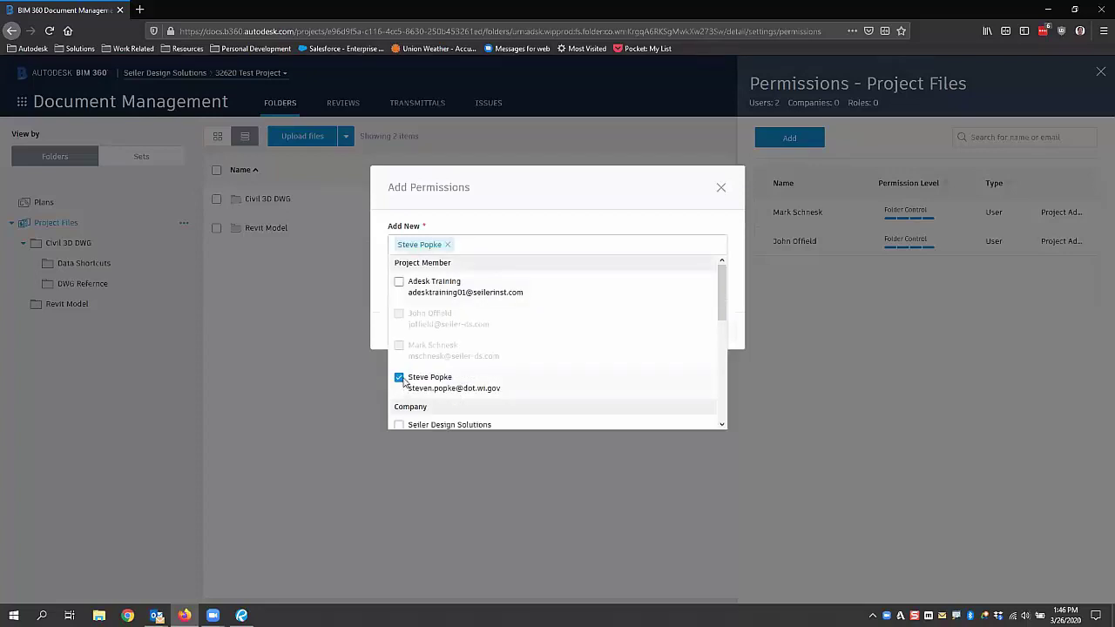
left_click(370, 330)
left_click(448, 291)
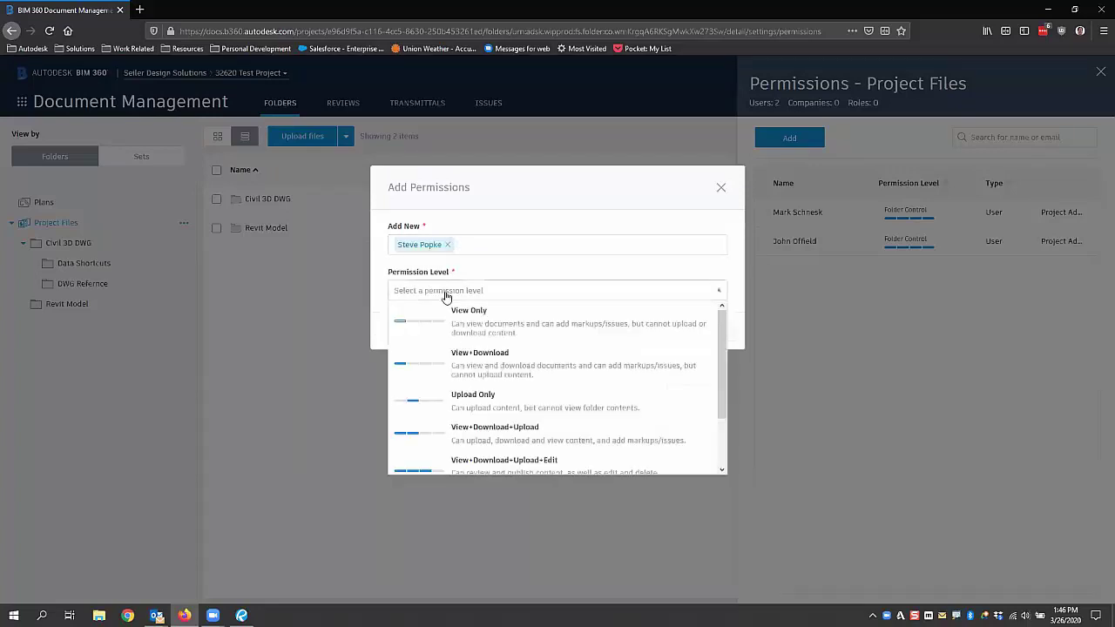
left_click(446, 471)
left_click(666, 338)
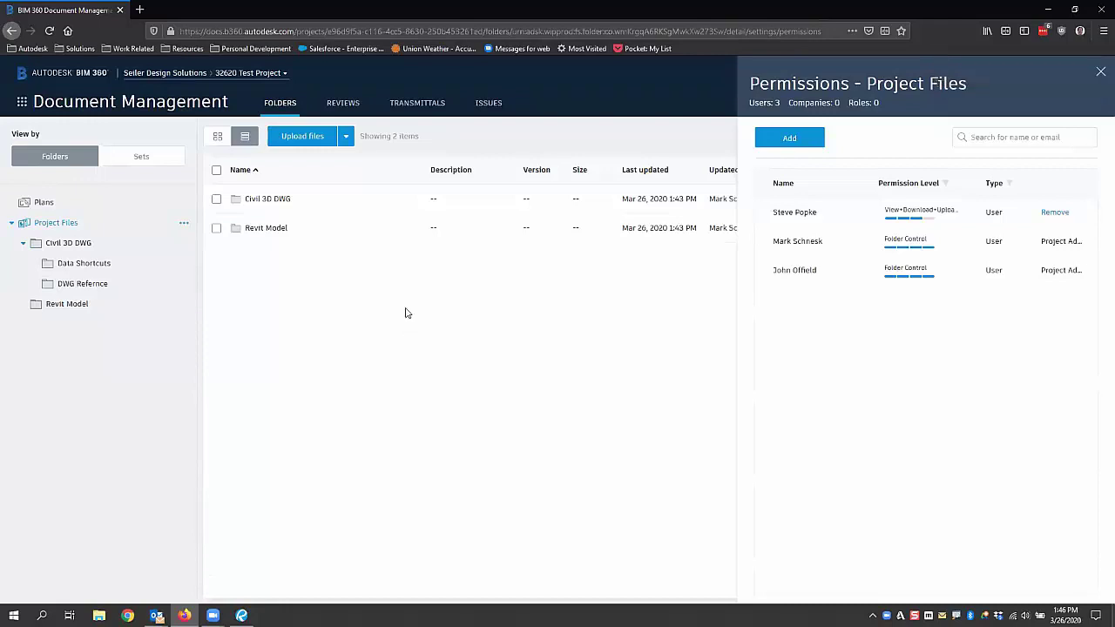
Add a subfolder named "Word Docs" under Project Files and close the folder's permissions
left_click(183, 224)
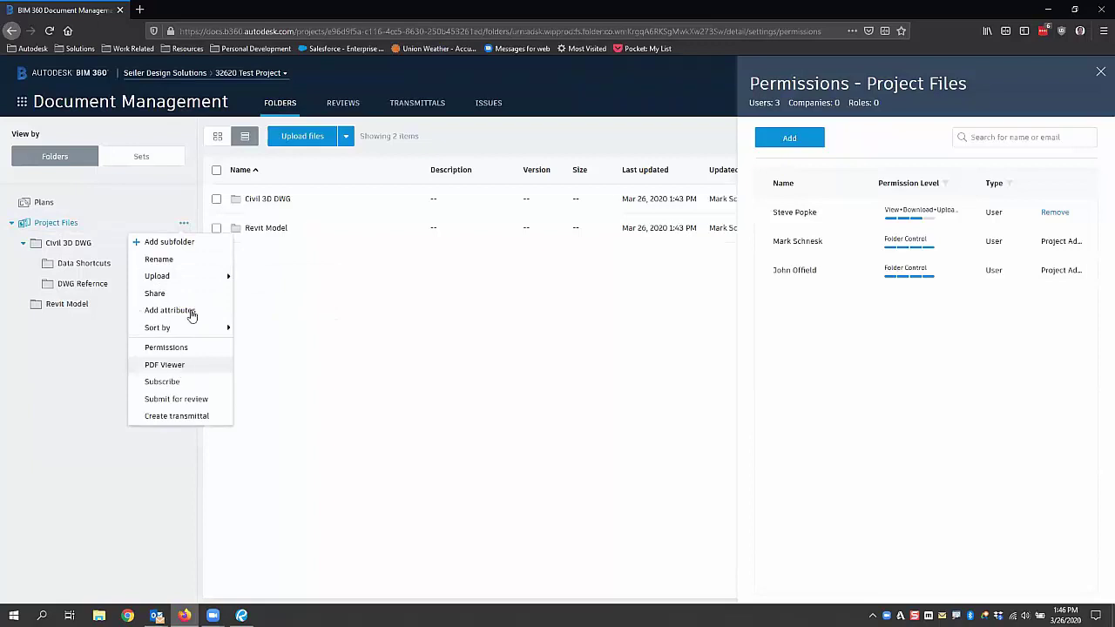
left_click(179, 243)
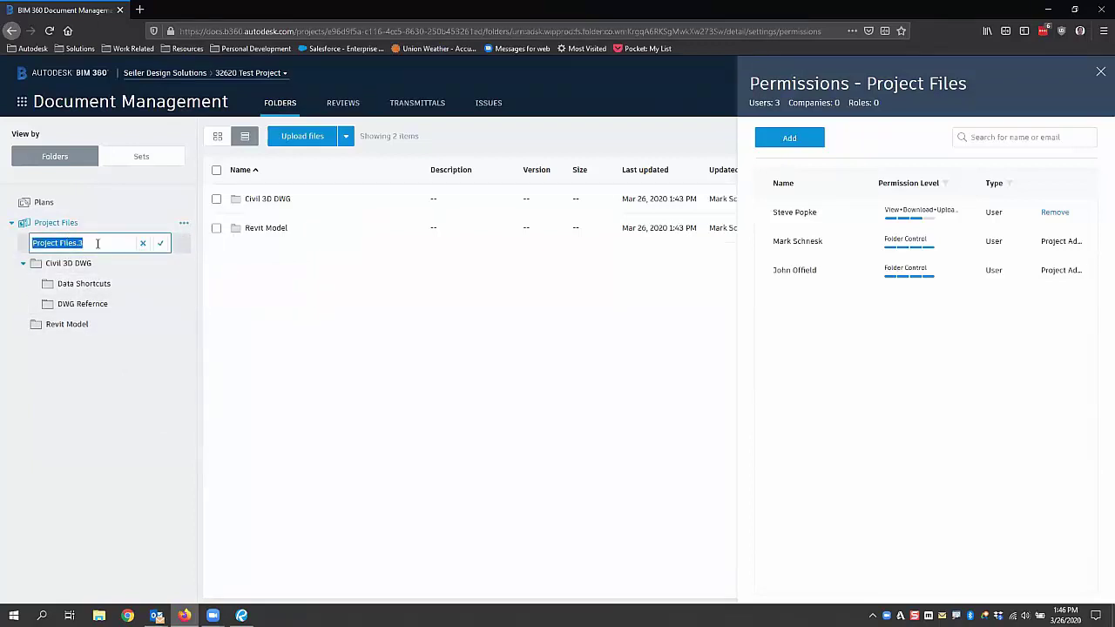
key("BackSpace")
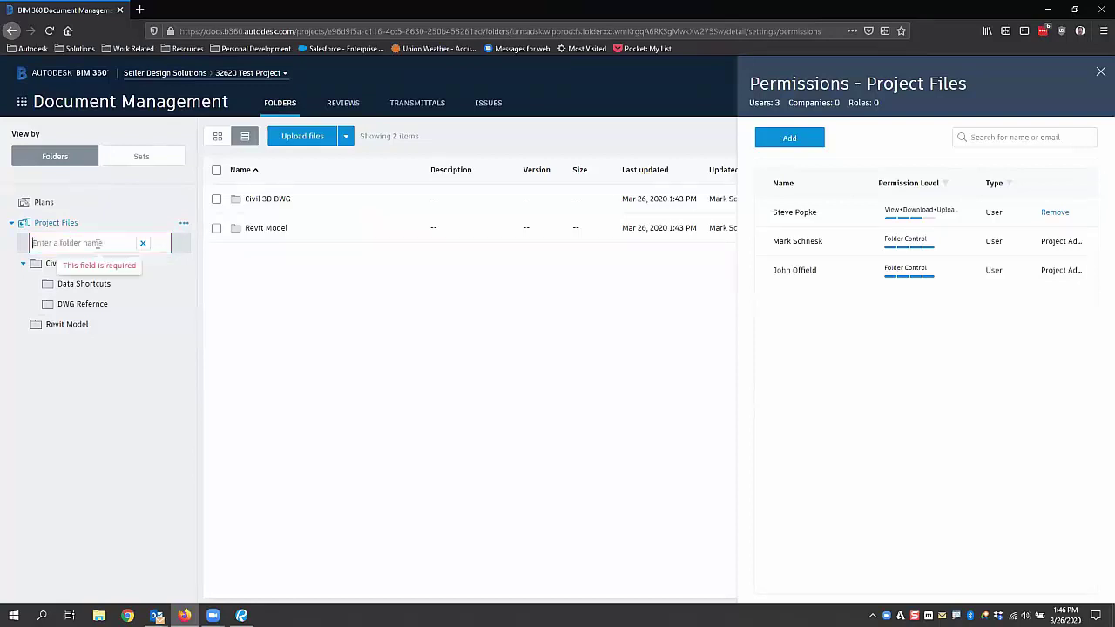
type("W")
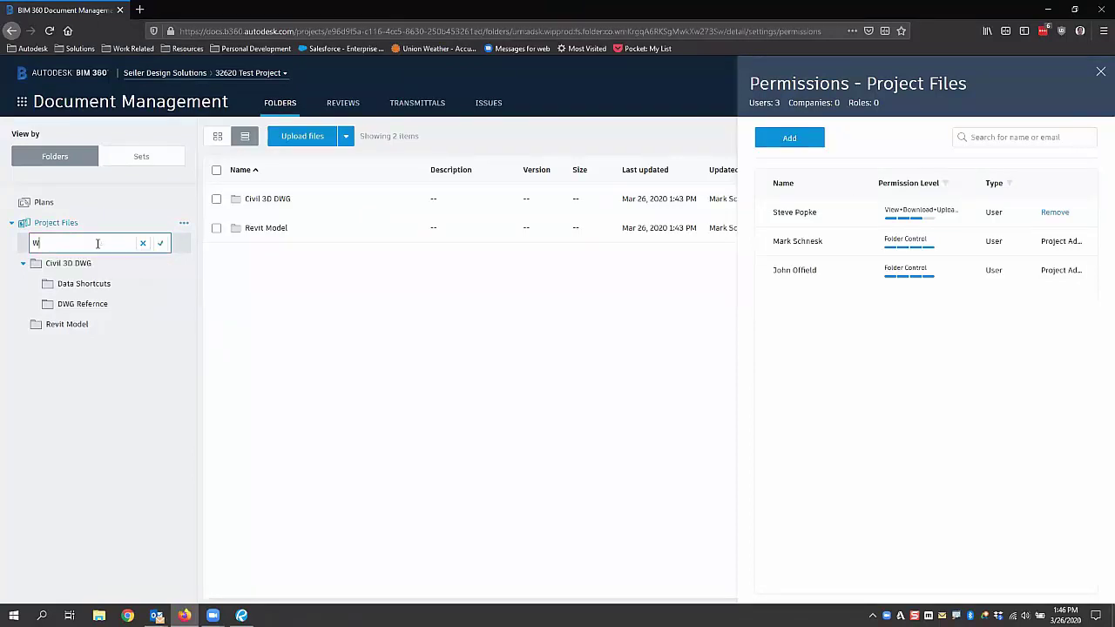
type("ord Docs")
key("Return")
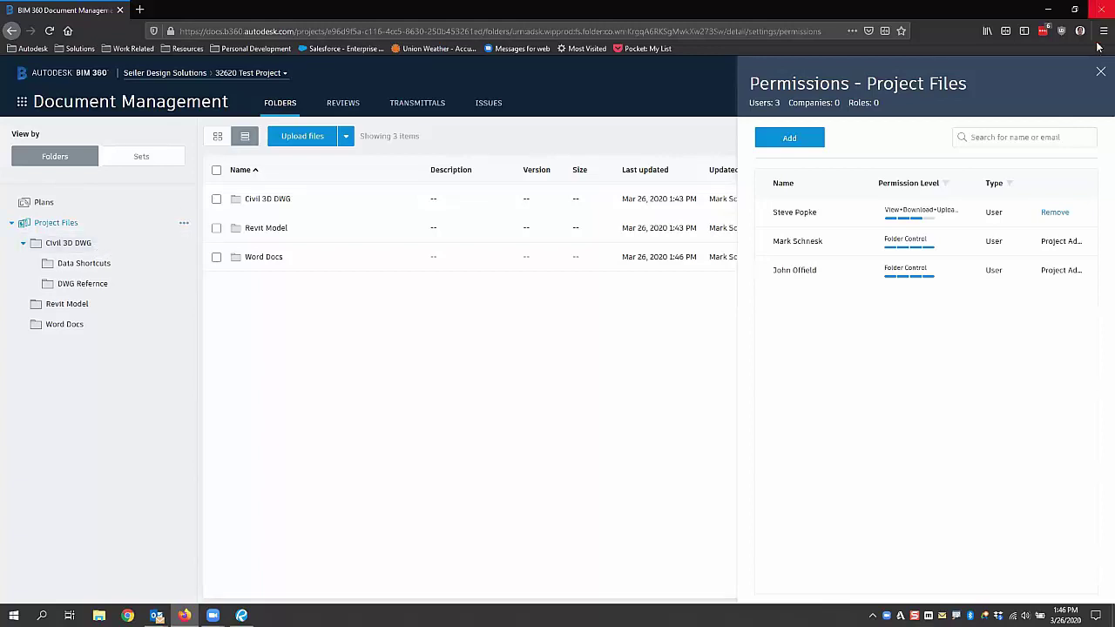
left_click(1101, 71)
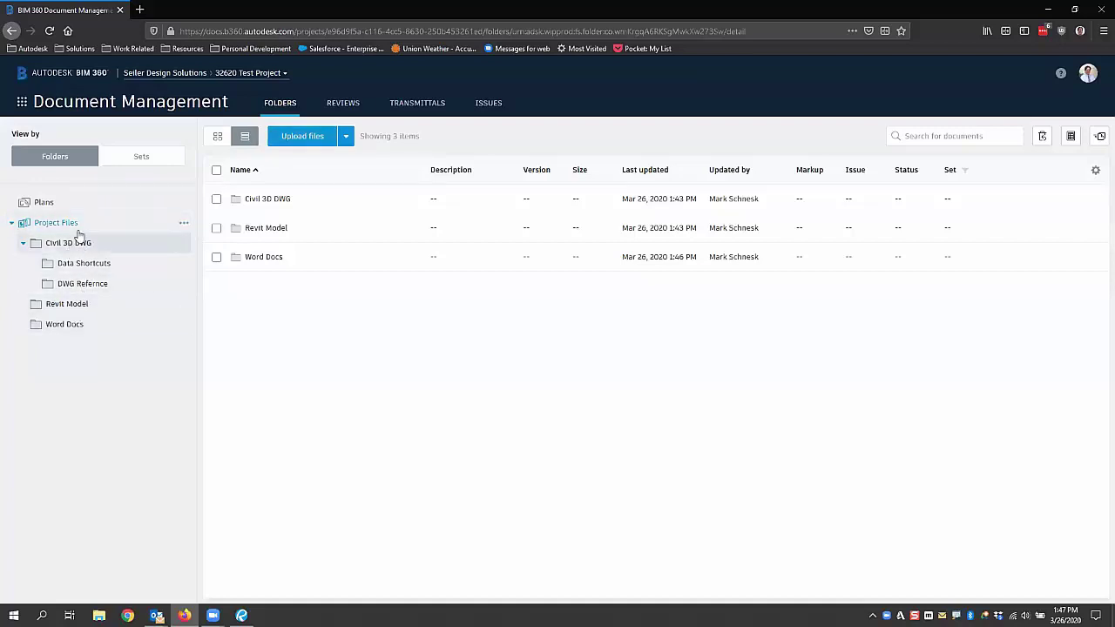
Add a subfolder named "Project Data Files" under Project Files
left_click(184, 223)
left_click(177, 243)
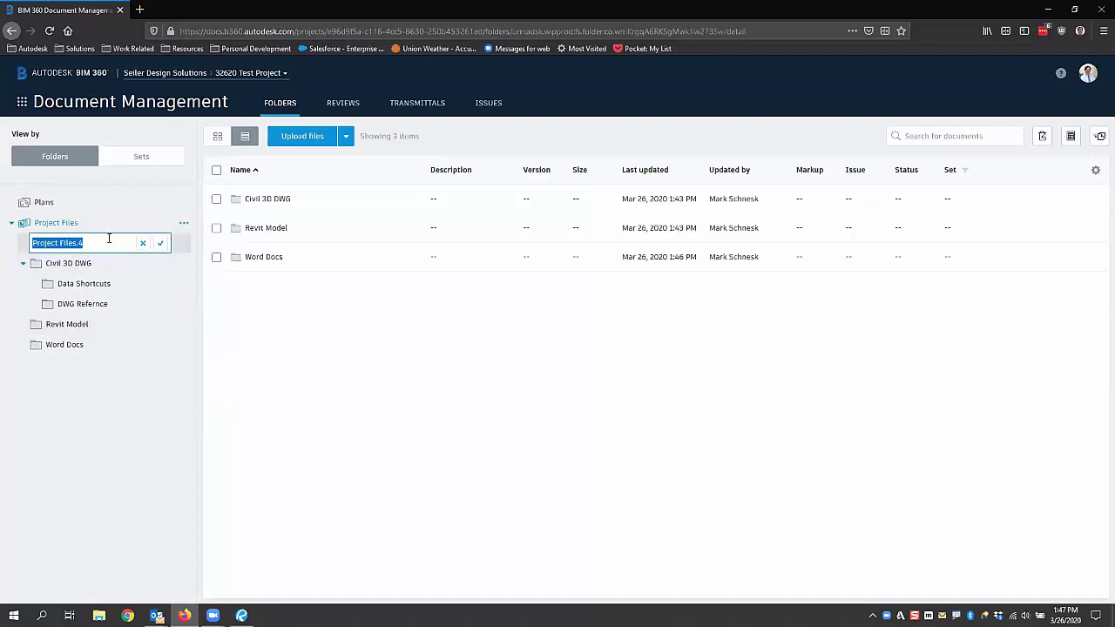
type("Pro")
type("ject D")
type("WG Files")
key("Return")
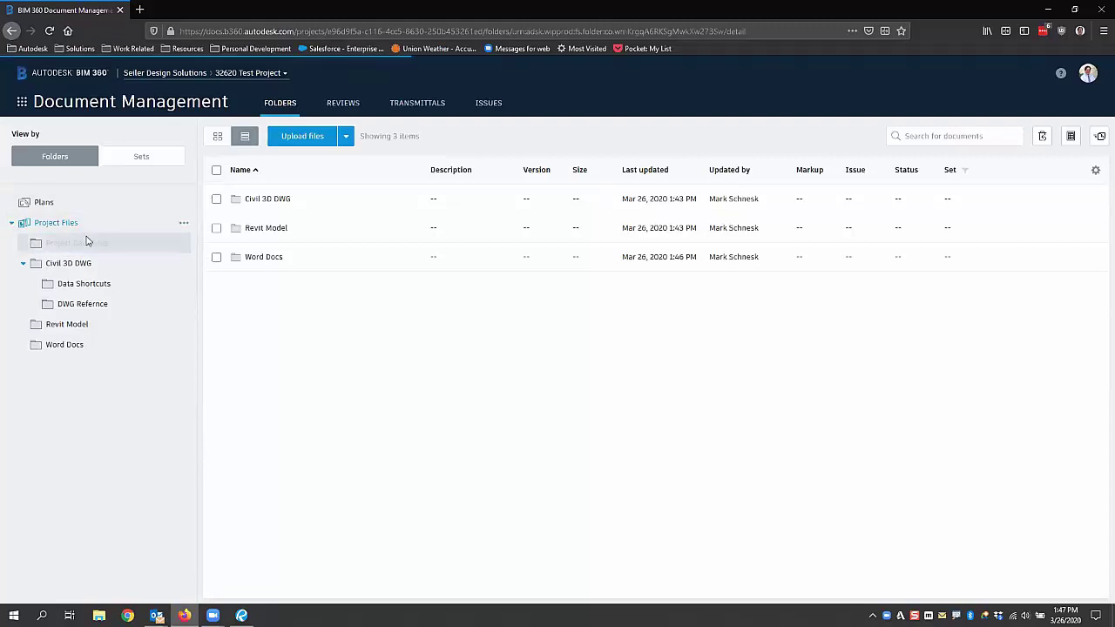
Upload new_york_-_godzilla.pdf from the Downloads folder into the Project Data Files folder
left_click(82, 306)
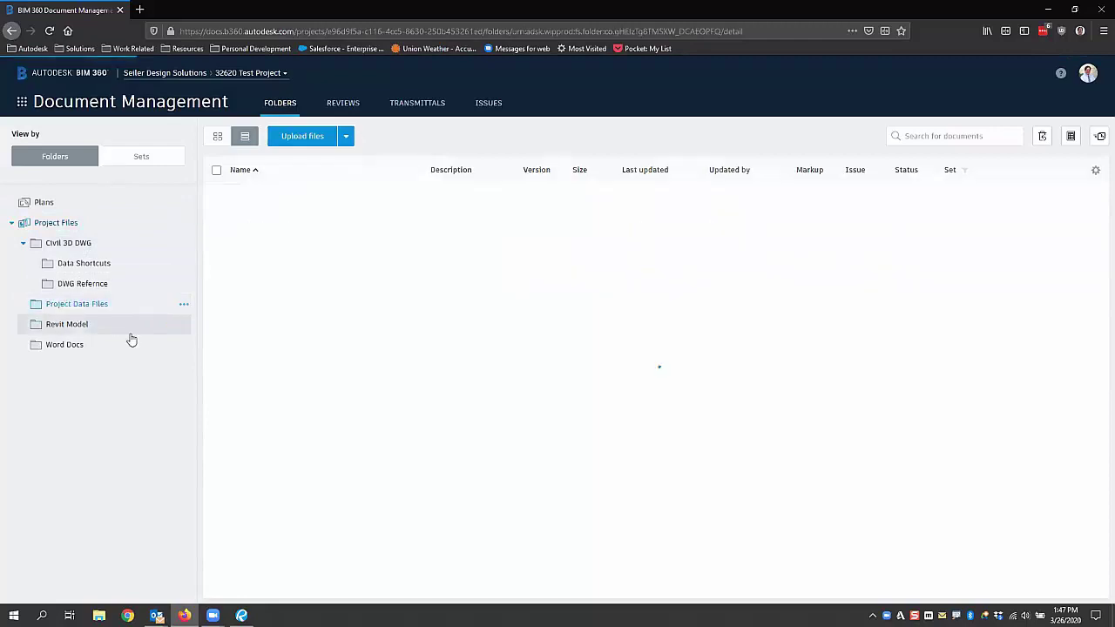
left_click(311, 137)
scroll(353, 323, "down", 1)
scroll(549, 386, "down", 1)
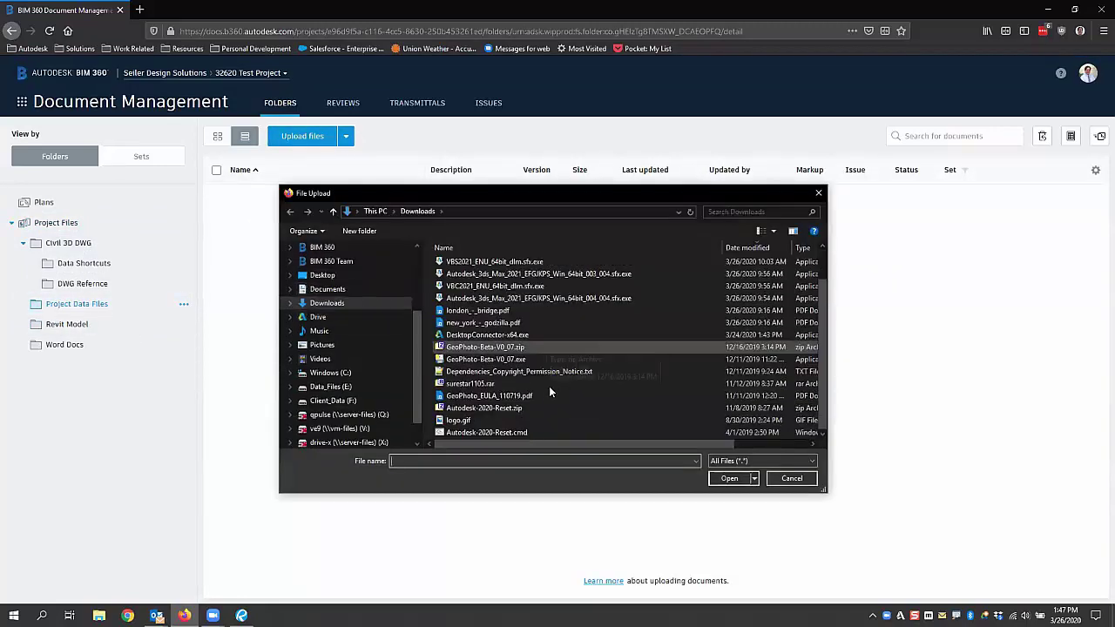
scroll(516, 407, "up", 1)
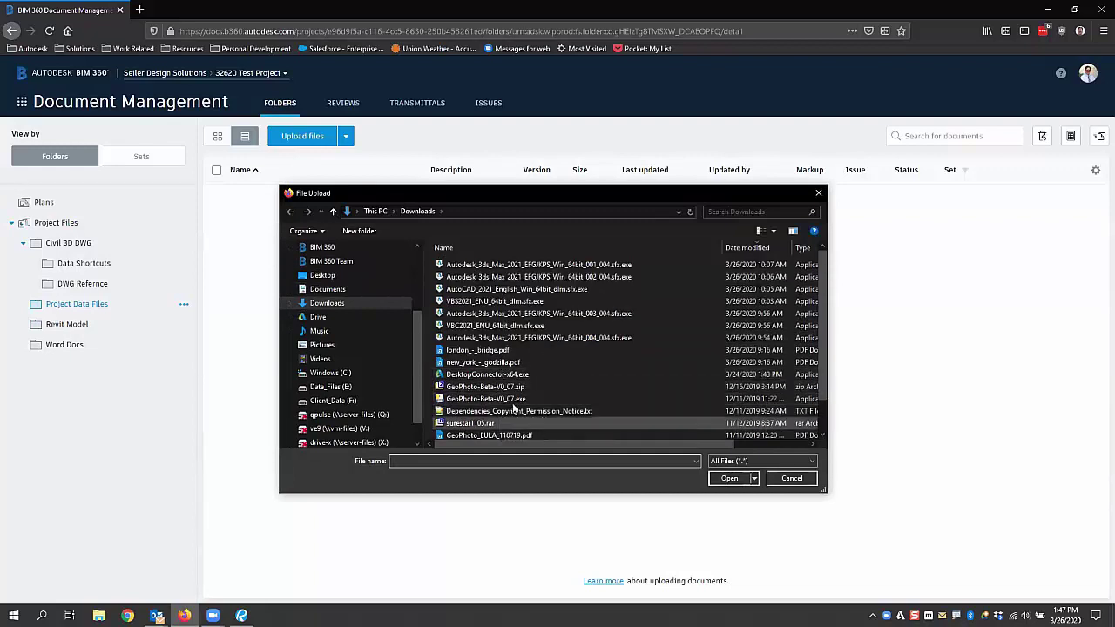
left_click(484, 363)
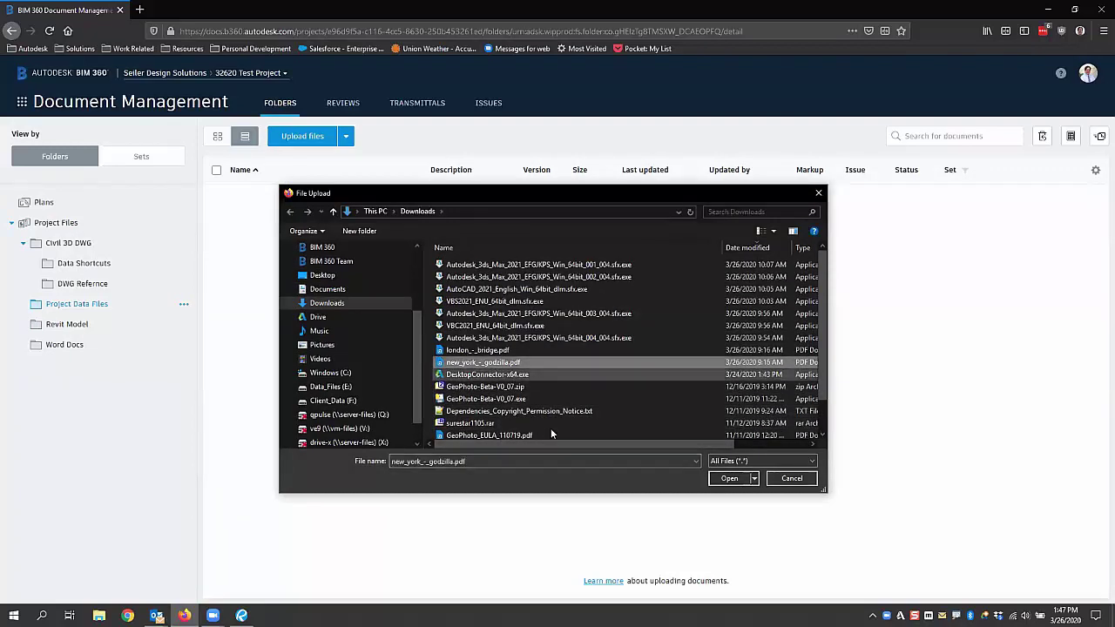
left_click(731, 480)
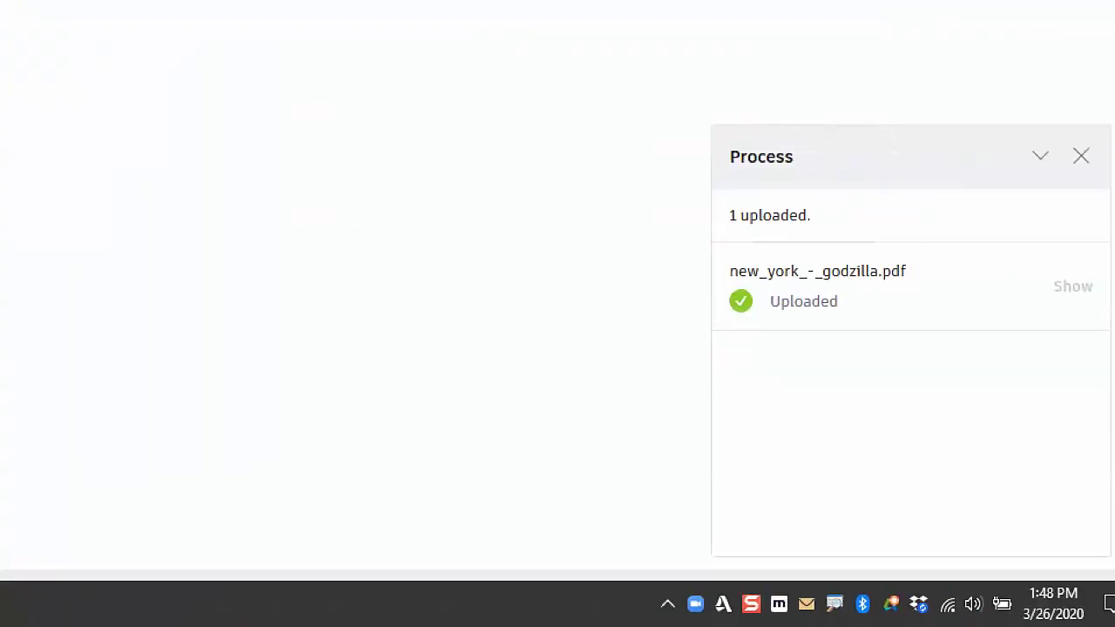
mouse_move(850, 554)
left_mouse_down()
mouse_move(531, 582)
mouse_move(972, 602)
mouse_move(613, 521)
left_mouse_up()
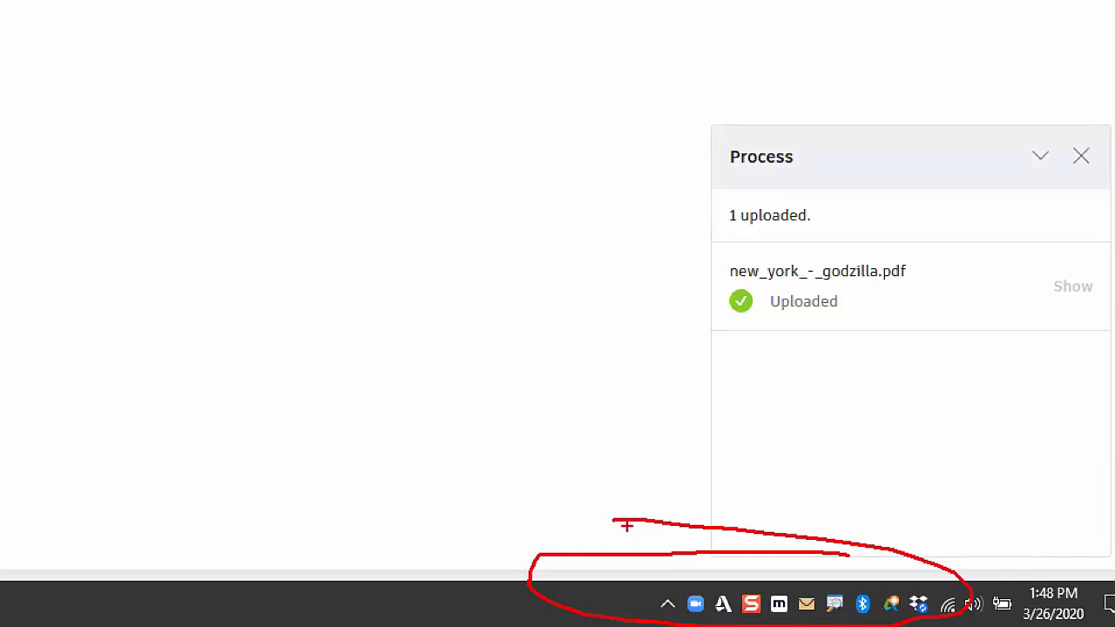
mouse_move(683, 419)
left_mouse_down()
mouse_move(730, 568)
mouse_move(685, 563)
left_mouse_up()
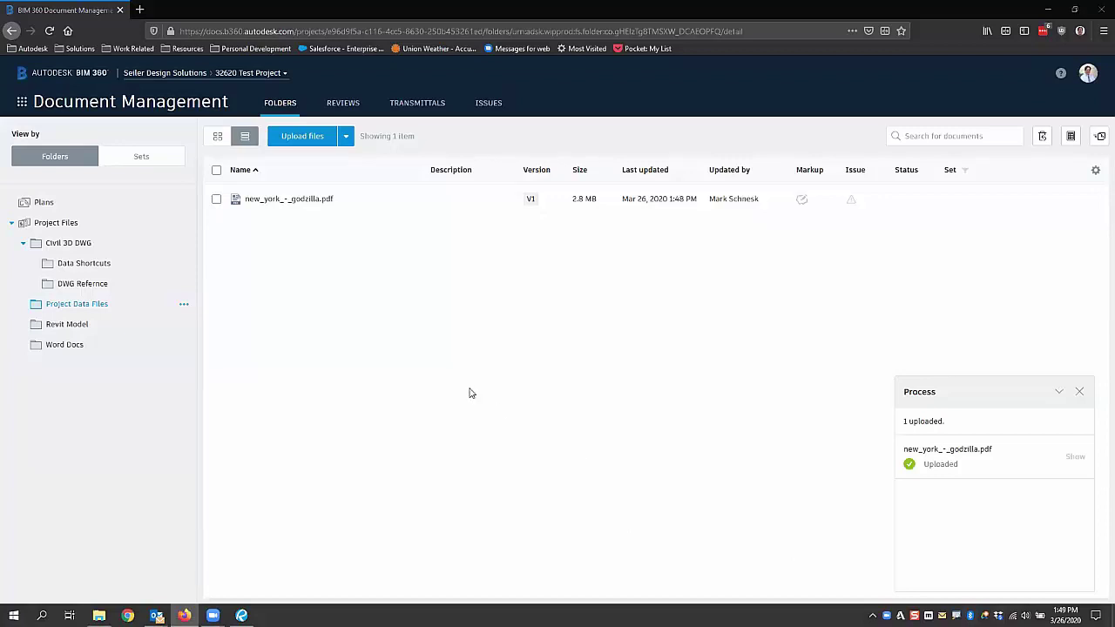
Switch to File Explorer, browse the BIM 360 drive's Seiler Design Solutions account into the AEC Collection Presentation project, and close the window
key("super+e")
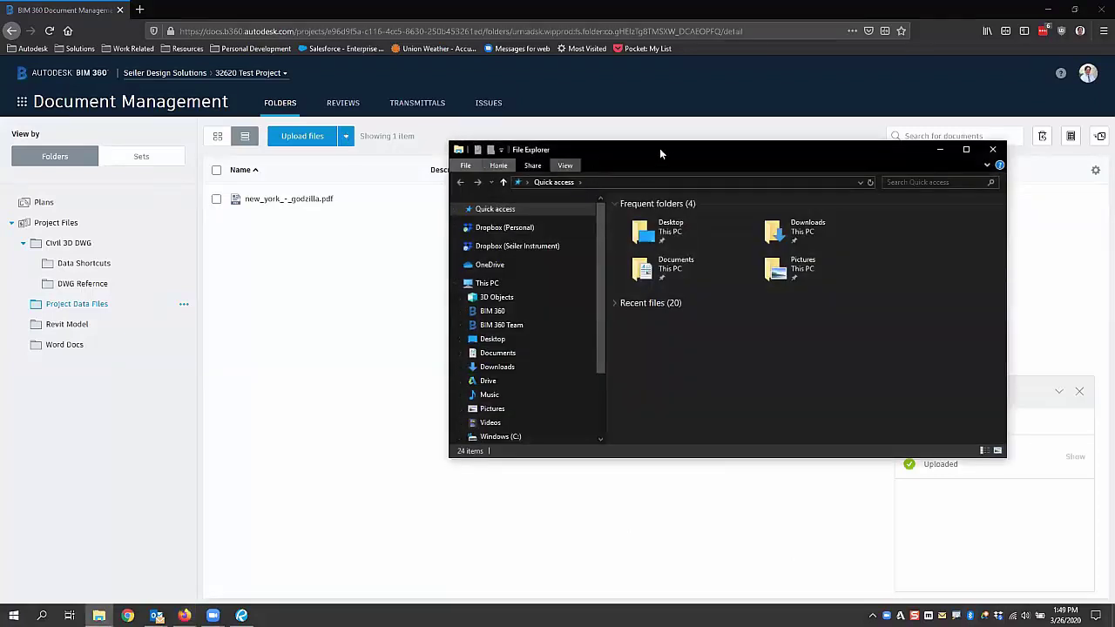
left_click_drag(628, 151, 436, 110)
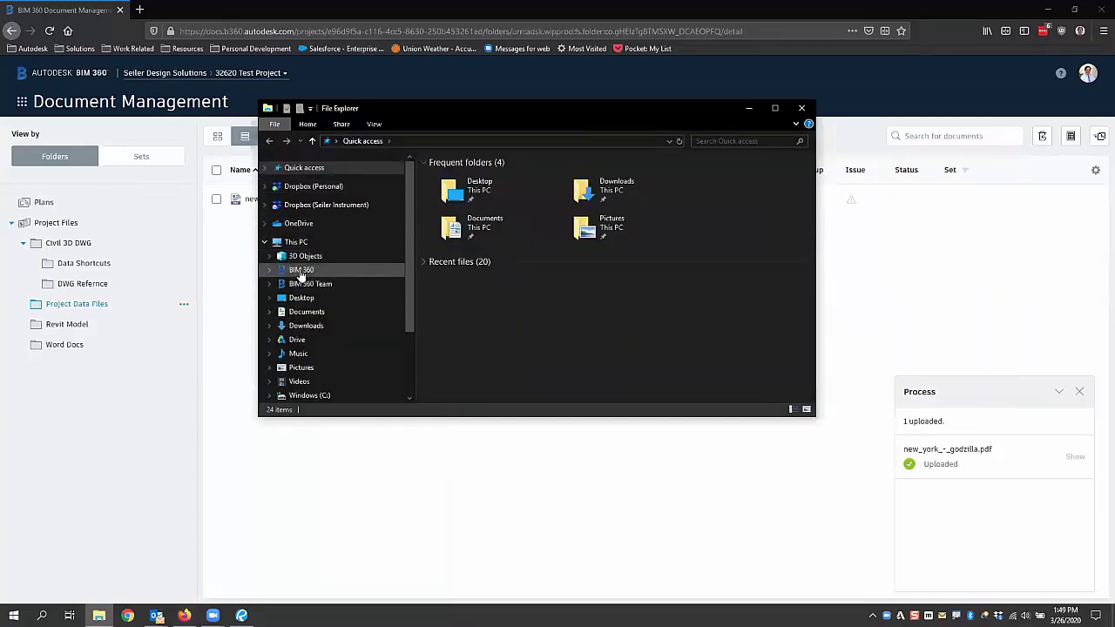
left_click(303, 271)
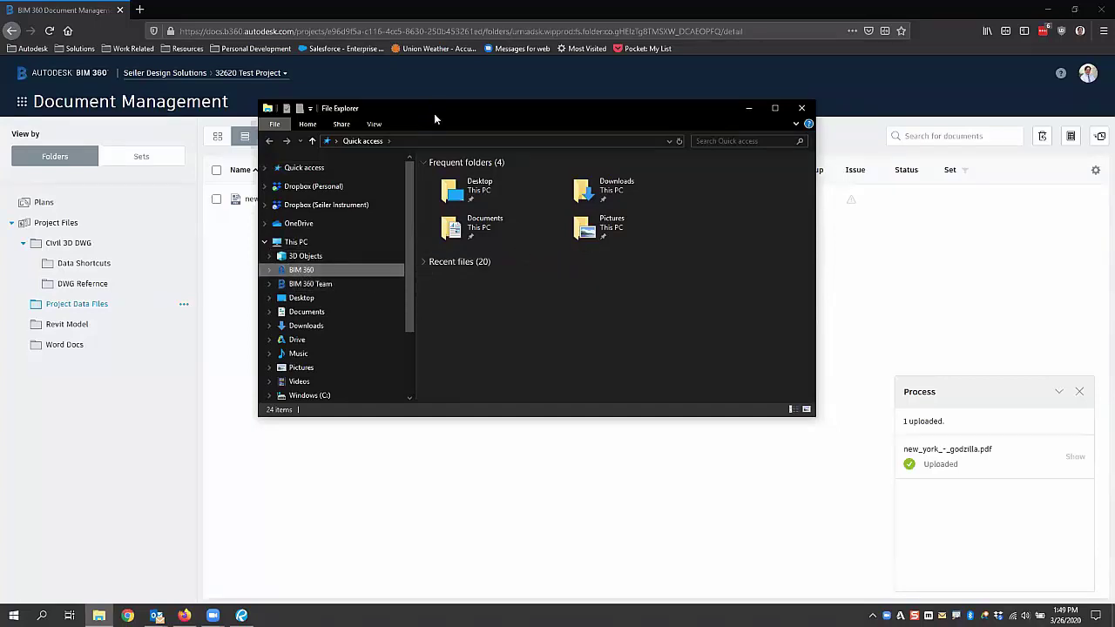
left_click(454, 205)
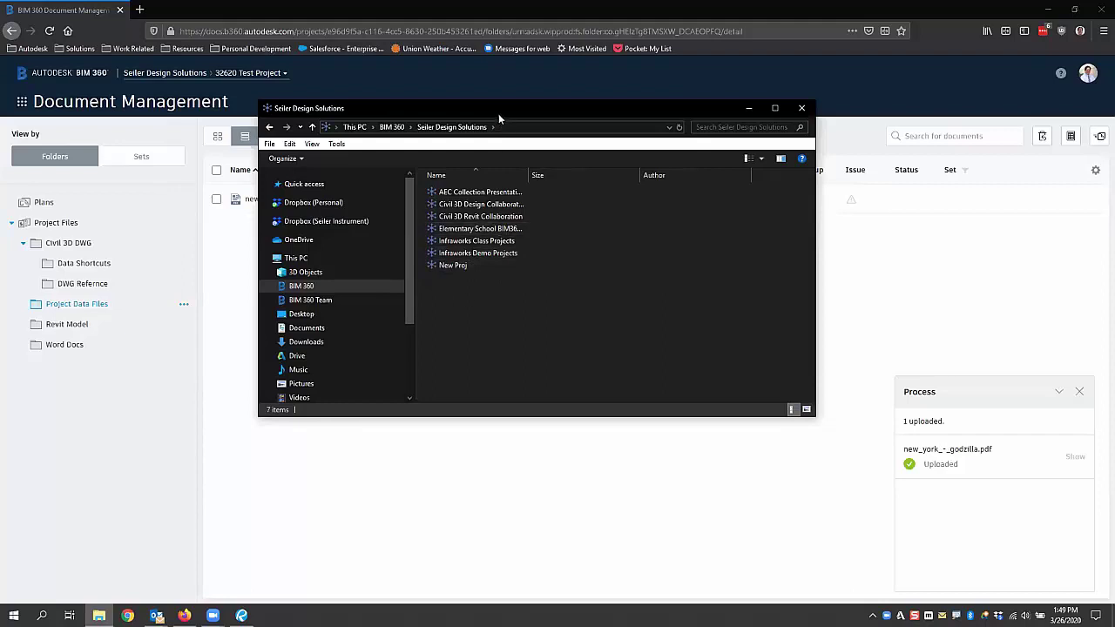
left_click_drag(499, 114, 403, 109)
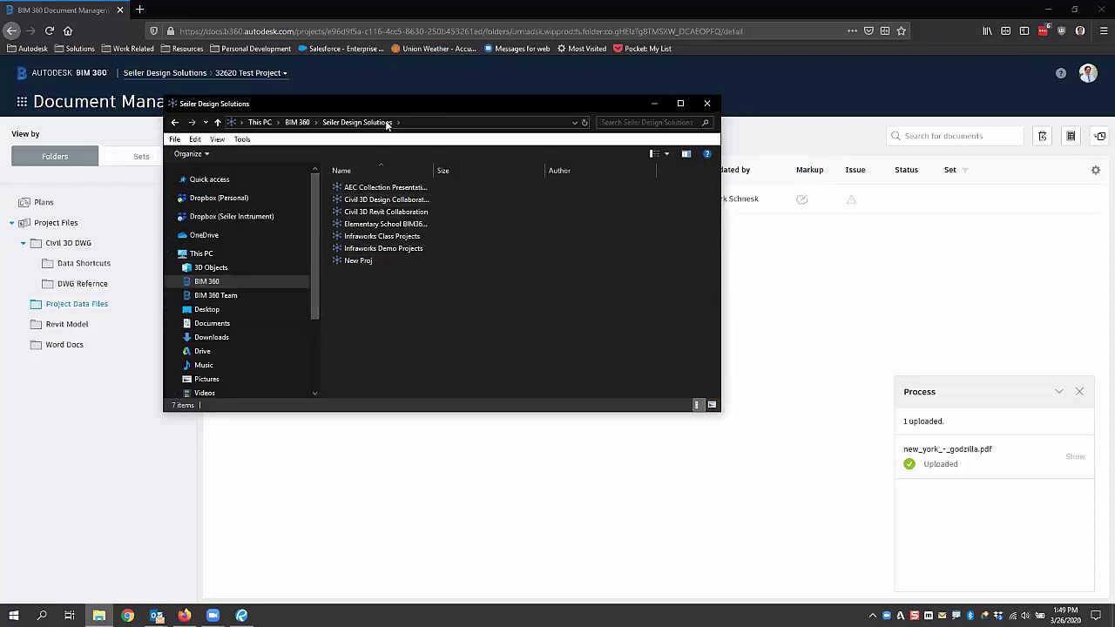
left_click_drag(389, 105, 605, 213)
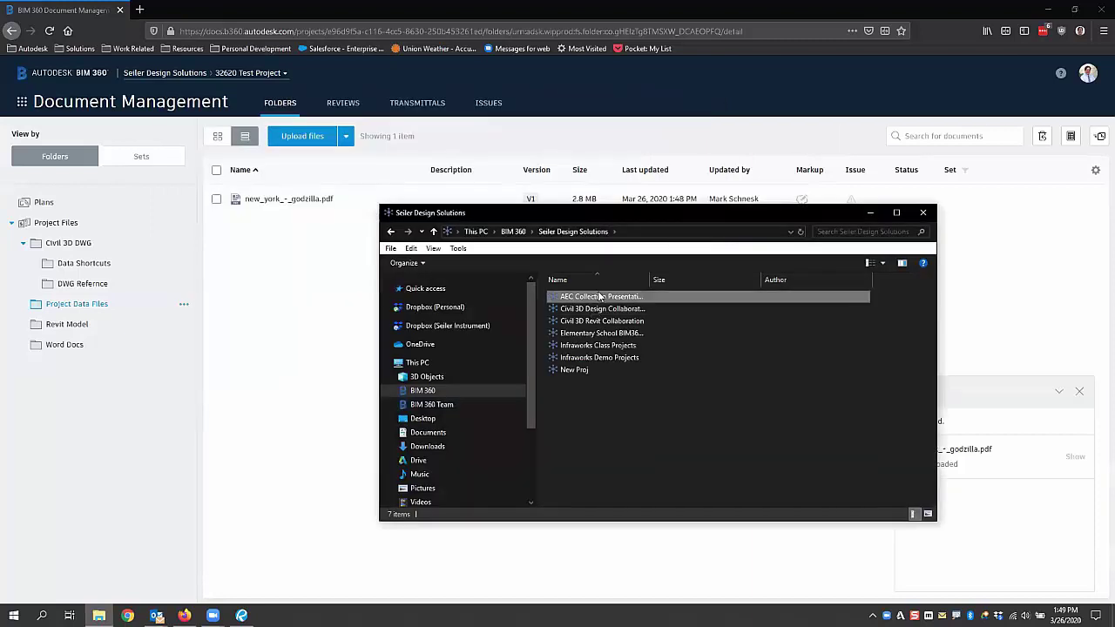
double_click(599, 297)
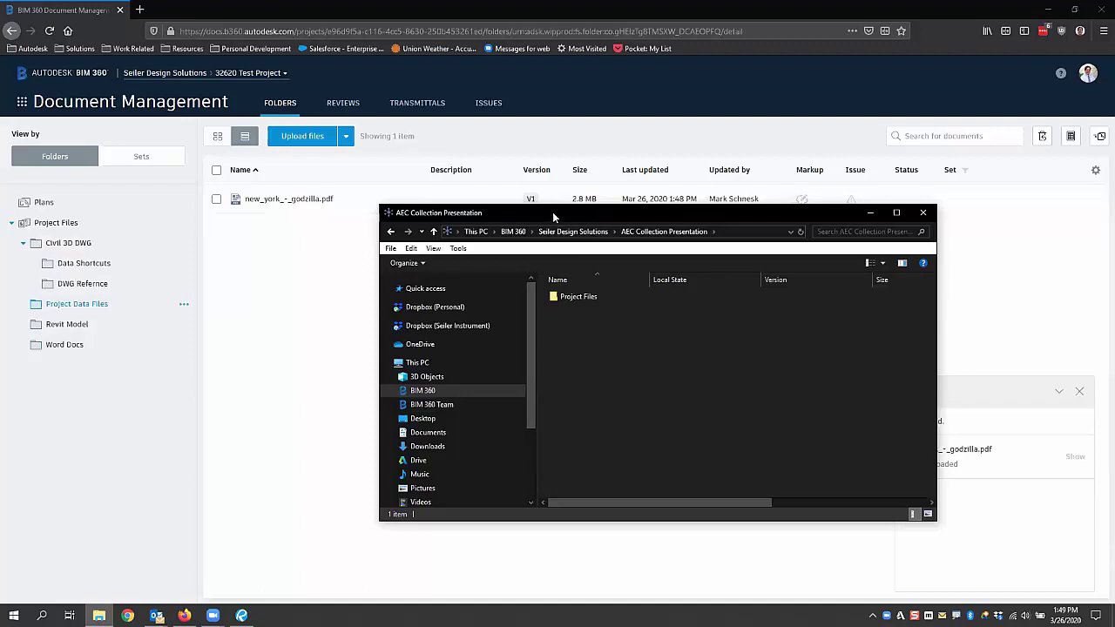
left_click_drag(522, 217, 667, 233)
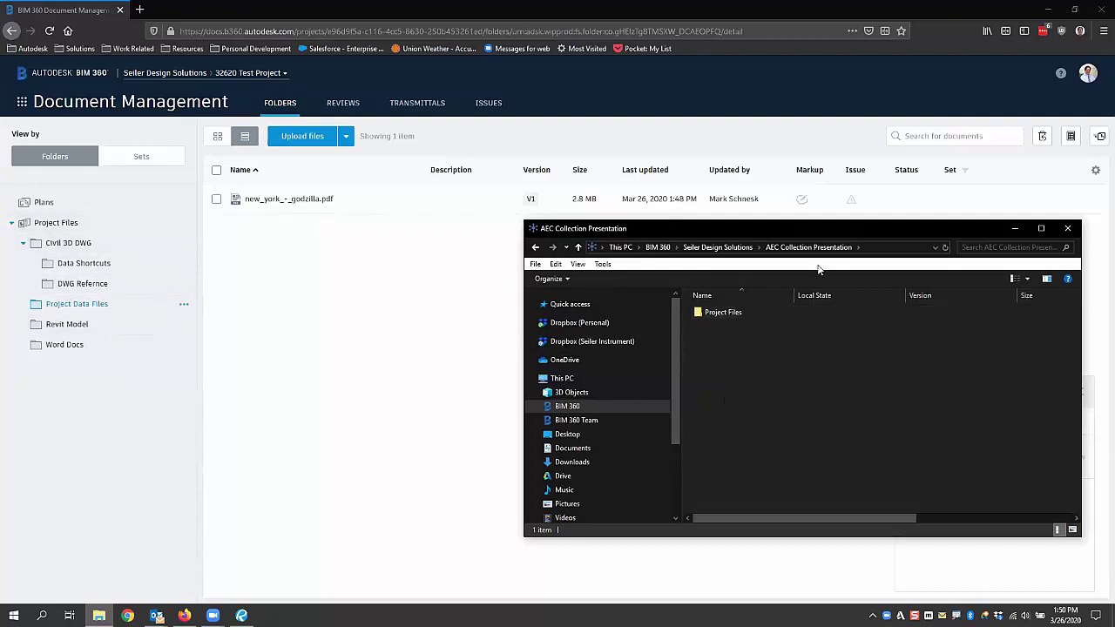
left_click(1069, 228)
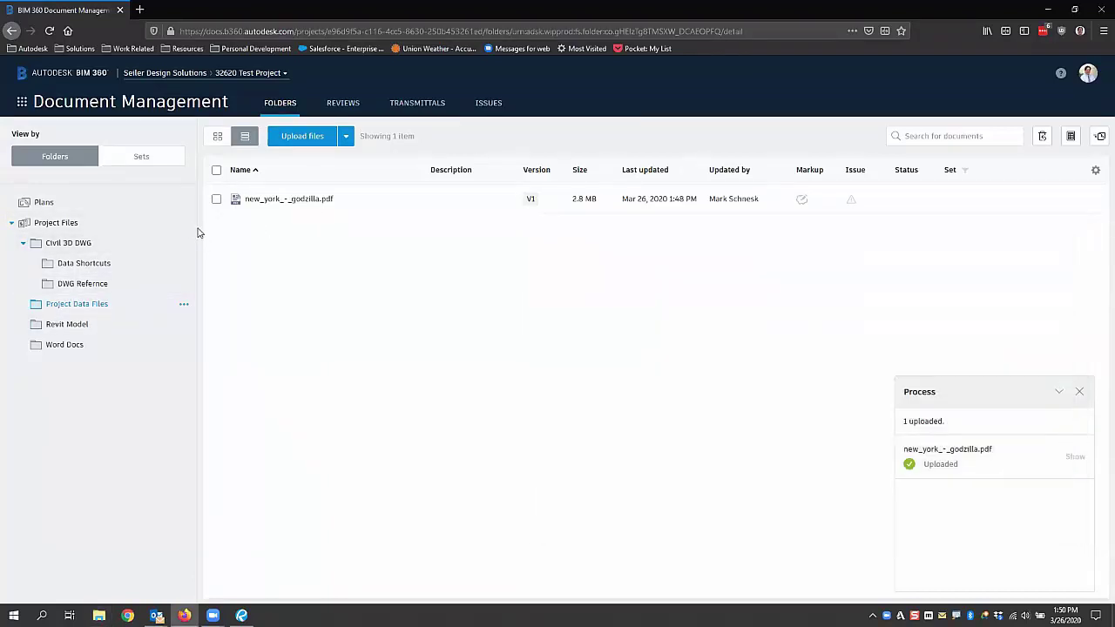
Review the permissions of the top-level Project Files folder, dismiss the upload status, and close the permissions
left_click(184, 225)
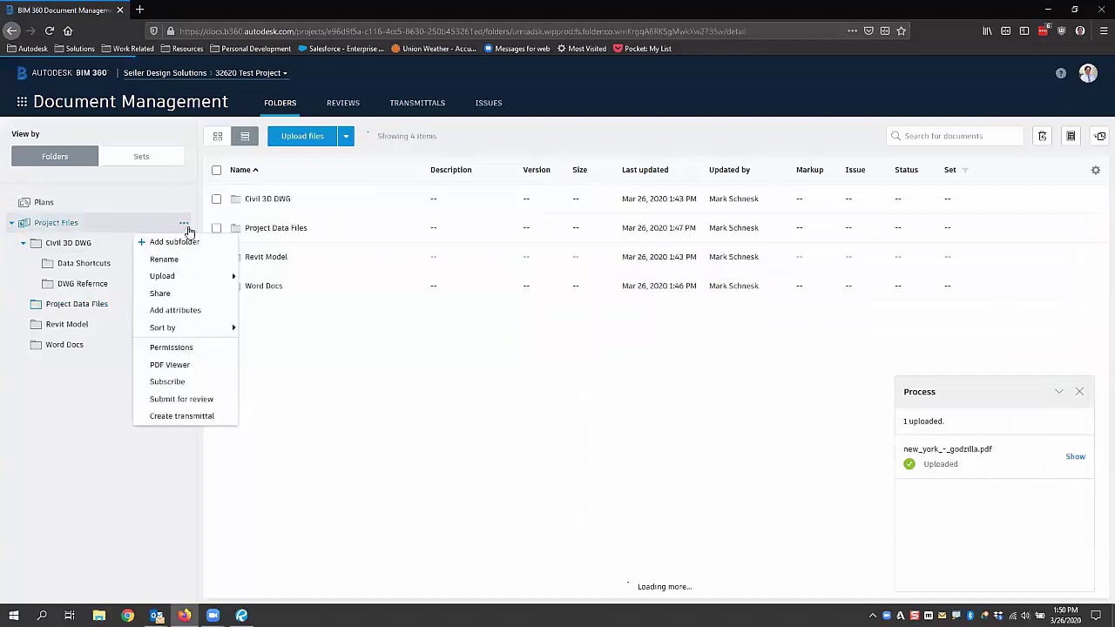
left_click(171, 348)
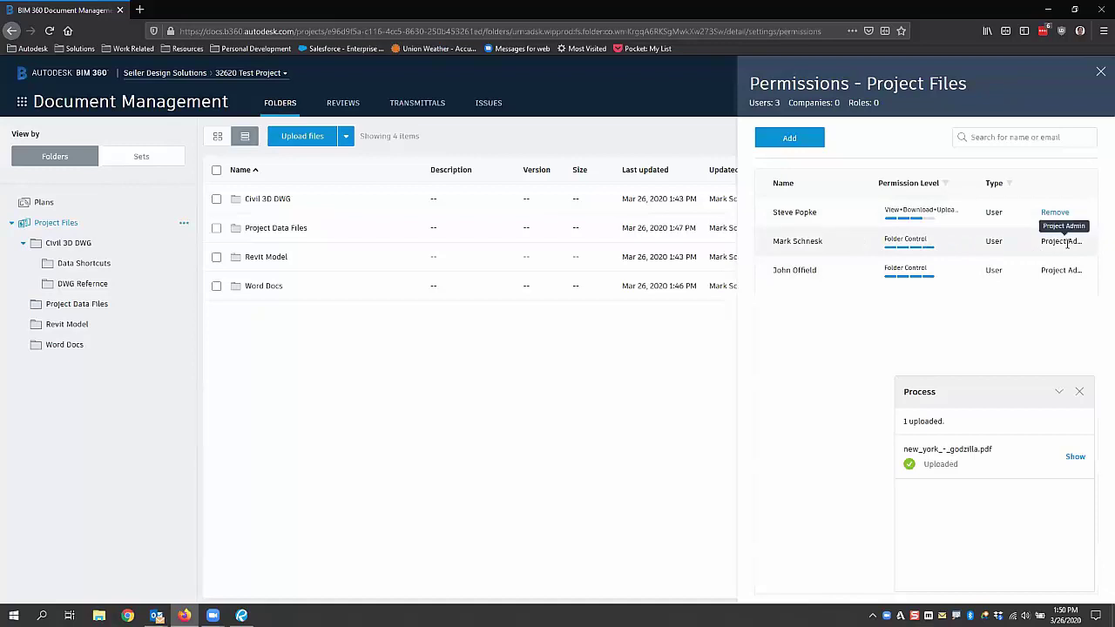
left_click(1079, 391)
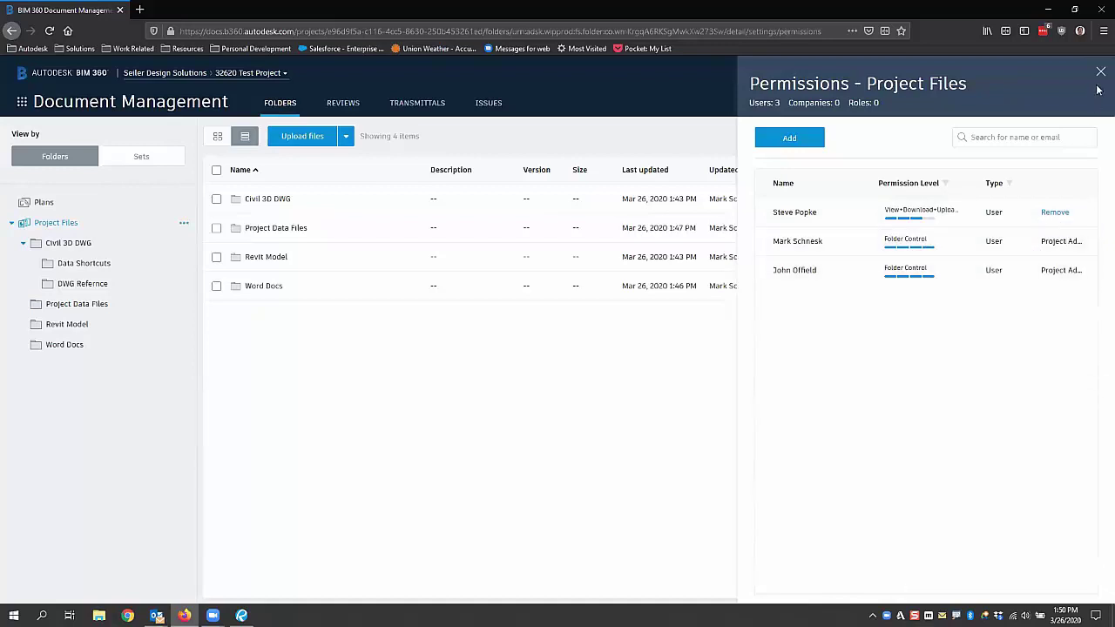
left_click(1102, 77)
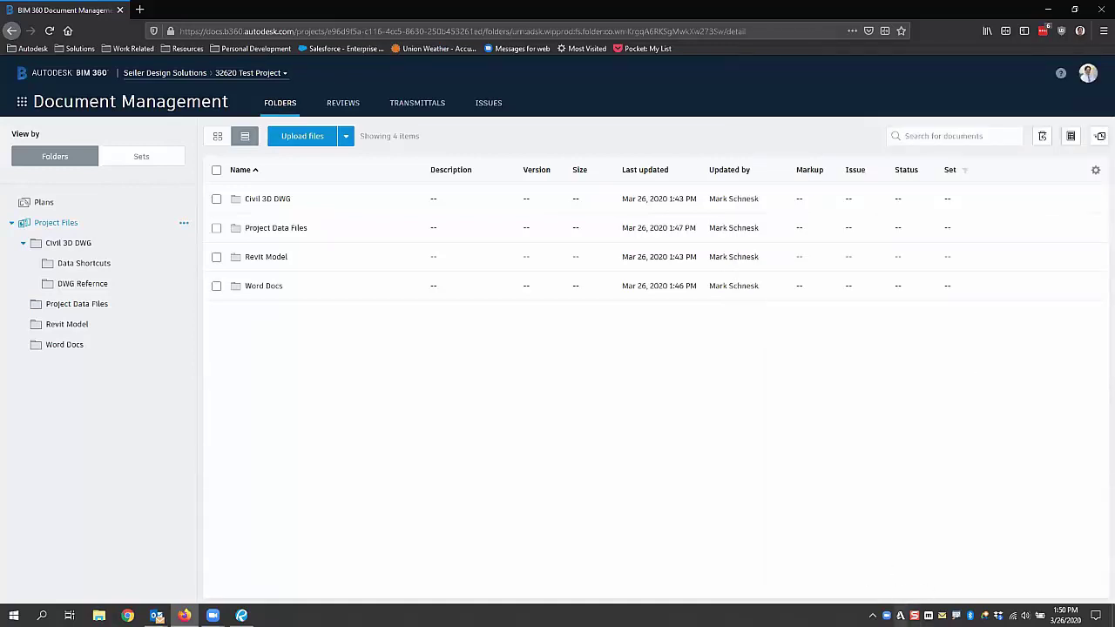
Refresh the connected drives in Autodesk Desktop Connector
right_click(902, 615)
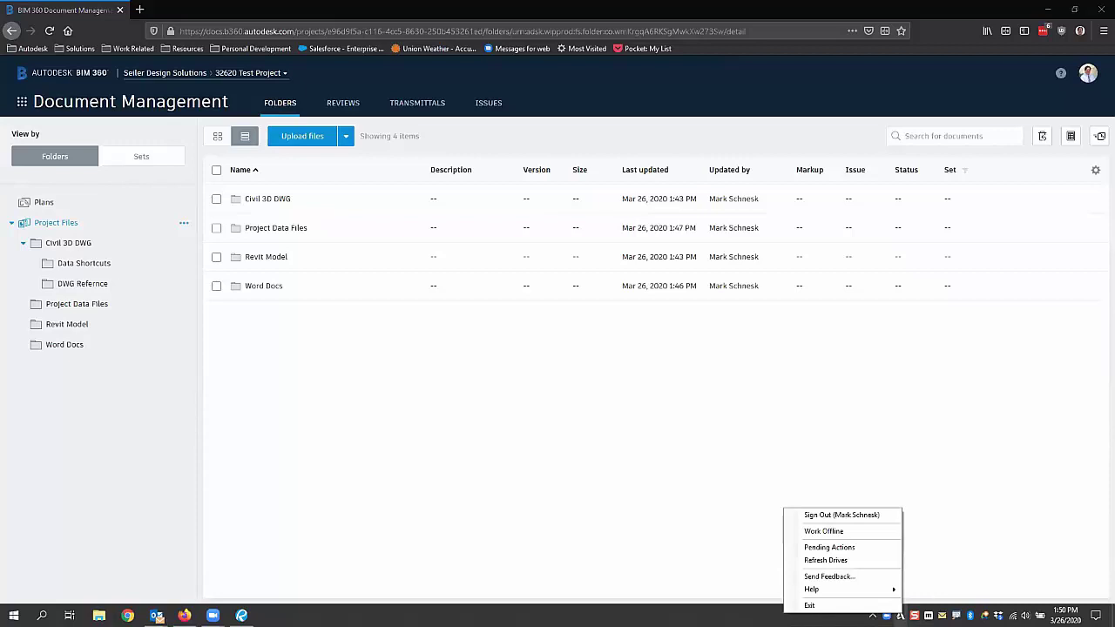
left_click(841, 561)
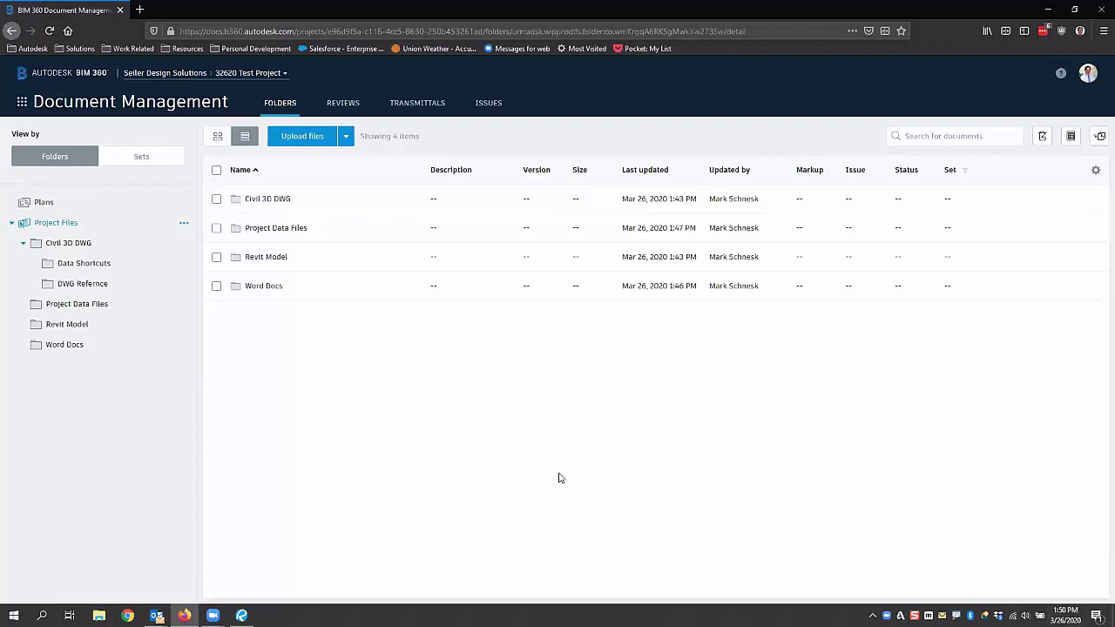
left_click(900, 615)
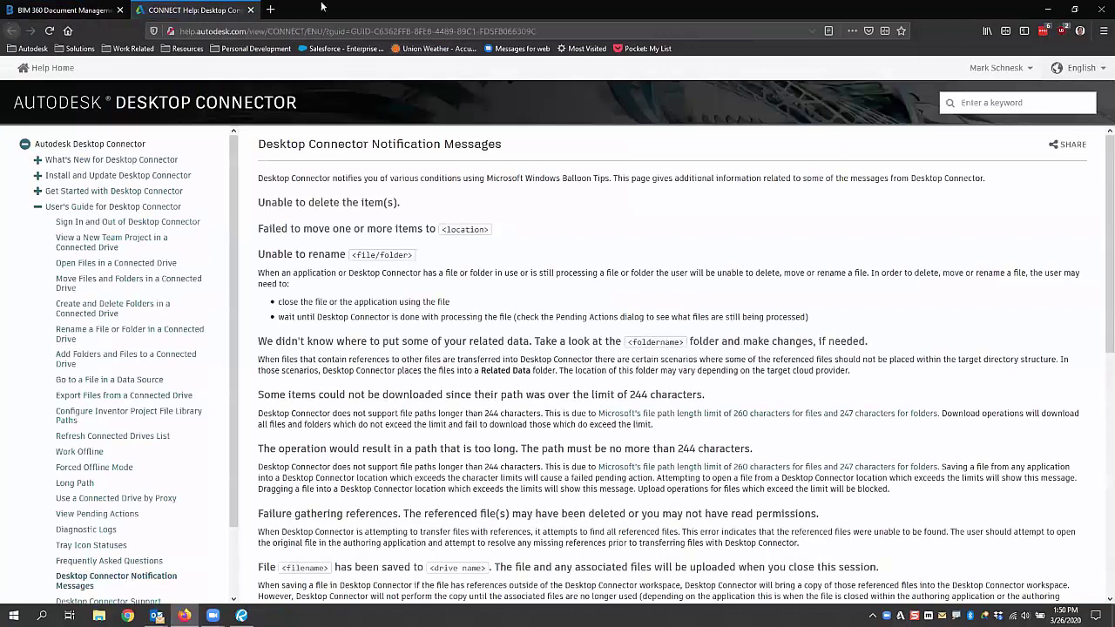
left_click(72, 10)
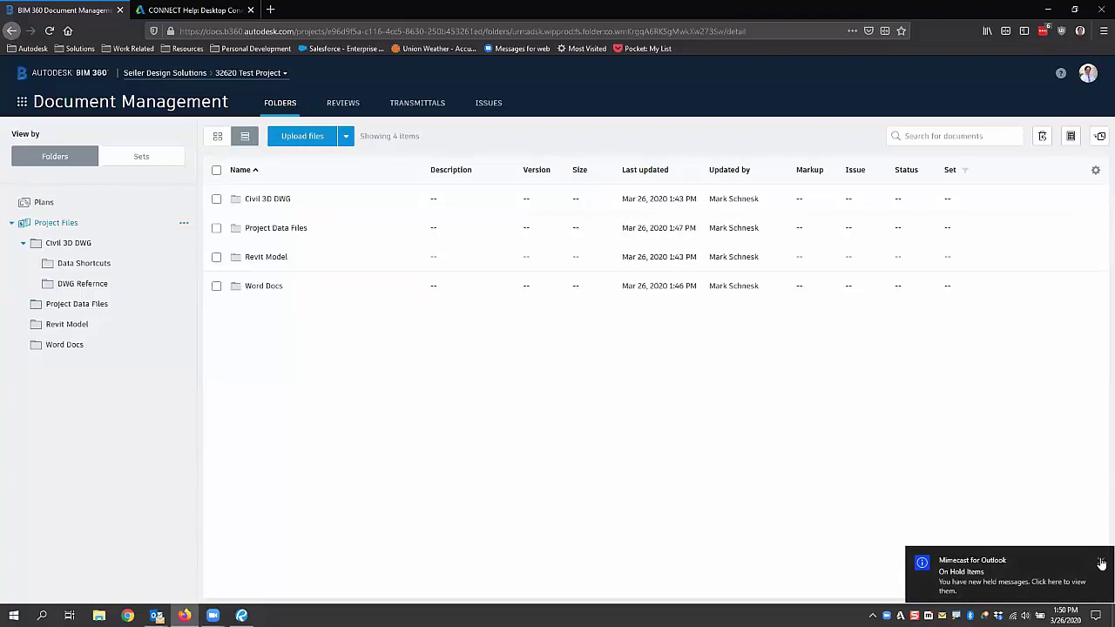
left_click(1058, 562)
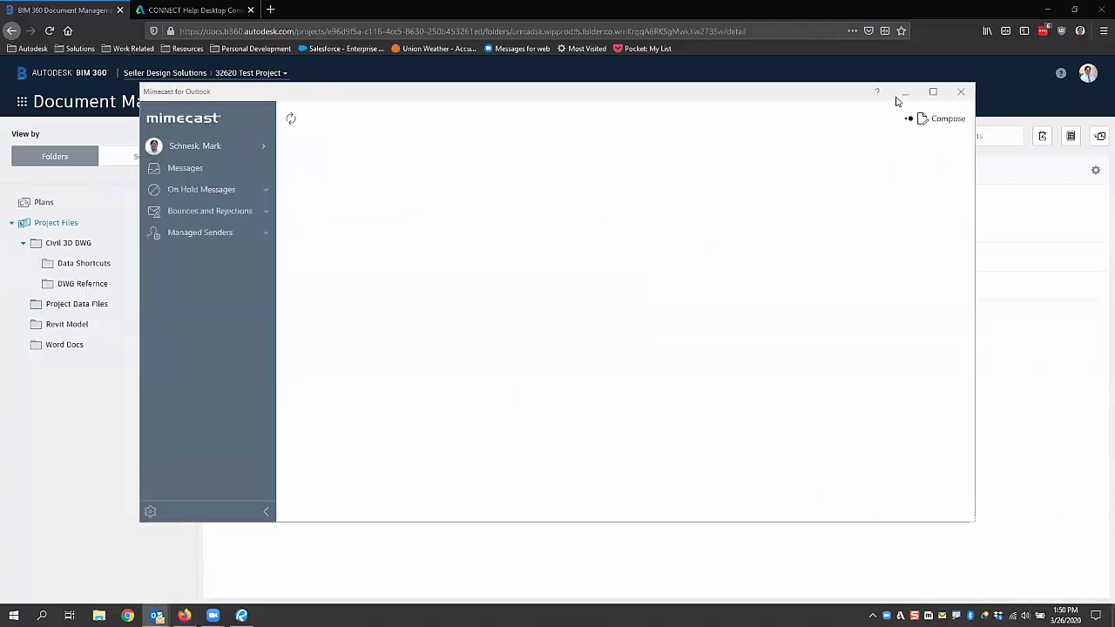
left_click(961, 91)
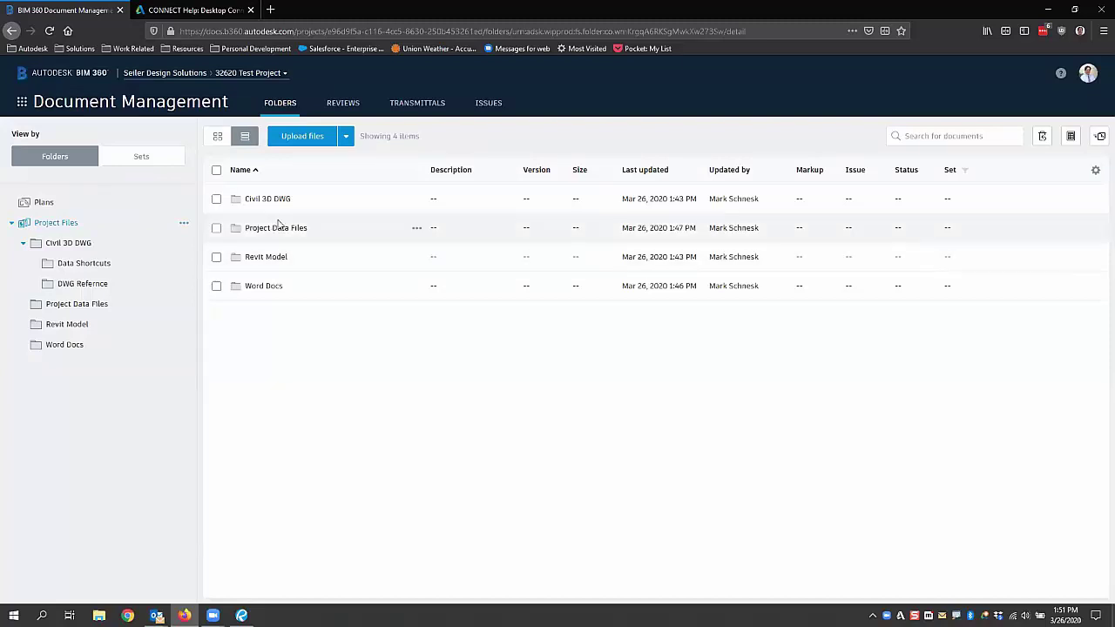
left_click(250, 10)
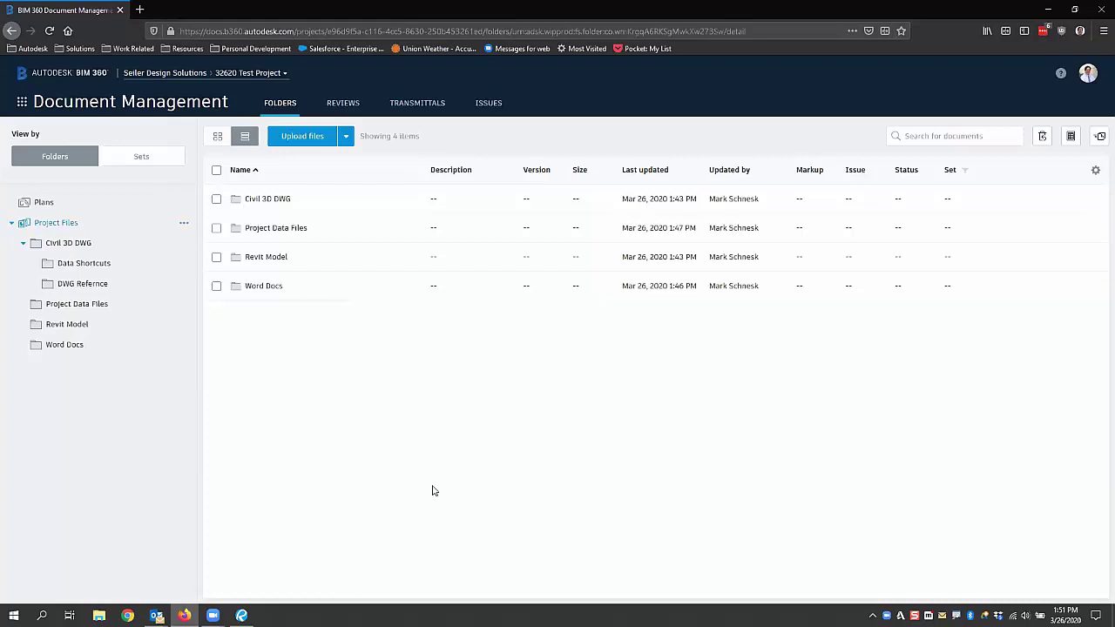
Go to Account Admin and examine the default module access of the account's roles down to the end of the list
left_click(23, 102)
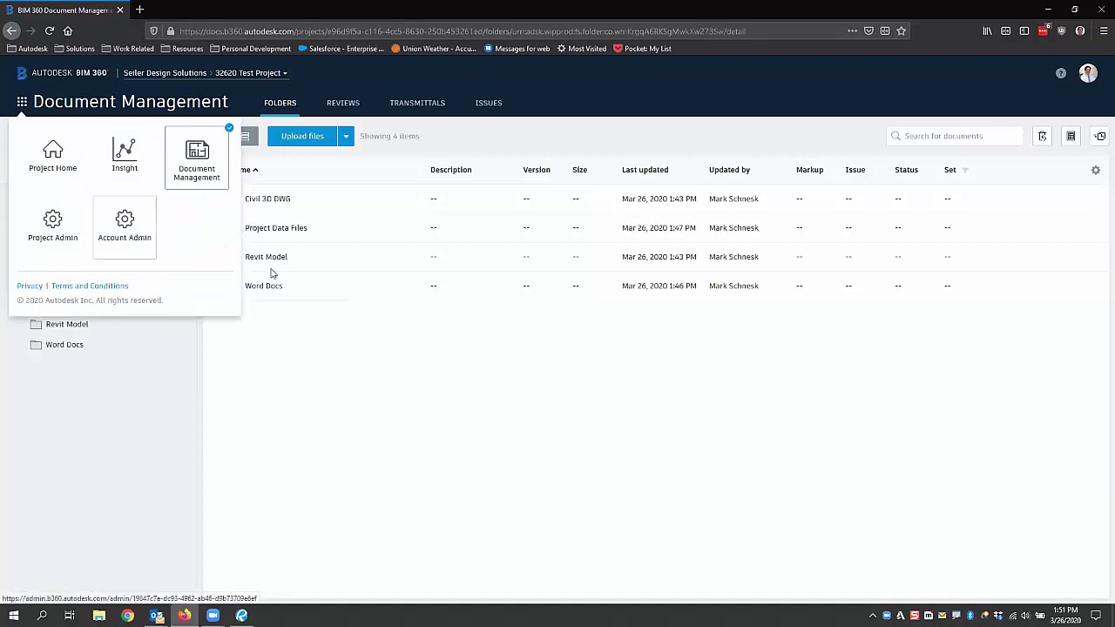
left_click(125, 234)
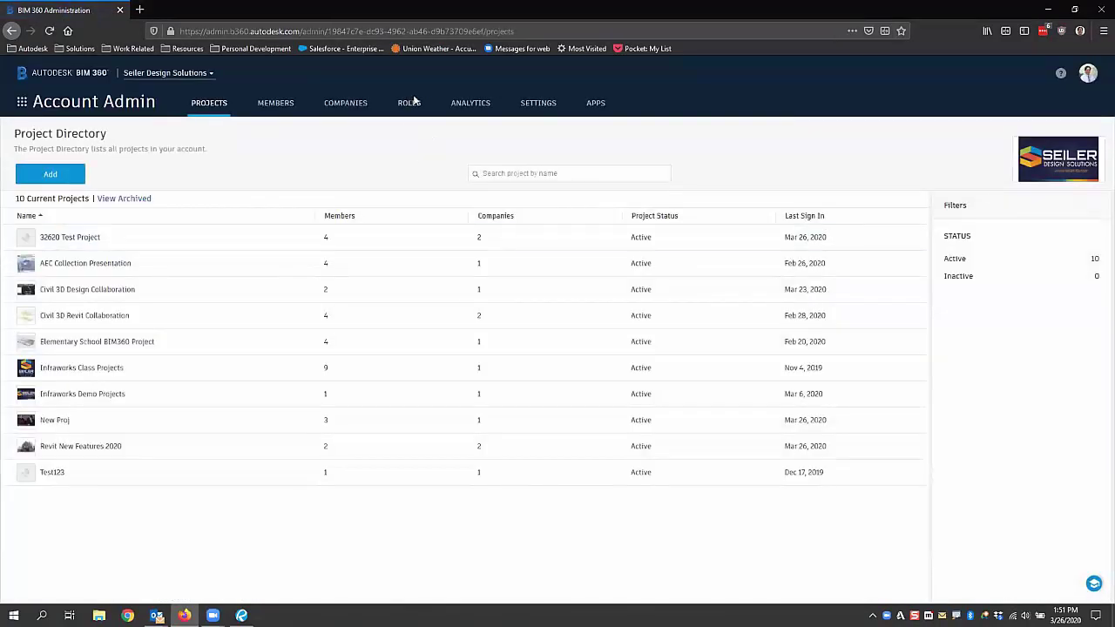
left_click(418, 108)
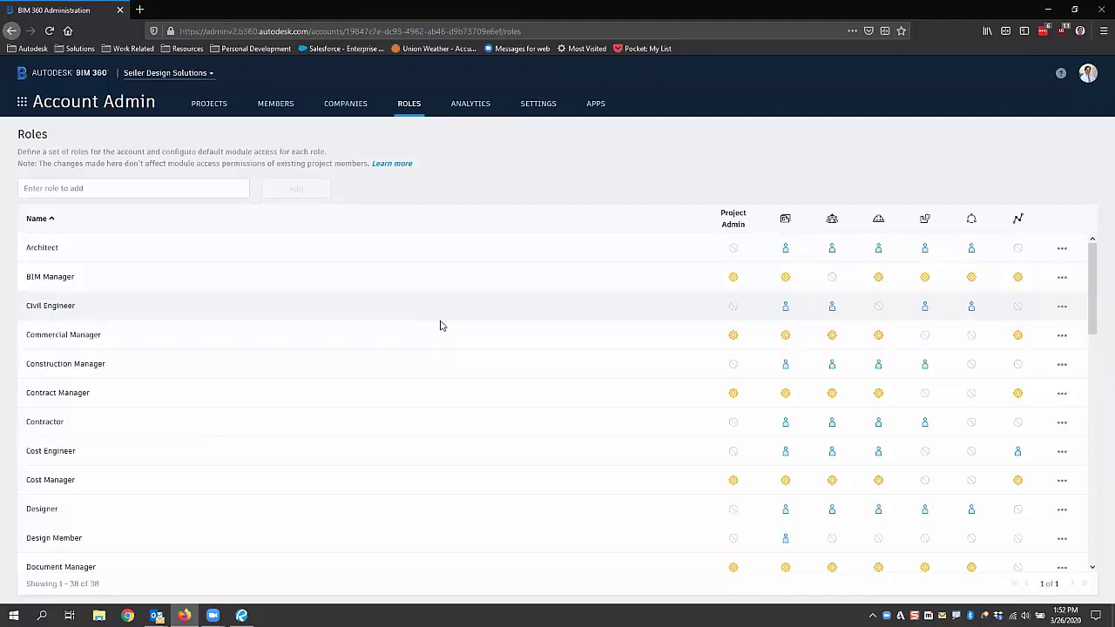
scroll(725, 436, "down", 5)
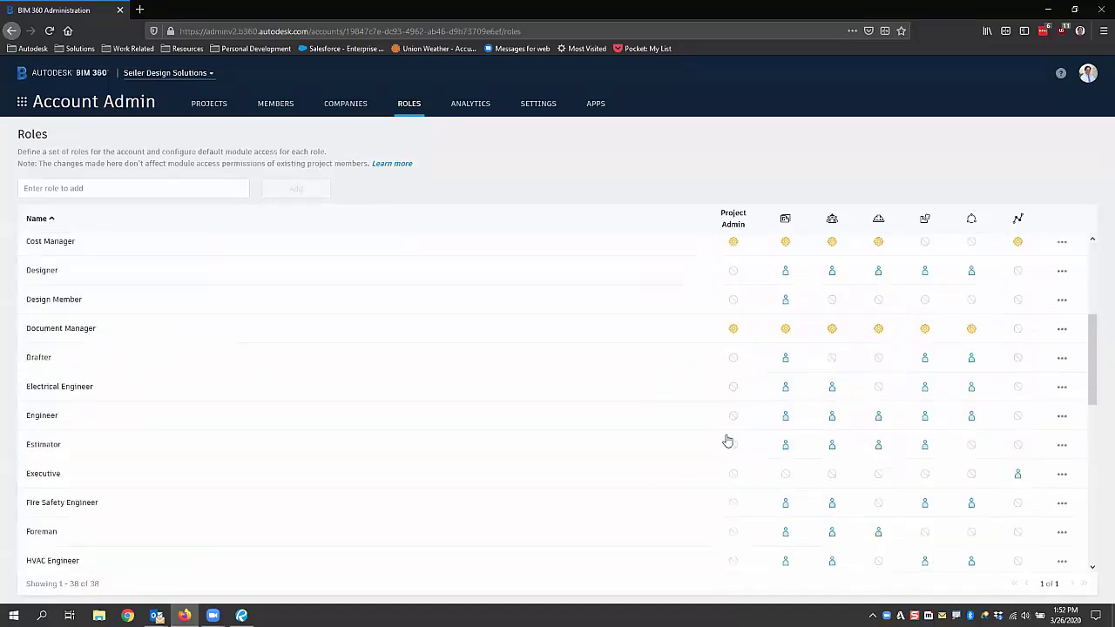
scroll(728, 440, "down", 5)
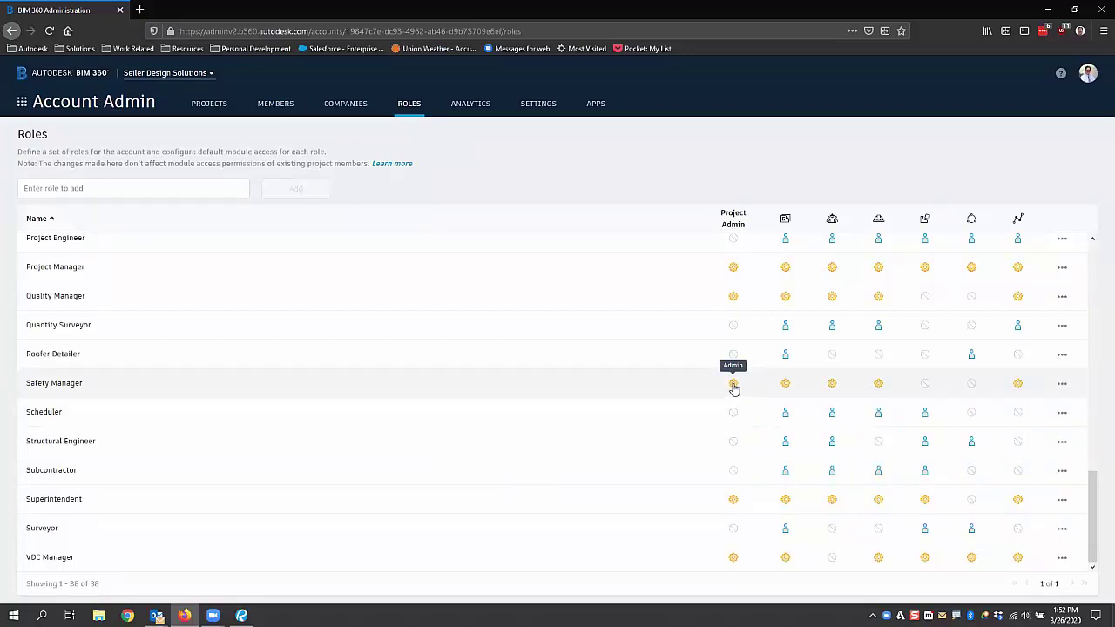
Switch the Superintendent role's Project Admin access to No Access, and restore it to Admin
left_click(733, 503)
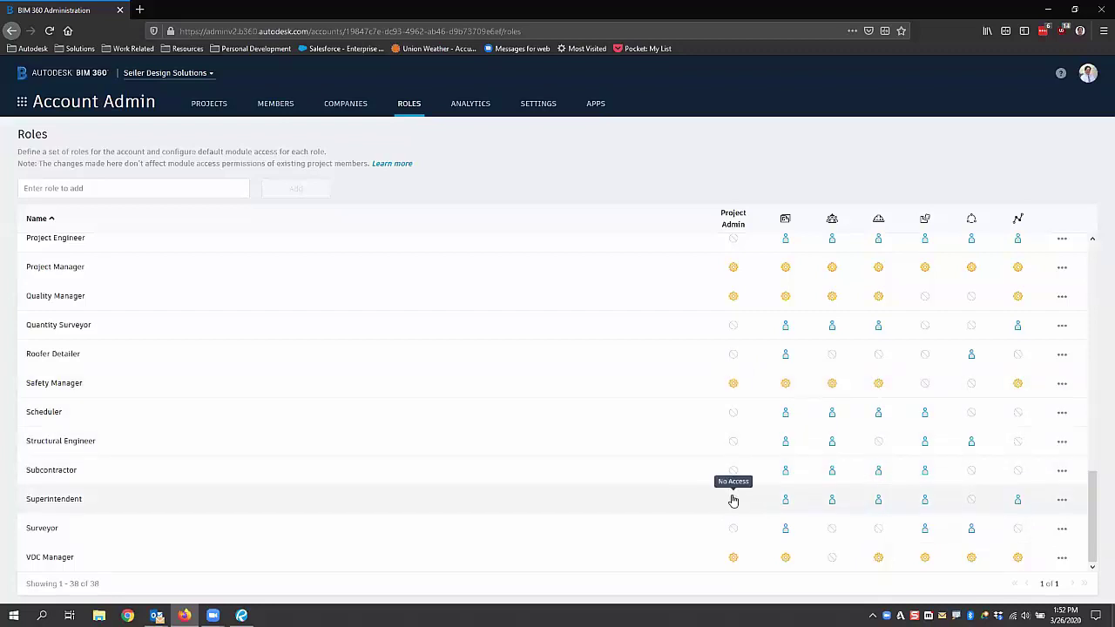
scroll(731, 502, "up", 1)
left_click(733, 565)
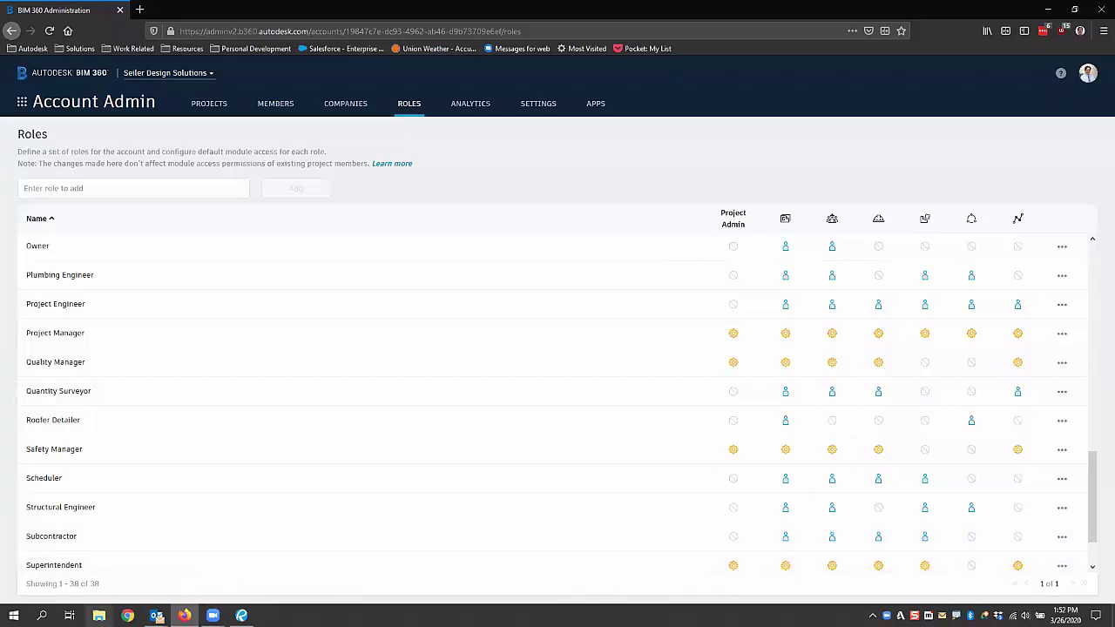
In File Explorer, open the Project Data Files folder of the 32620 Test Project under Seiler Design Solutions on the BIM 360 drive
left_click(99, 616)
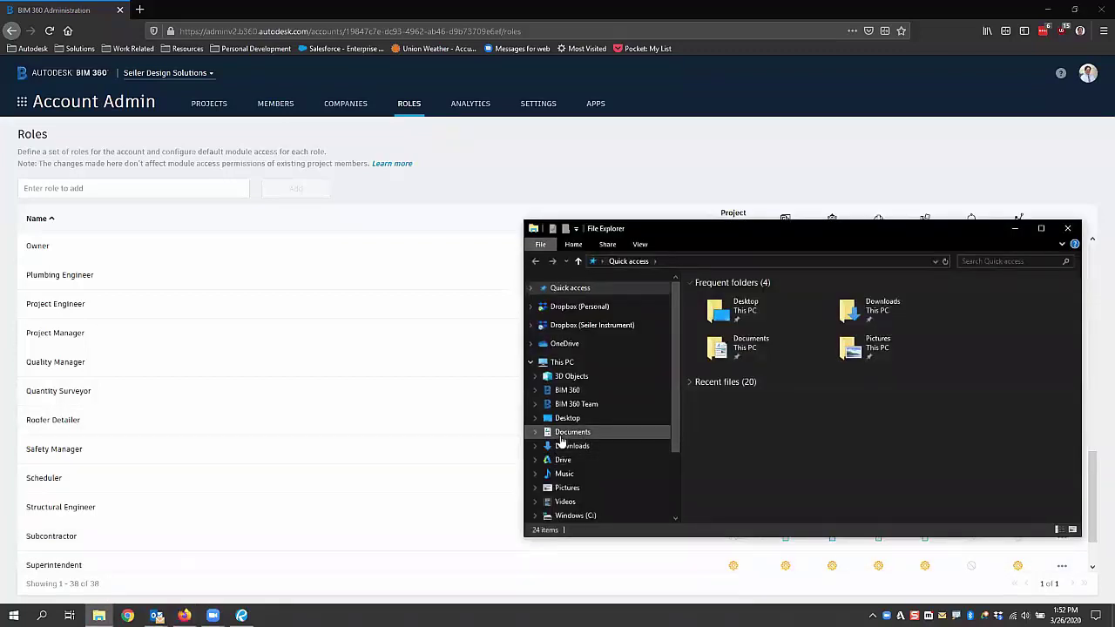
left_click(601, 393)
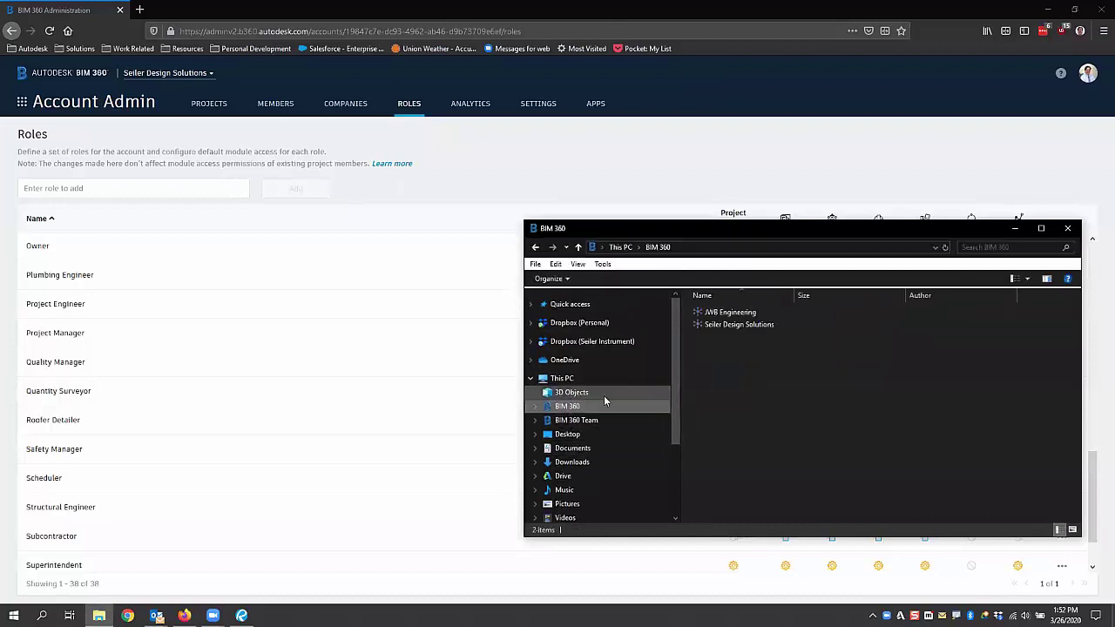
double_click(728, 325)
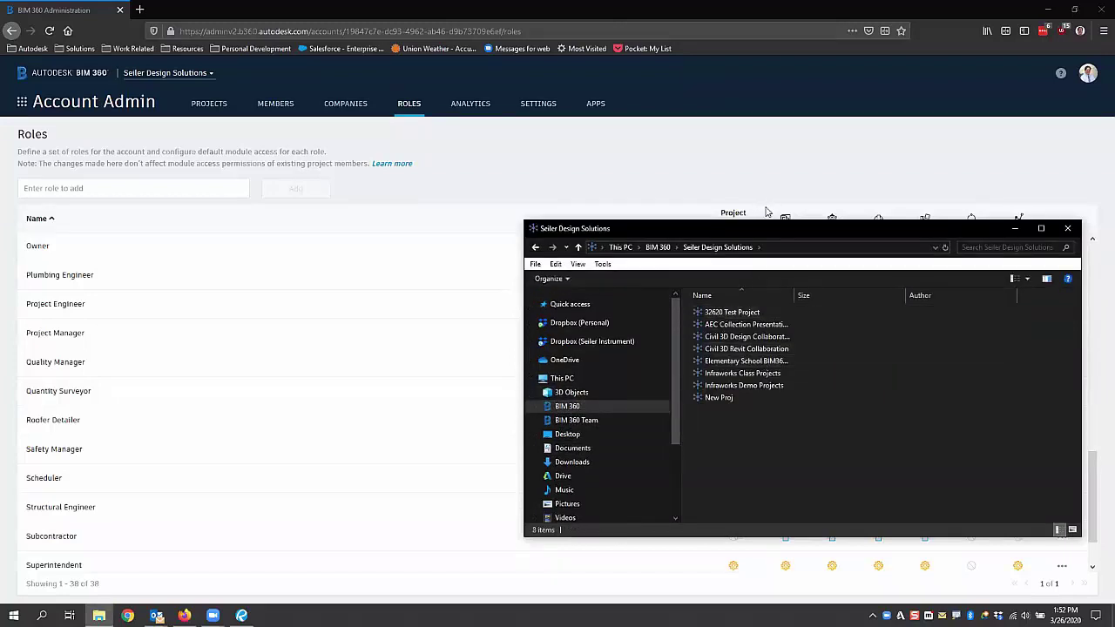
left_click_drag(755, 232, 526, 161)
left_click(507, 242)
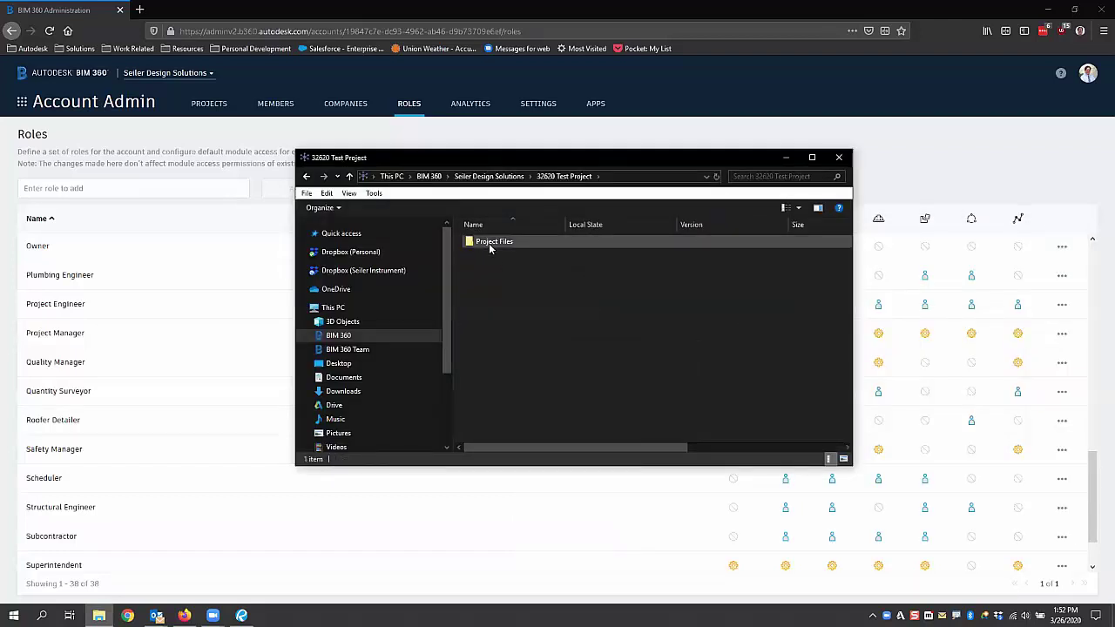
double_click(491, 244)
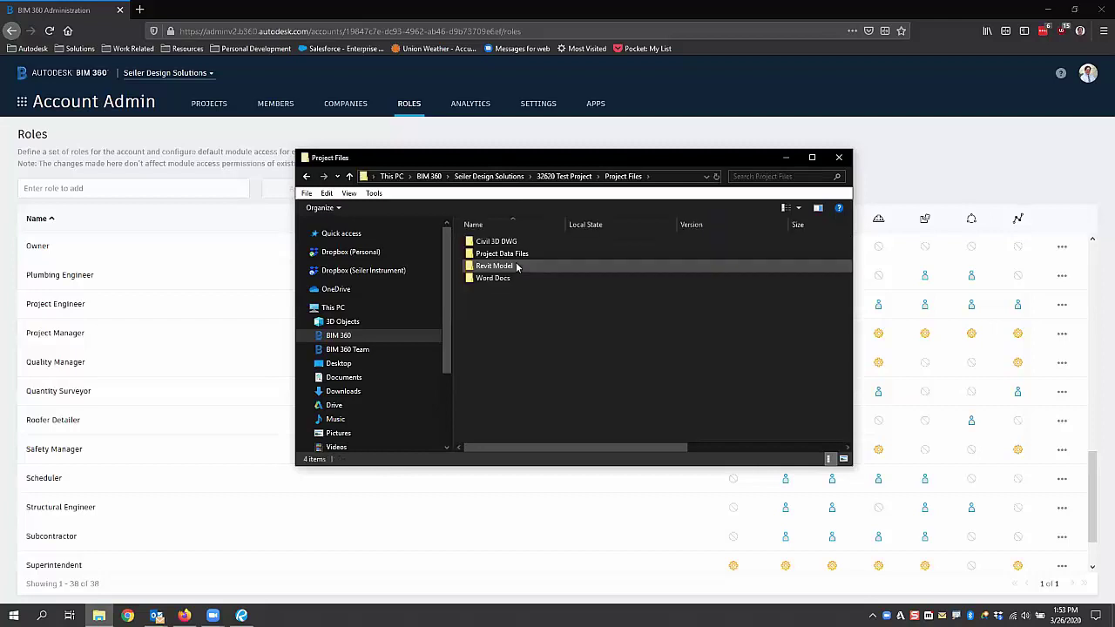
left_click(504, 254)
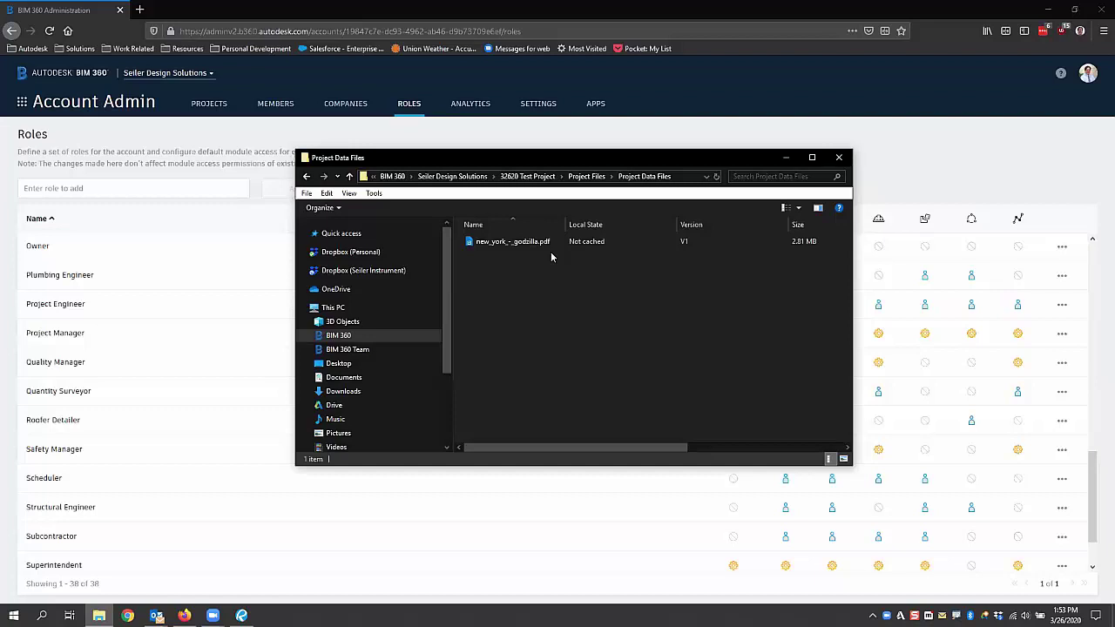
left_click(219, 555)
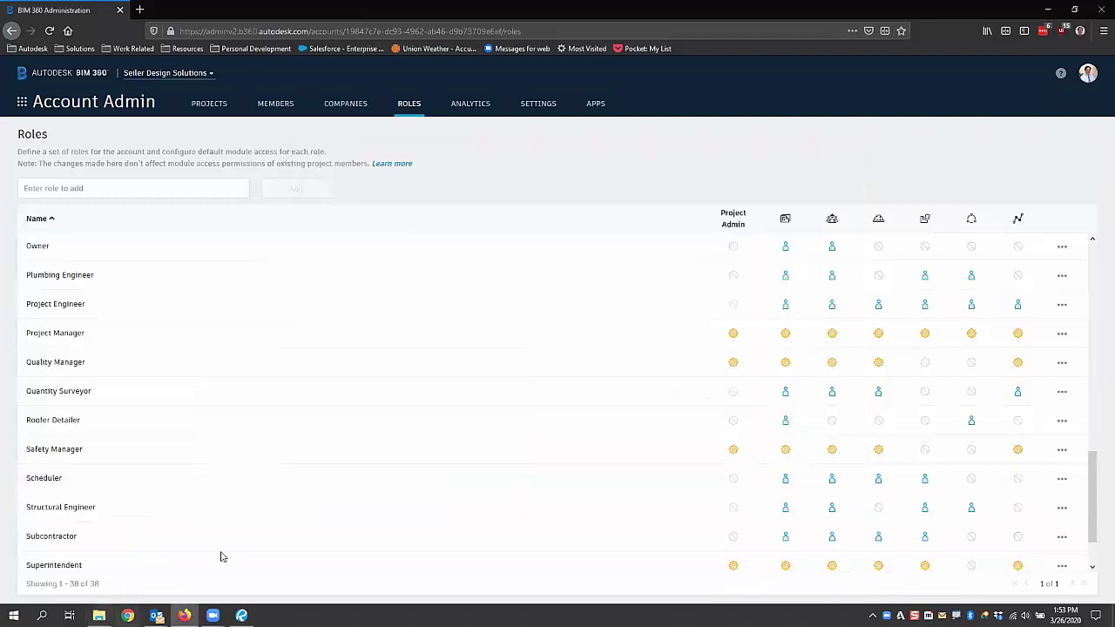
left_click(100, 616)
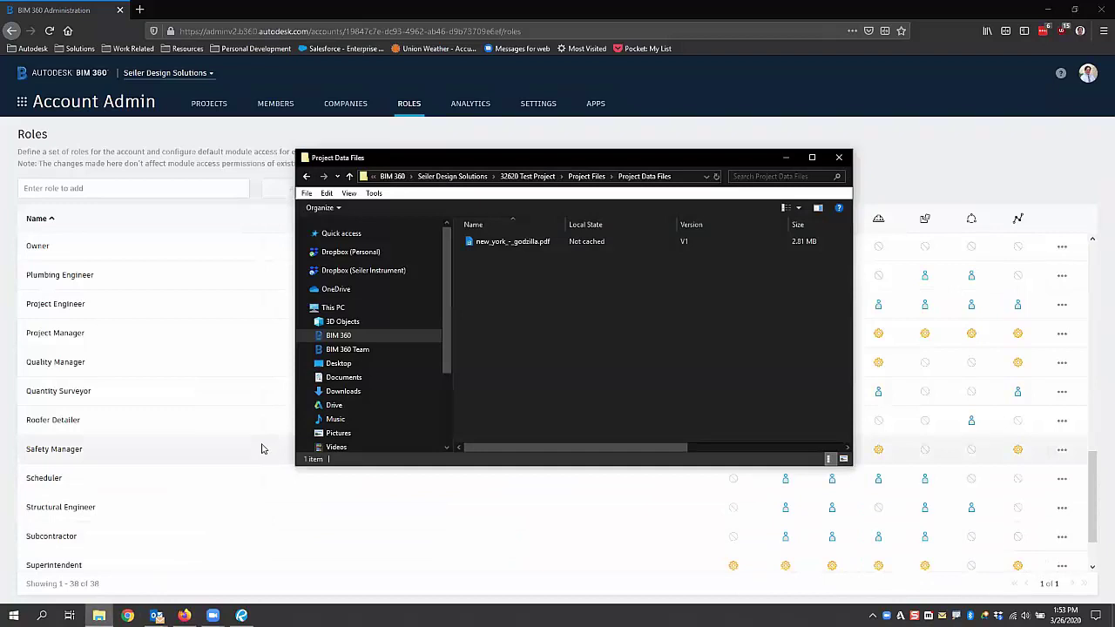
Copy london_-_bridge.pdf from the Downloads folder into the Project Data Files folder on the BIM 360 drive
key("super+e")
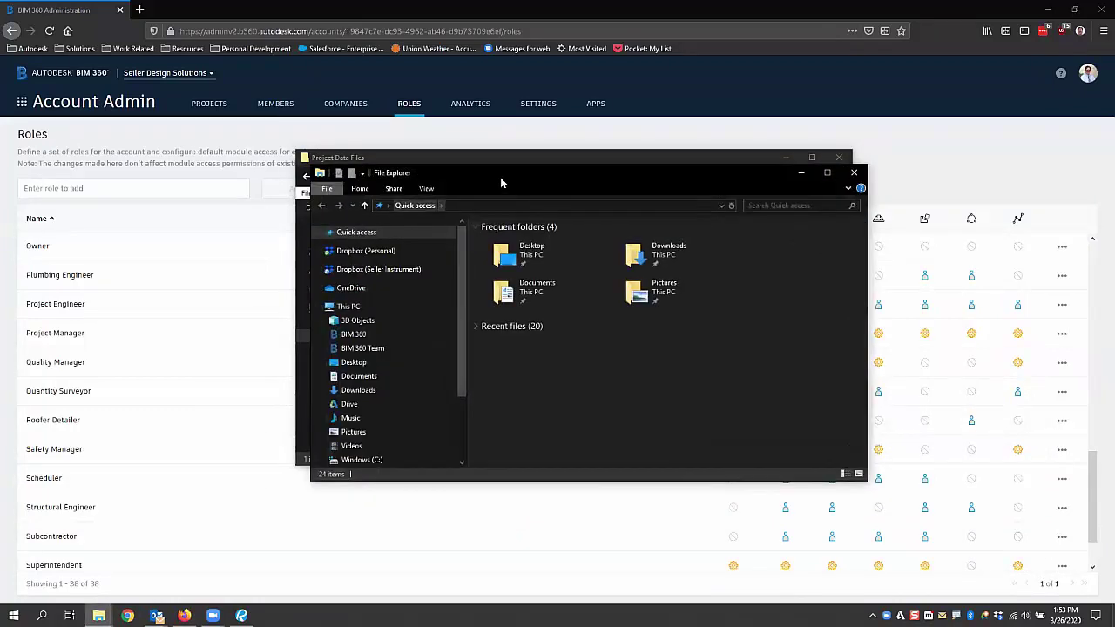
left_click_drag(511, 173, 737, 239)
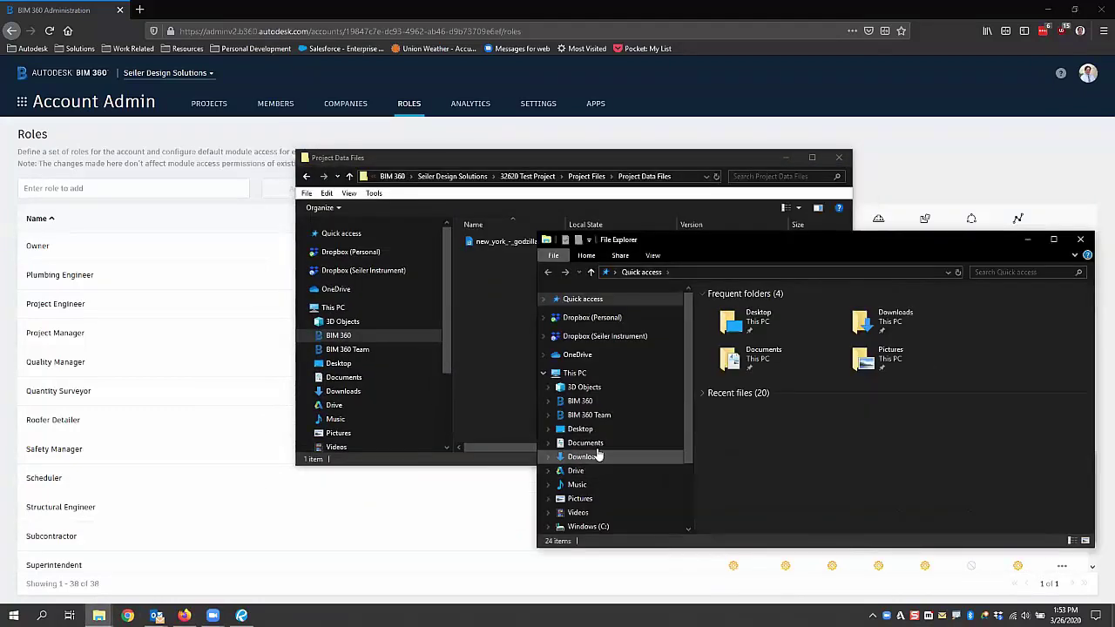
left_click(586, 456)
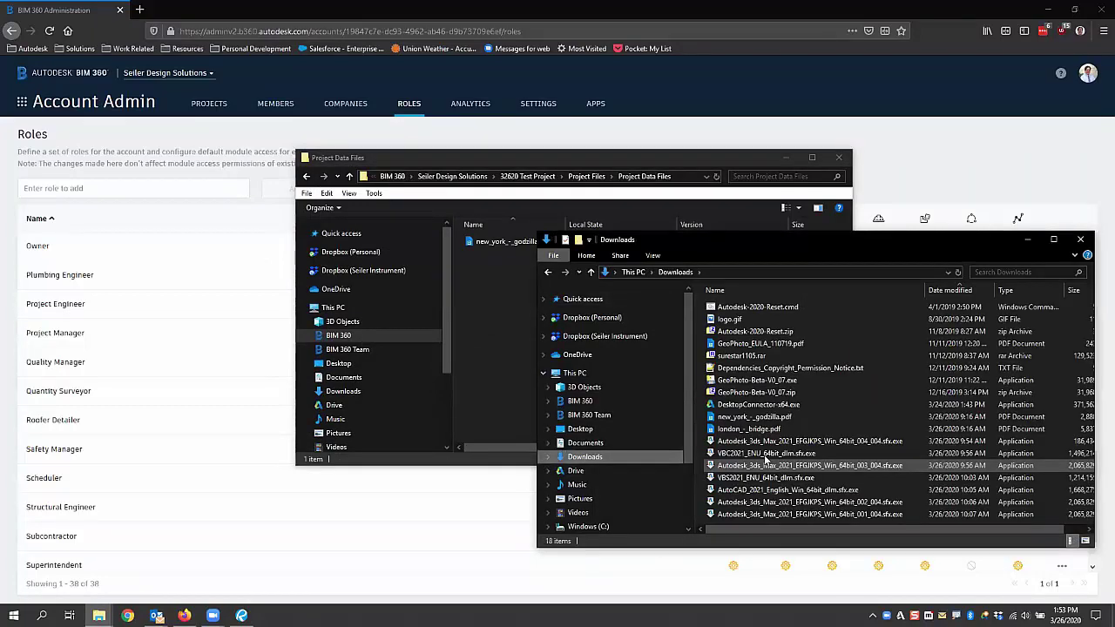
left_click_drag(750, 429, 494, 350)
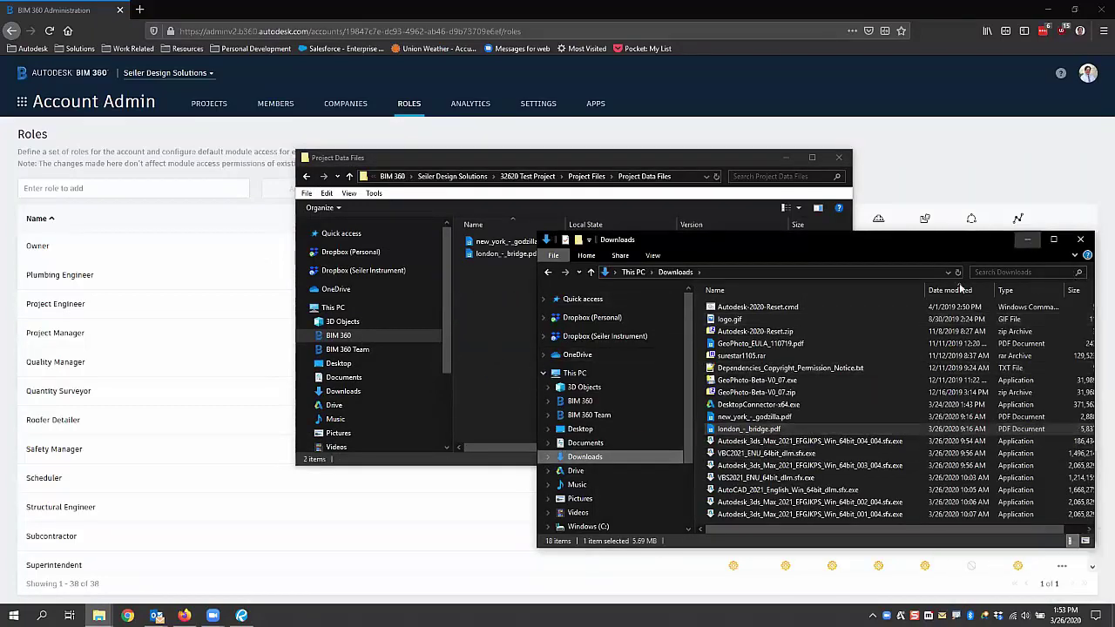
left_click(1080, 239)
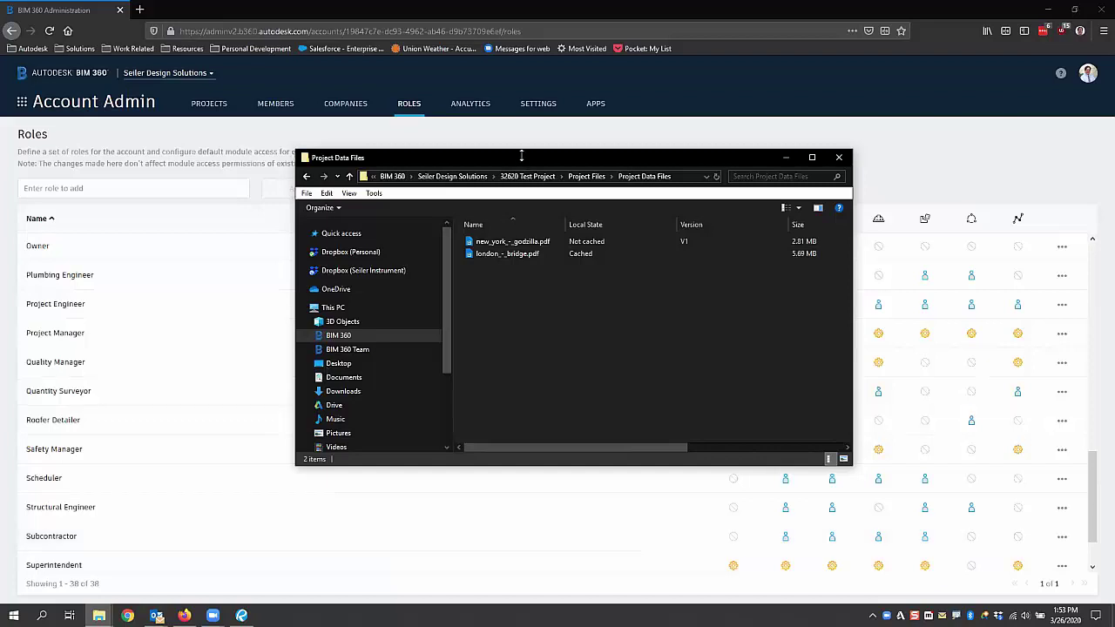
left_click_drag(513, 155, 374, 122)
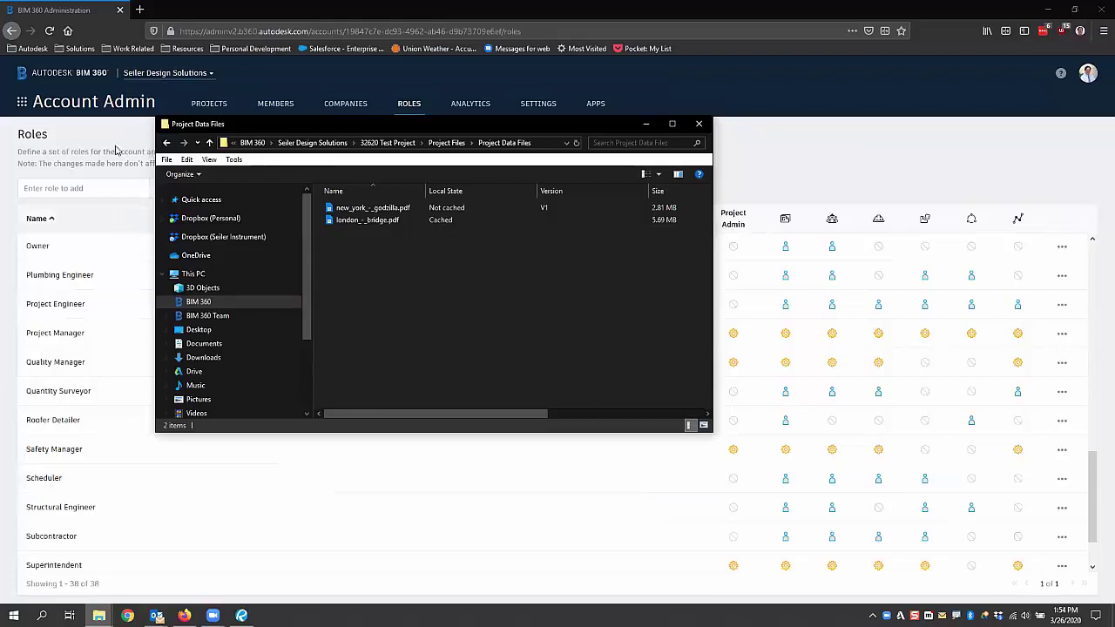
Back in BIM 360, open the 32620 Test Project's Project Data Files folder in Document Management
left_click(304, 84)
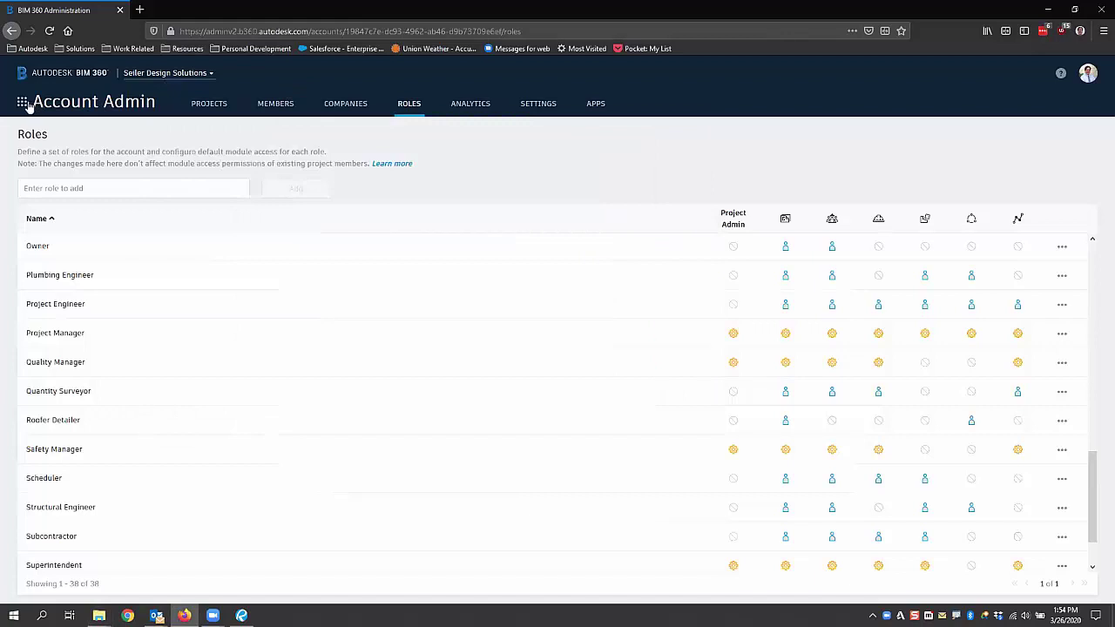
left_click(23, 103)
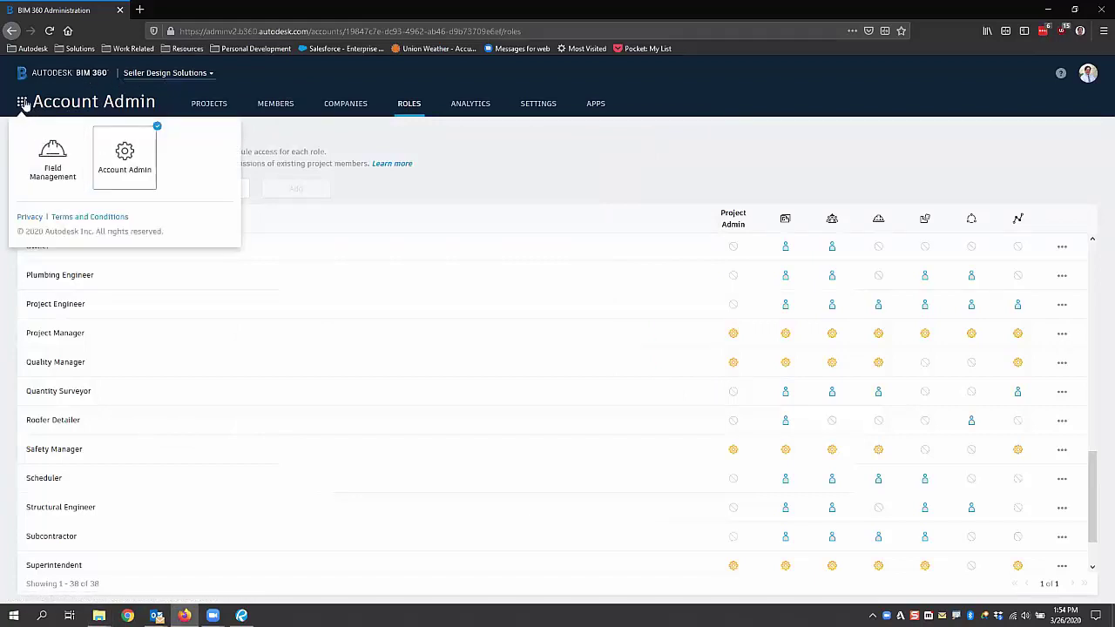
left_click(136, 75)
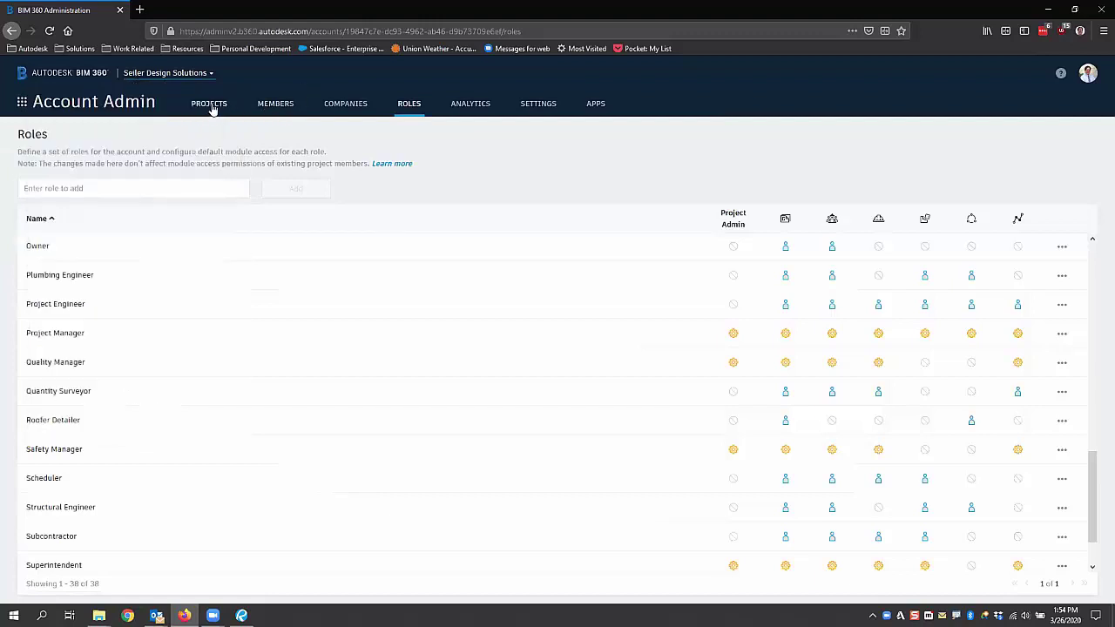
left_click(210, 104)
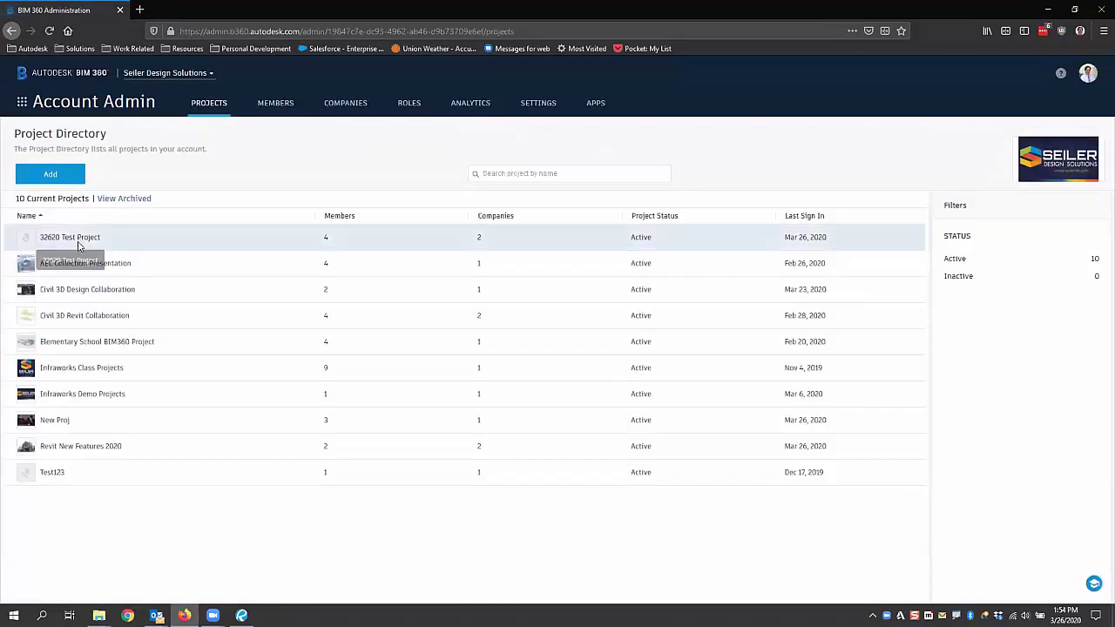
left_click(79, 238)
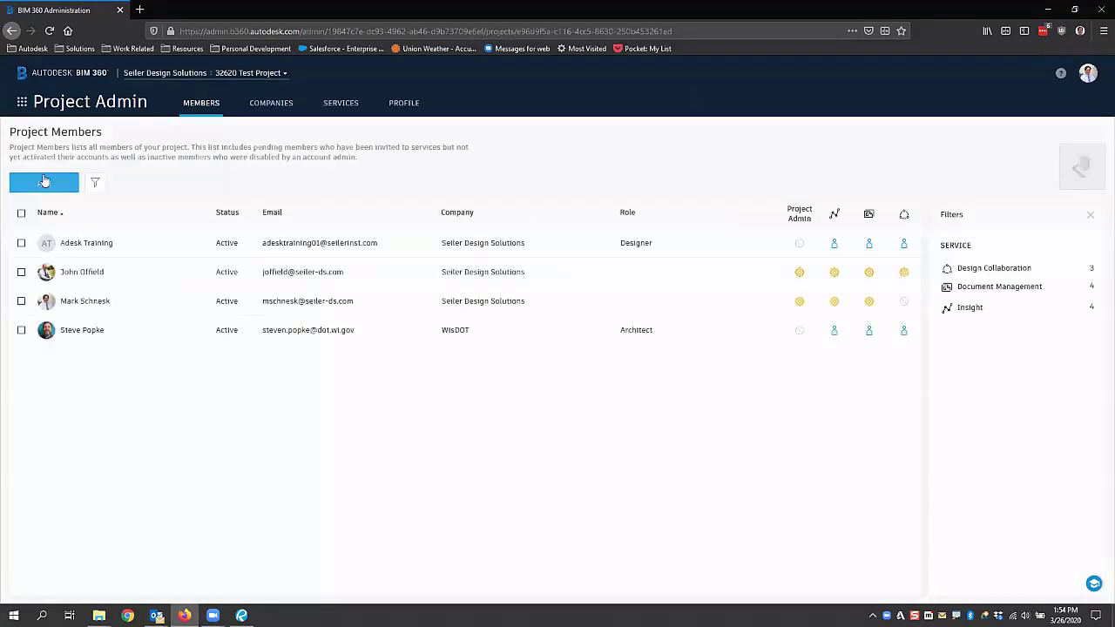
left_click(23, 103)
left_click(197, 161)
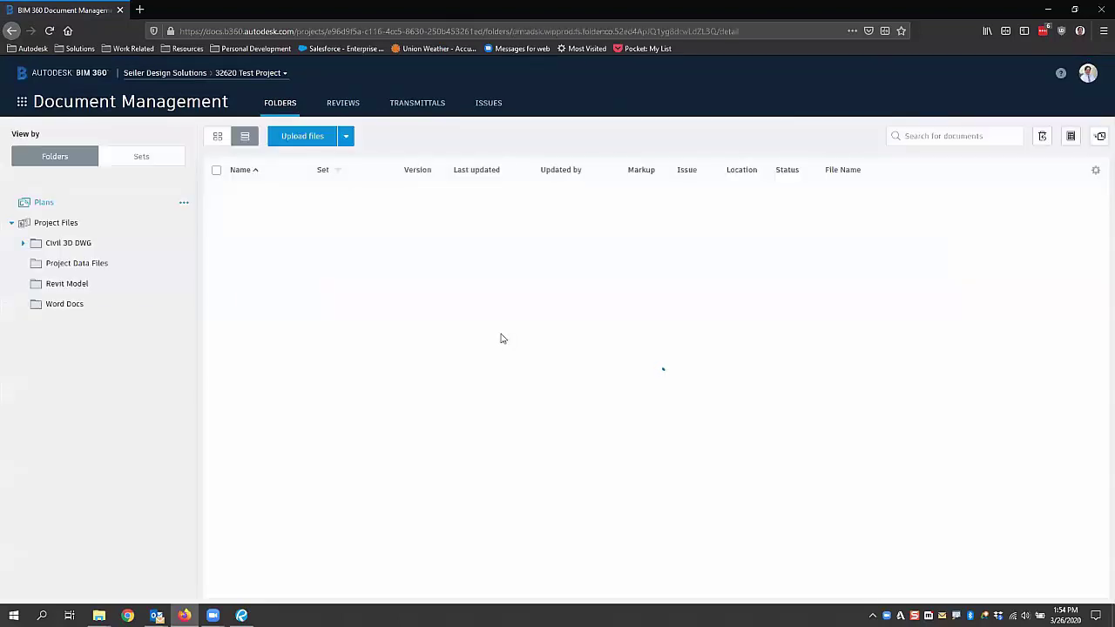
left_click(82, 264)
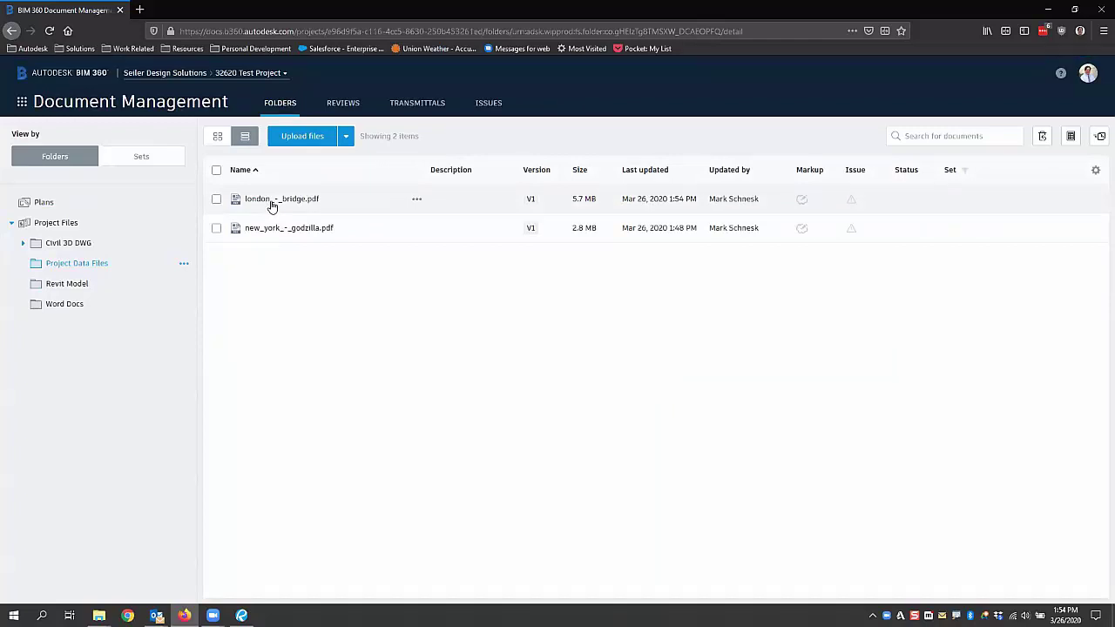
In Civil 3D 2020, browse BIM 360 to the 32620 Test Project's DWG Refernce folder, and close the program without saving Drawing1
key("super")
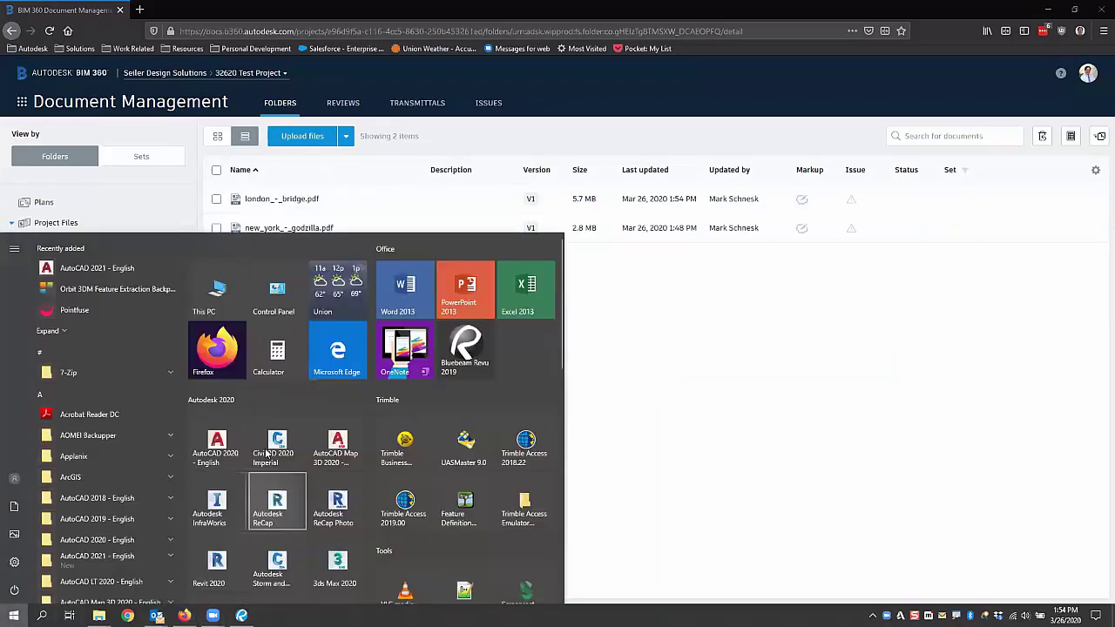
left_click(256, 452)
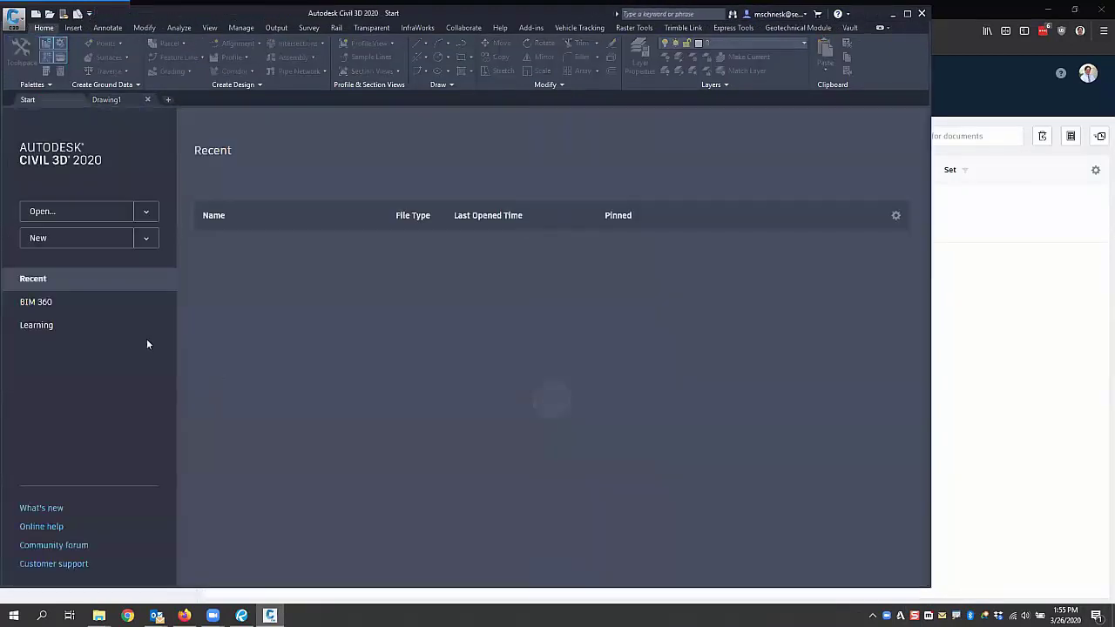
left_click(30, 305)
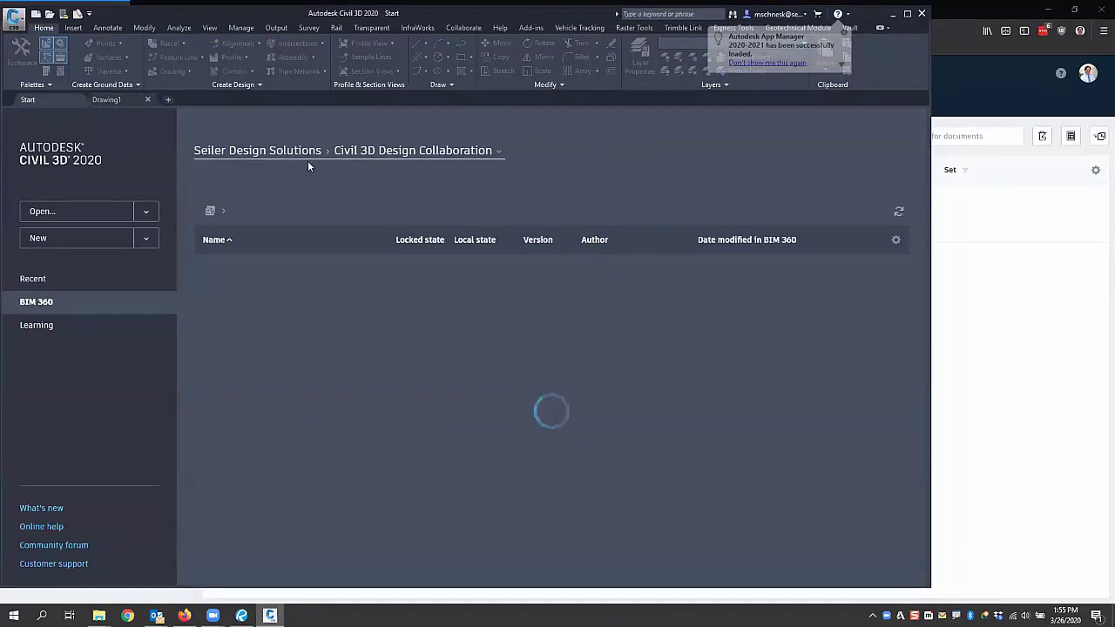
left_click(447, 152)
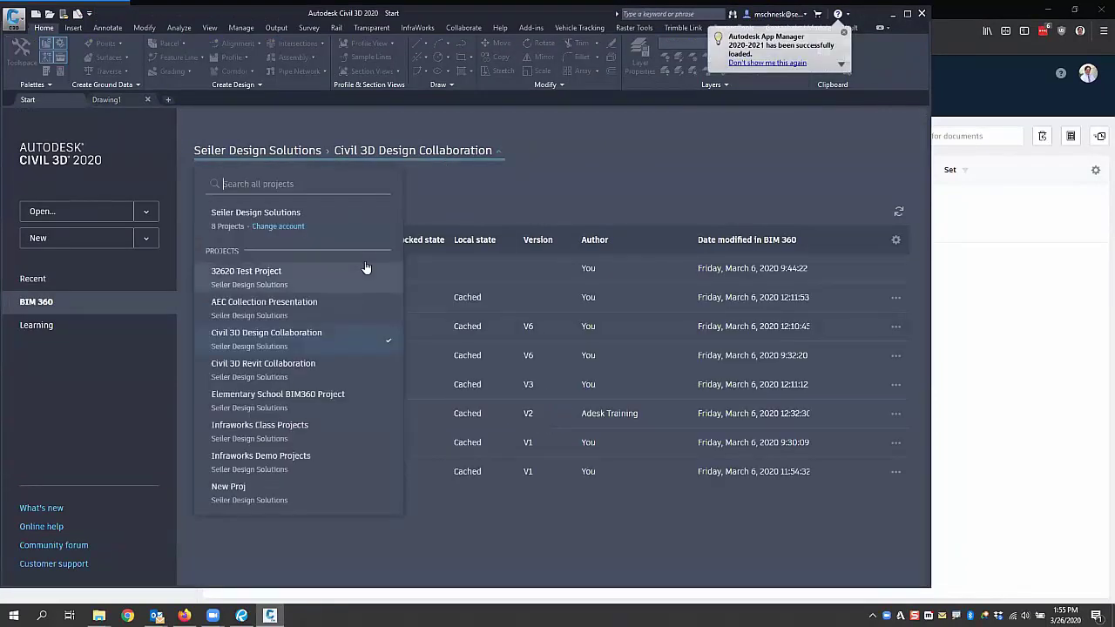
left_click(246, 273)
left_click(225, 270)
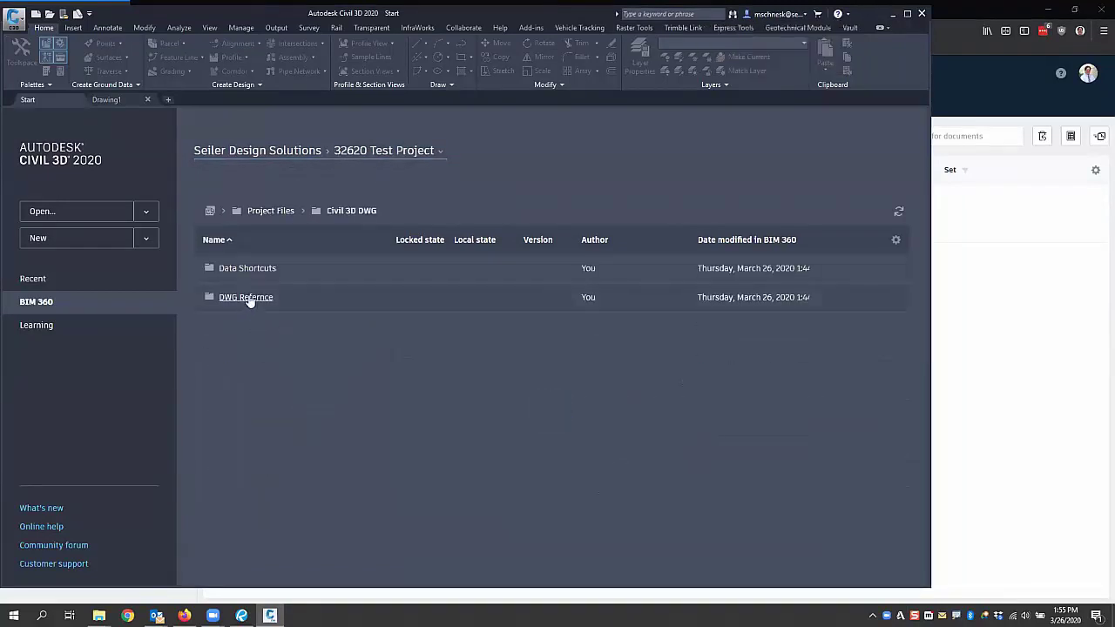
left_click(248, 301)
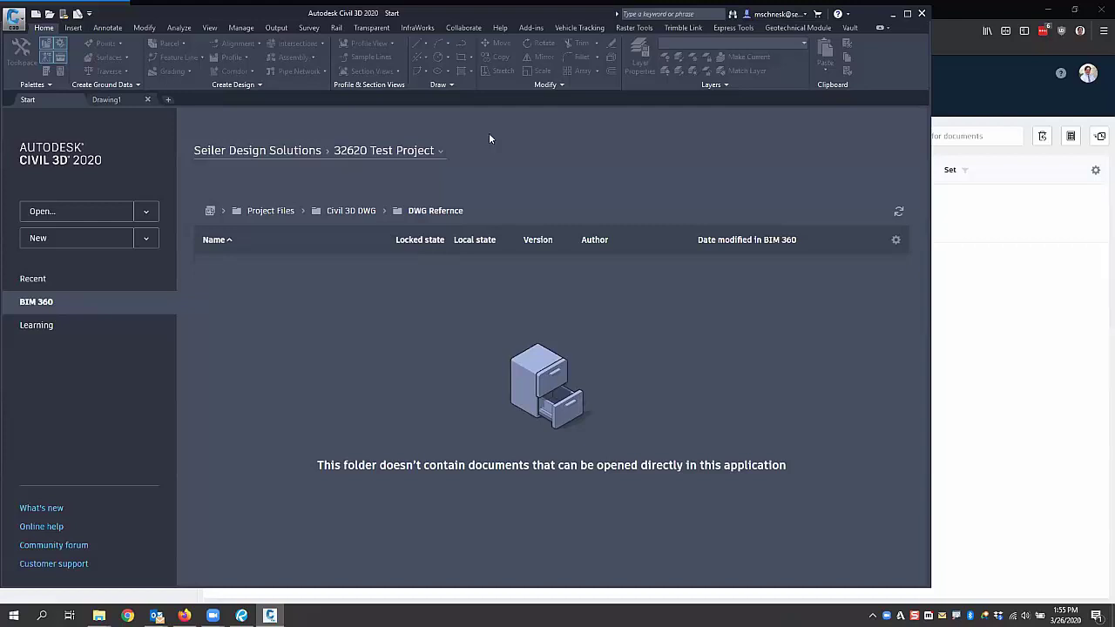
left_click(921, 13)
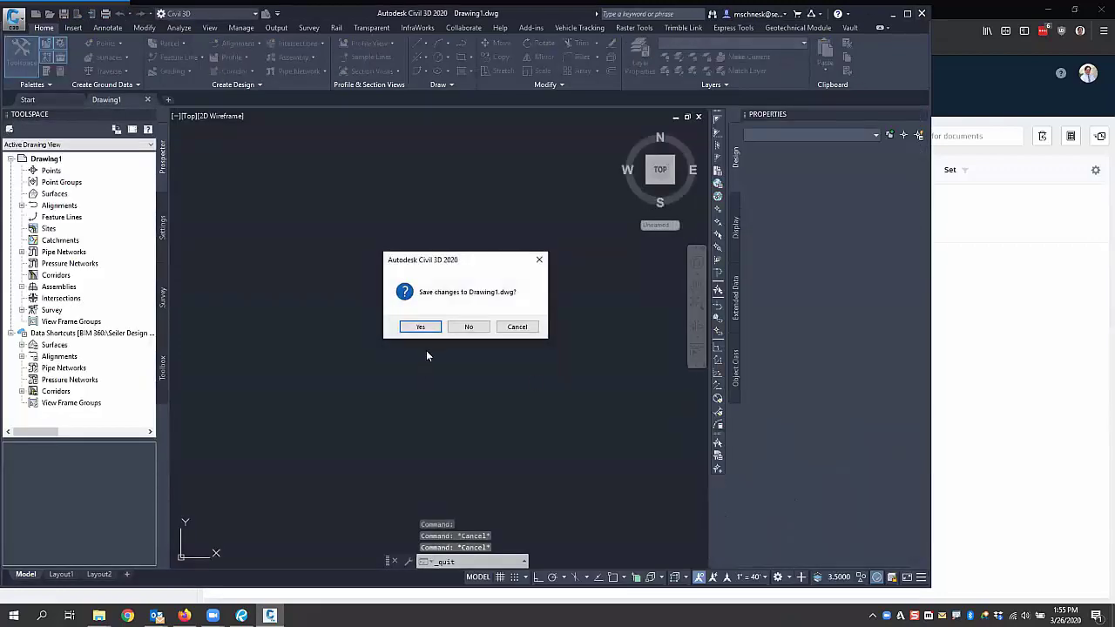
left_click(467, 326)
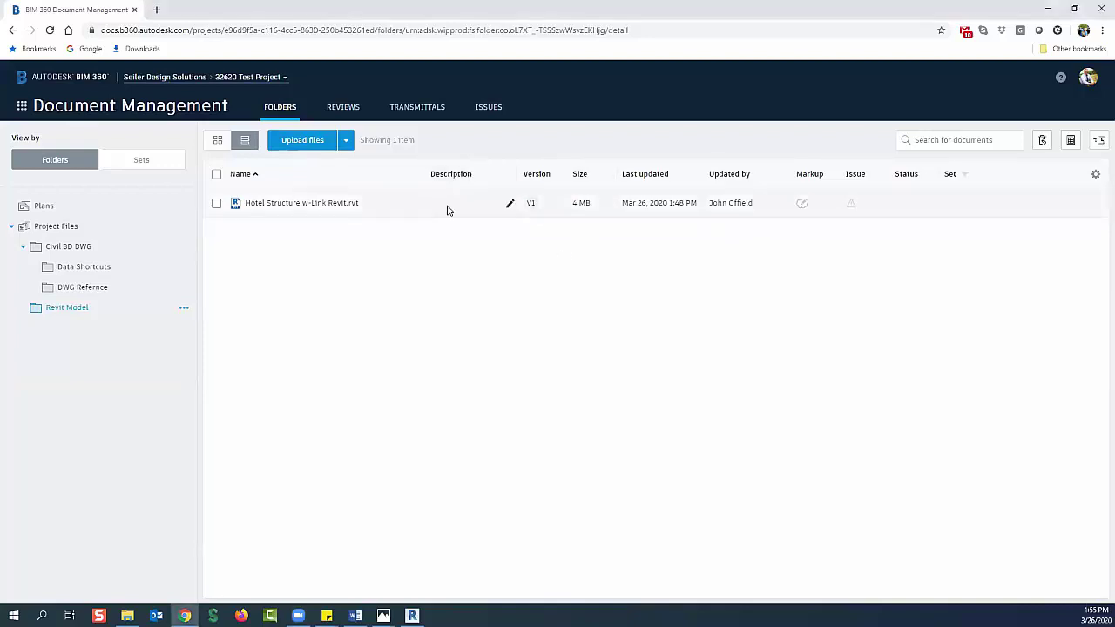
Examine the file actions available for Hotel Structure w-Link Revit.rvt in the Revit Model folder
left_click(508, 205)
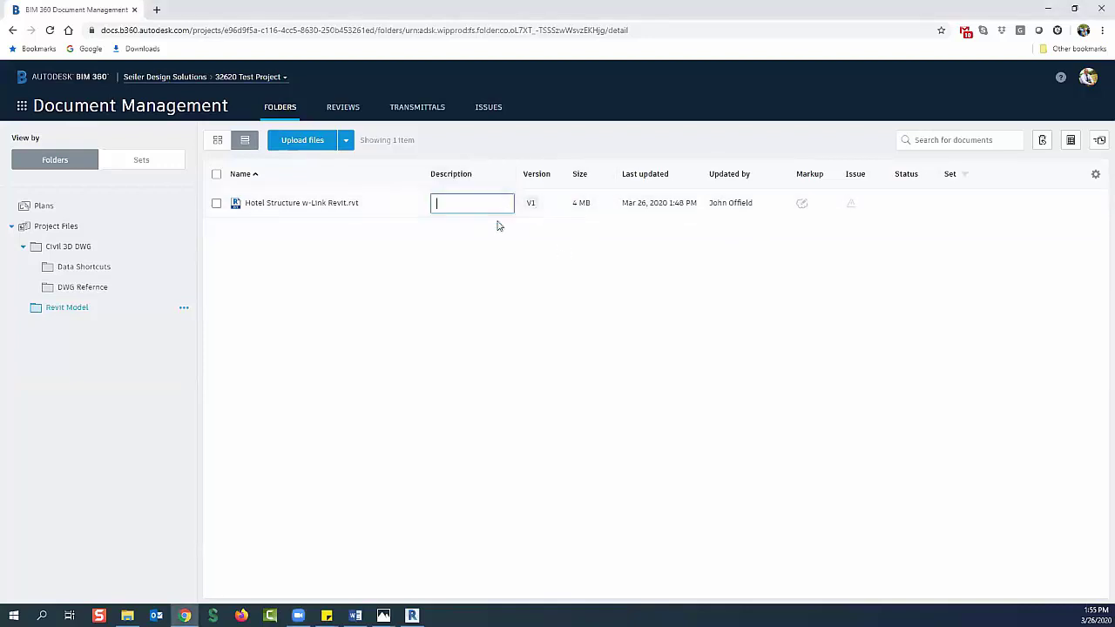
key("Escape")
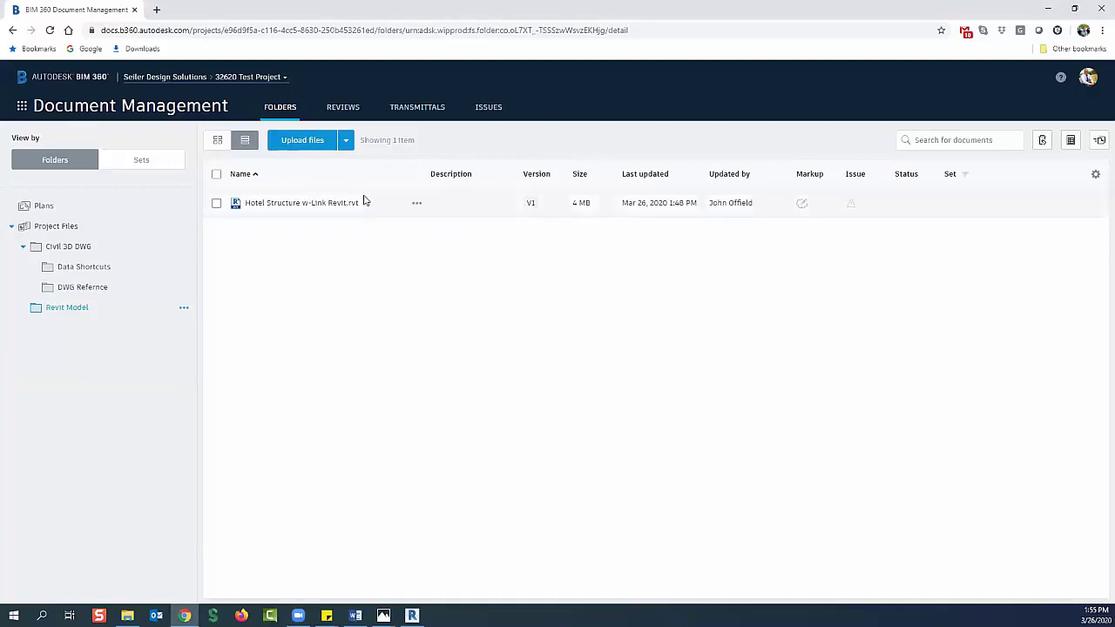
left_click(417, 205)
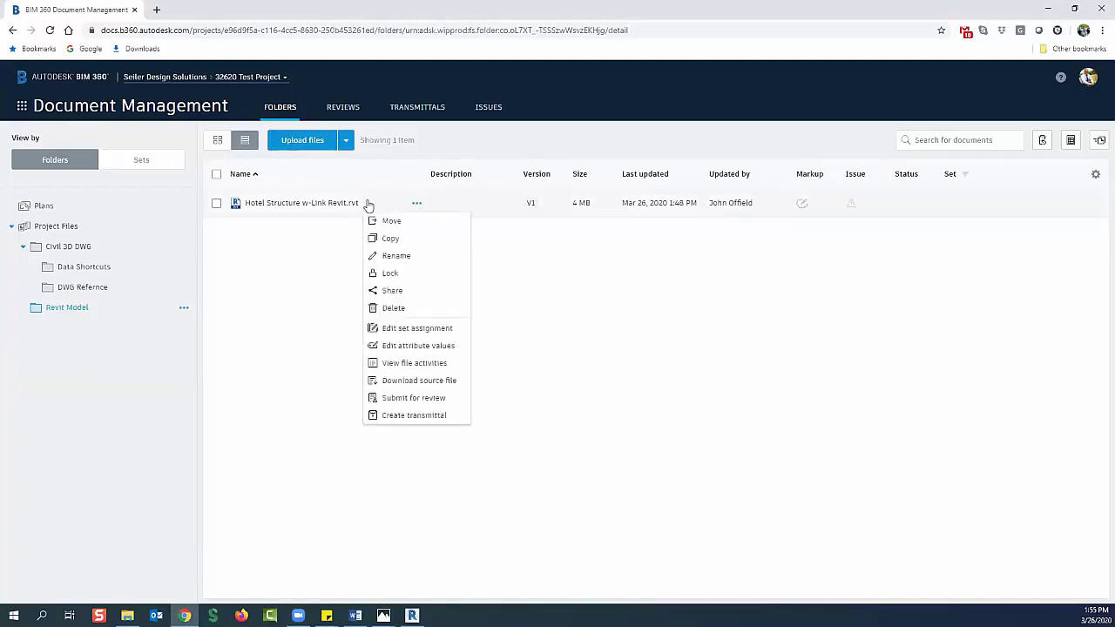
left_click(312, 264)
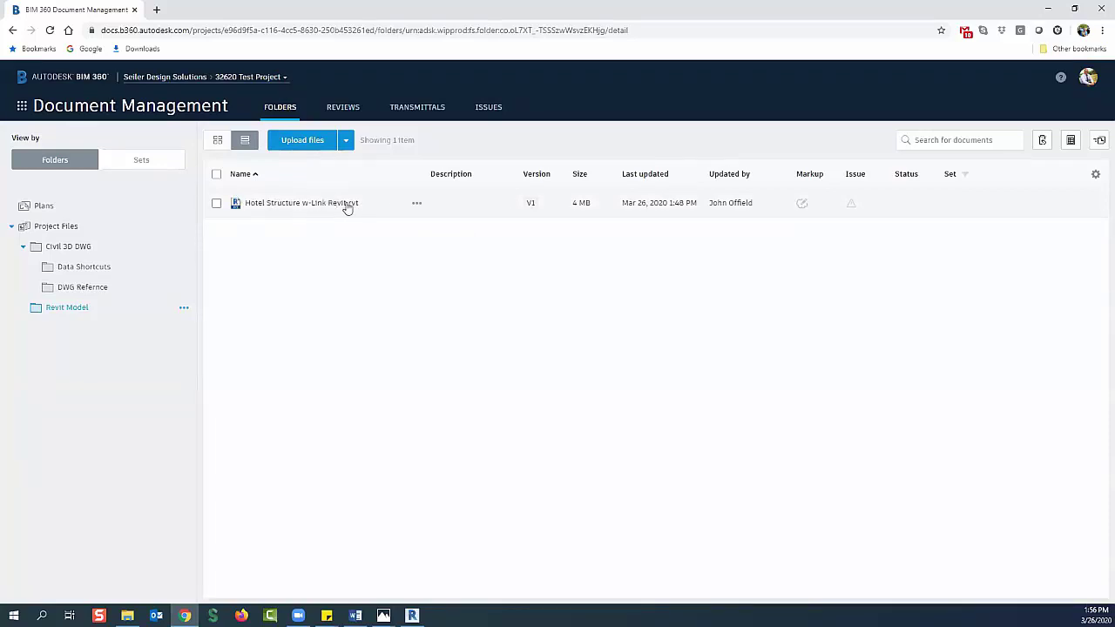
left_click(416, 206)
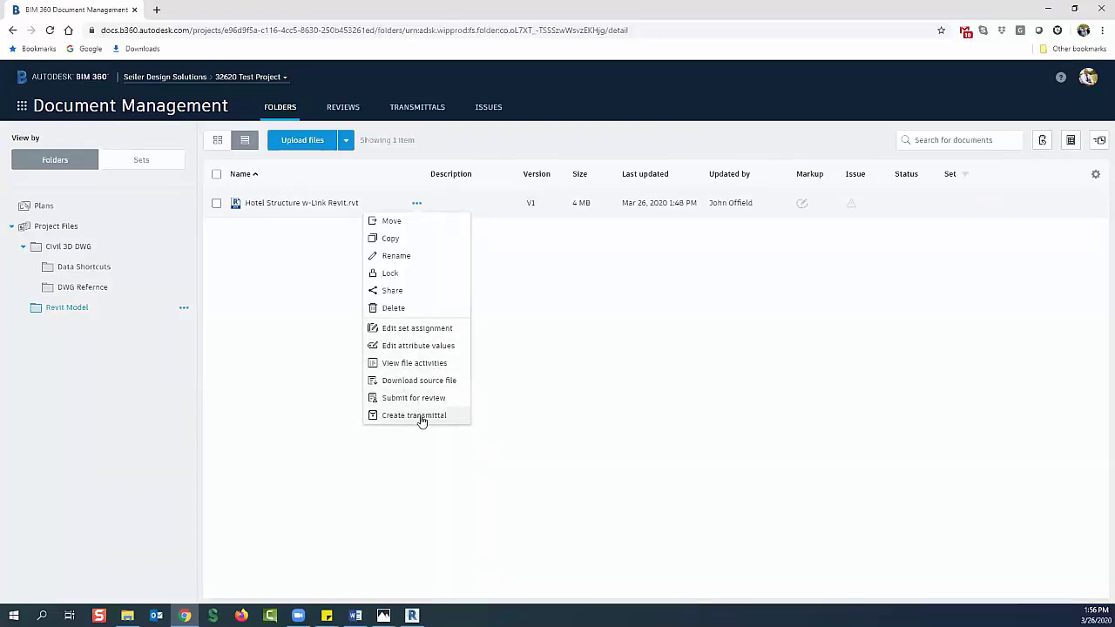
left_click(571, 404)
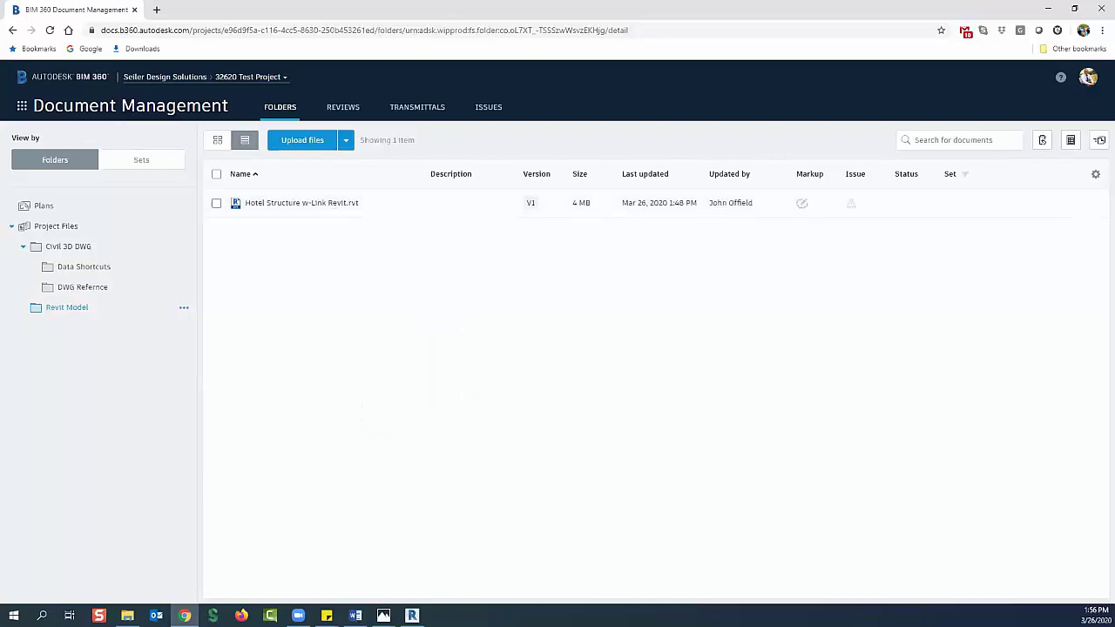
In Revit, save the hotel structure model and enable its collaboration in BIM 360 Document Management
left_click(412, 616)
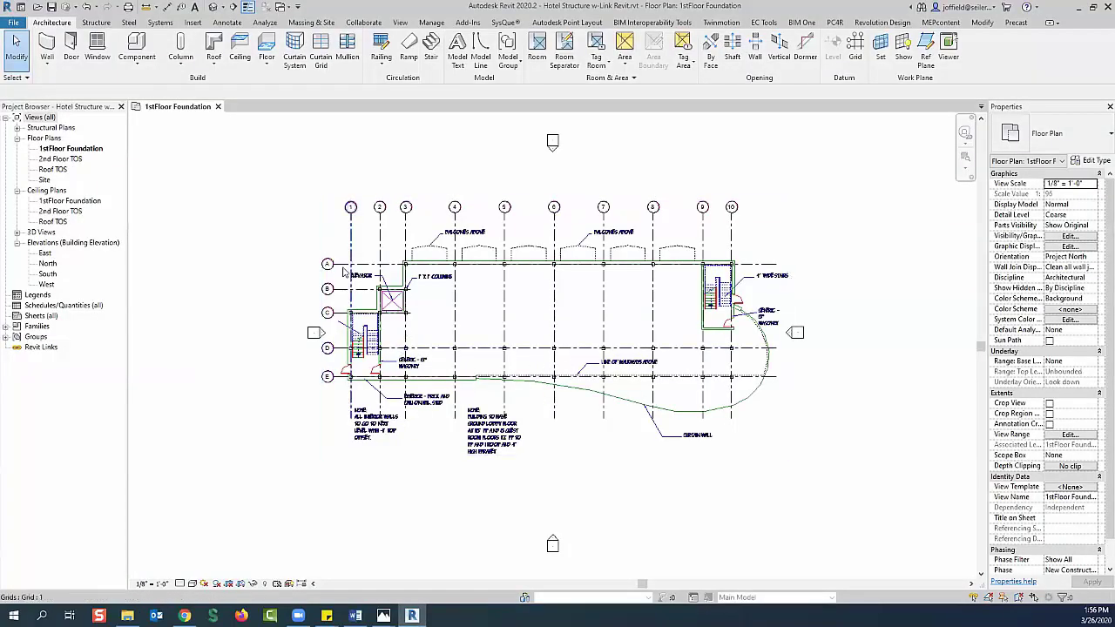
left_click(370, 25)
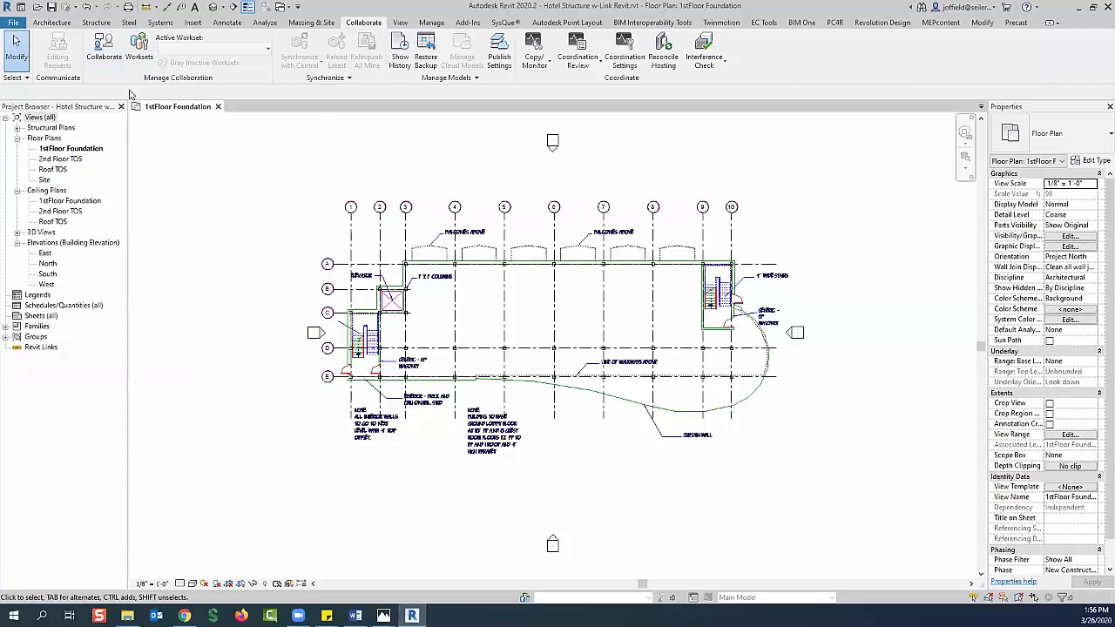
left_click(104, 48)
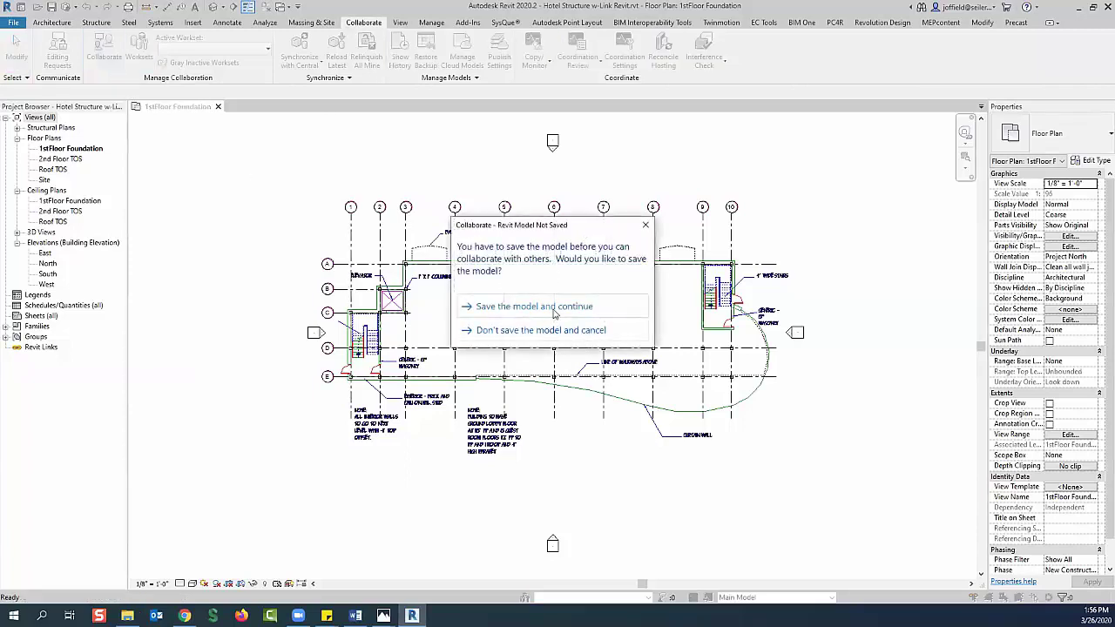
left_click(554, 309)
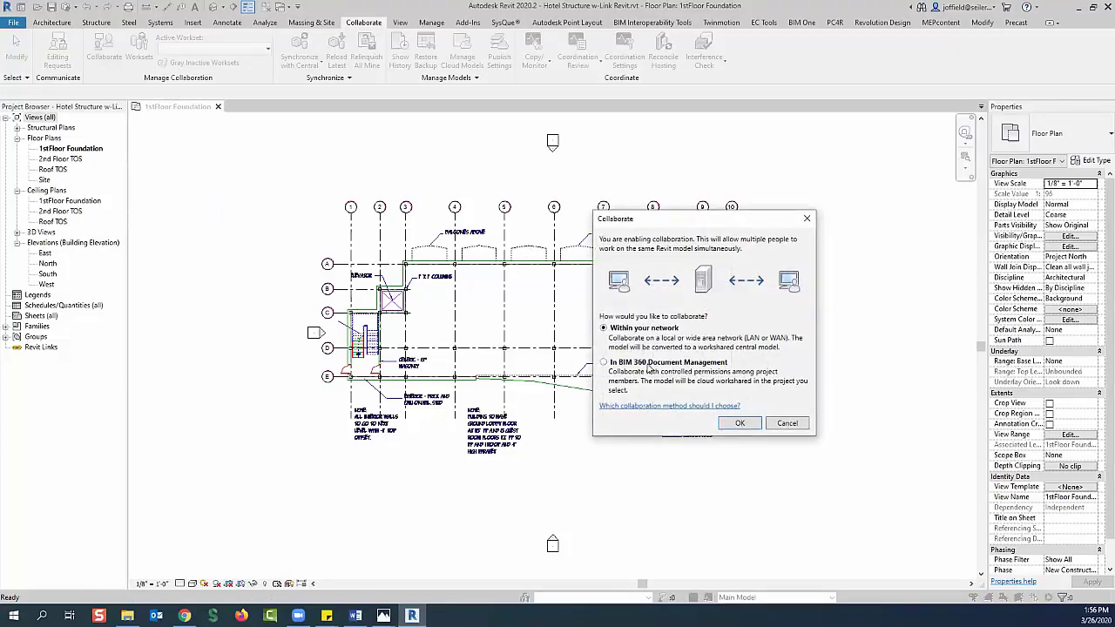
left_click(648, 363)
left_click(742, 423)
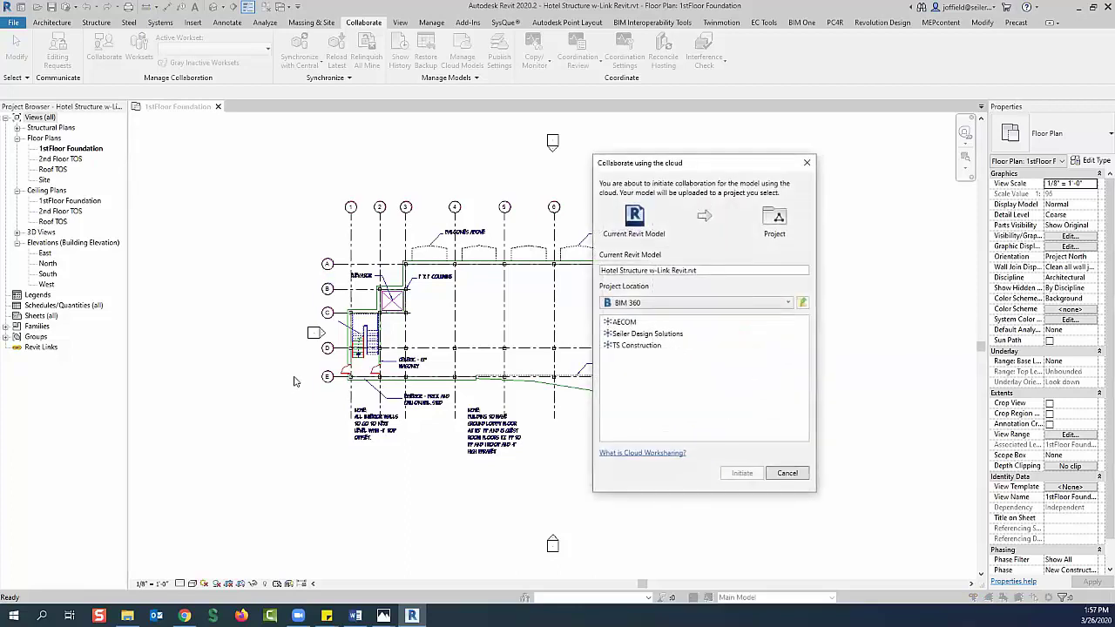
Initiate cloud collaboration for Hotel Structure w-Link Revit.rvt in Seiler Design Solutions' 32620 Test Project, in the Revit Model folder under Project Files
double_click(664, 336)
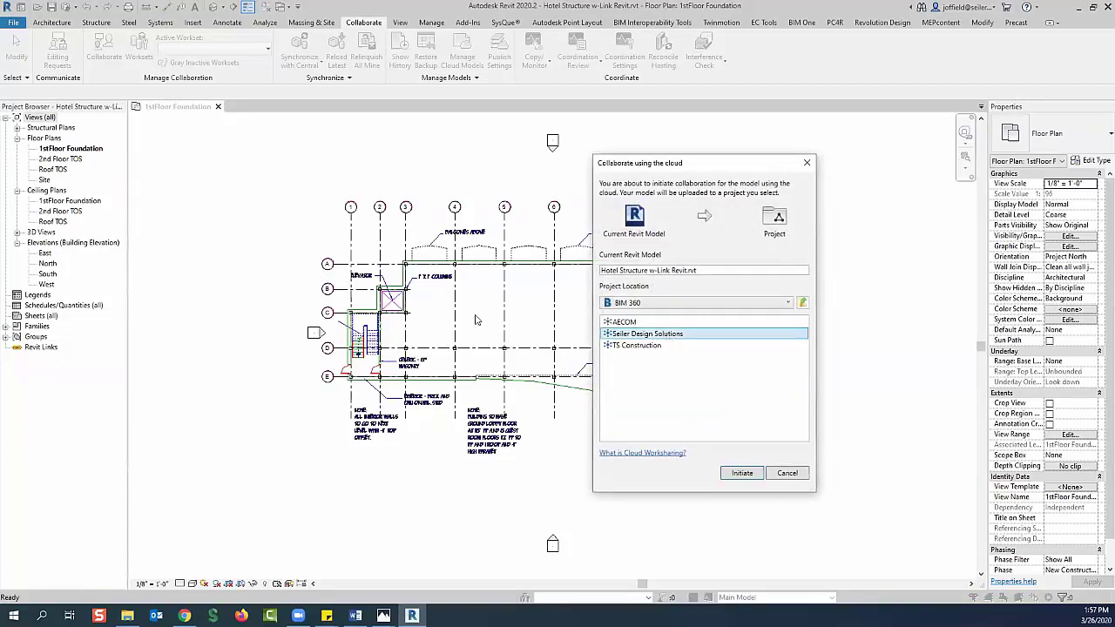
left_click(640, 323)
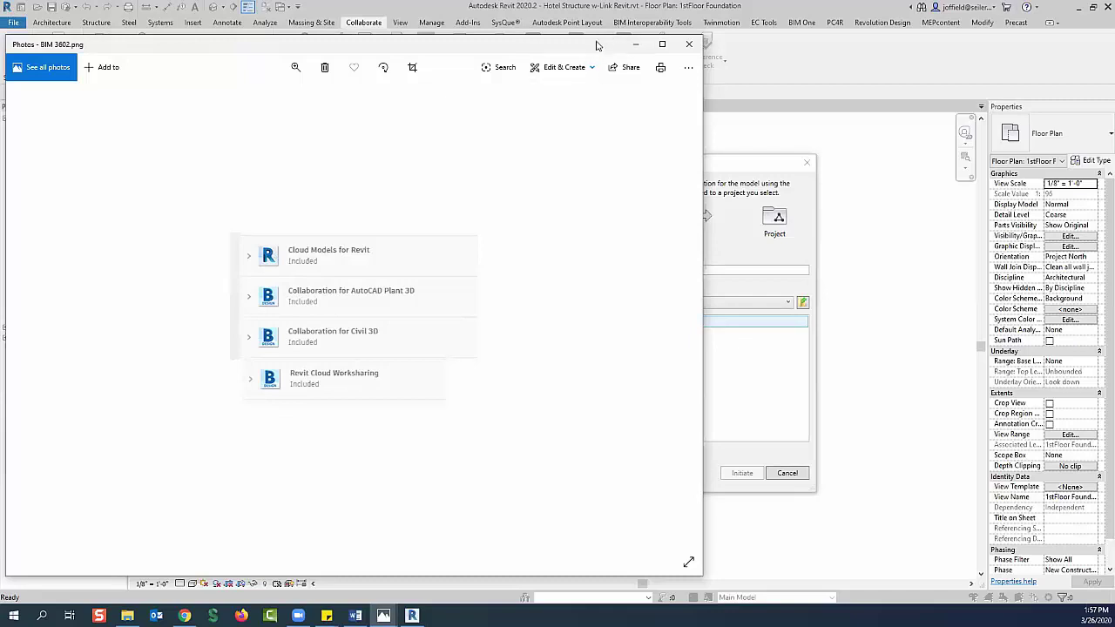
left_click(636, 45)
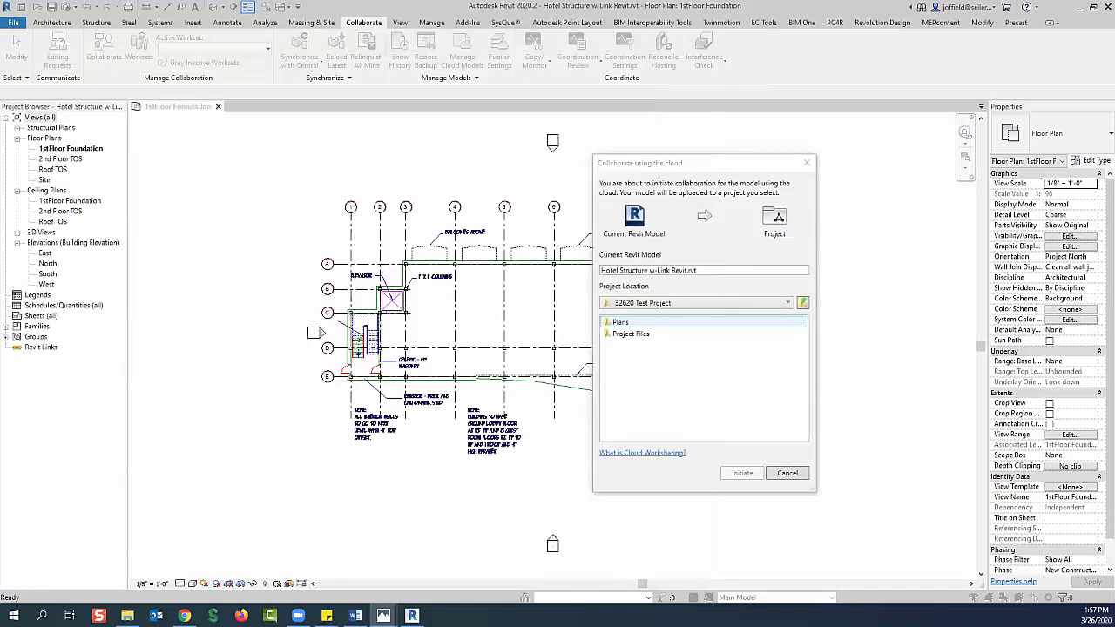
left_click(618, 336)
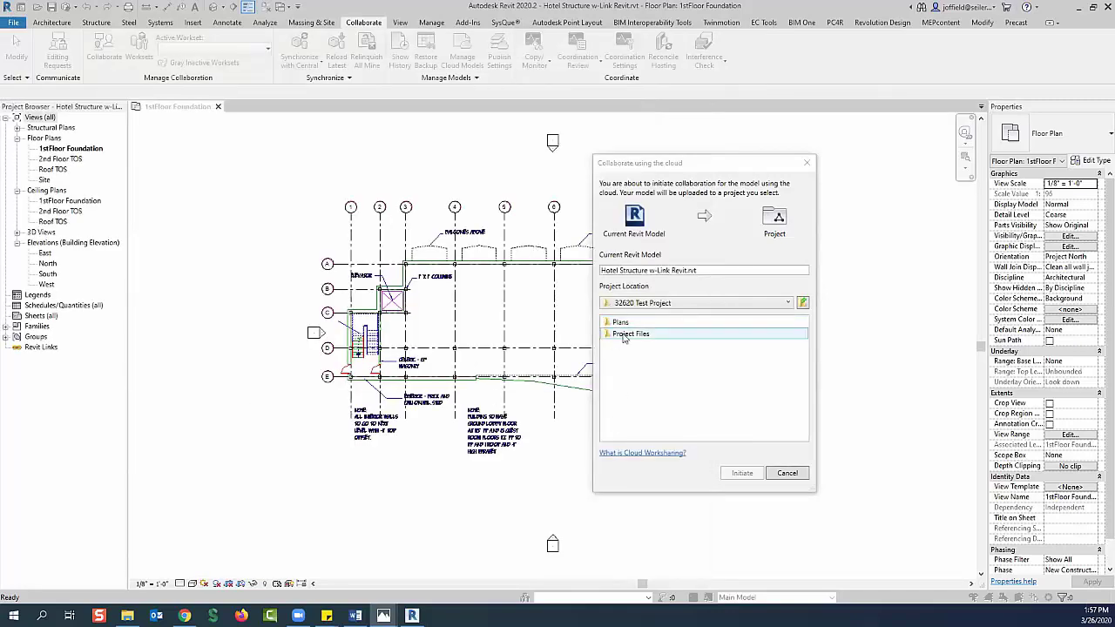
double_click(634, 334)
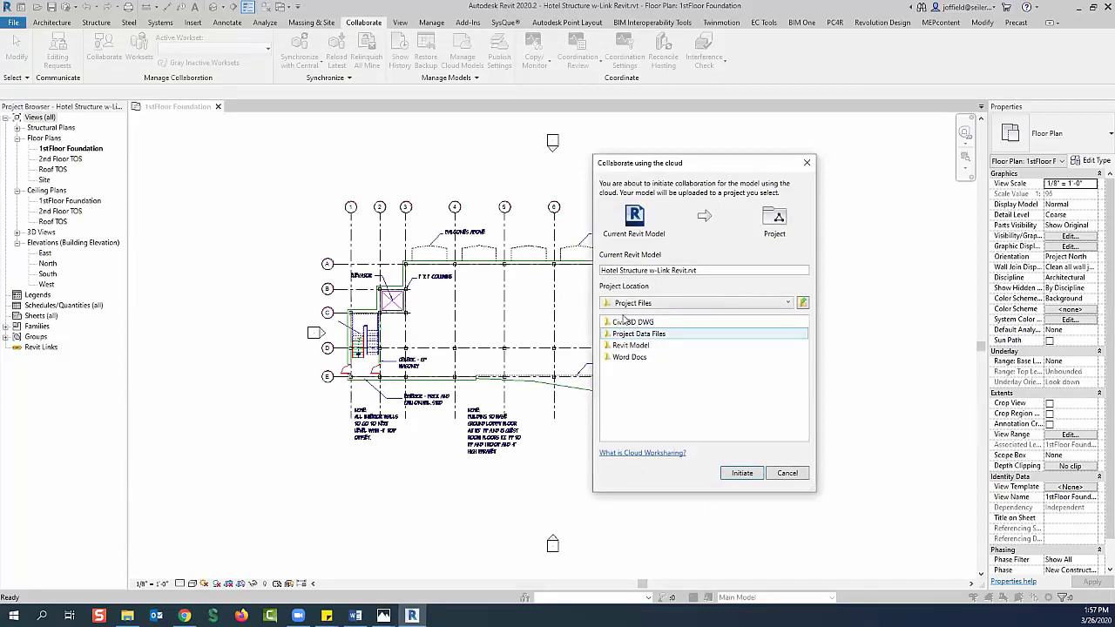
left_click(631, 349)
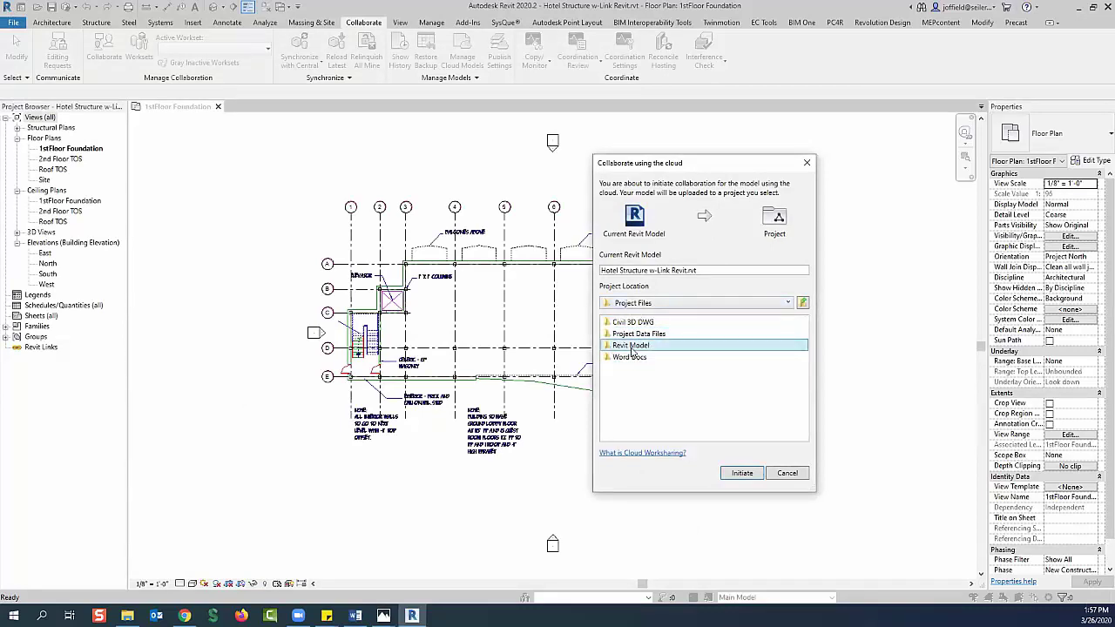
double_click(645, 345)
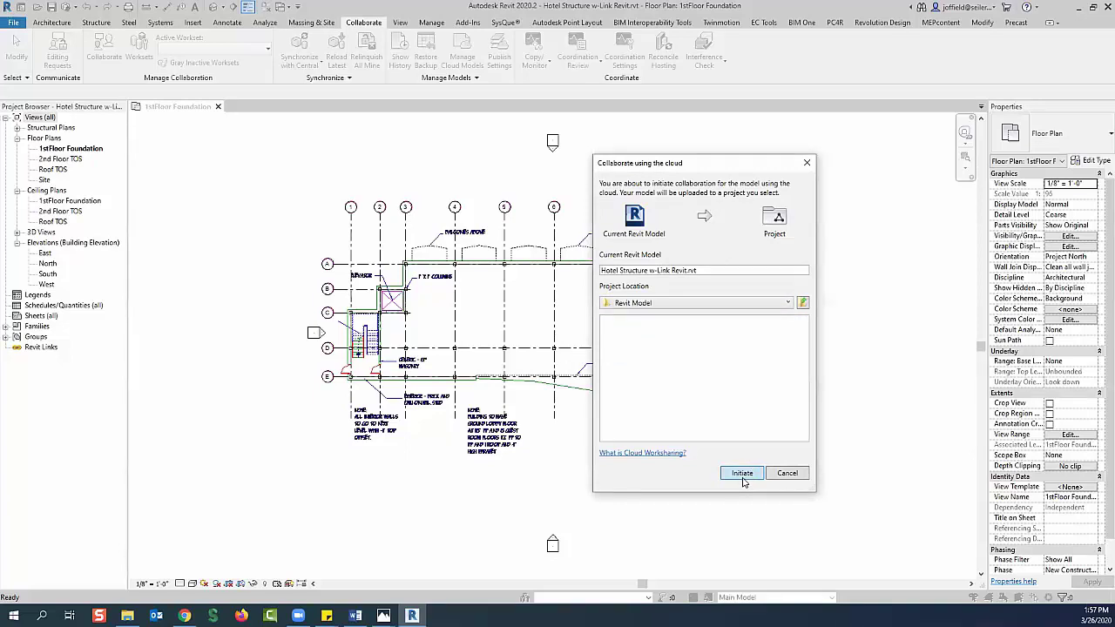
left_click(732, 481)
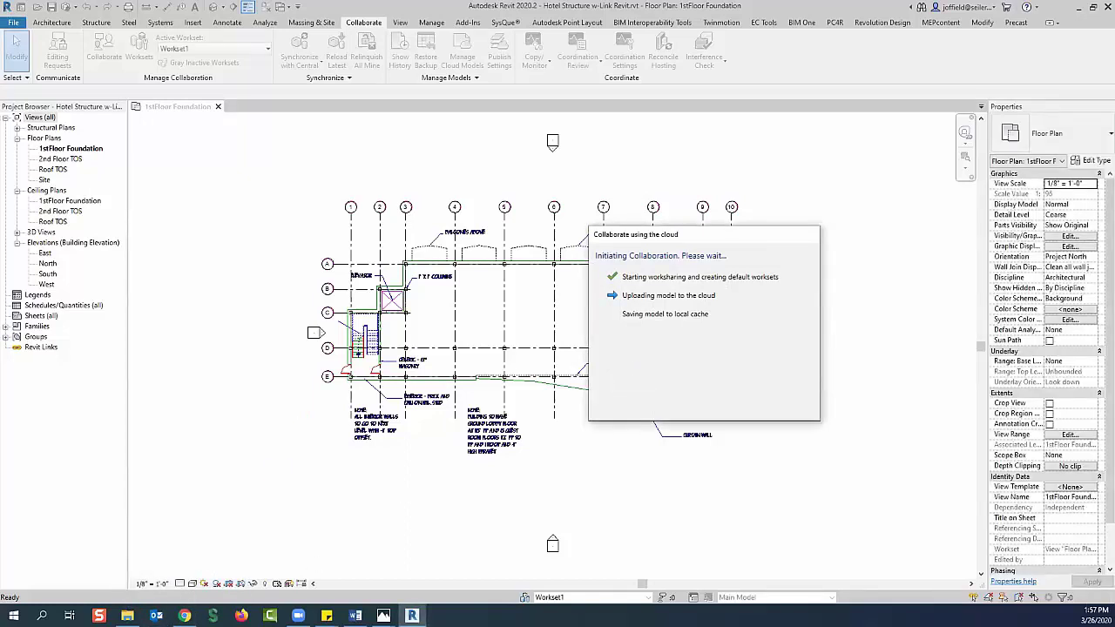
Switch to BIM 360 Document Management and refresh the Revit Model folder to check for the uploaded model
left_click(184, 616)
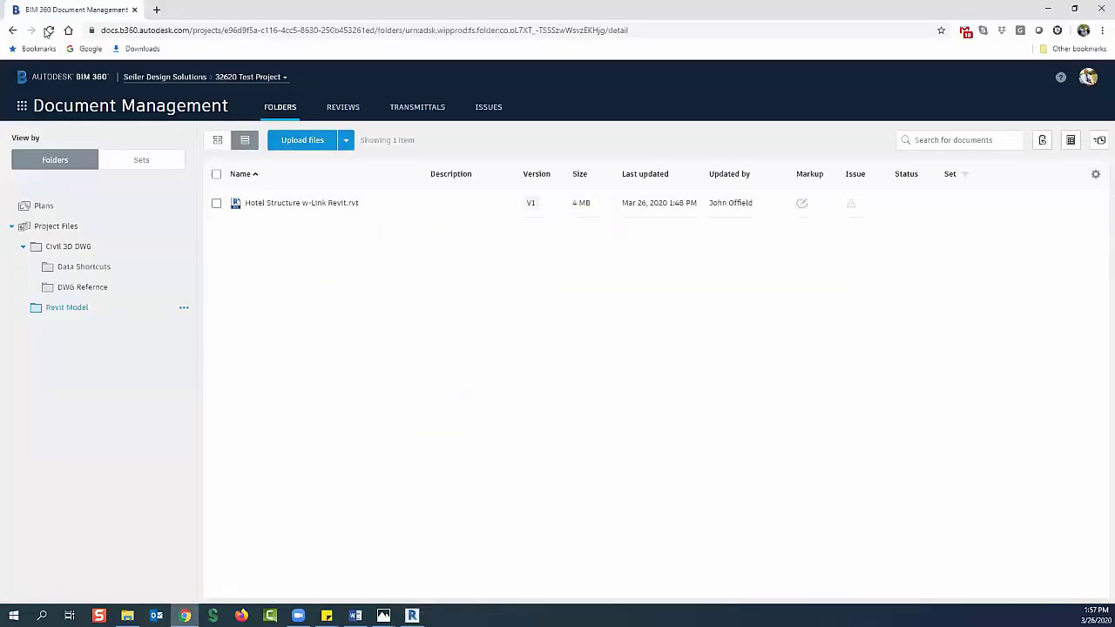
left_click(48, 30)
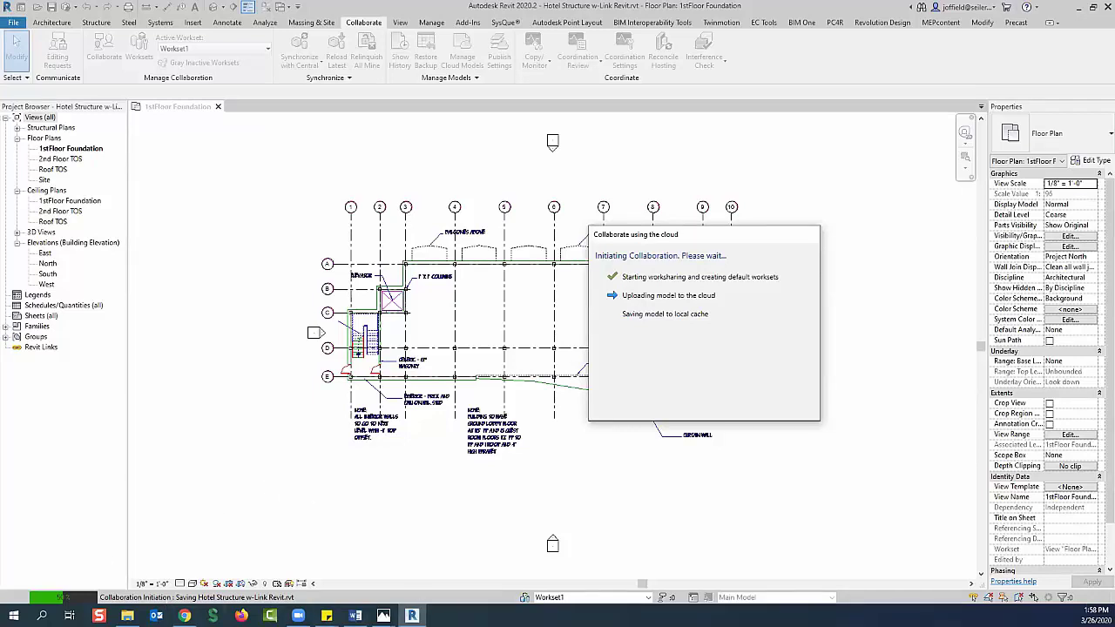
left_click(185, 616)
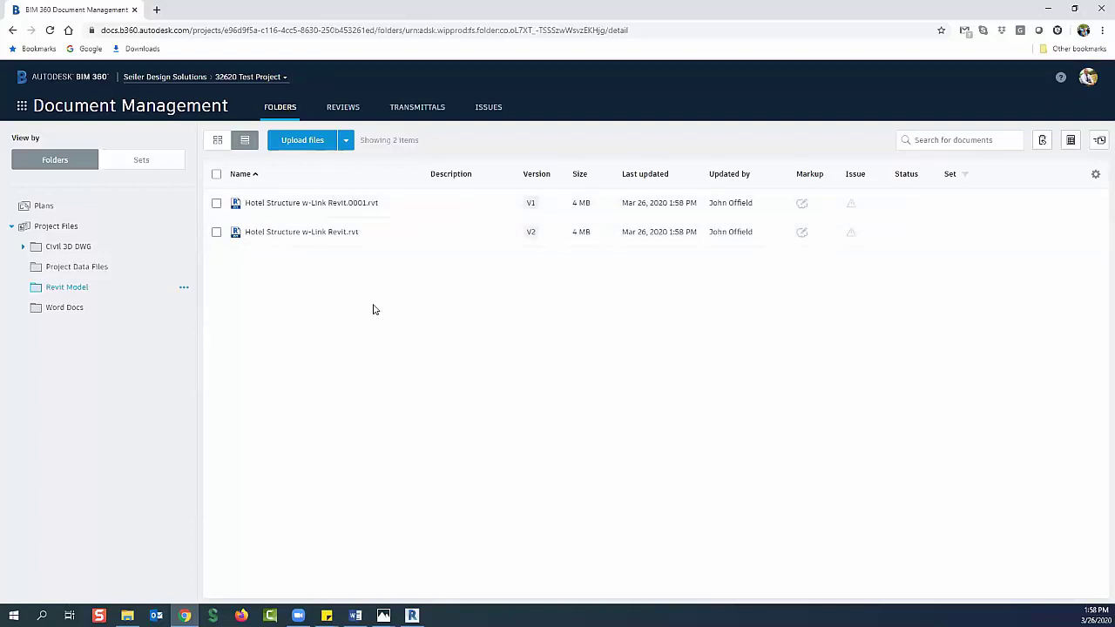
View the version history and version comparison options of Hotel Structure w-Link Revit.rvt without running a comparison
left_click(531, 234)
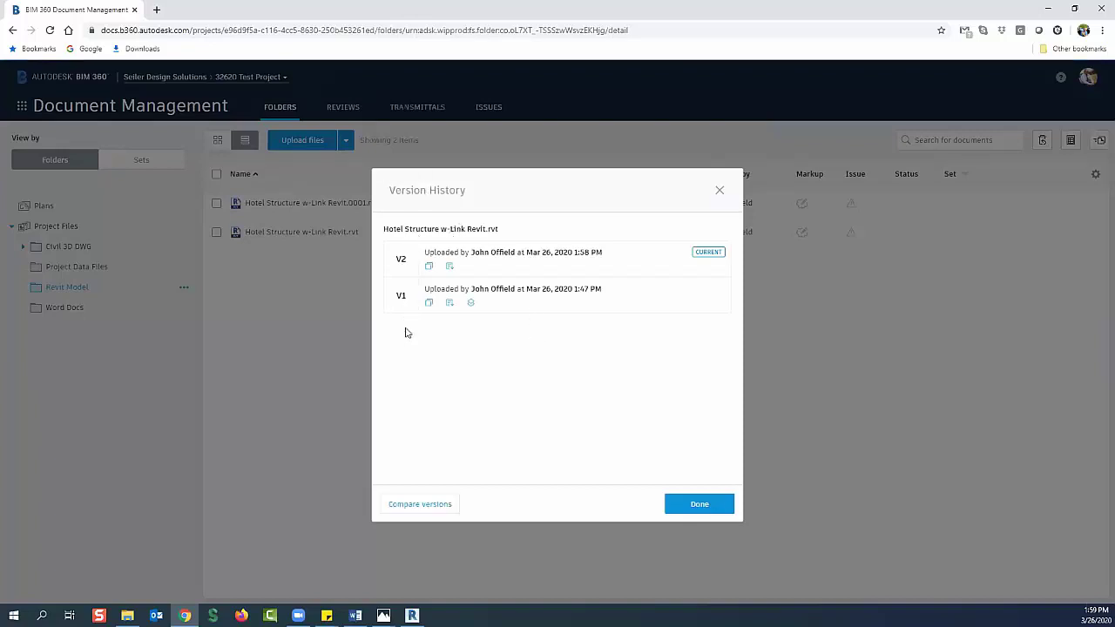
left_click(422, 505)
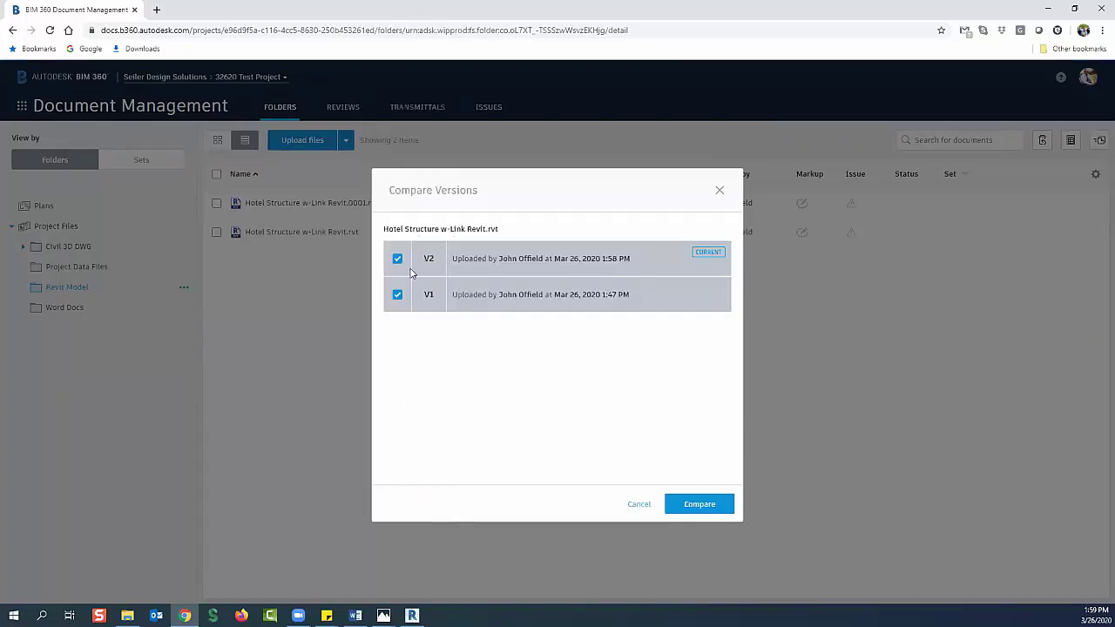
left_click(639, 505)
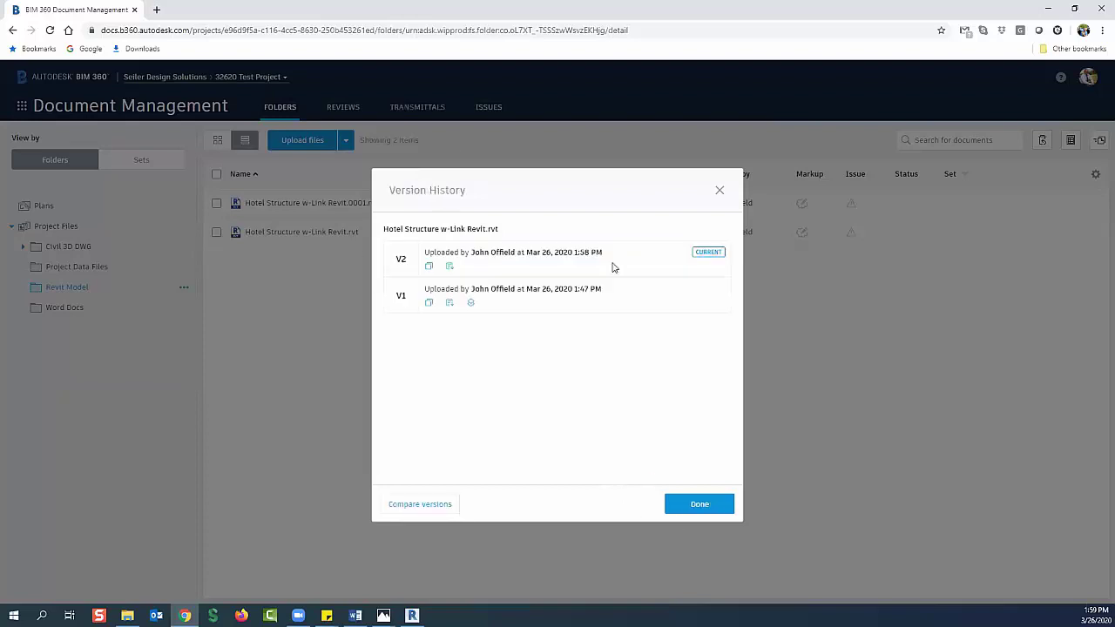
left_click(720, 190)
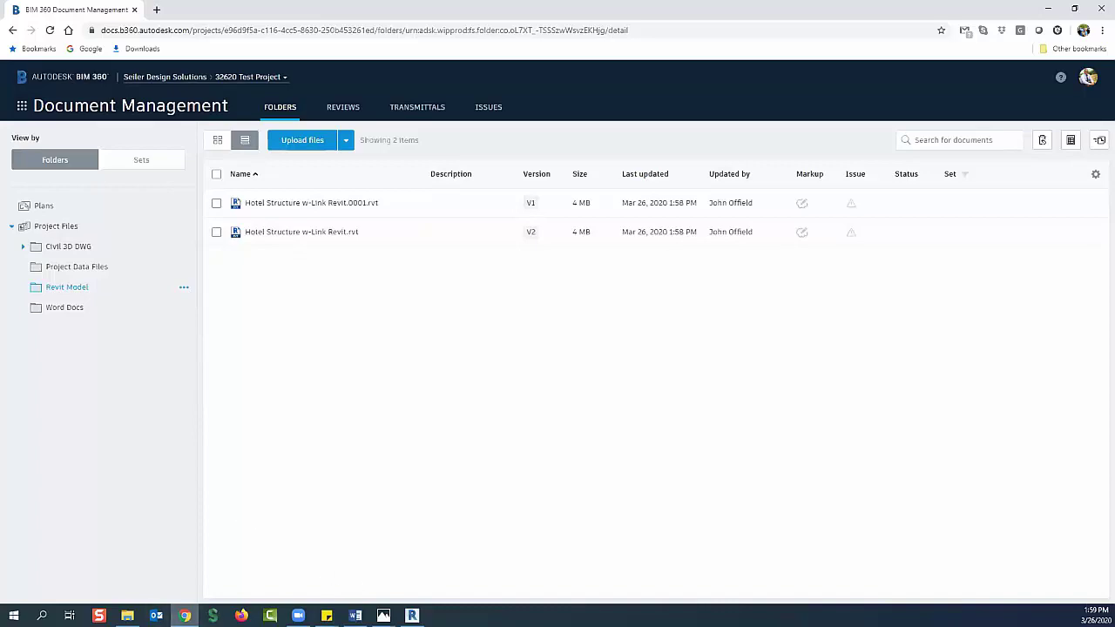
Return to Revit and dismiss the cloud collaboration progress dialog
left_click(127, 616)
left_click(185, 616)
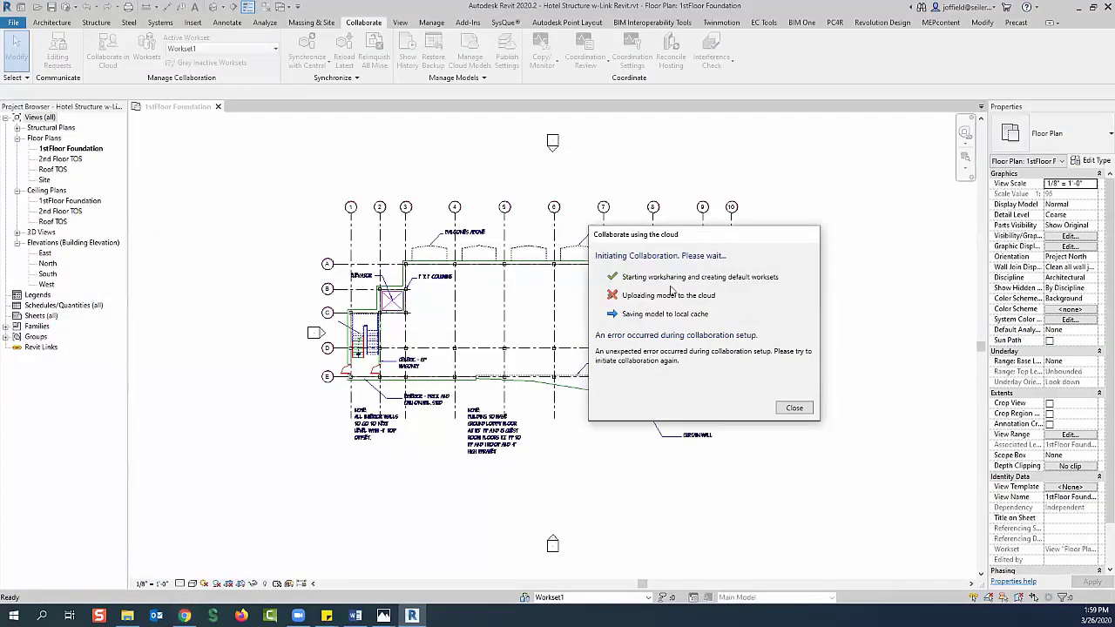
left_click(792, 408)
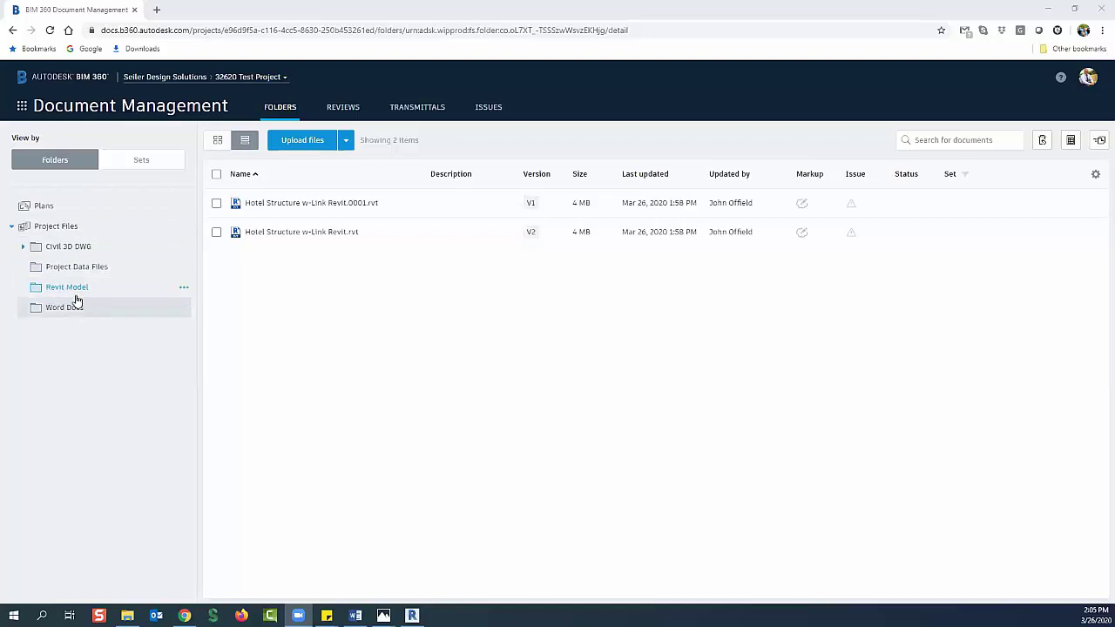
In BIM 360 Document Management, review the user permissions of the Revit Model folder and reload the page
left_click(184, 290)
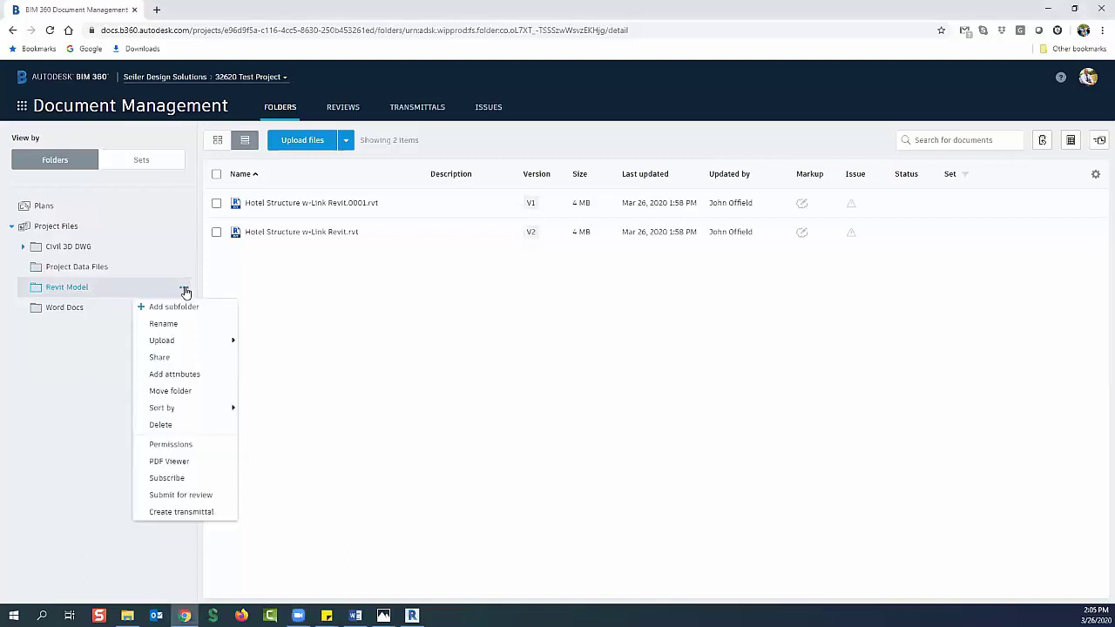
left_click(167, 446)
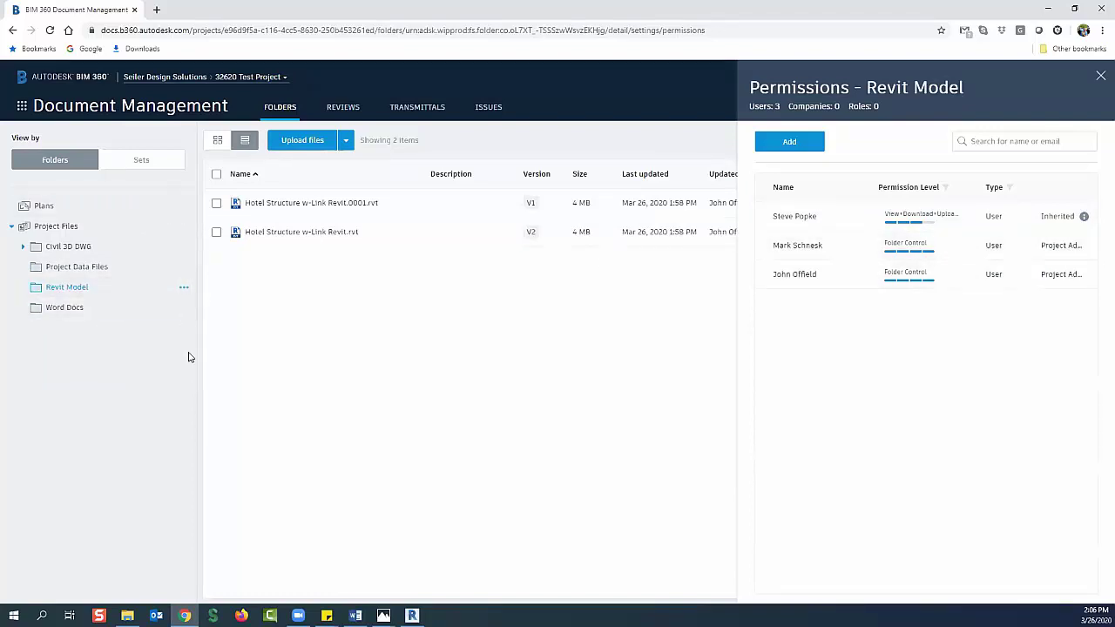
left_click(50, 30)
left_click(1089, 80)
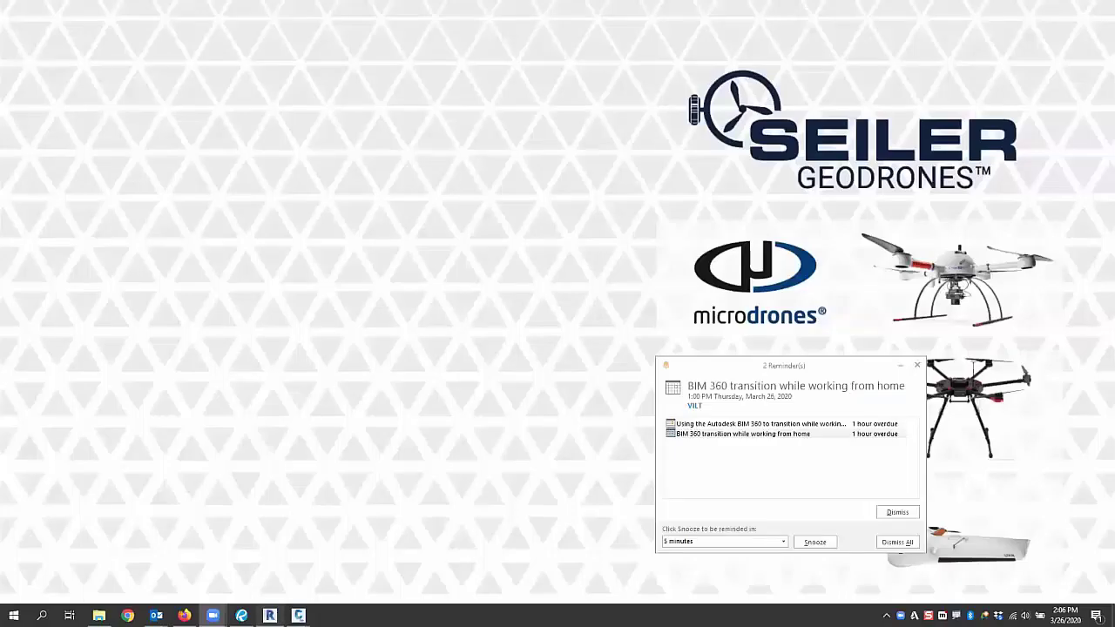
In Revit Home, browse the 32620 Test Project to the Revit Model folder under Project Files and check its contents
left_click(271, 615)
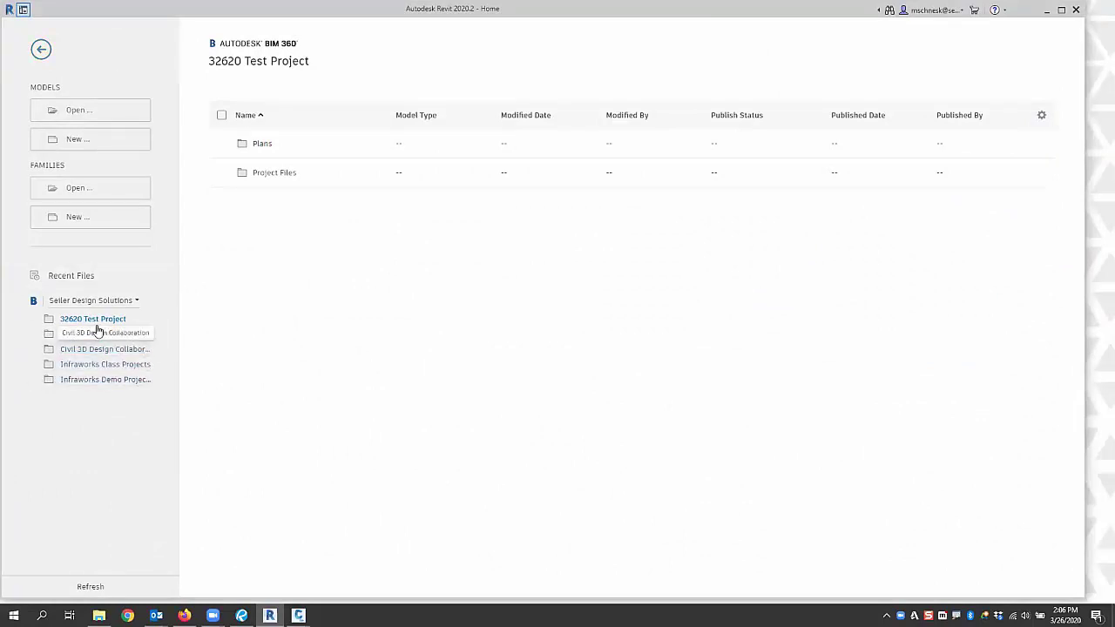
left_click(278, 173)
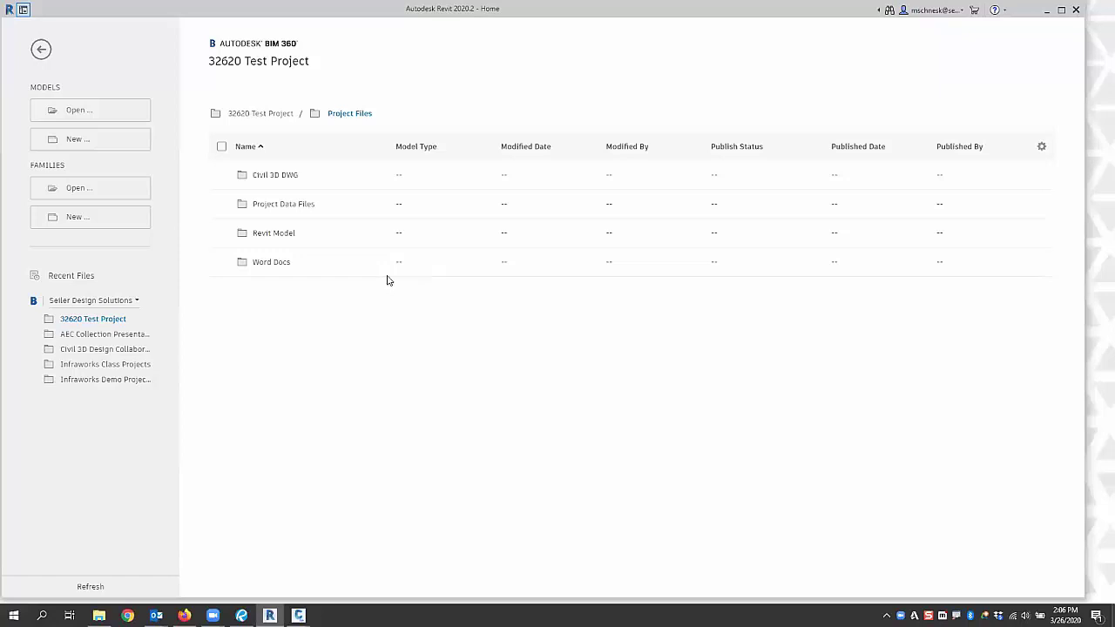
left_click(282, 235)
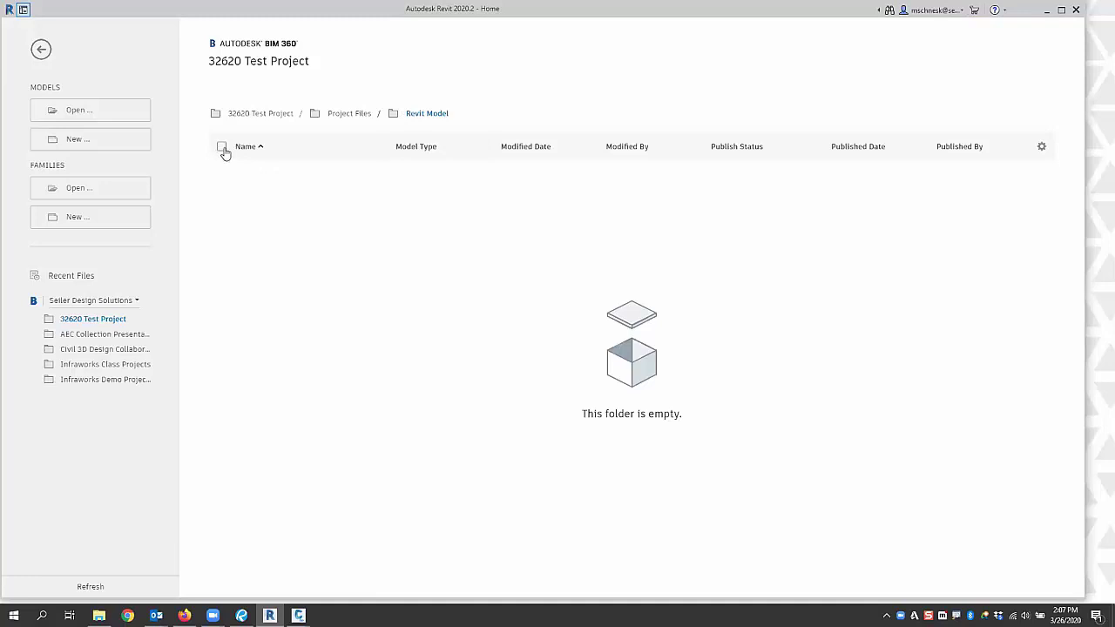
left_click_drag(233, 174, 908, 410)
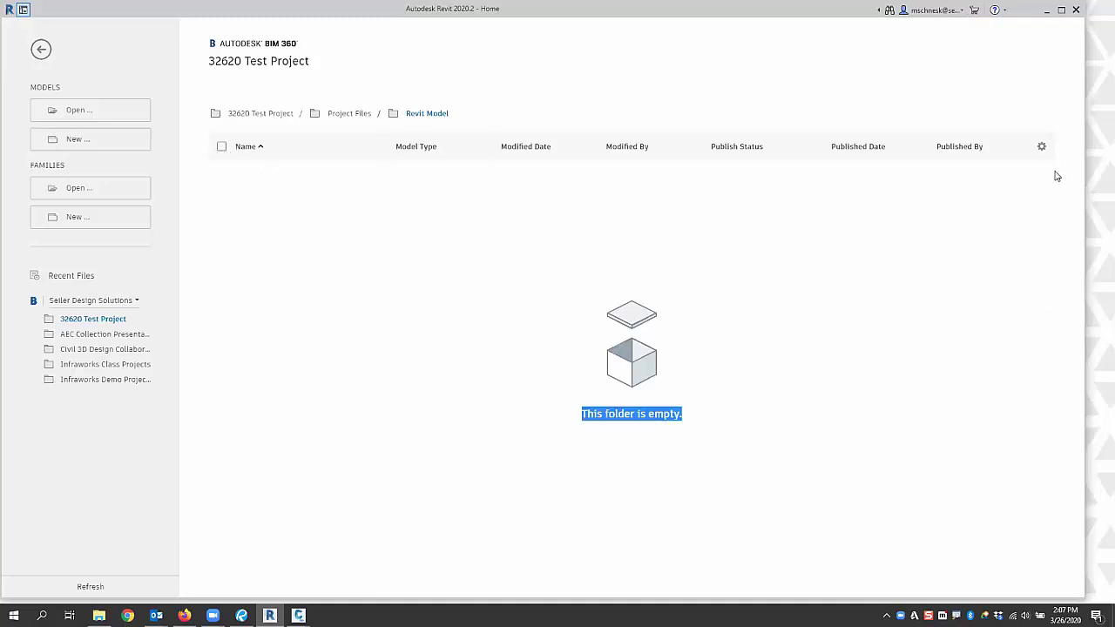
left_click_drag(1056, 171, 436, 377)
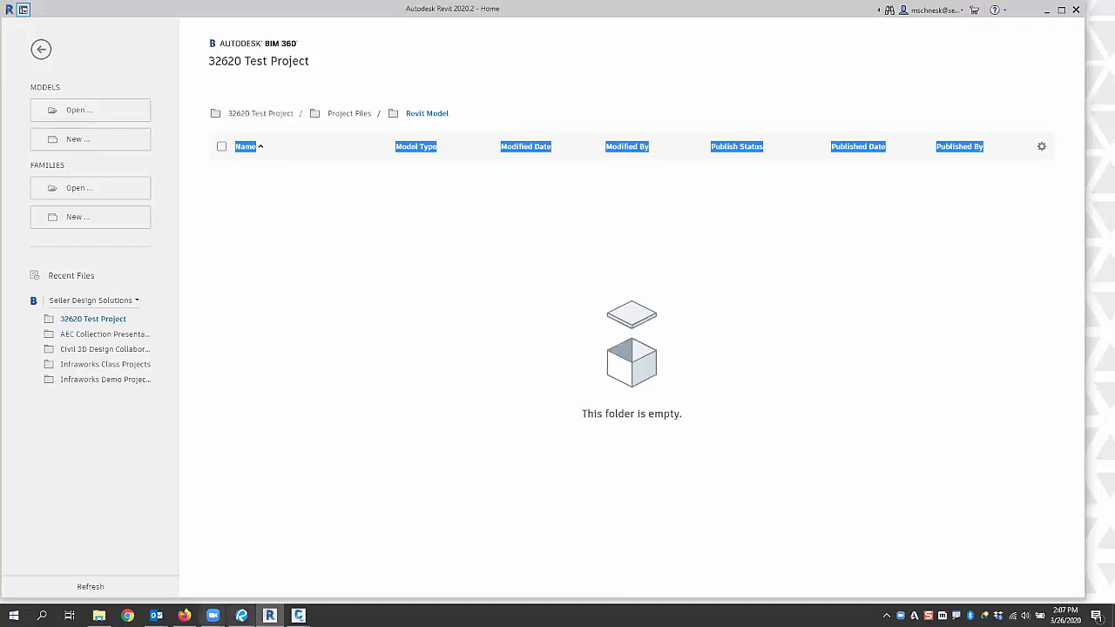
Switch to BIM 360 in Firefox and examine which modules are available for the 32620 Test Project
left_click(183, 616)
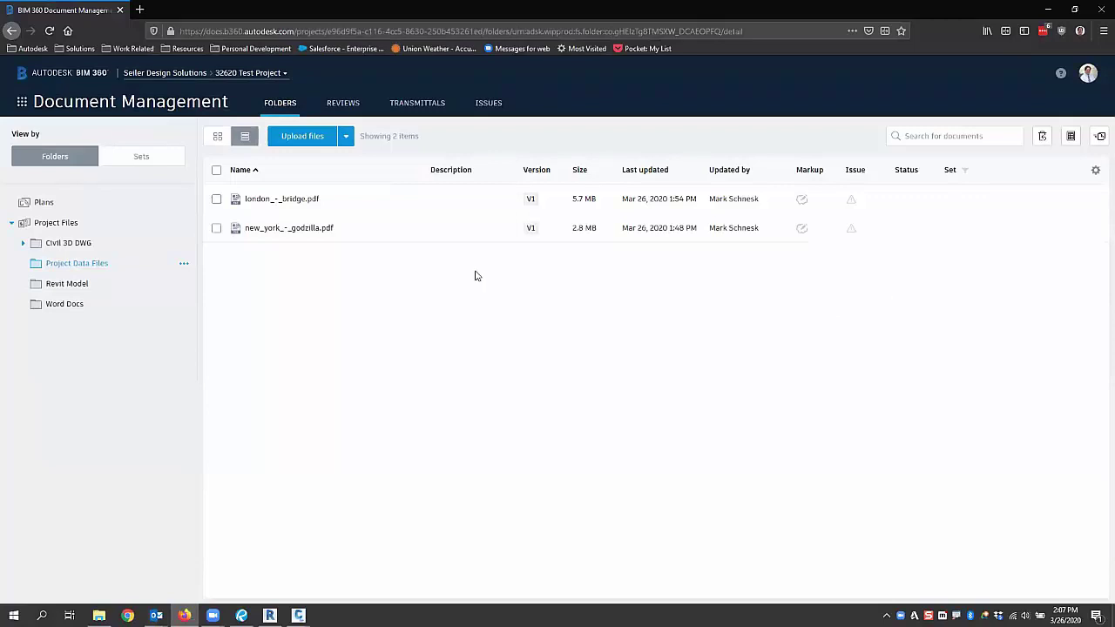
left_click(22, 103)
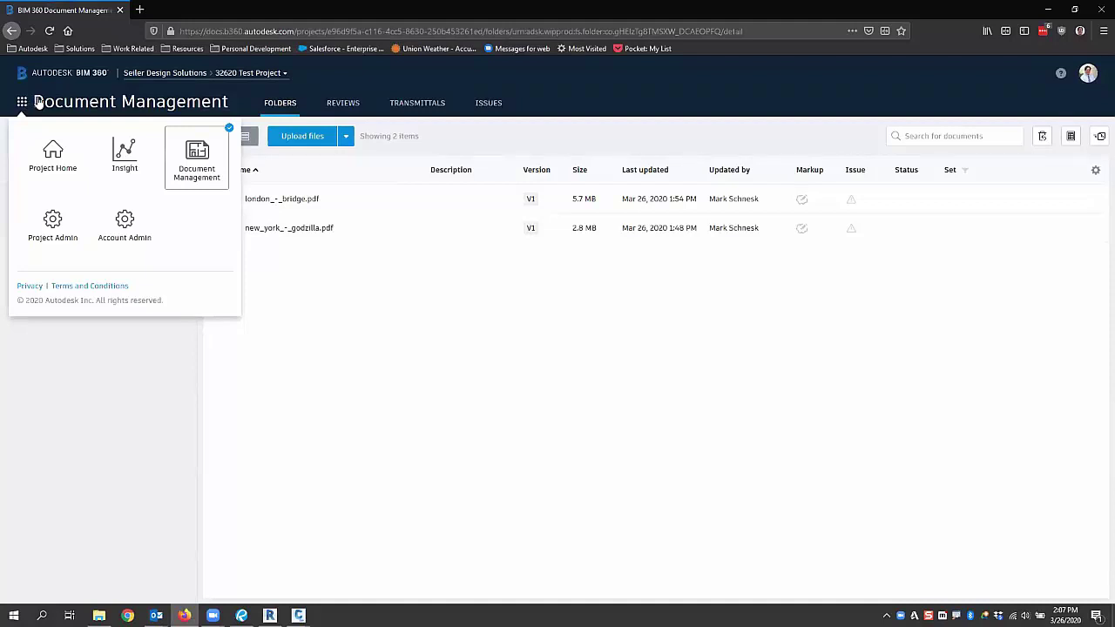
left_click(512, 352)
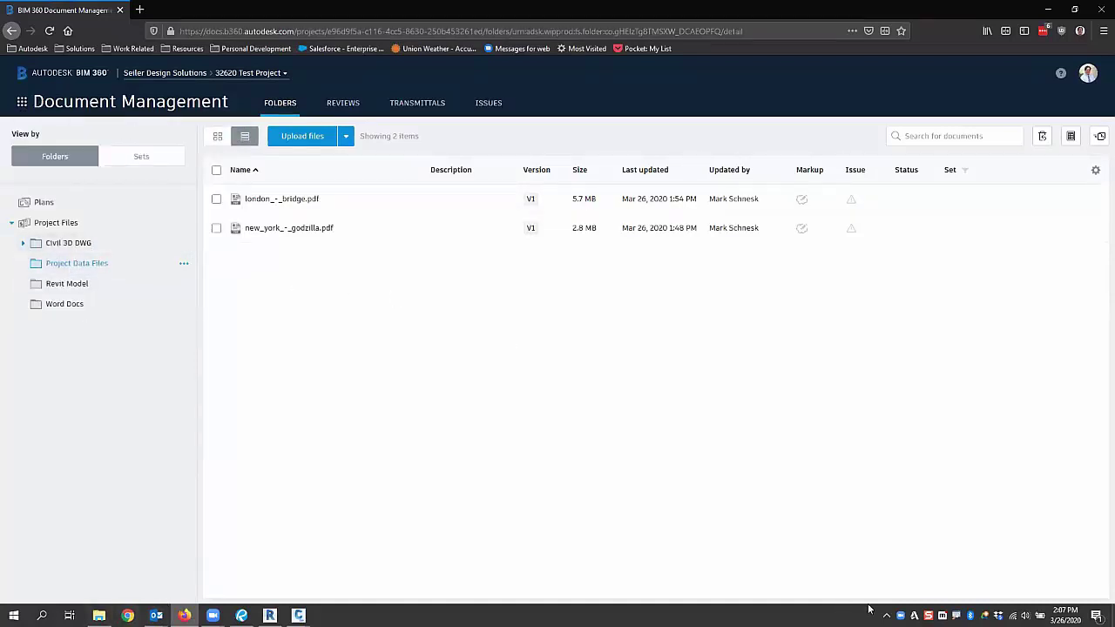
mouse_move(98, 615)
left_click(32, 102)
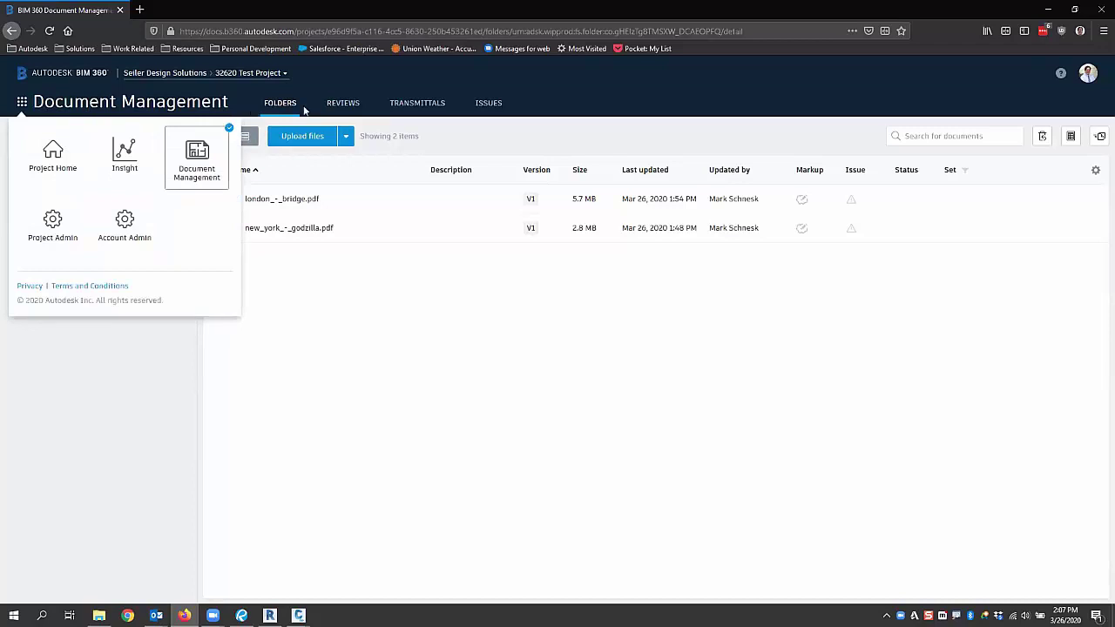
left_click(37, 102)
left_click(28, 103)
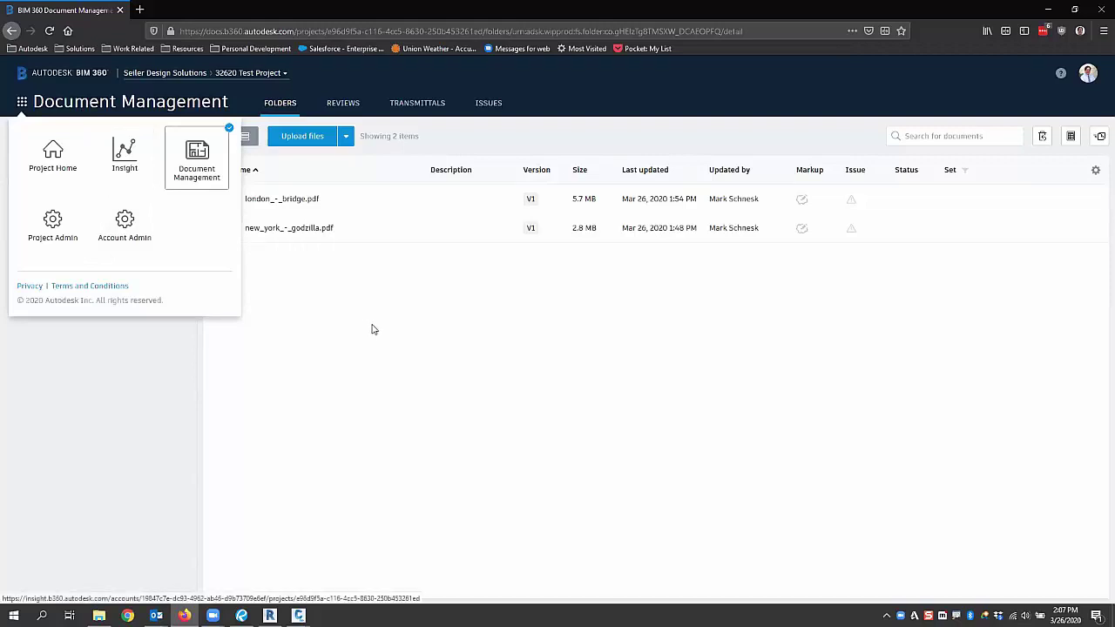
left_click(199, 104)
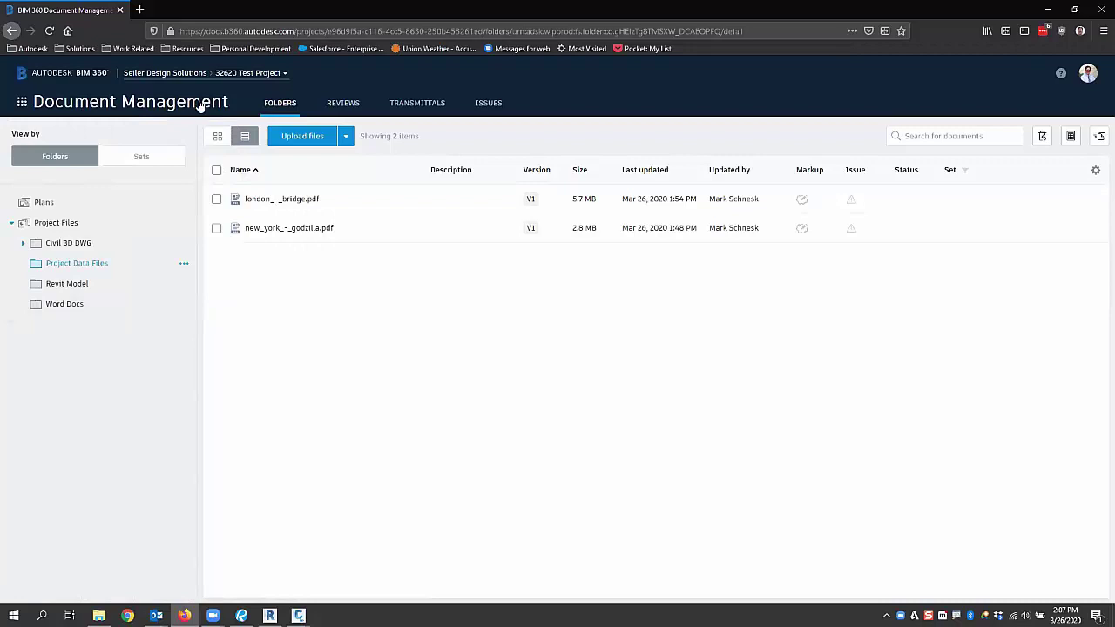
Open Project Admin for the 32620 Test Project and review its document activity, project members and services
left_click(19, 103)
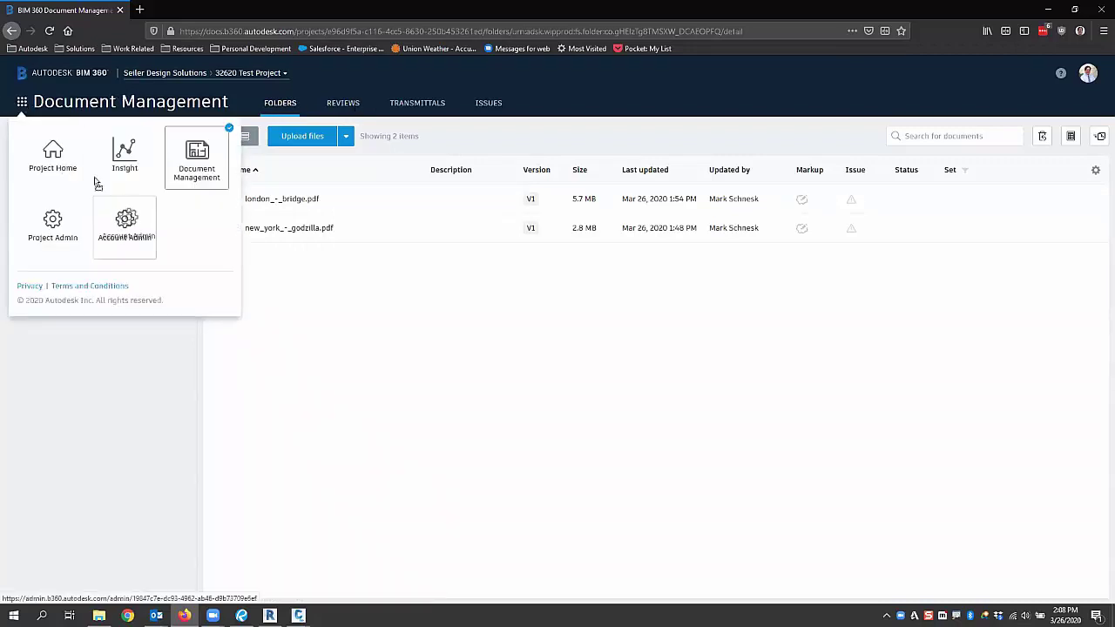
left_click_drag(124, 220, 103, 211)
left_click(56, 227)
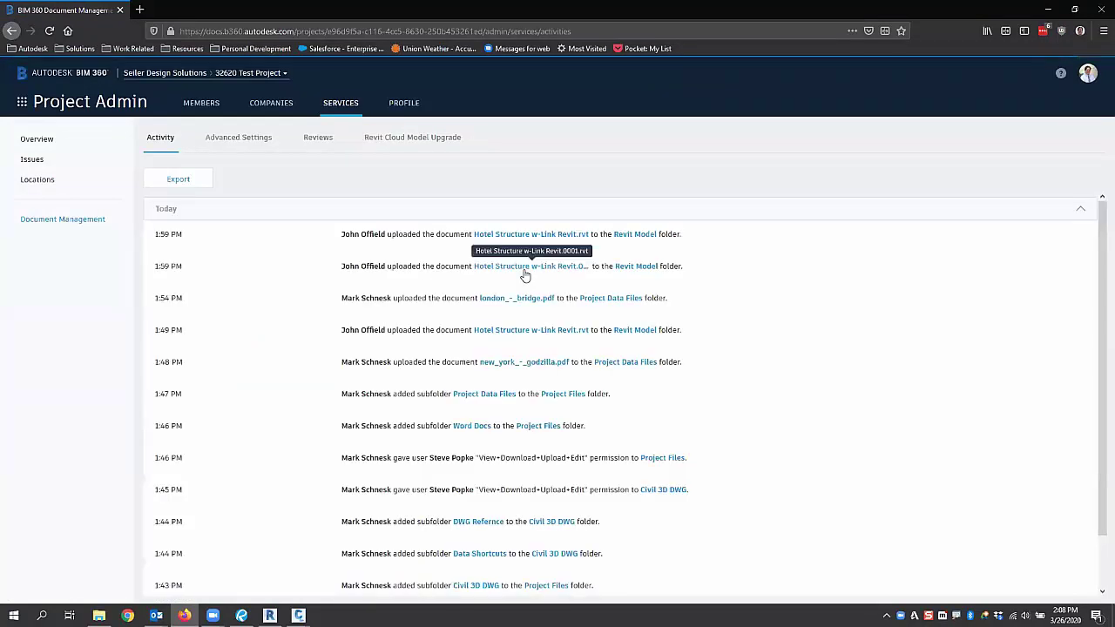
left_click(194, 105)
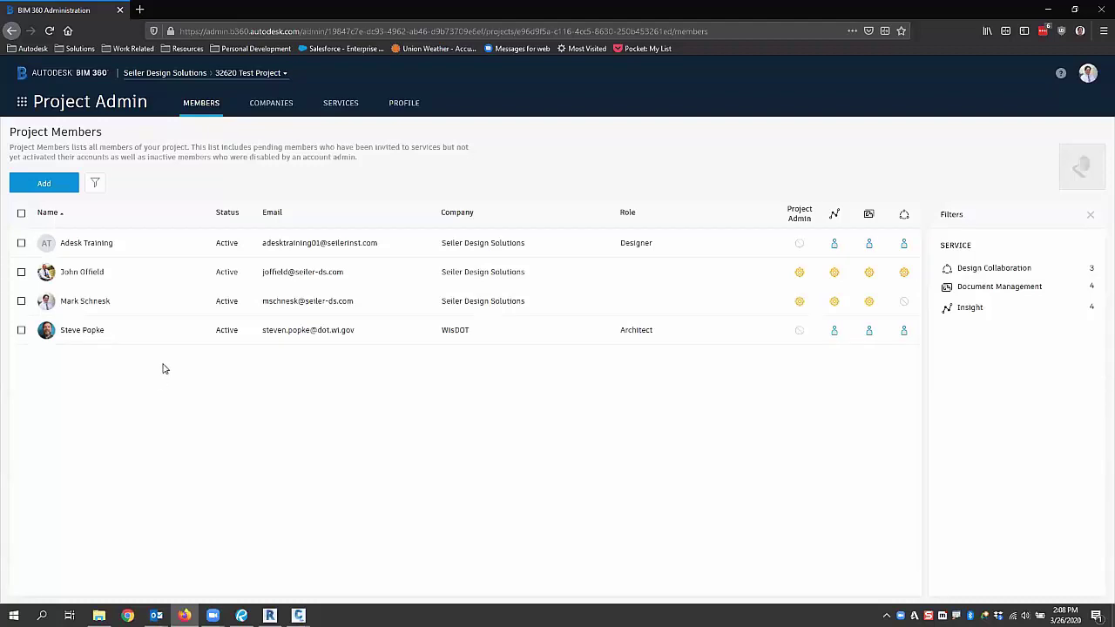
left_click(346, 106)
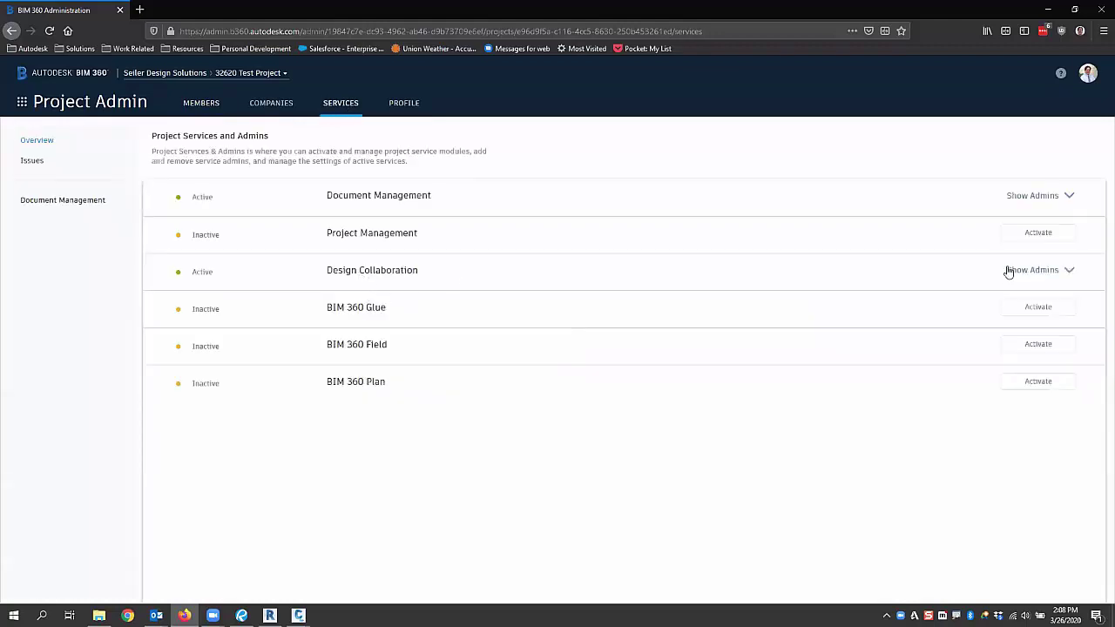
Review the Design Collaboration admins, the Document Management activity and the modules available for the 32620 Test Project
left_click(1039, 274)
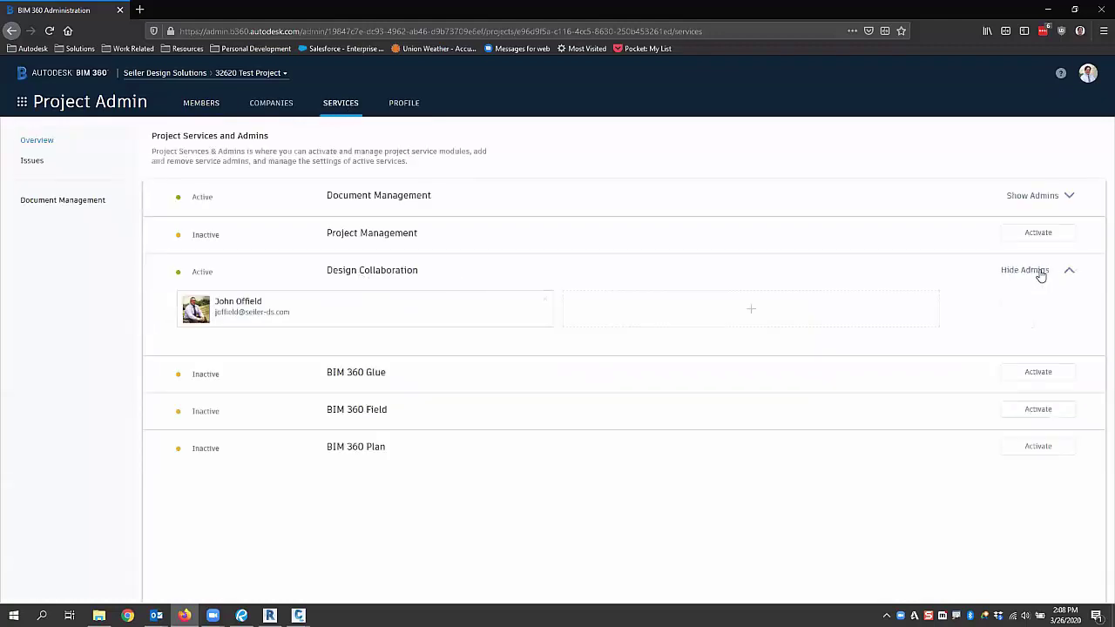
left_click(1039, 272)
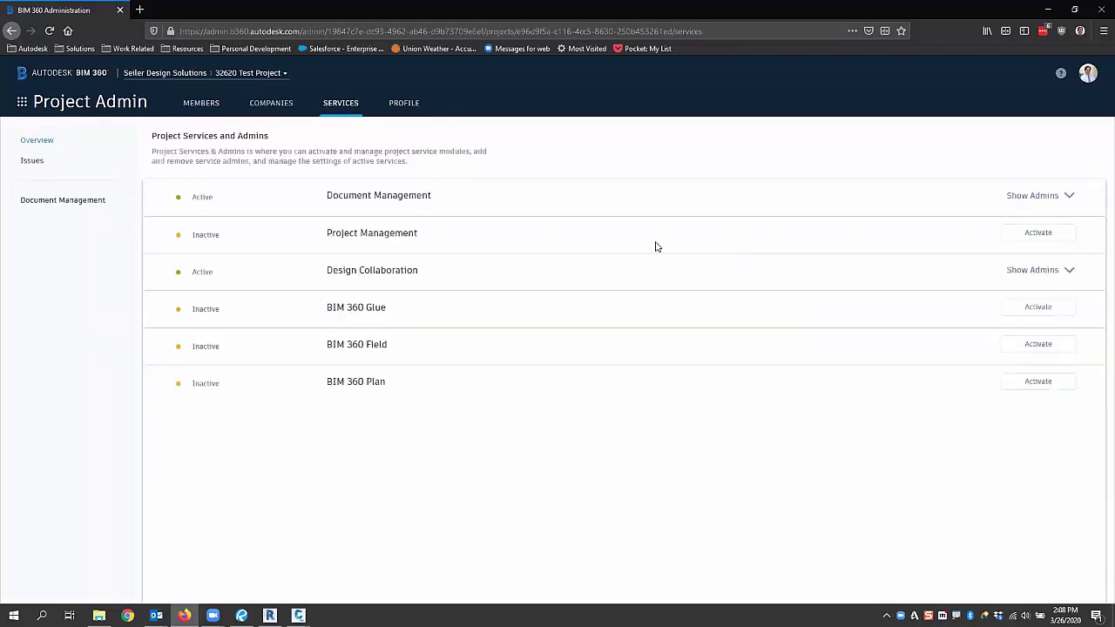
left_click(80, 203)
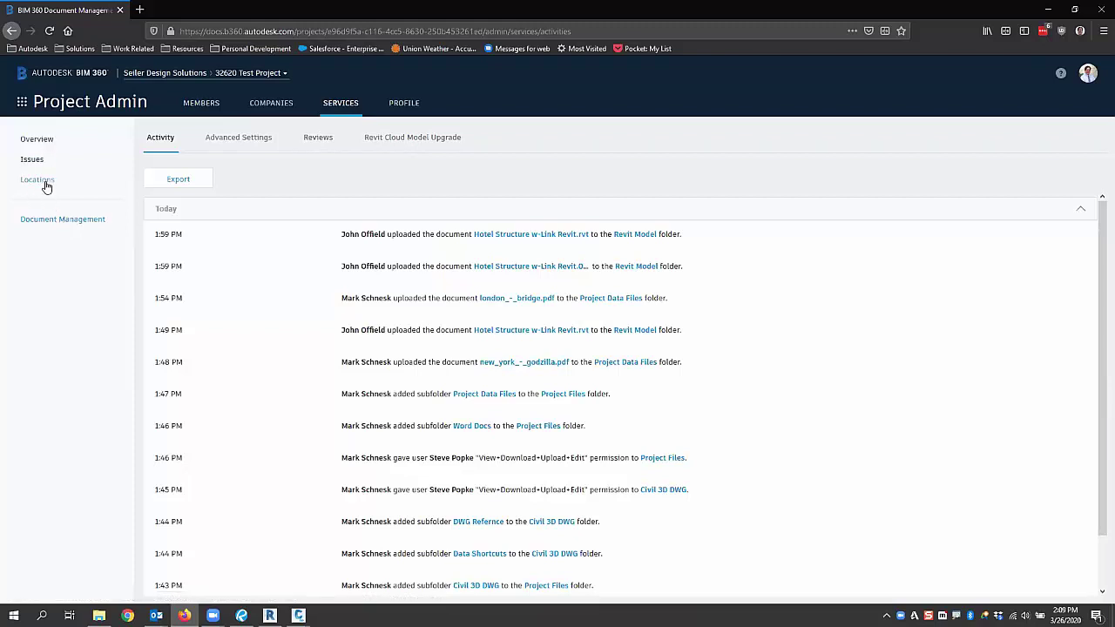
left_click(22, 102)
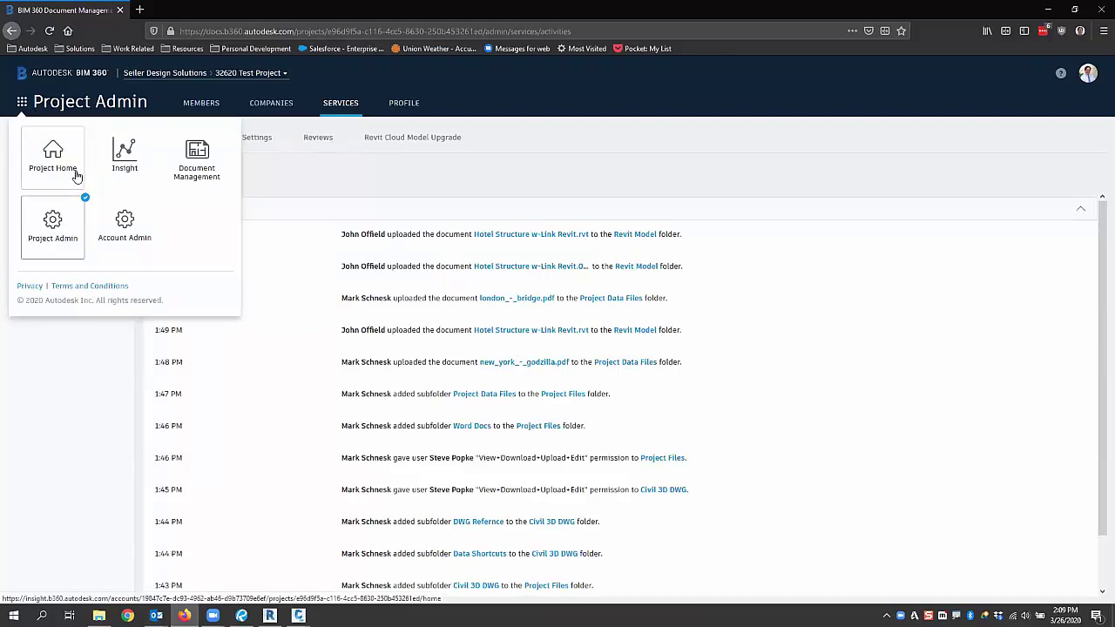
left_click(24, 103)
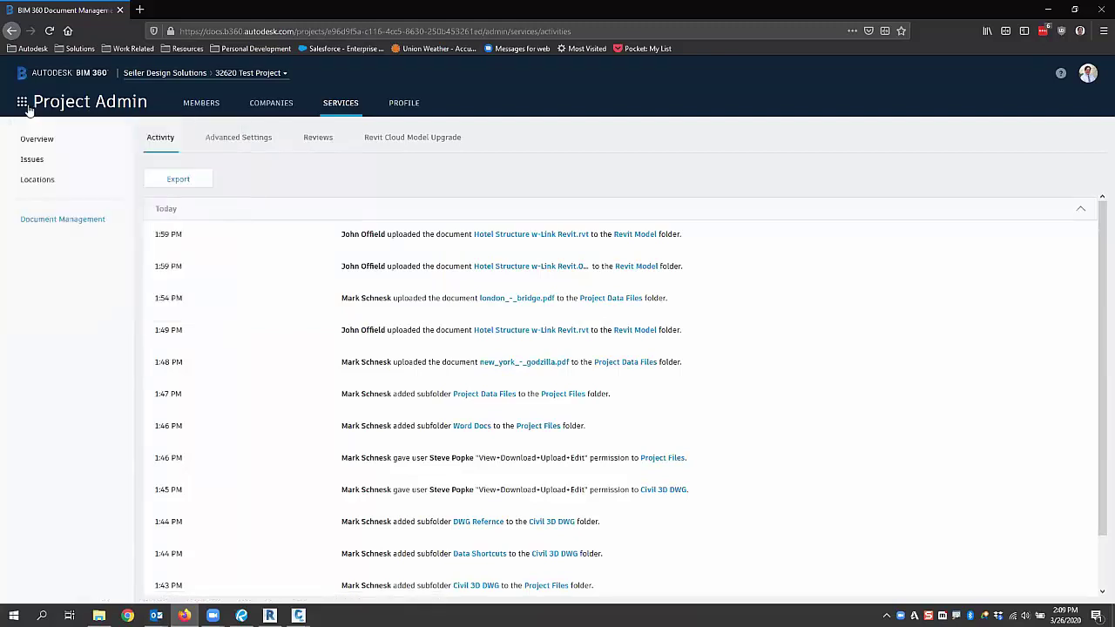
left_click(270, 616)
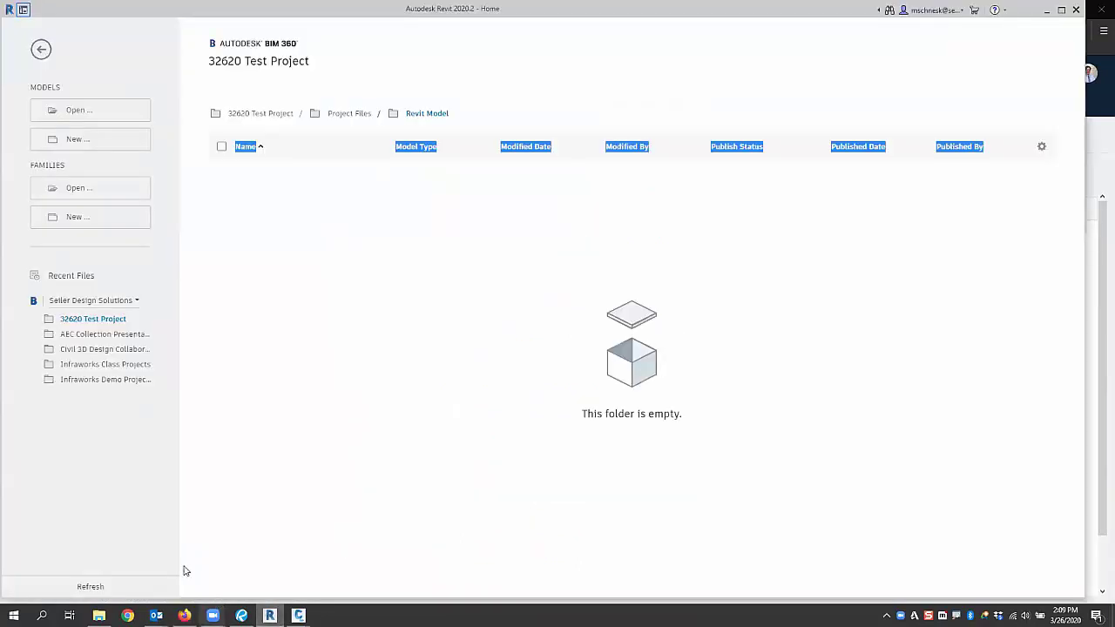
left_click(185, 616)
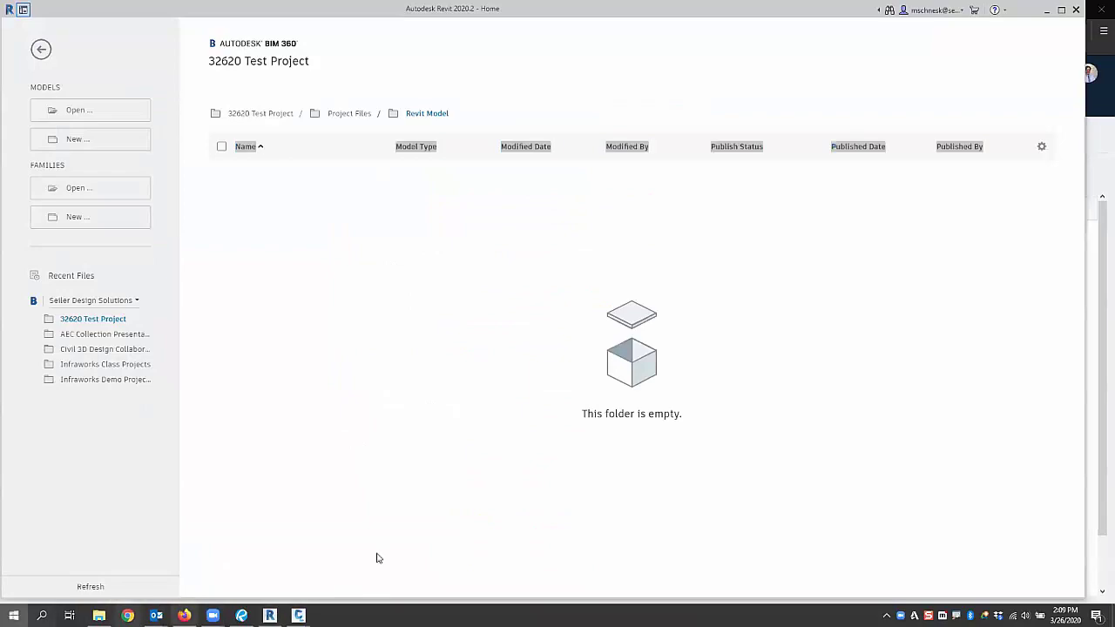
key("super")
scroll(392, 487, "down", 5)
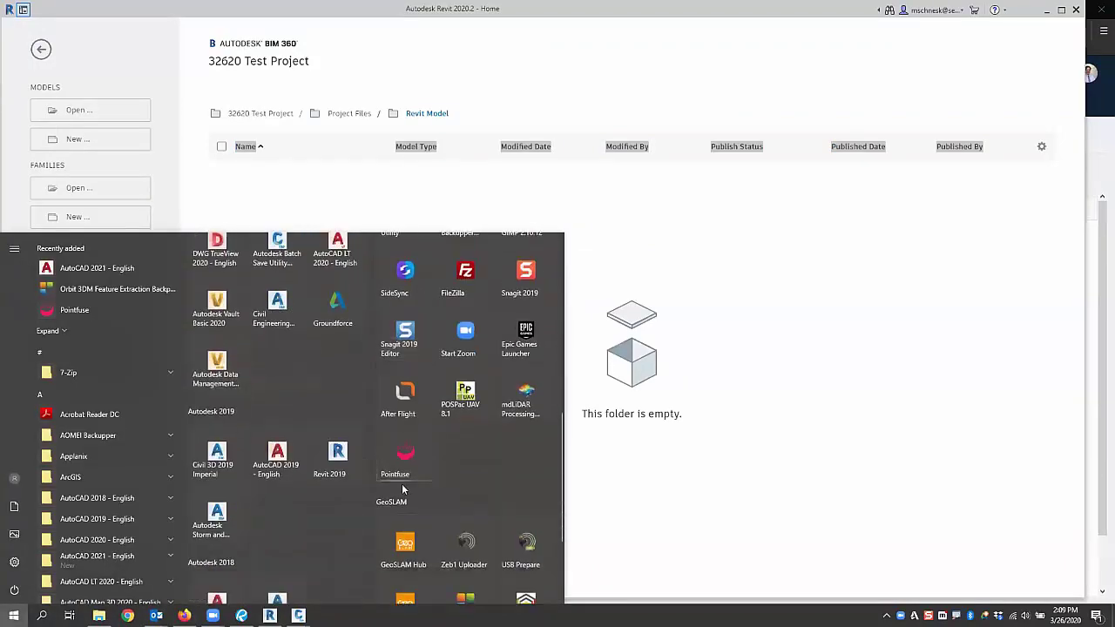
scroll(244, 494, "down", 5)
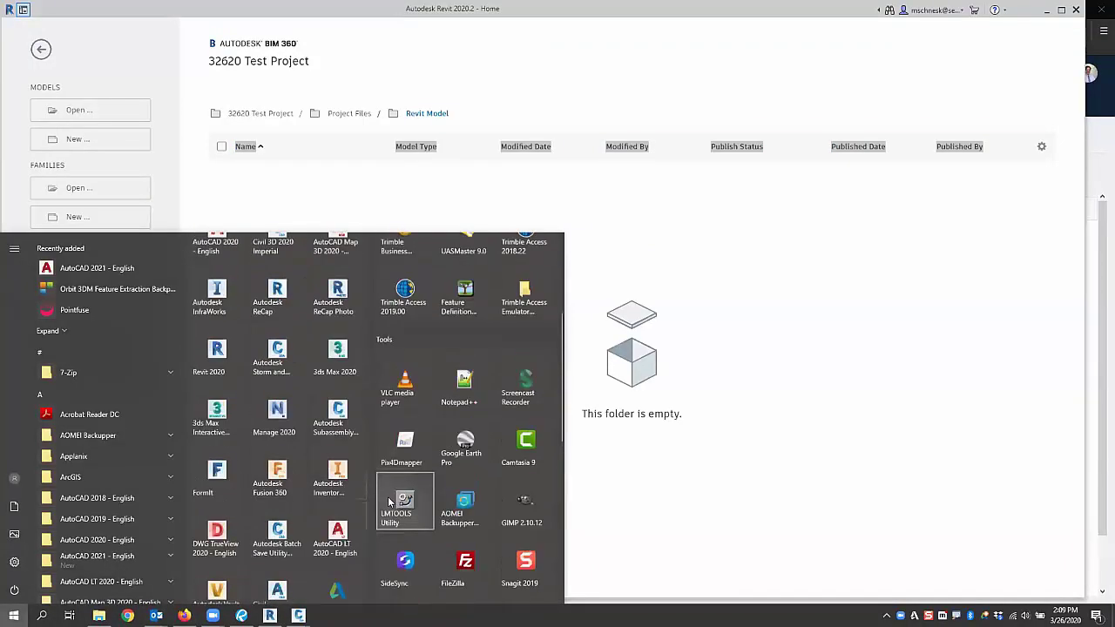
scroll(501, 478, "down", 5)
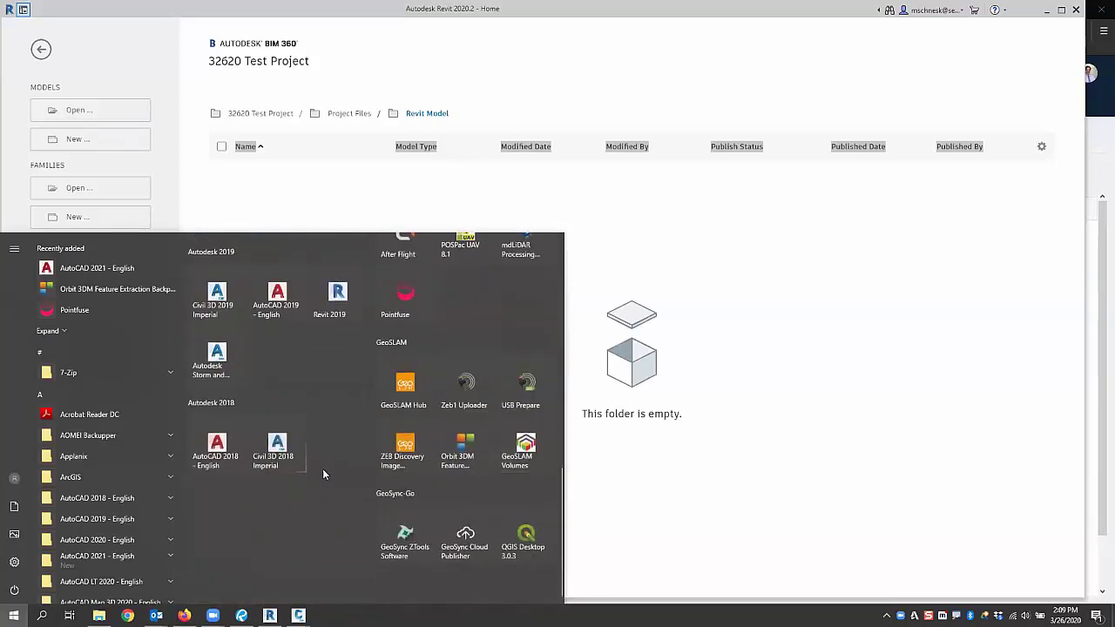
scroll(301, 492, "up", 1)
Switch to the 29_parcel_sizing_tools drawing in Civil 3D and start a plot with Bluebeam PDF as the plotter
mouse_move(241, 615)
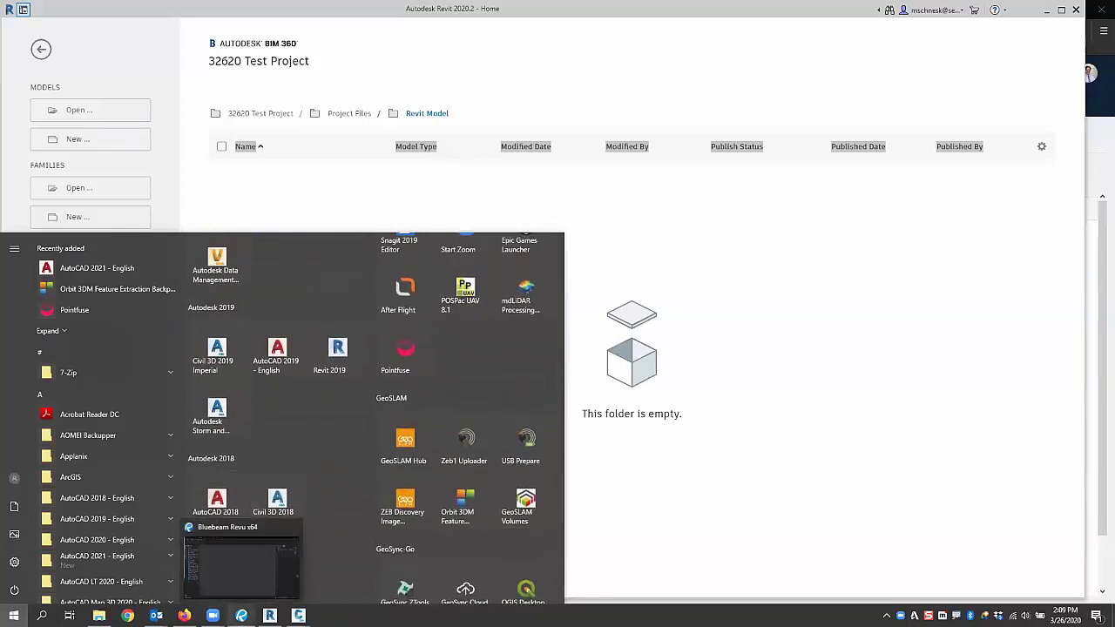
mouse_move(298, 615)
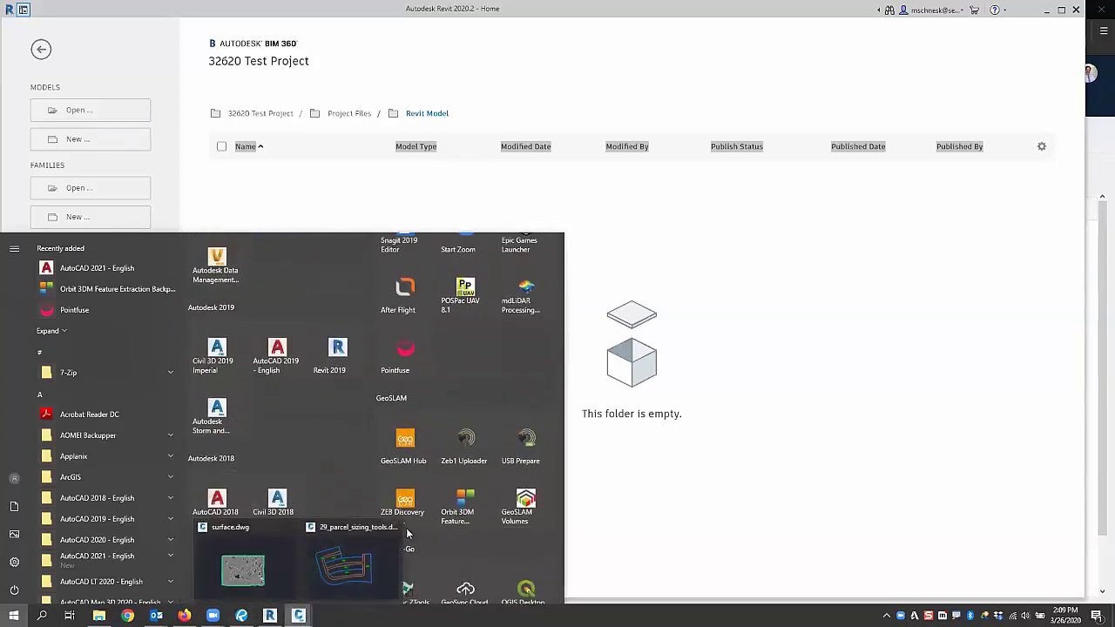
left_click(345, 571)
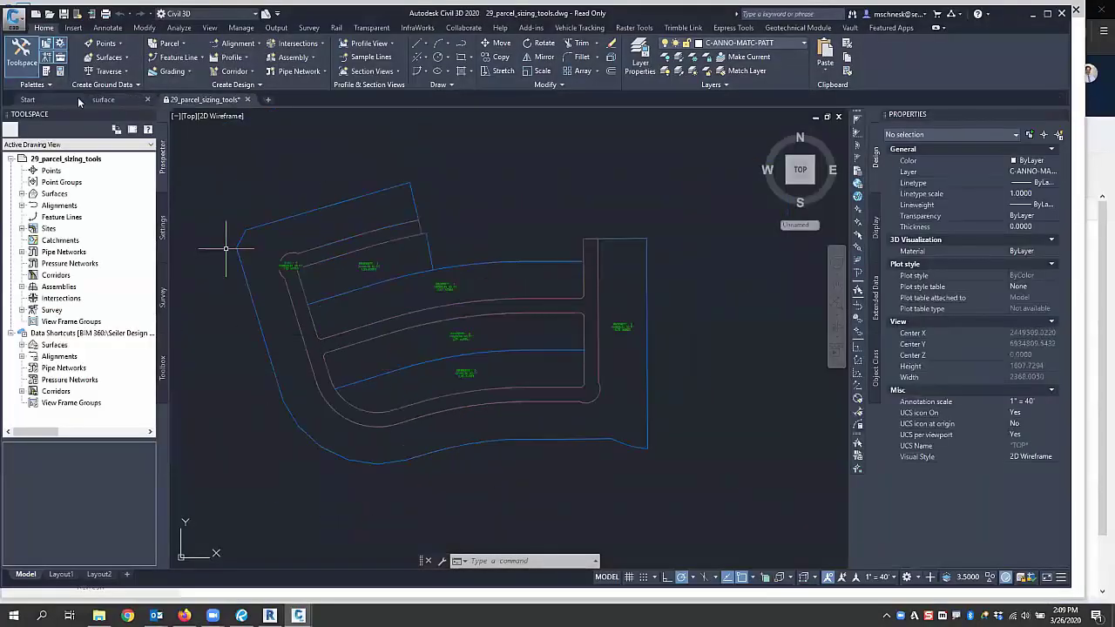
left_click(14, 18)
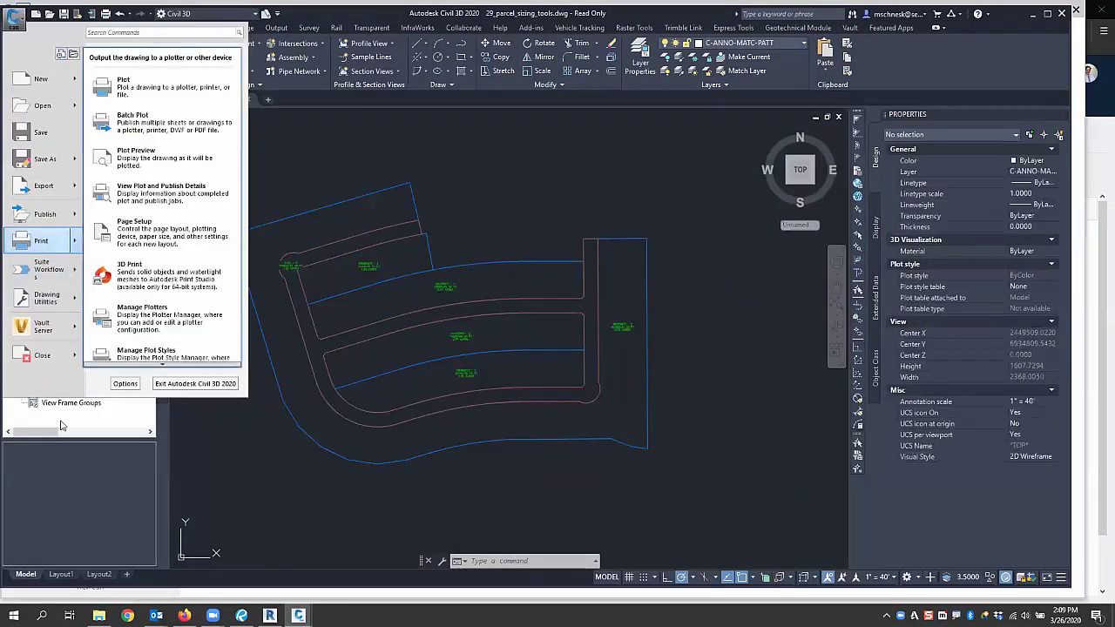
left_click(54, 245)
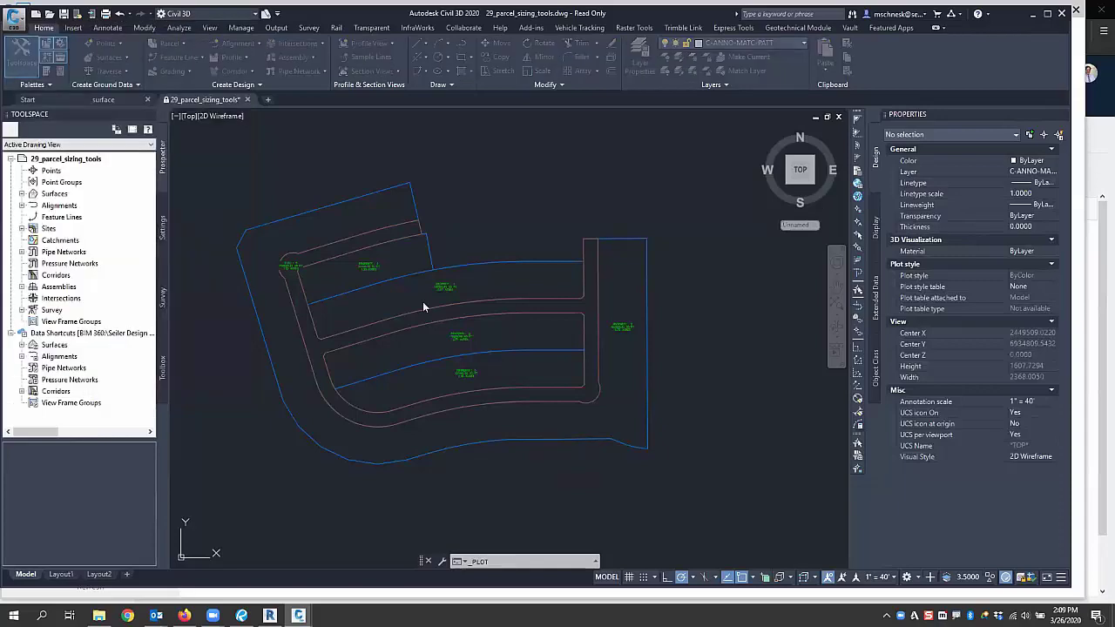
left_click(419, 215)
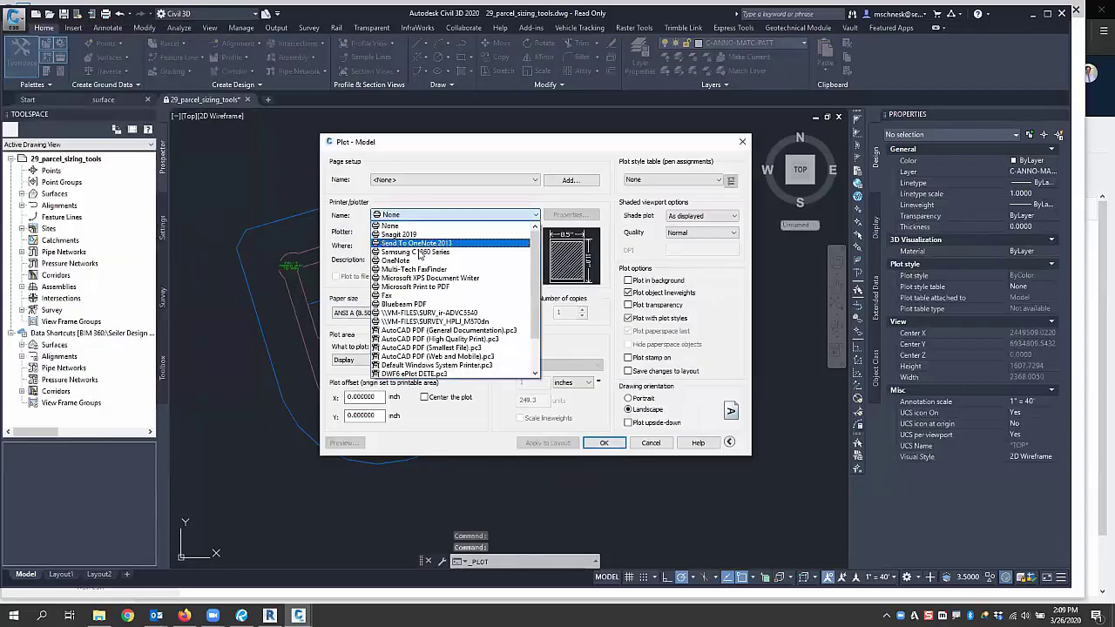
left_click(413, 304)
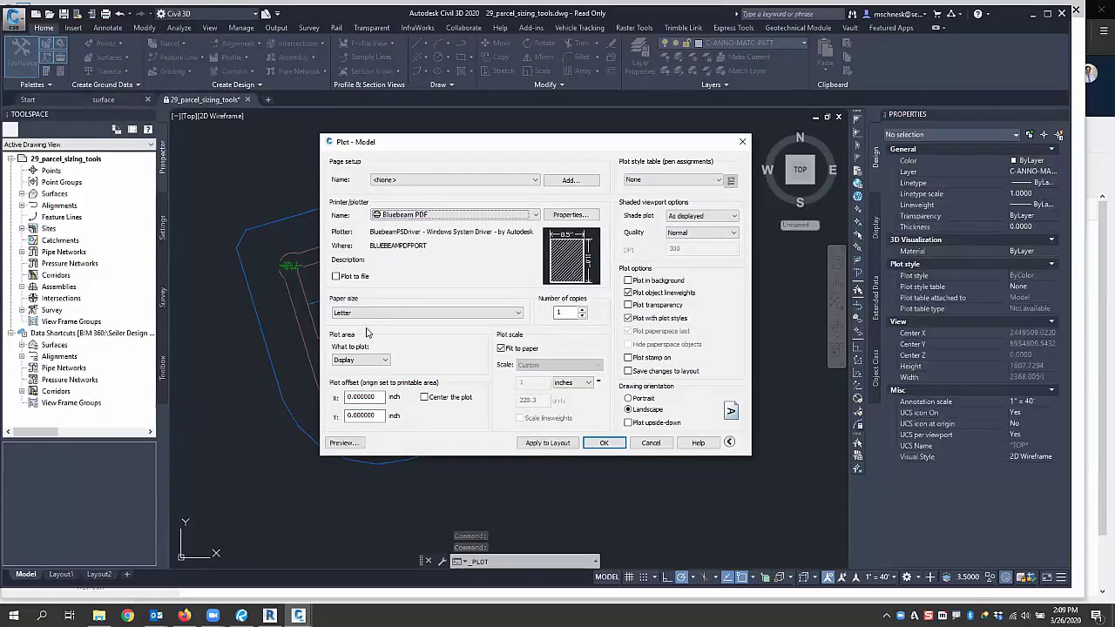
Set the plot area to a window around the whole parcel layout, keep it fitted to paper, and preview the plot
left_click(367, 361)
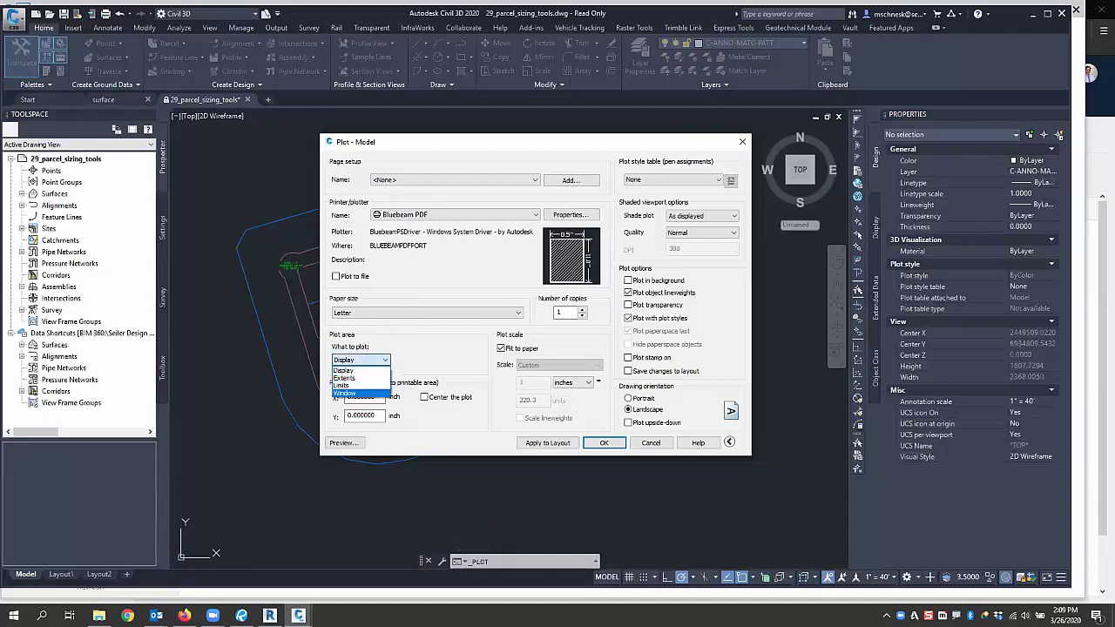
left_click(344, 393)
left_click(200, 145)
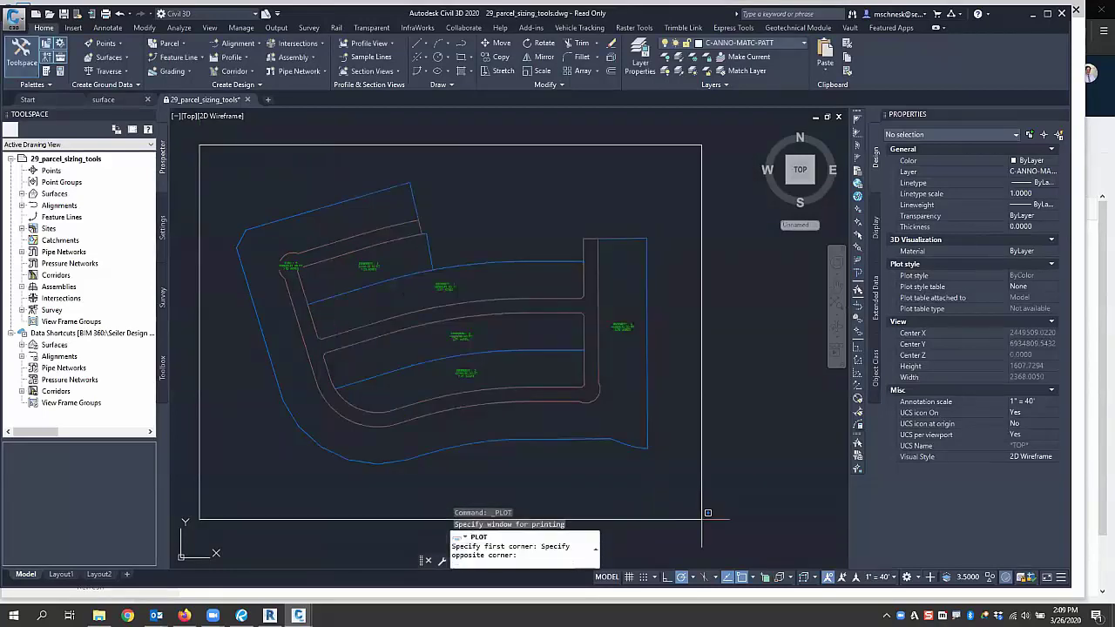
left_click(774, 525)
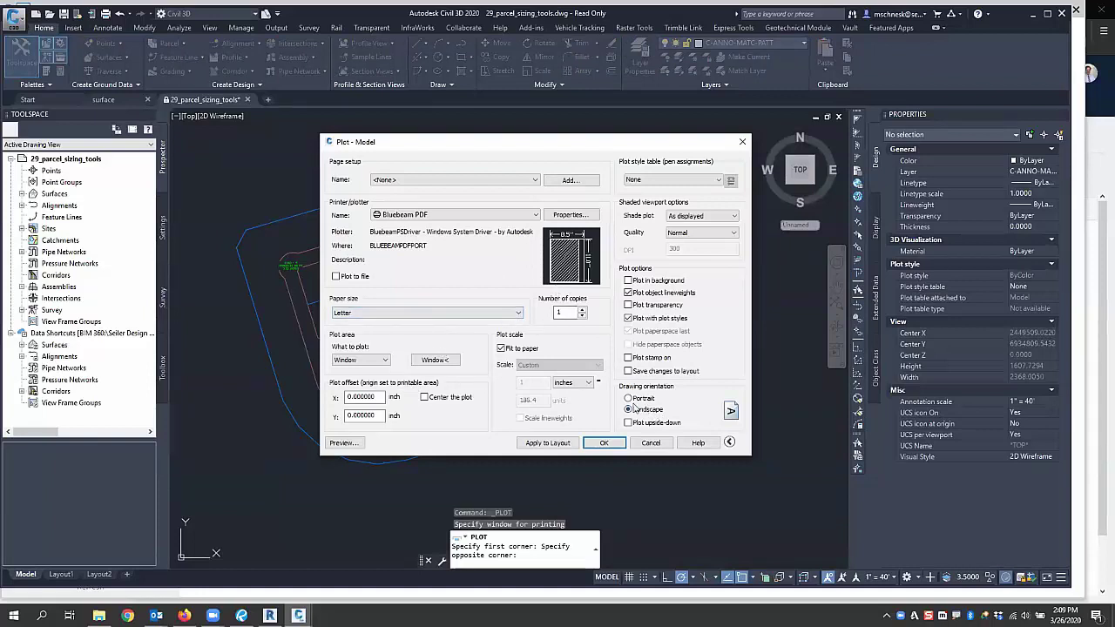
left_click(502, 349)
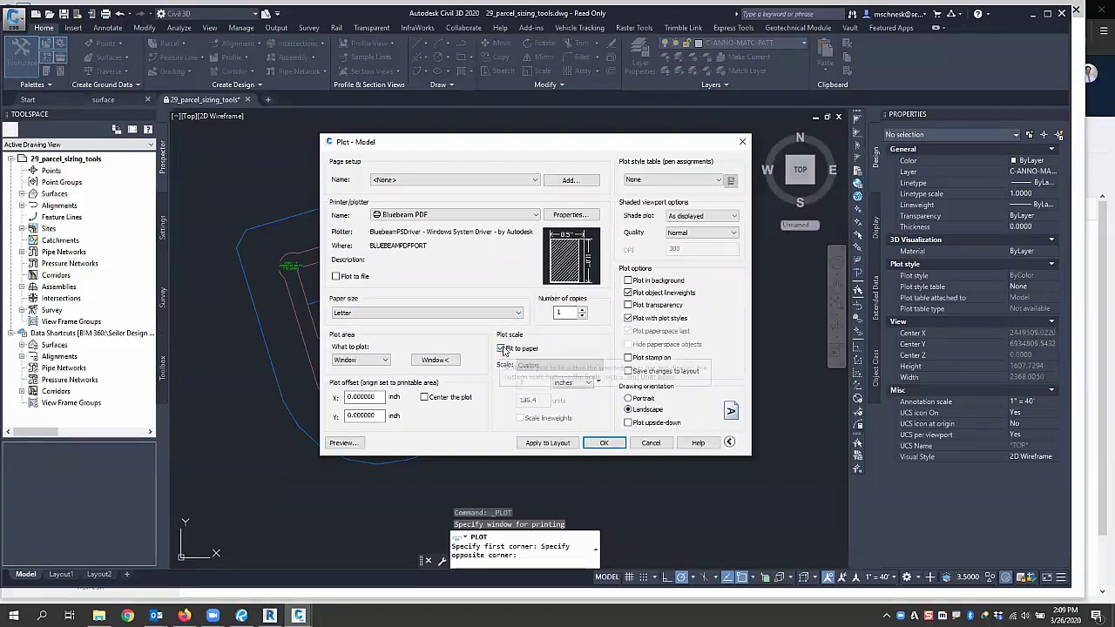
left_click(502, 349)
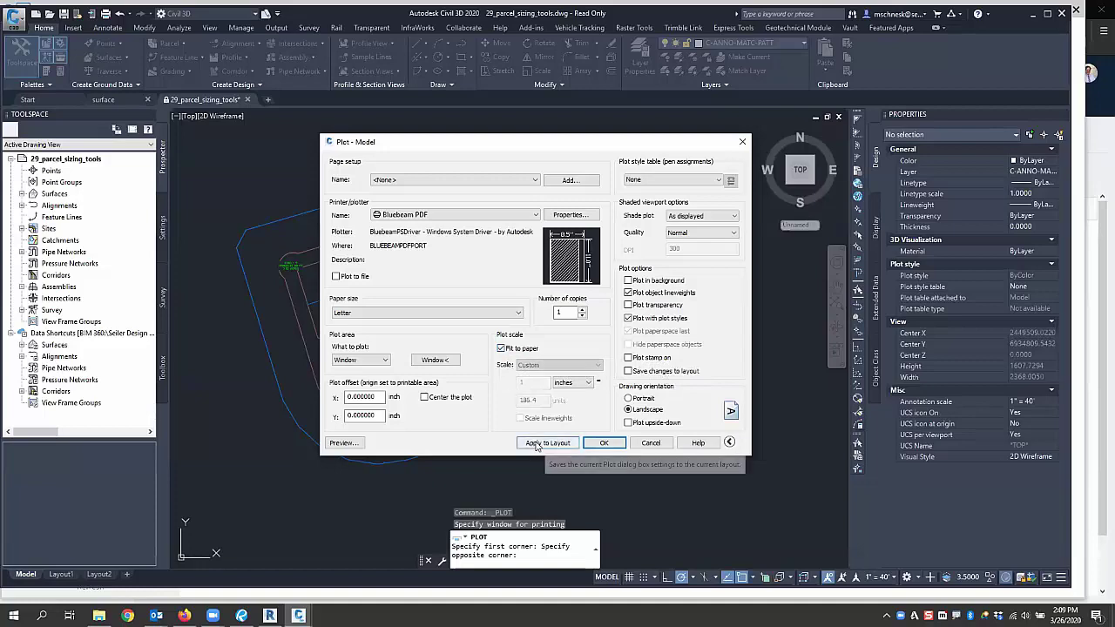
left_click(346, 447)
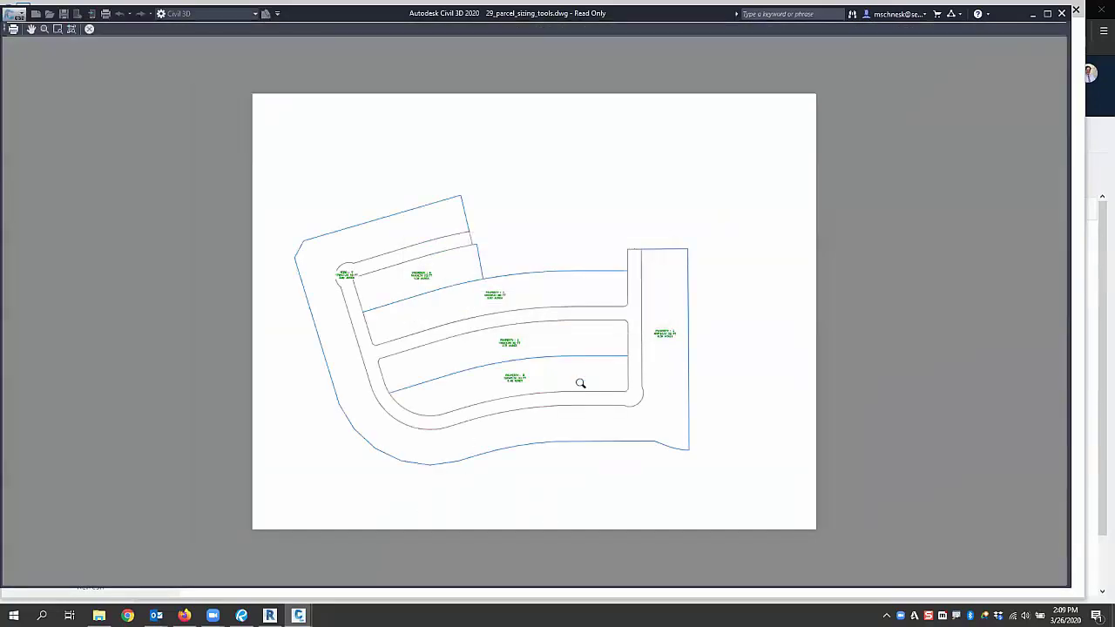
right_click(615, 357)
left_click(655, 369)
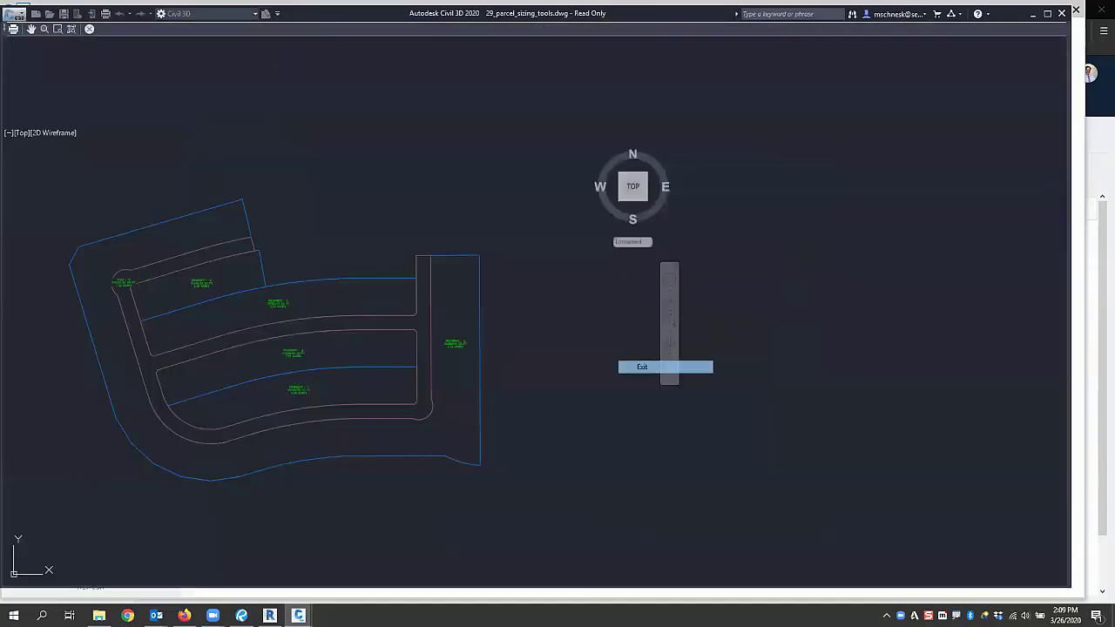
Assign the monochrome.ctb plot style table to all layouts and plot the drawing
left_click(710, 187)
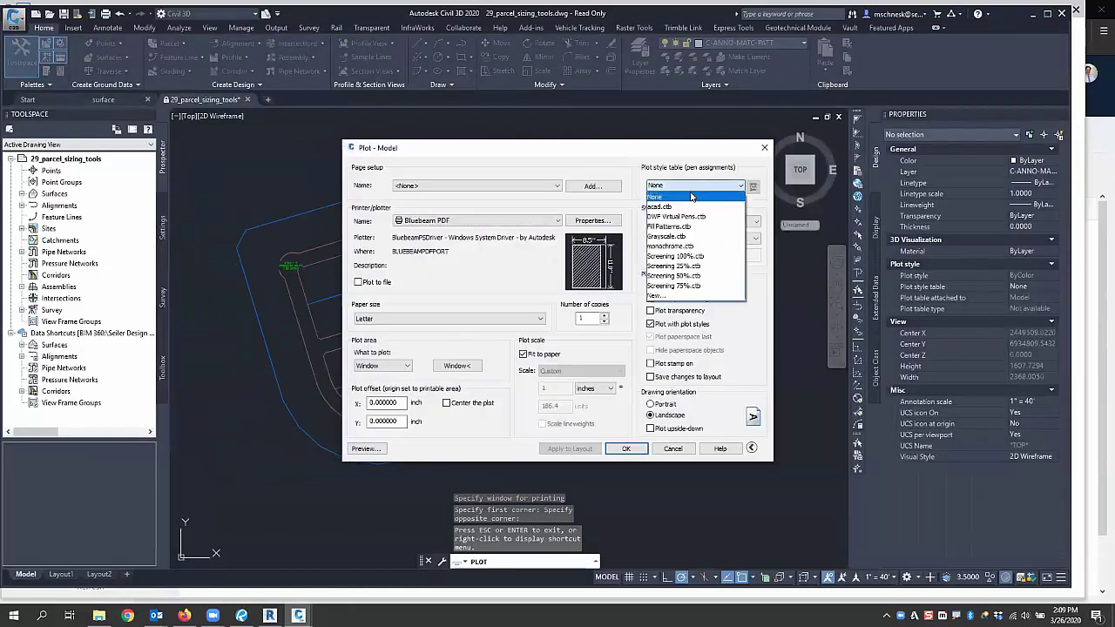
left_click(687, 248)
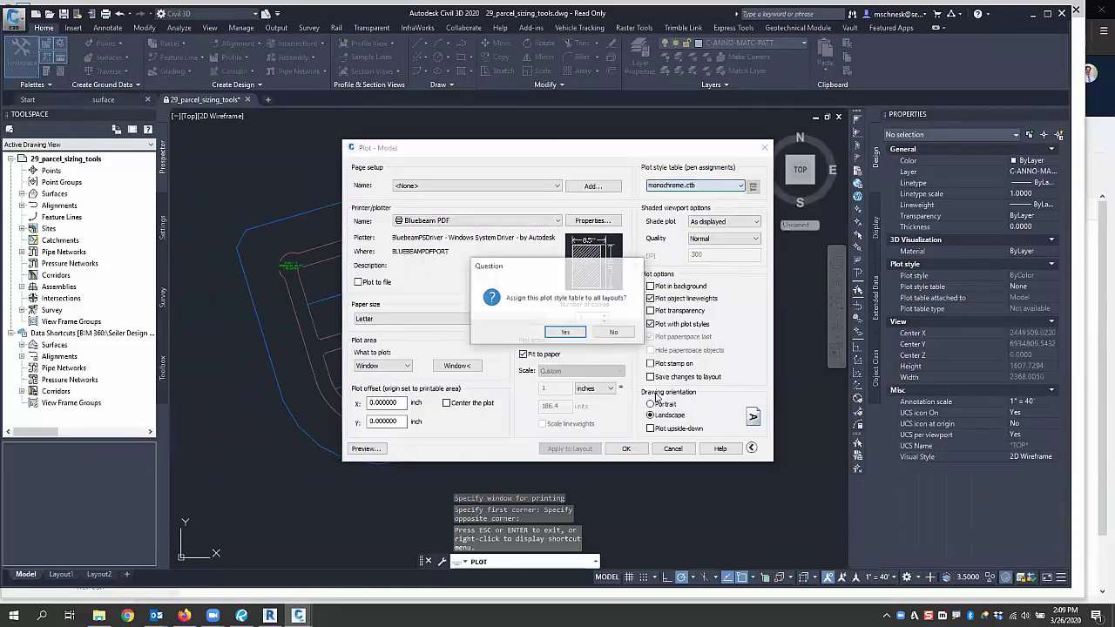
left_click(566, 332)
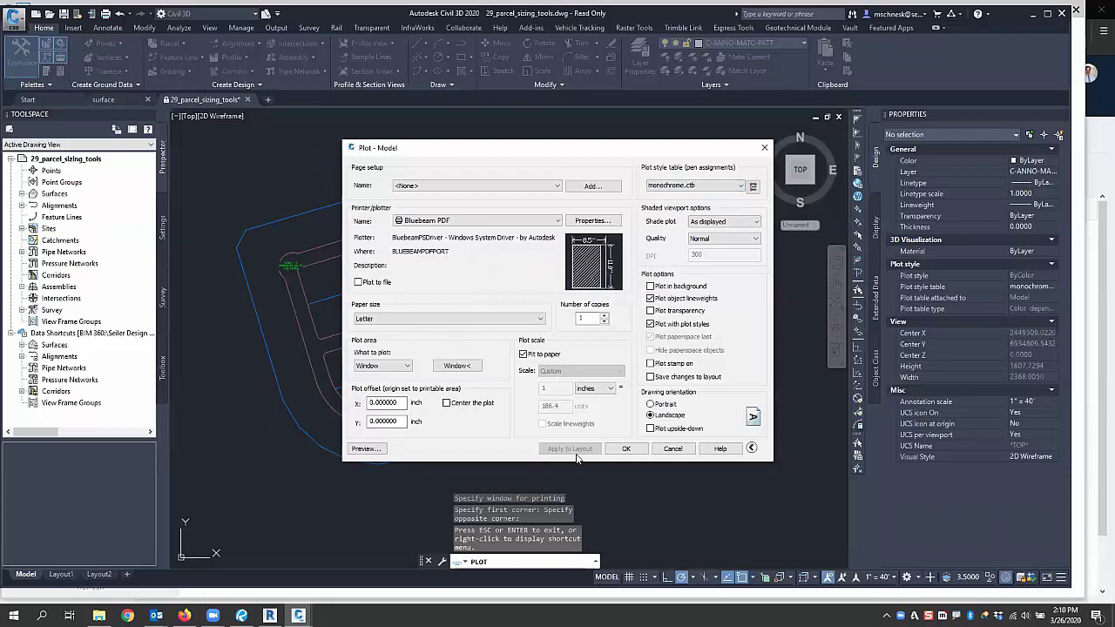
left_click(626, 449)
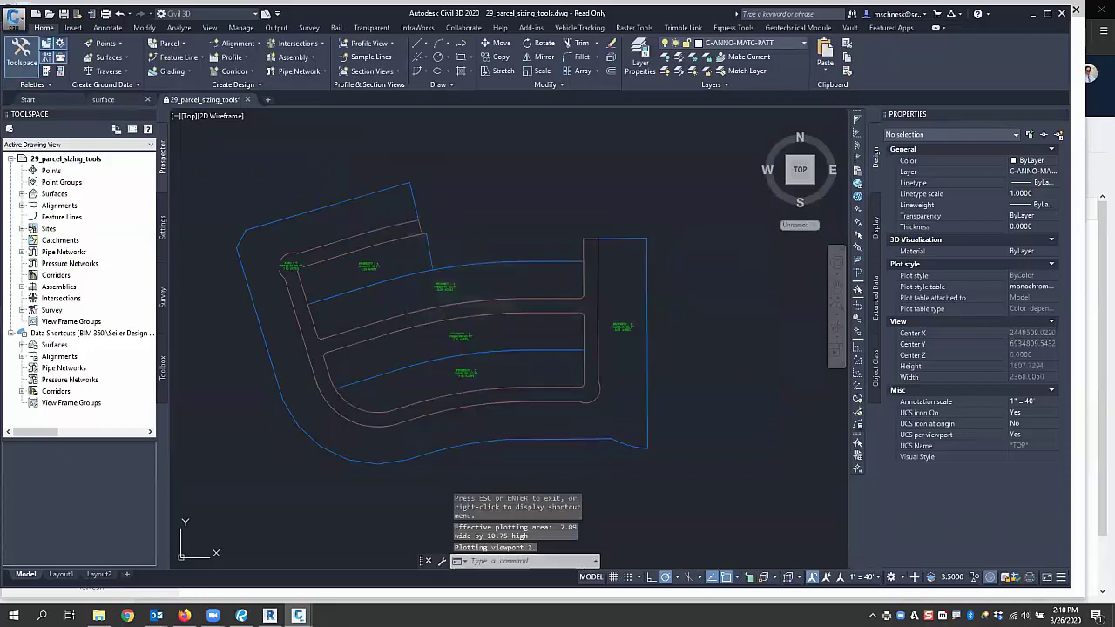
Try to save the plotted PDF to the BIM 360 drive
left_click(558, 321)
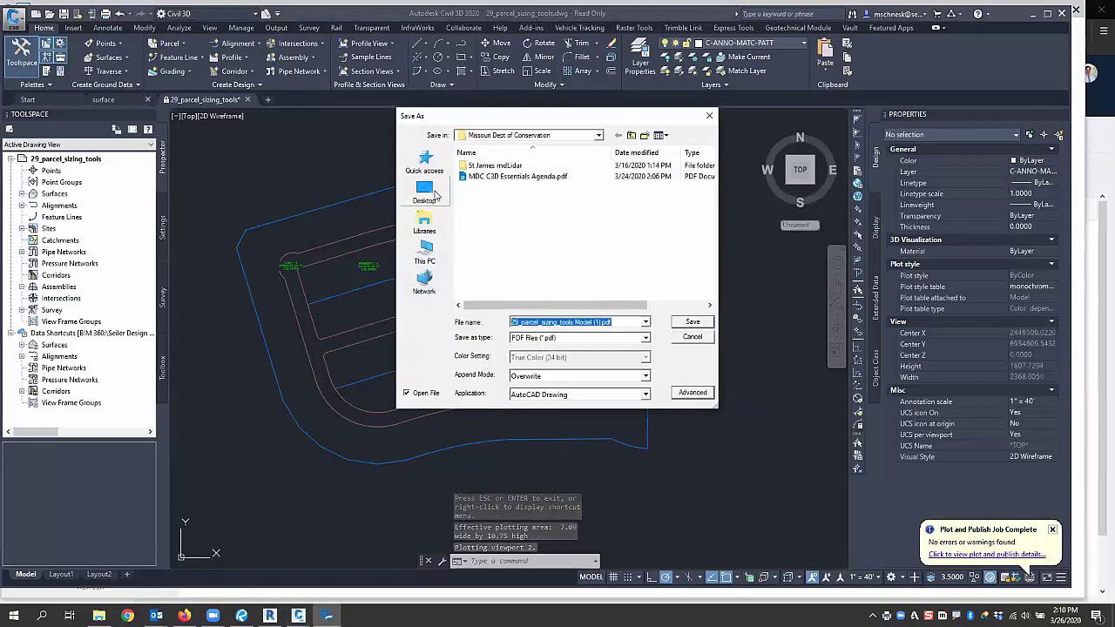
left_click(503, 199)
left_click(490, 213)
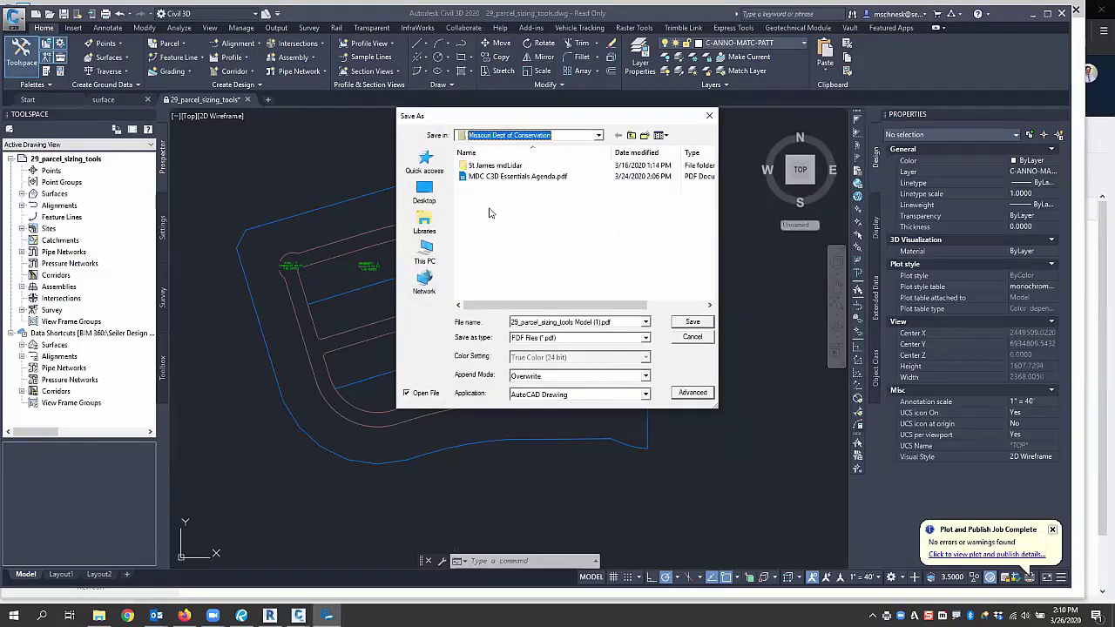
left_click(599, 135)
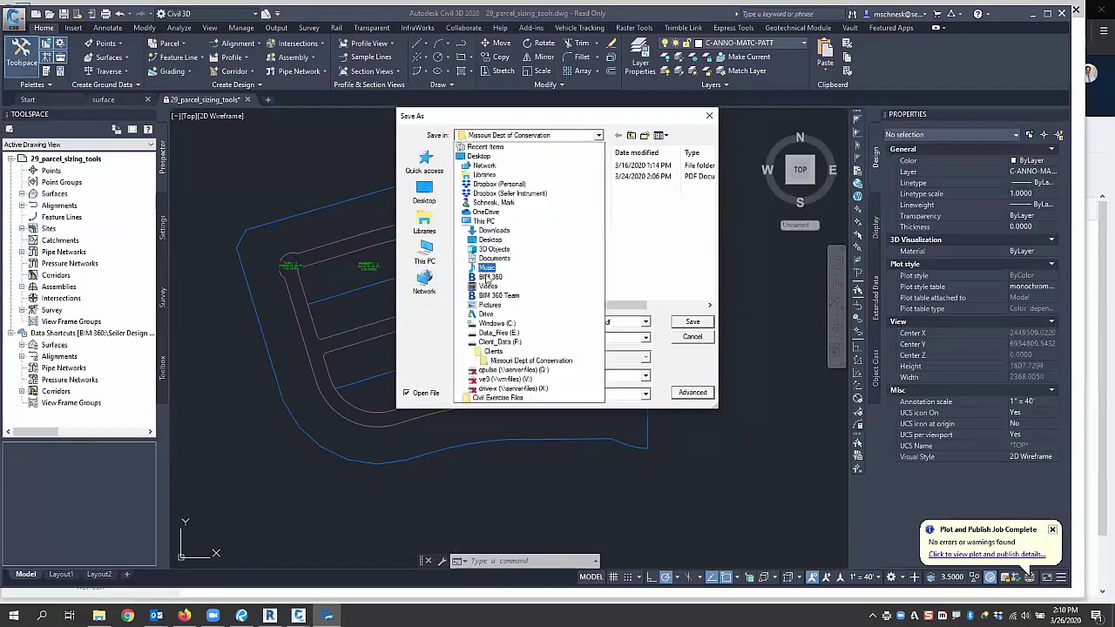
left_click(490, 276)
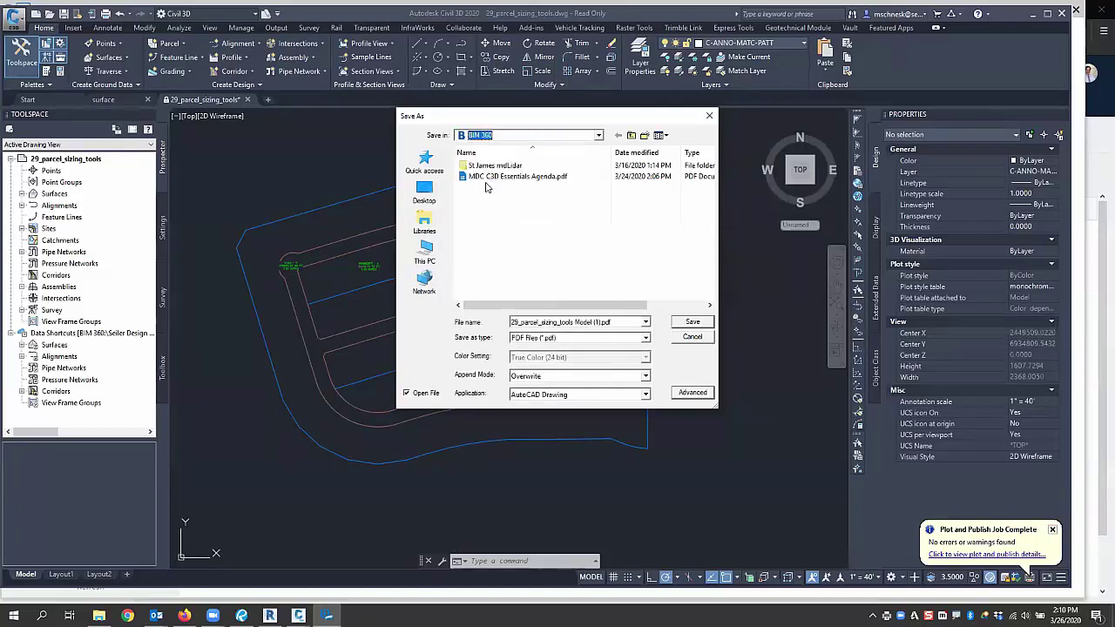
key("Escape")
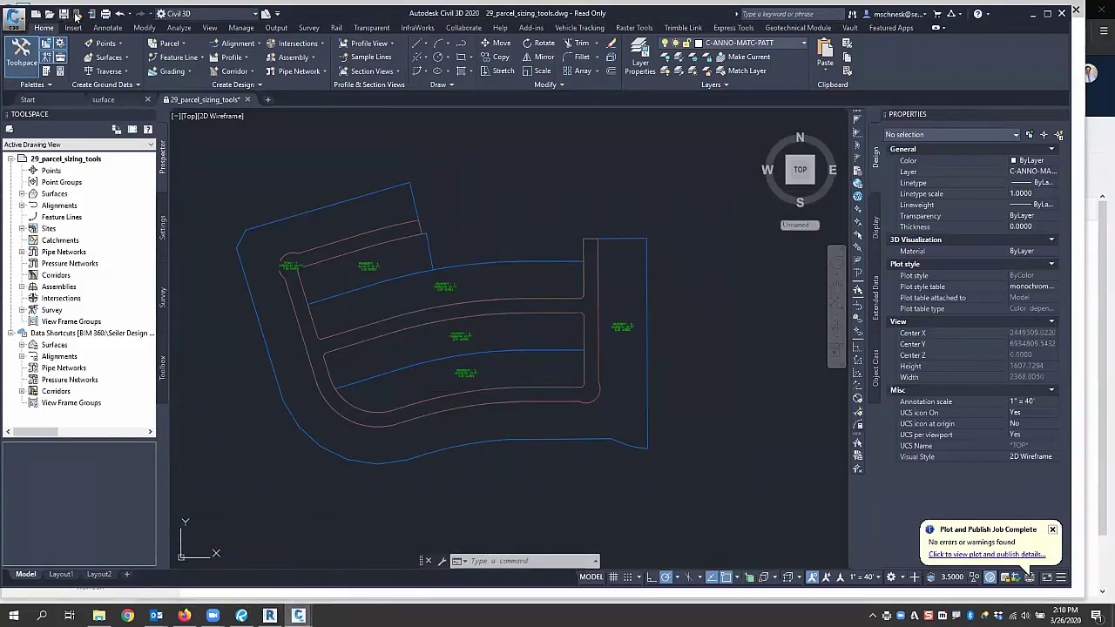
Plot the drawing again with DWG To PDF.pc3 as the plotter, applying the plot settings to the layout
left_click(105, 14)
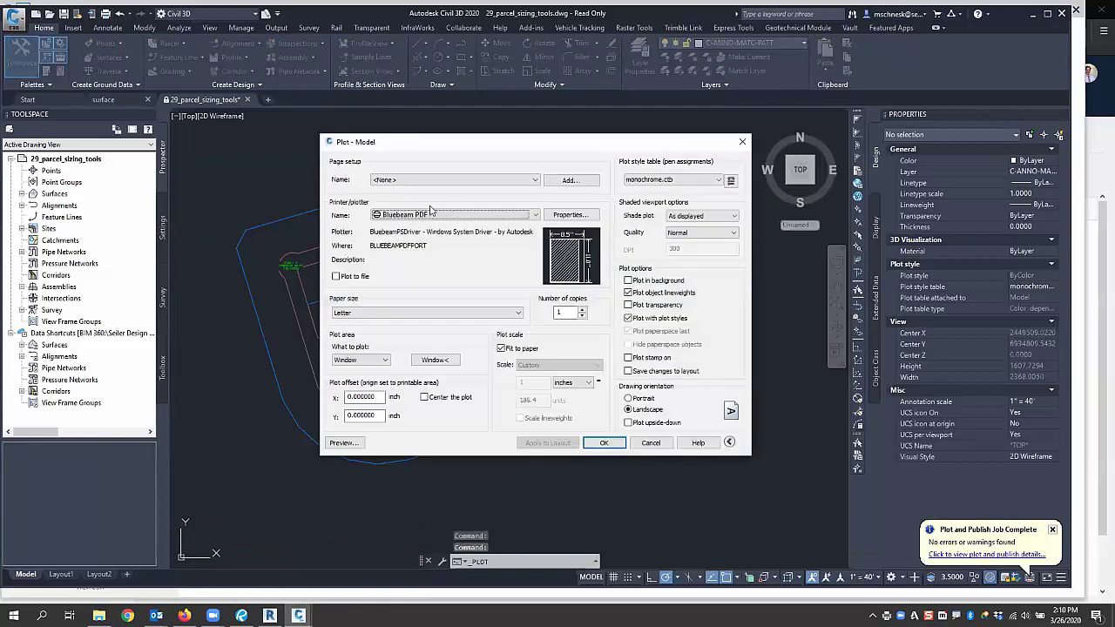
left_click(433, 215)
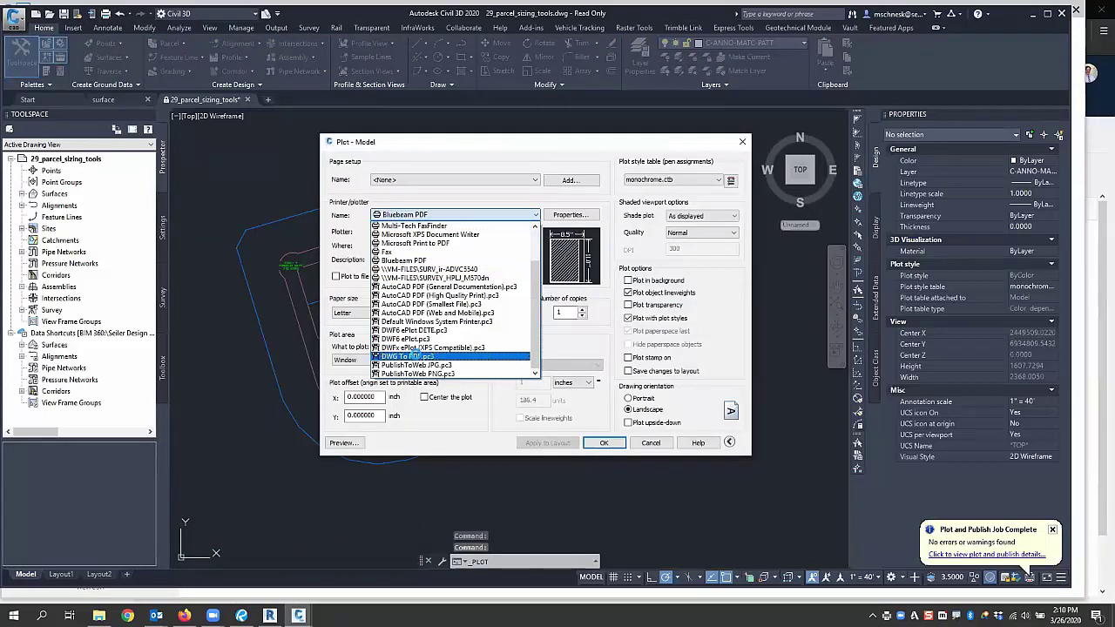
left_click(470, 347)
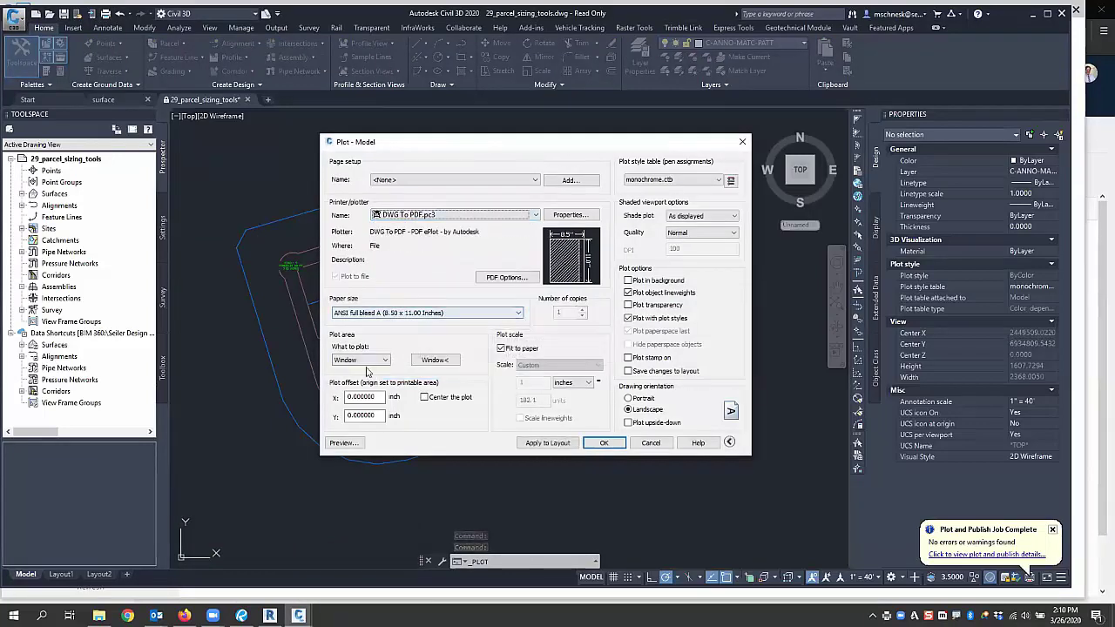
left_click(547, 442)
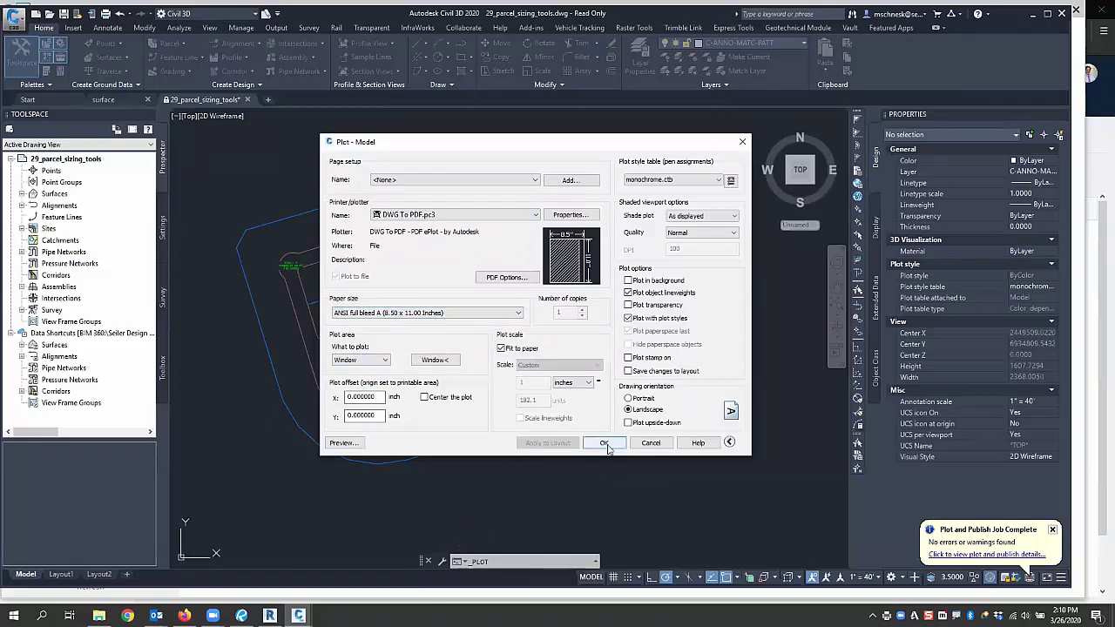
left_click(604, 443)
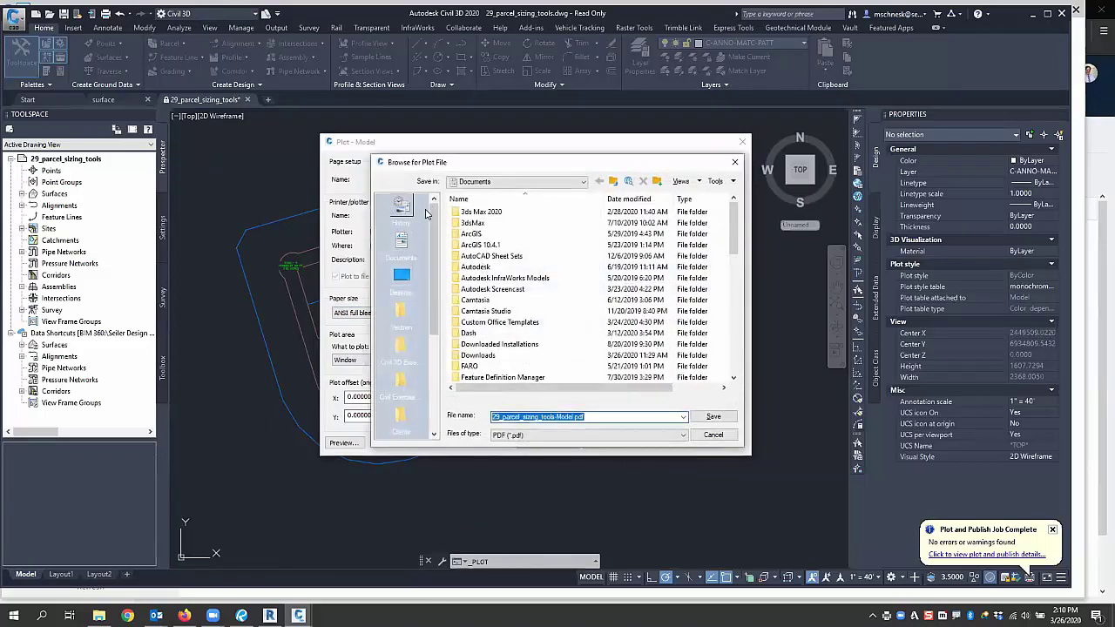
Save 29_parcel_sizing_tools-Model.pdf to the Seiler Design Solutions project's Project Data Files folder on the BIM 360 drive and remove the PDF's untitled viewports
left_click(518, 182)
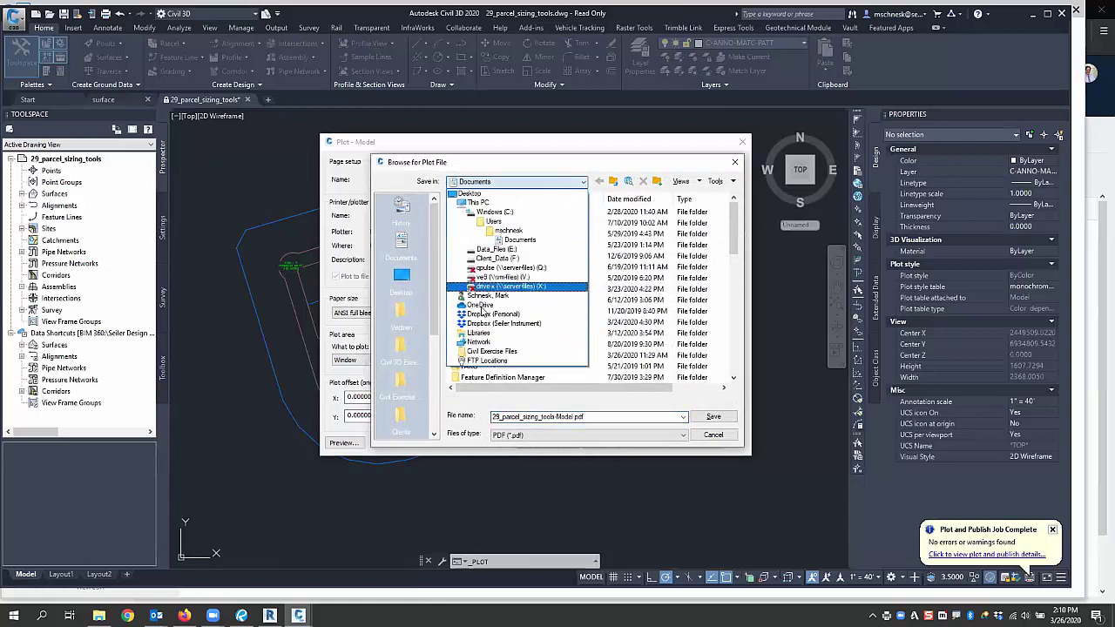
left_click(479, 202)
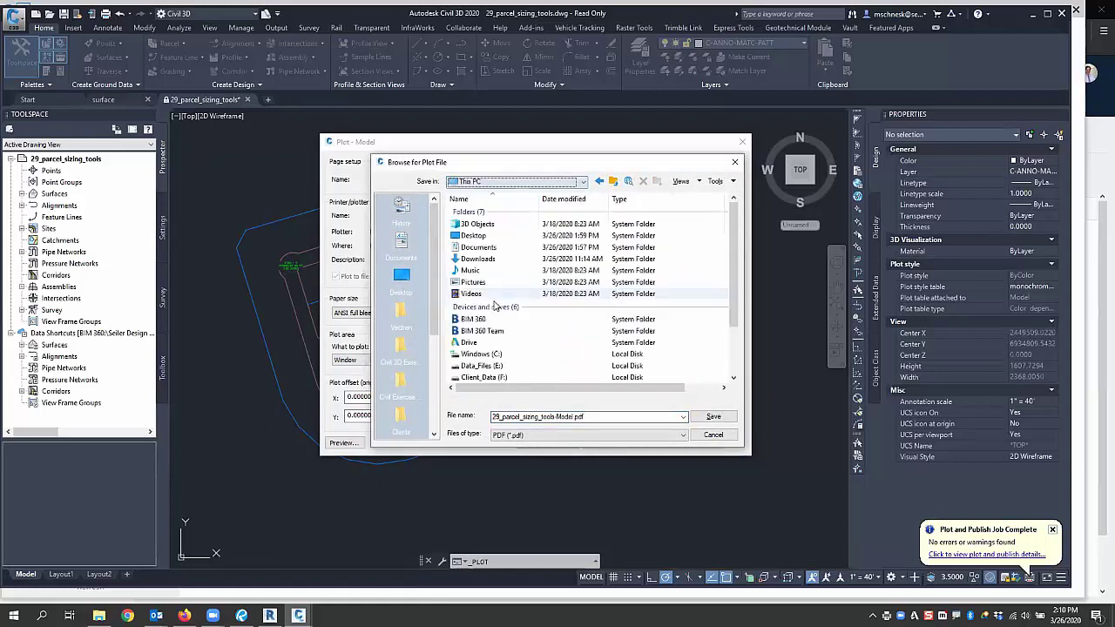
double_click(523, 321)
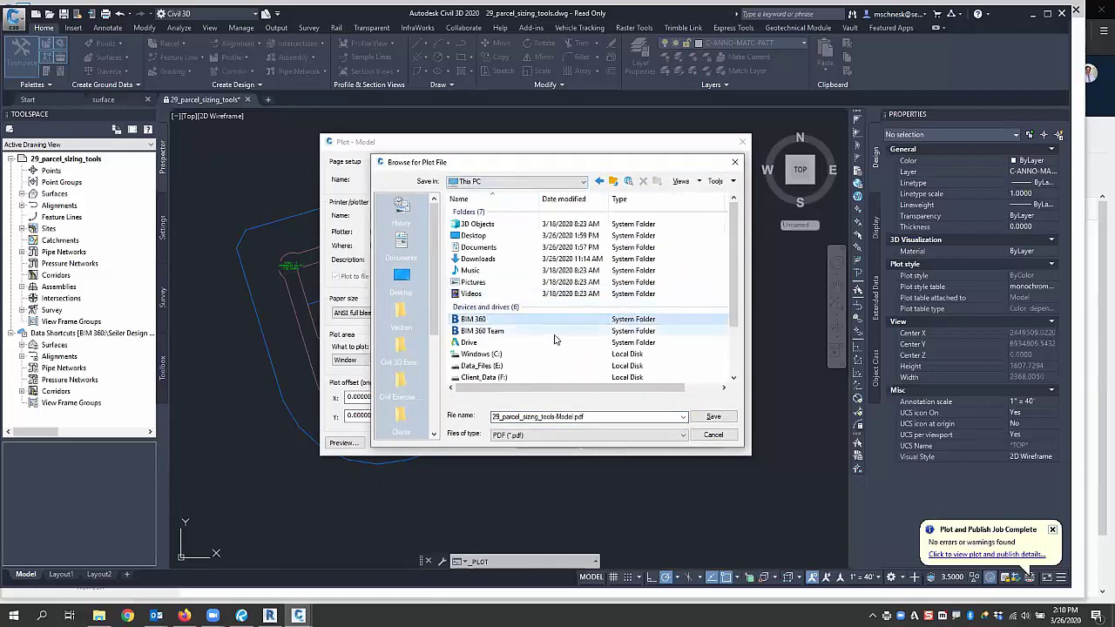
double_click(490, 224)
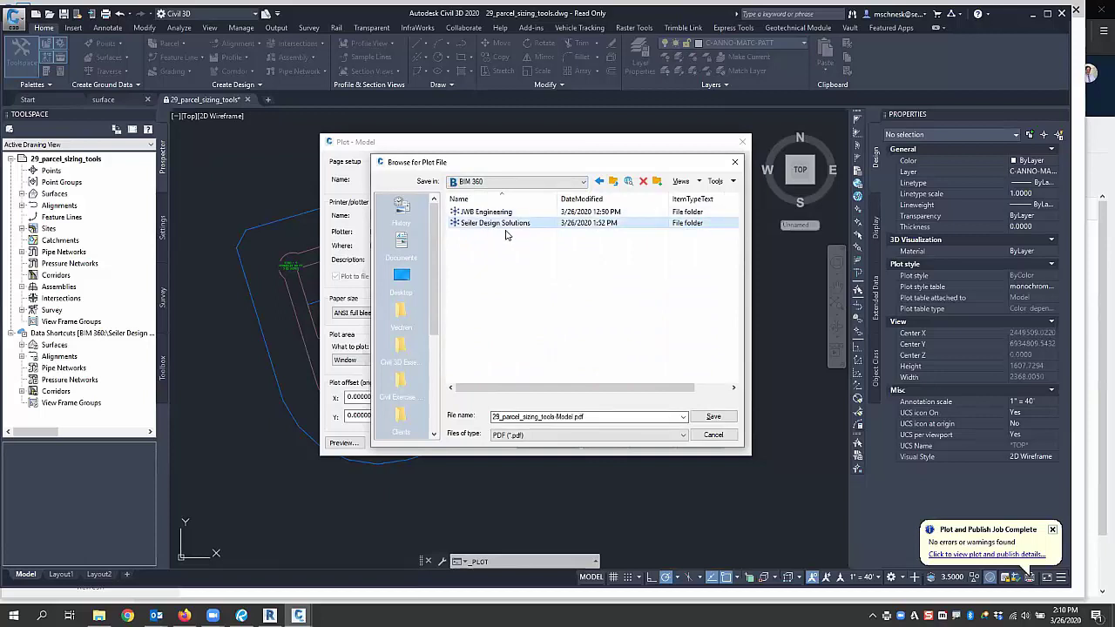
double_click(488, 212)
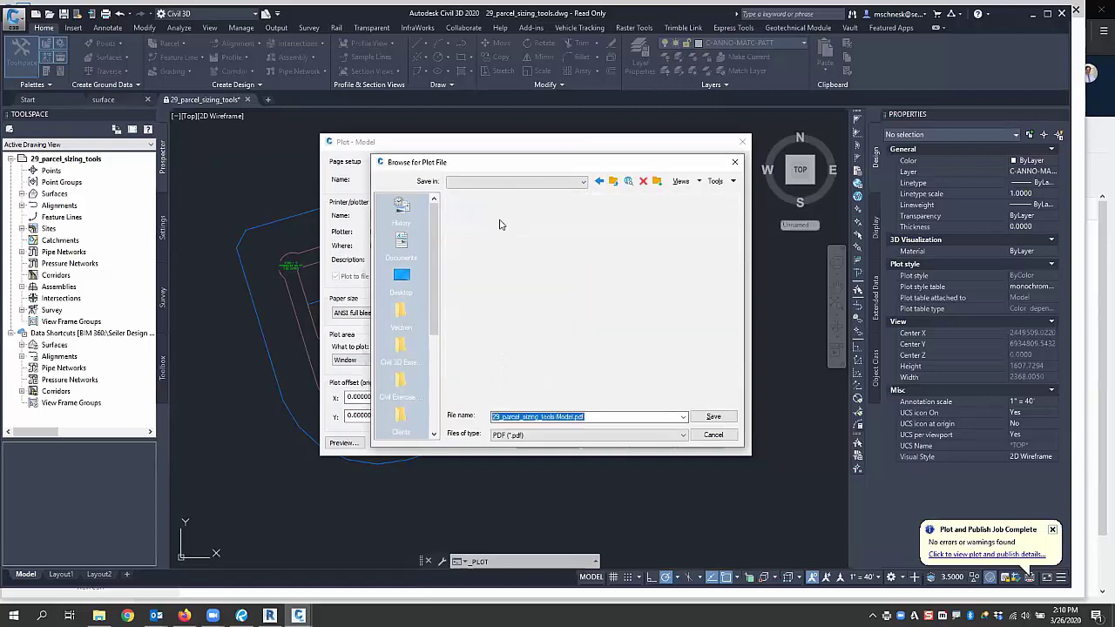
double_click(485, 214)
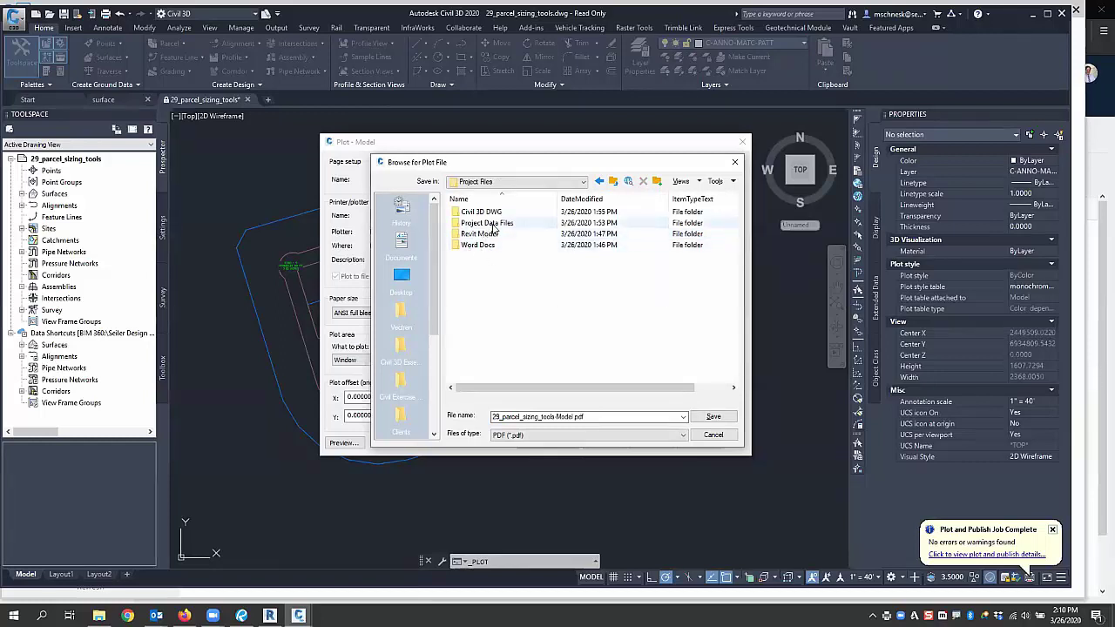
double_click(495, 224)
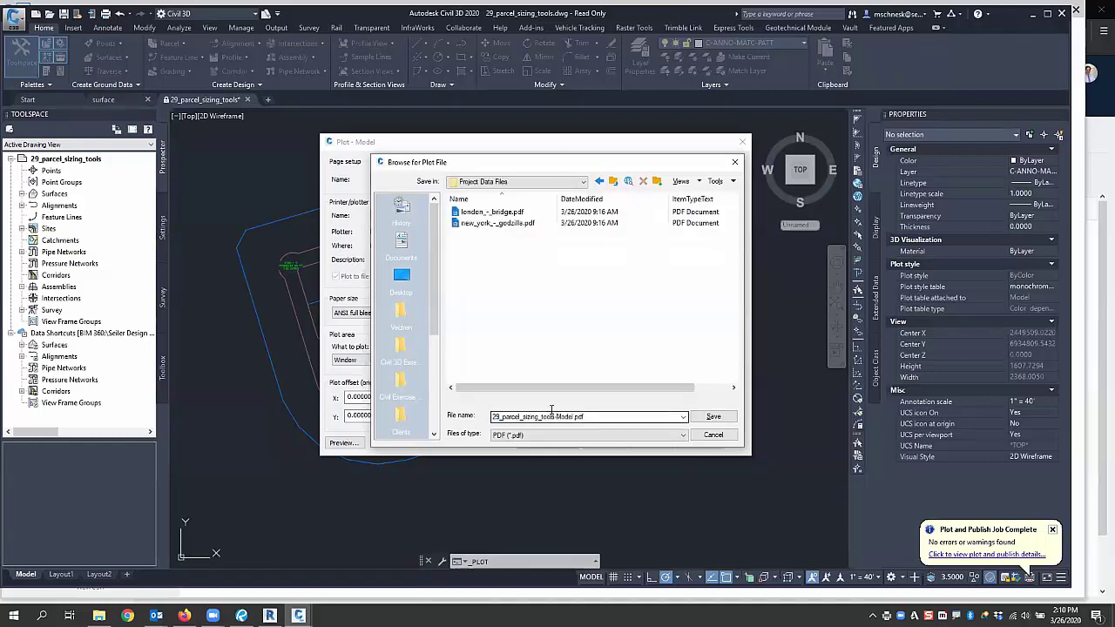
left_click(712, 417)
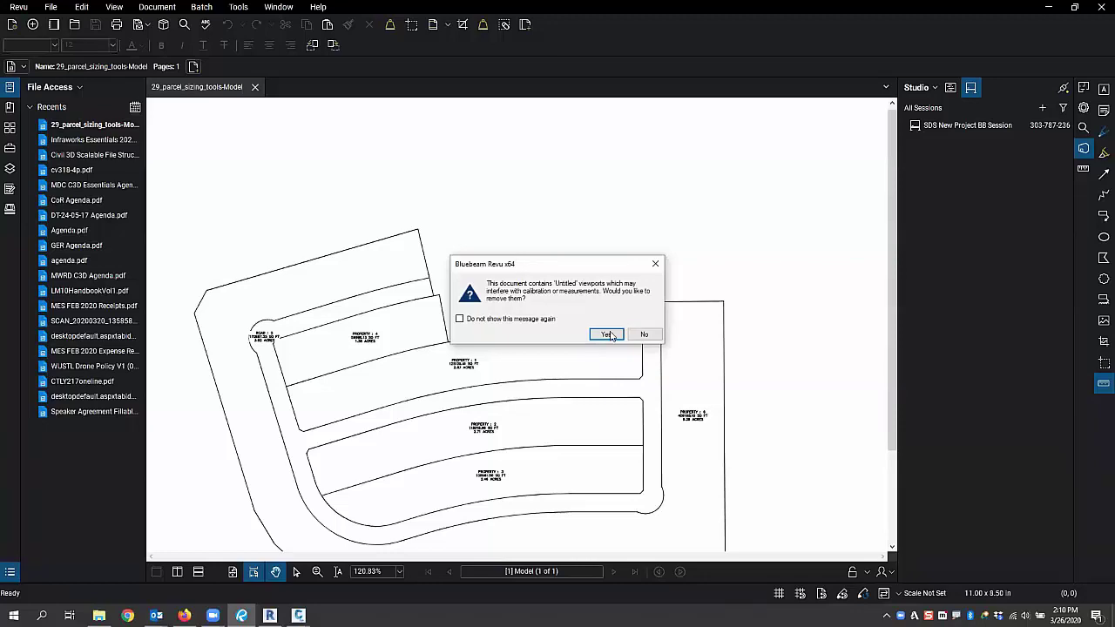
left_click(607, 335)
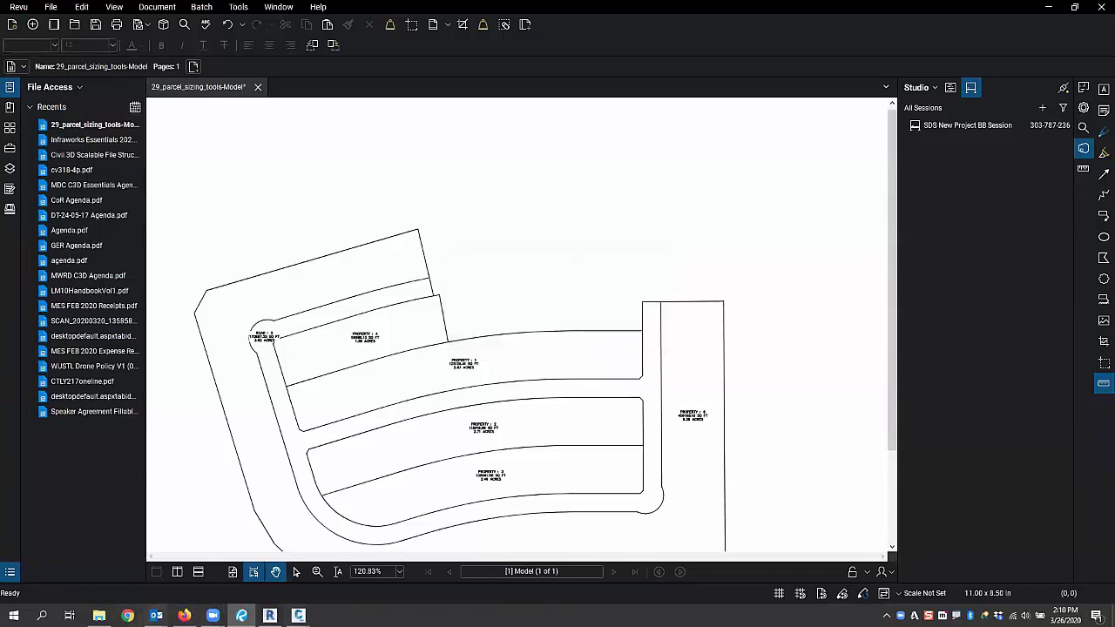
Switch to BIM 360 in Firefox and open Document Management for the 32620 Test Project
left_click(184, 616)
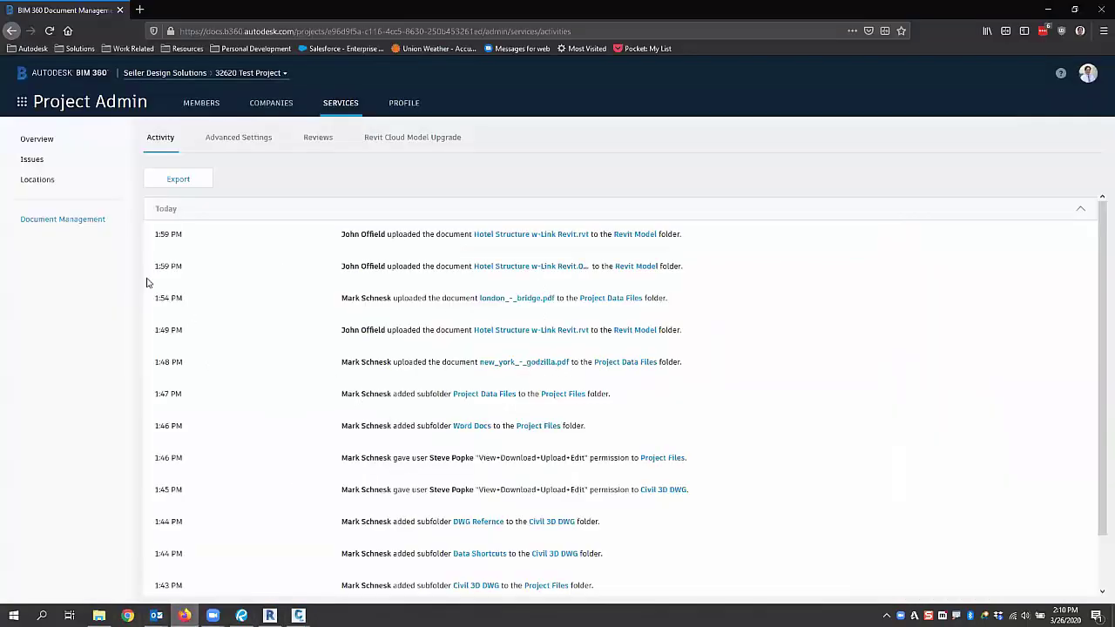
left_click(49, 107)
left_click(183, 167)
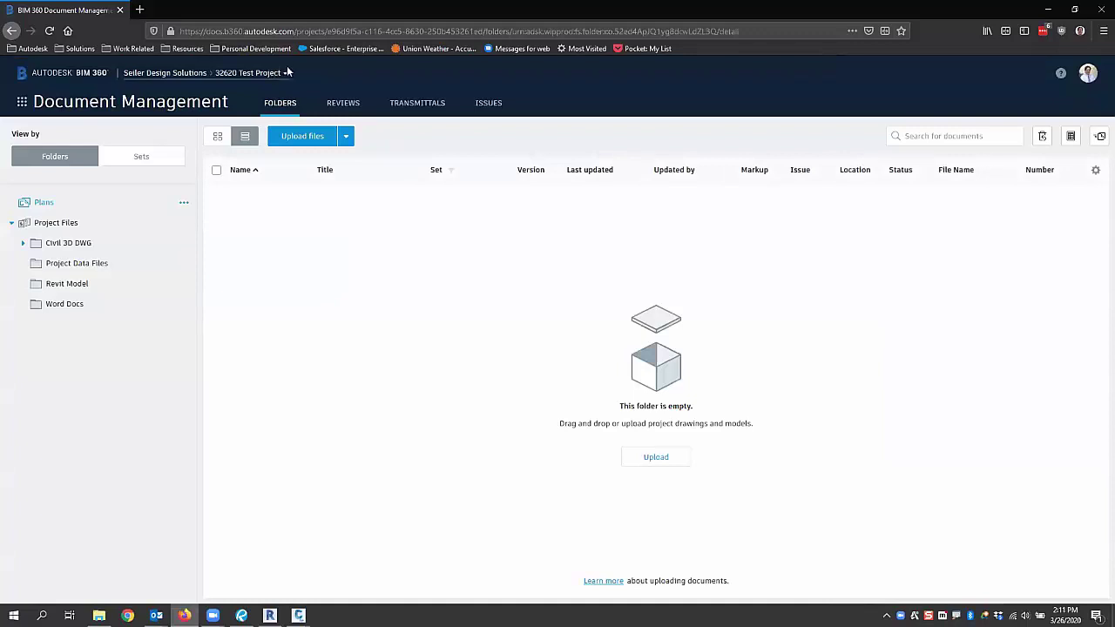
Open 29_parcel_sizing_tools-Model.pdf from the Project Data Files folder, review its issues, markups and version history, and close it
left_click(71, 266)
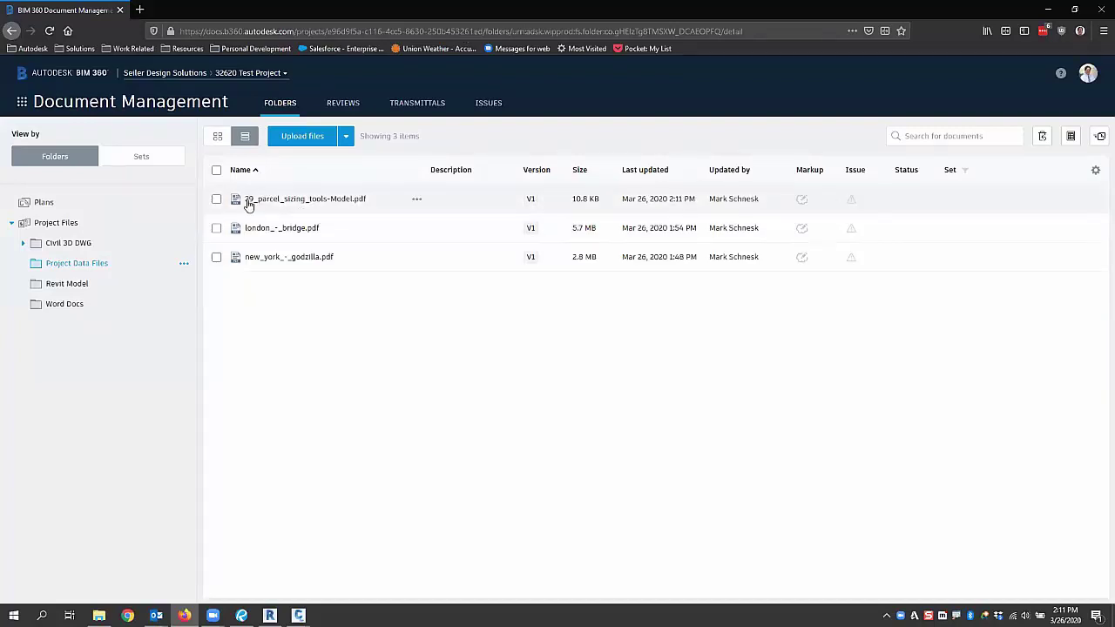
left_click(280, 200)
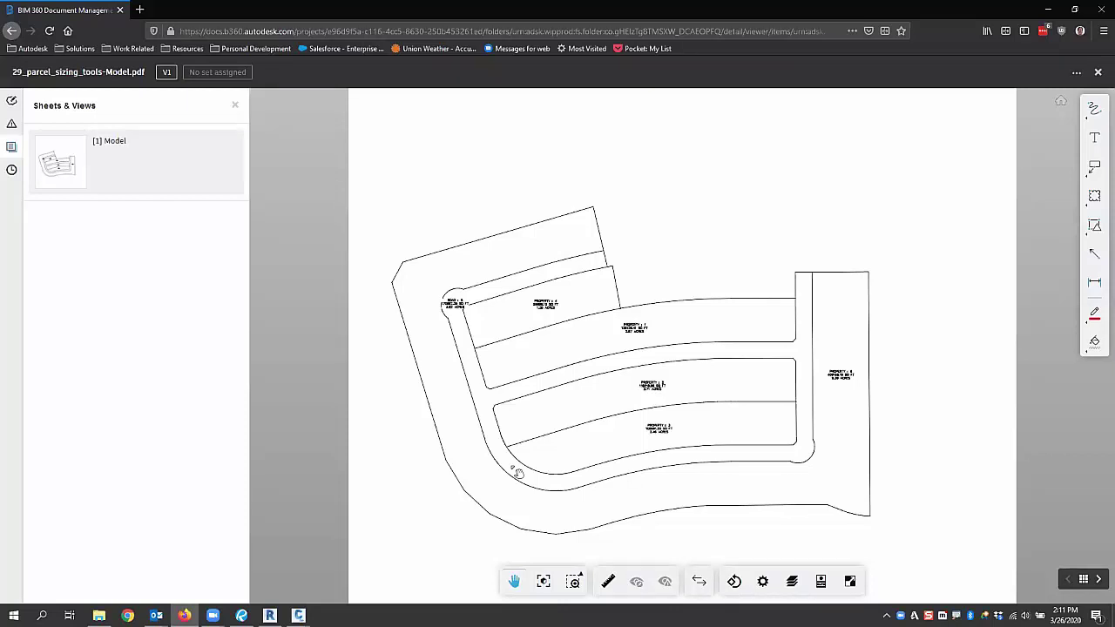
left_click(12, 125)
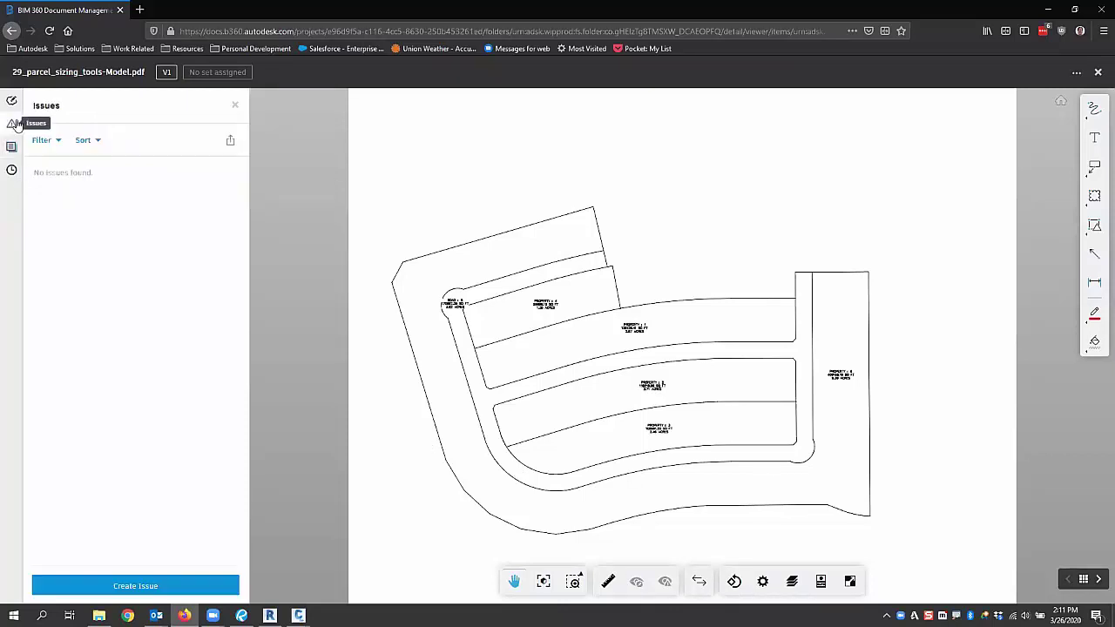
left_click(11, 101)
left_click(10, 167)
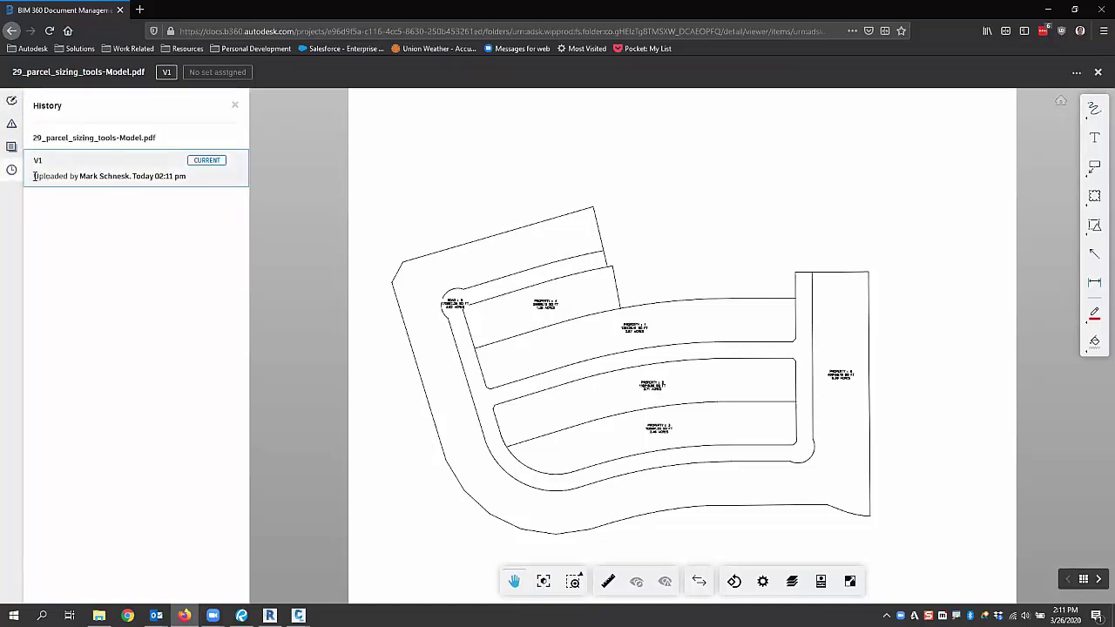
left_click_drag(35, 176, 206, 190)
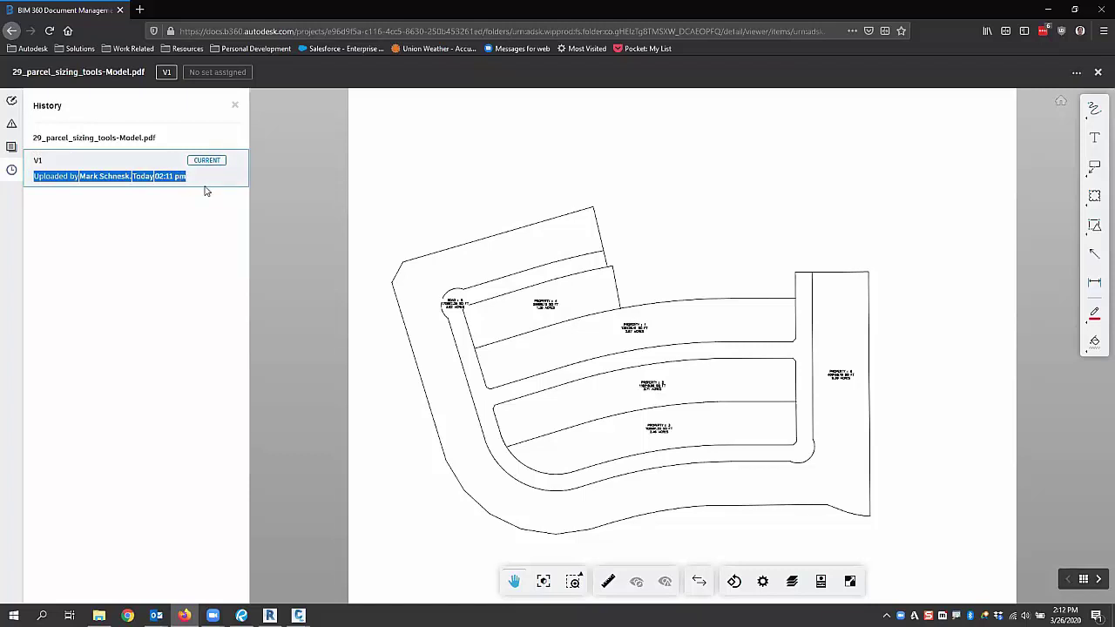
left_click(1099, 74)
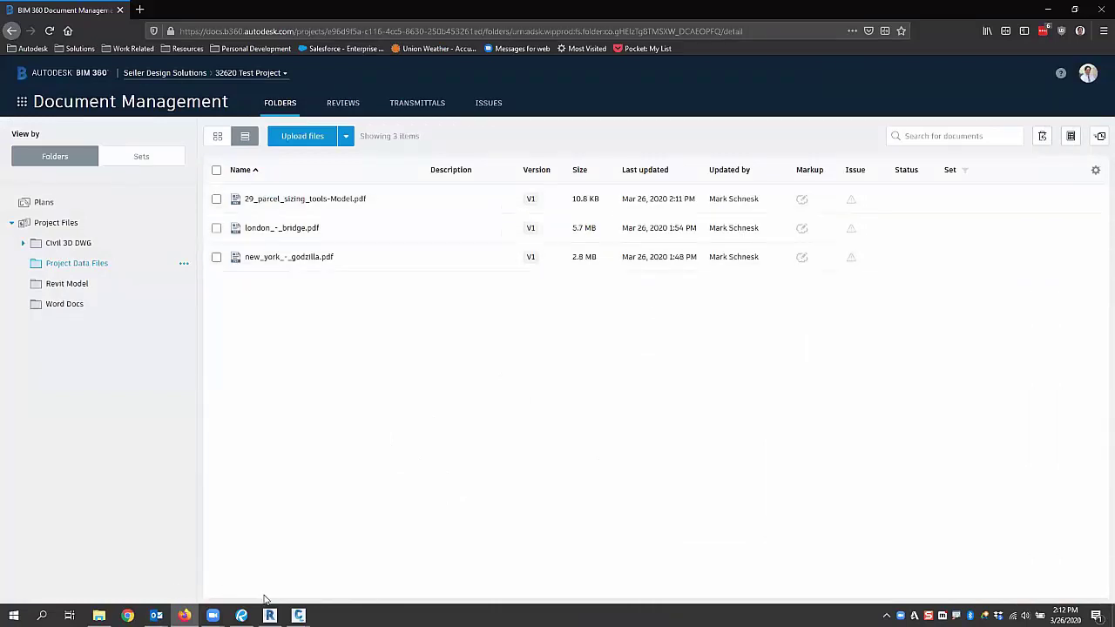
Switch to Civil 3D and start creating parcels with the Slide Line tool, using Site 1 and the Property parcel style
left_click(298, 616)
left_click(332, 577)
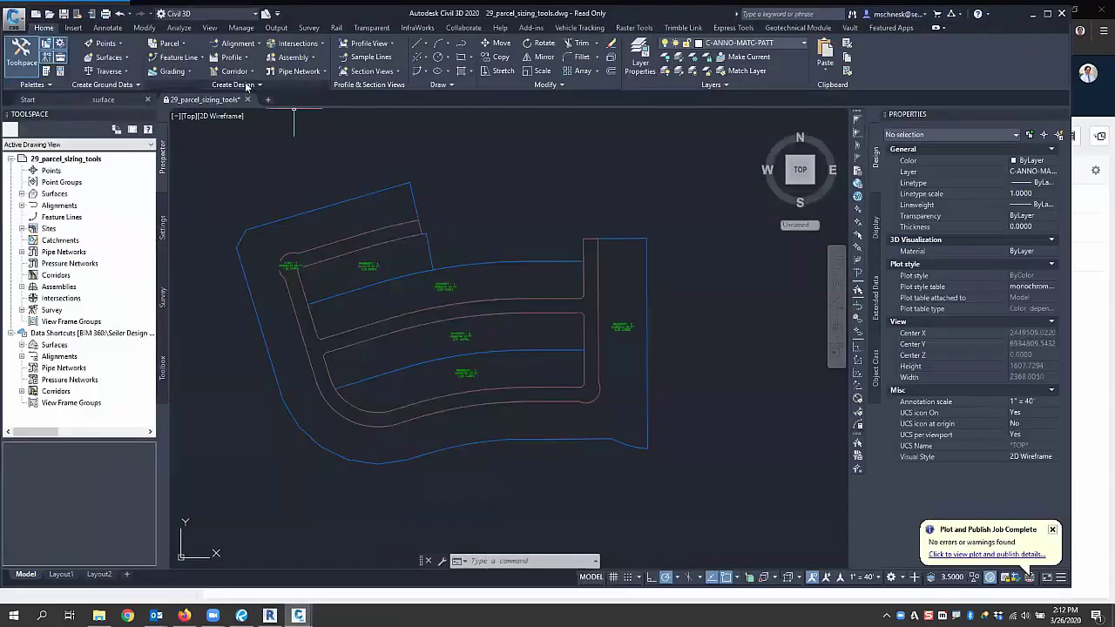
left_click(171, 43)
left_click(185, 63)
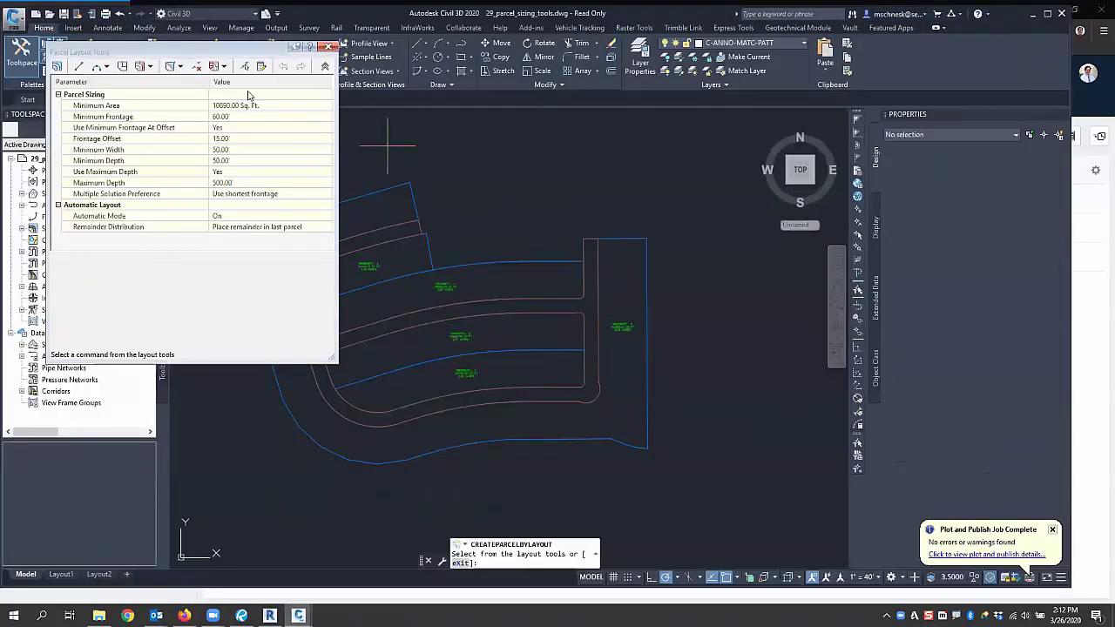
left_click(151, 67)
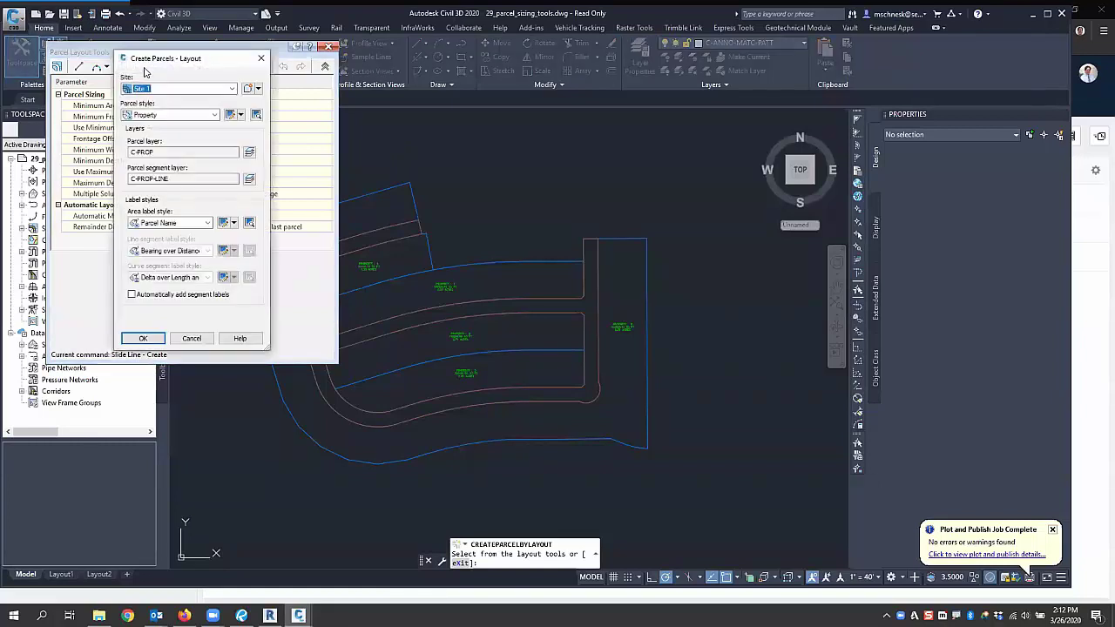
left_click(144, 338)
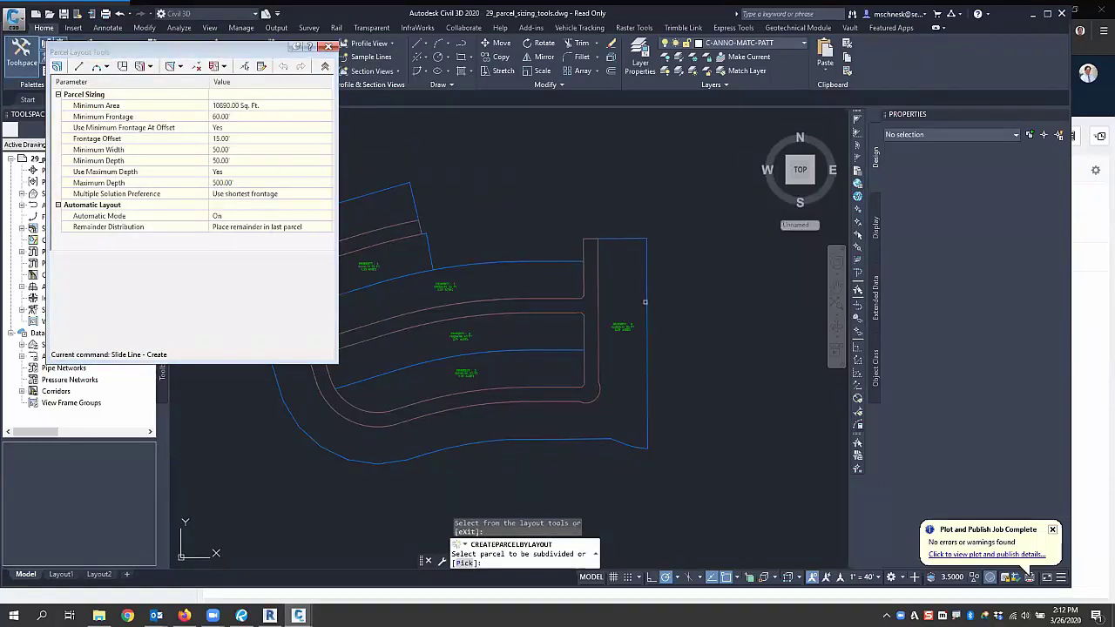
Subdivide the outer perimeter parcel along its full road frontage with lot lines at 90 degrees, and accept the layout
scroll(755, 343, "down", 2)
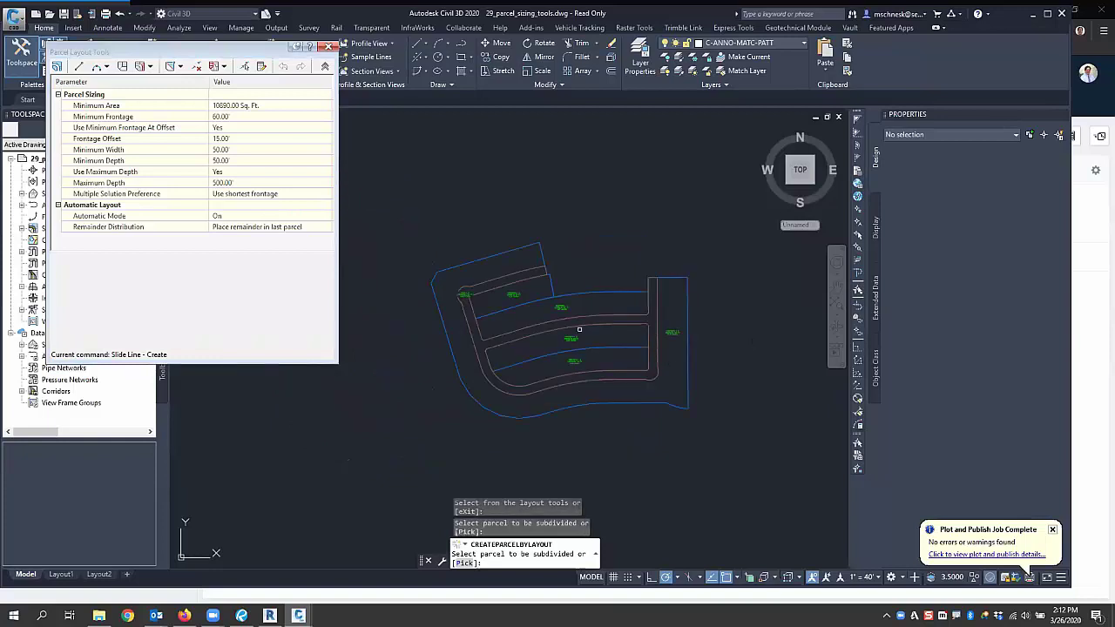
left_click(675, 334)
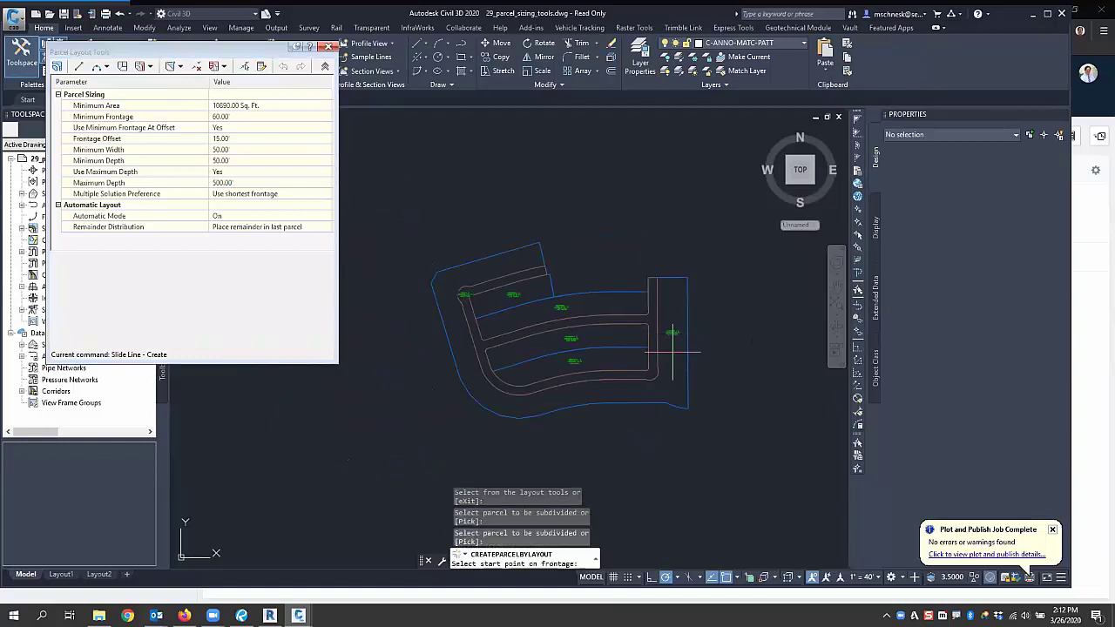
left_click(544, 266)
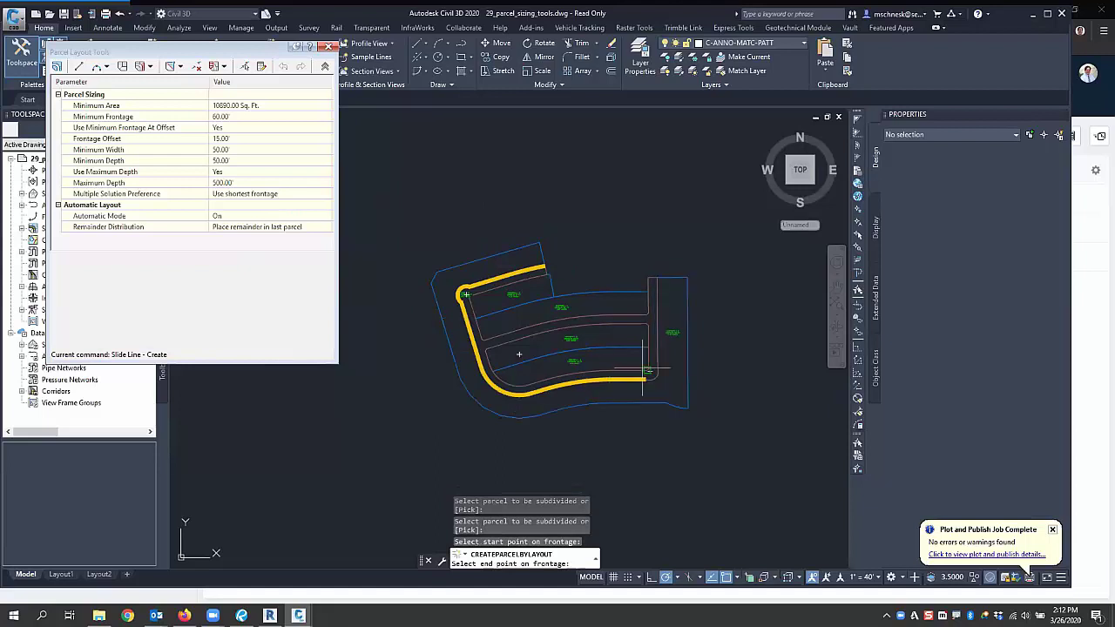
left_click(657, 279)
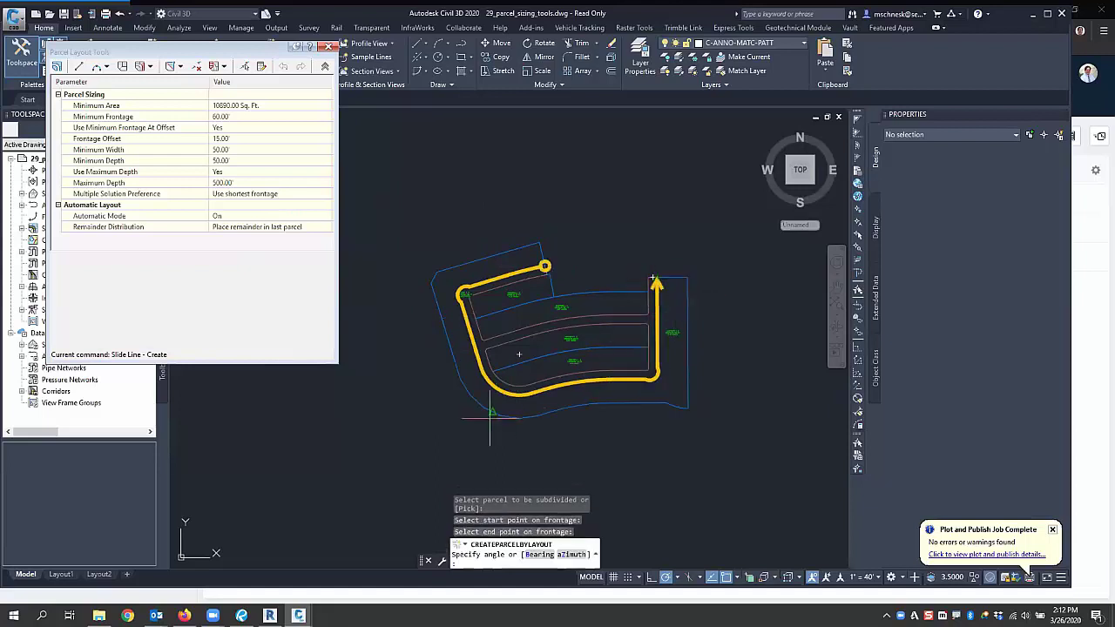
type("90")
key("Return")
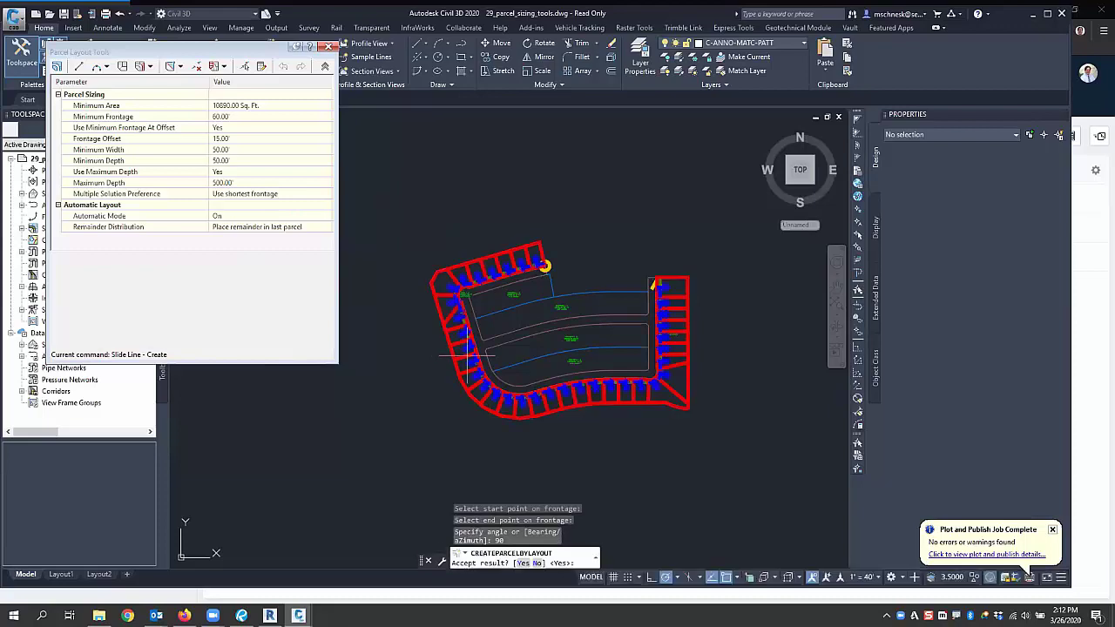
key("Return")
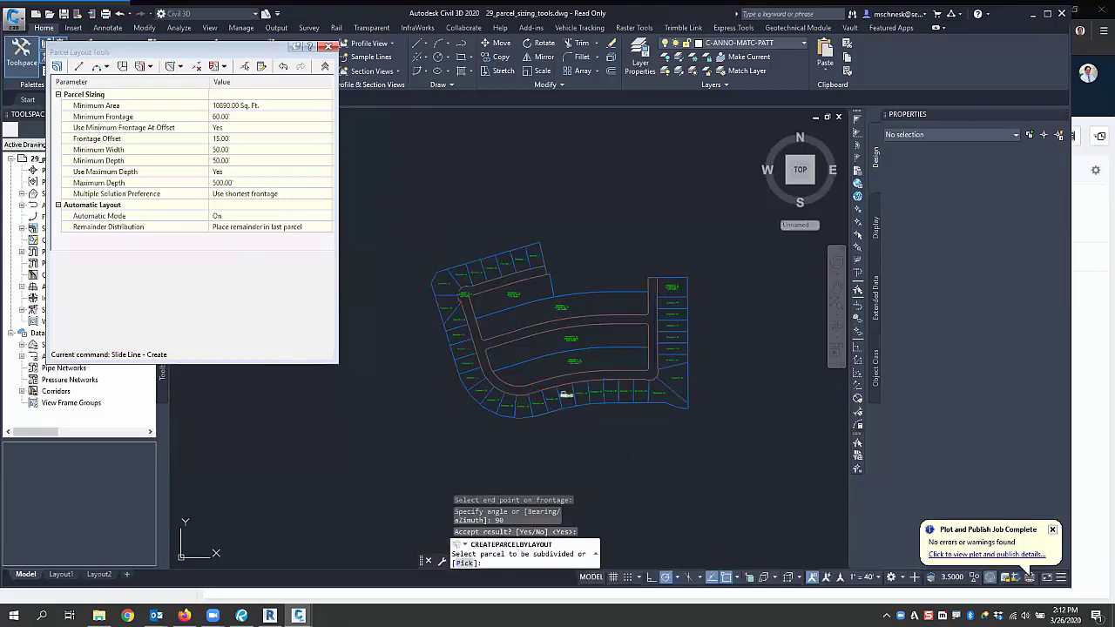
key("Escape")
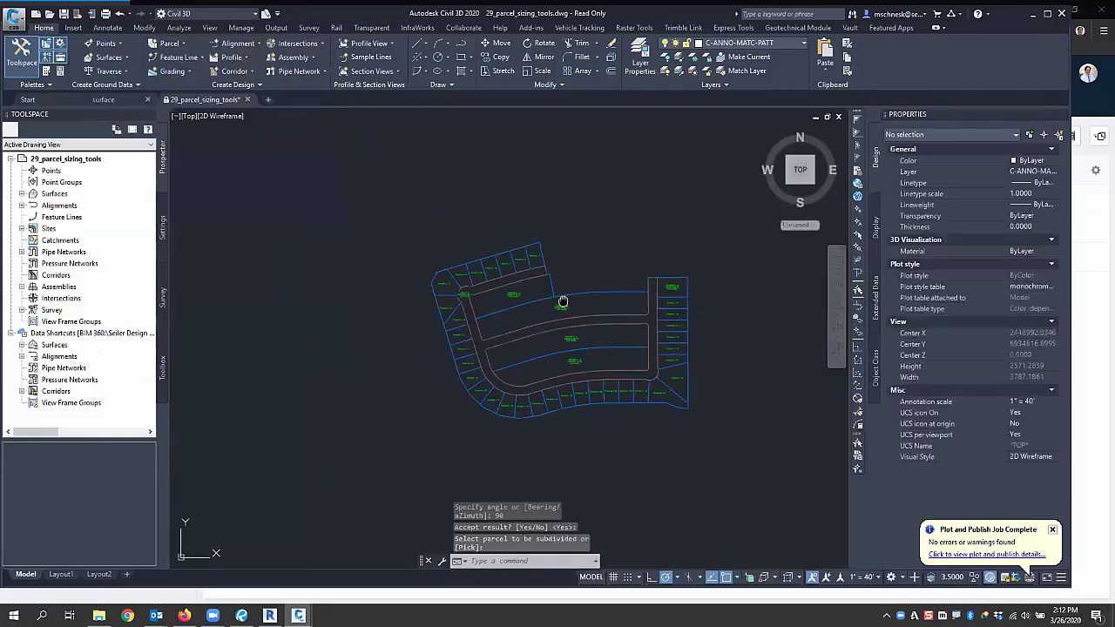
Try to plot the drawing with DWG To PDF over 29_parcel_sizing_tools-Model.pdf in the Project Data Files folder
left_click(118, 14)
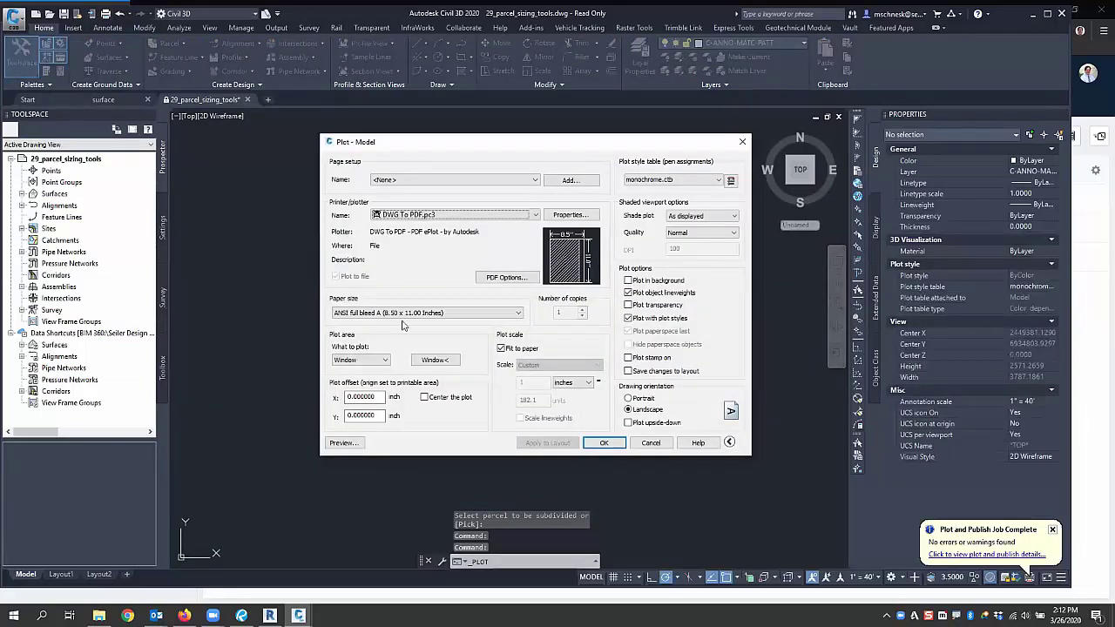
left_click(603, 444)
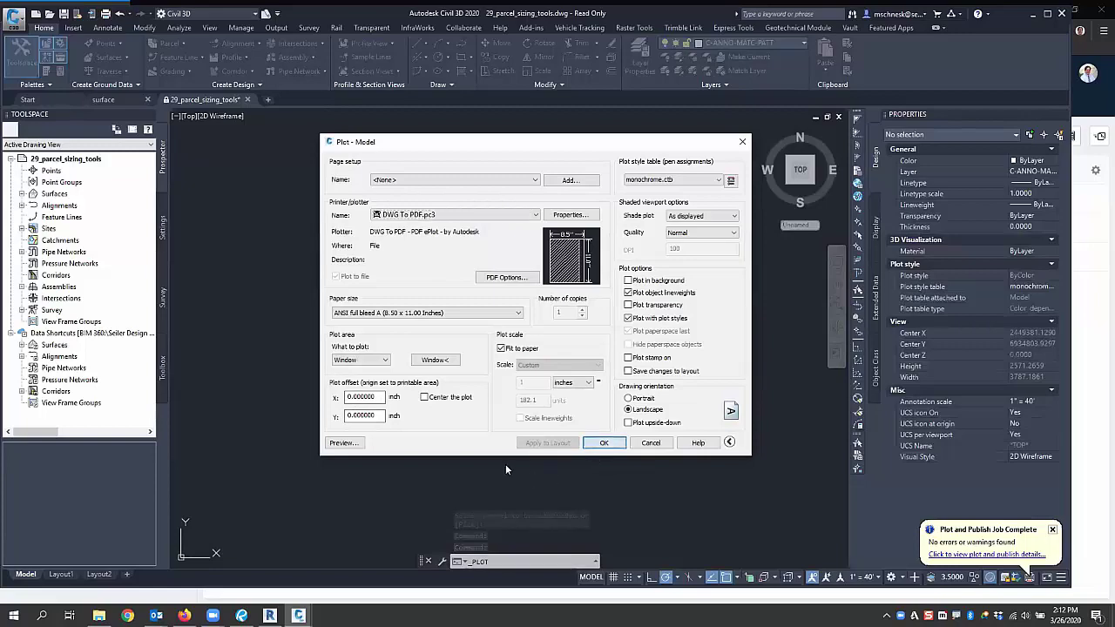
left_click(518, 215)
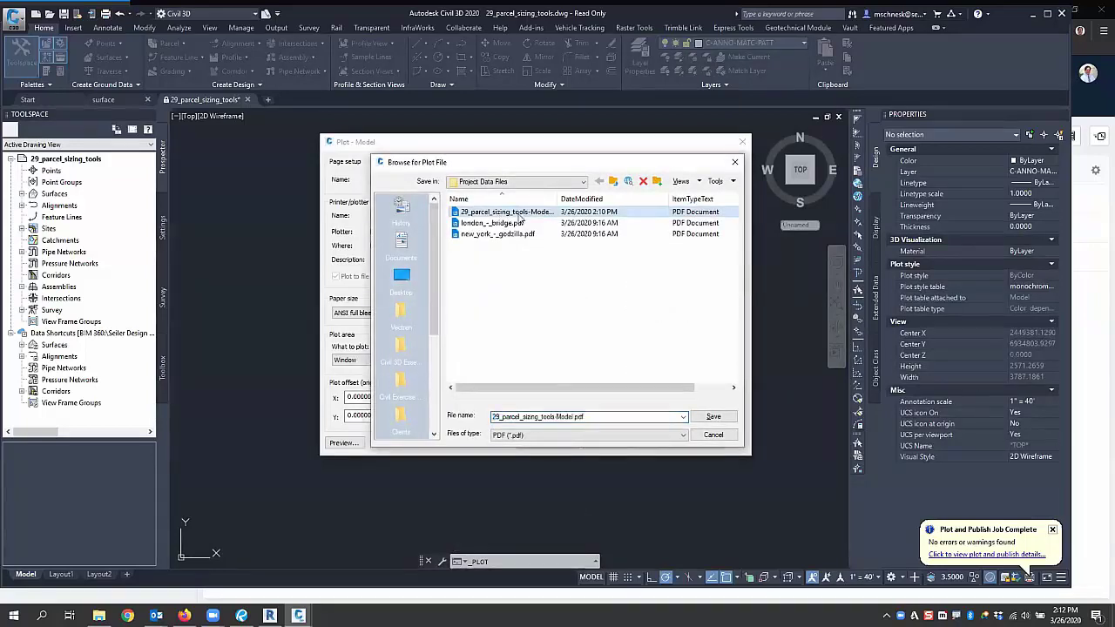
left_click(714, 417)
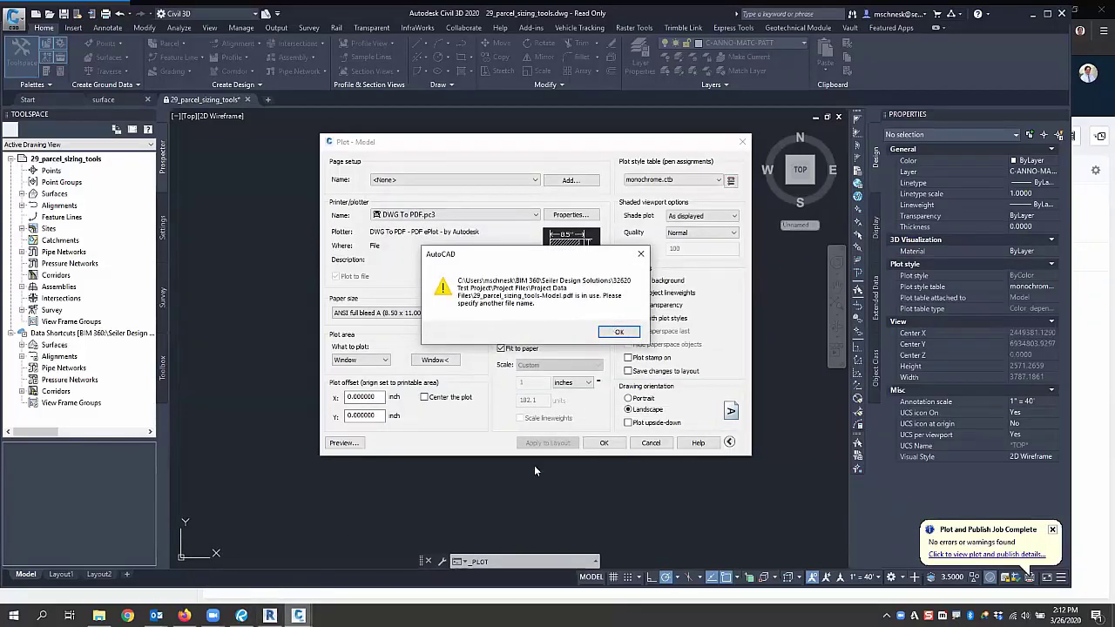
left_click(612, 336)
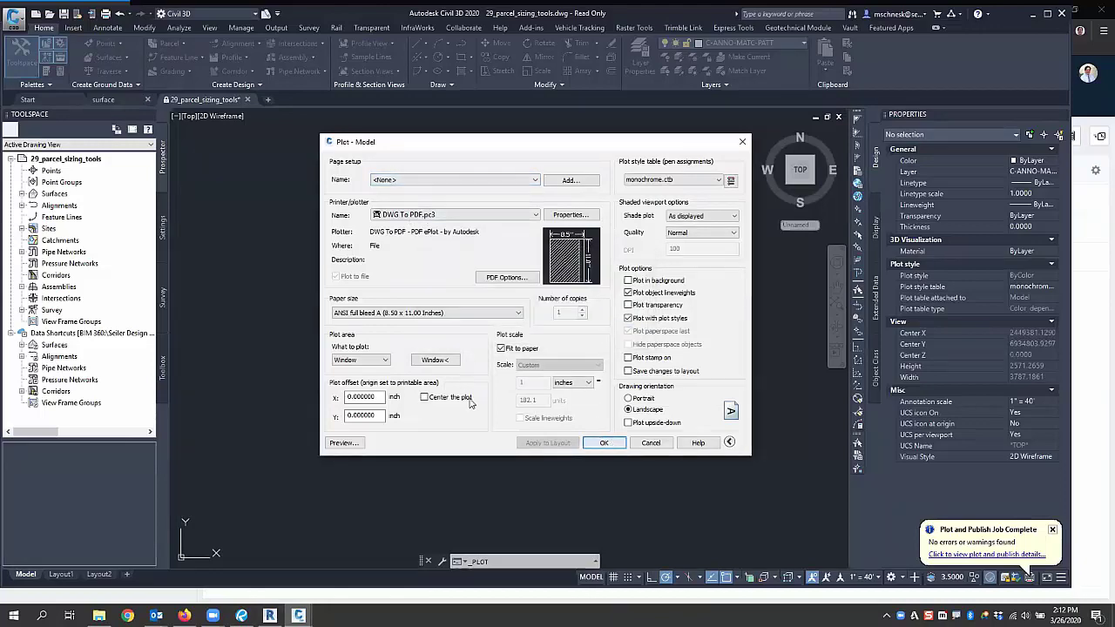
Plot the drawing to the Desktop as 29_parcel_sizing_tools-Model.pdf
key("Return")
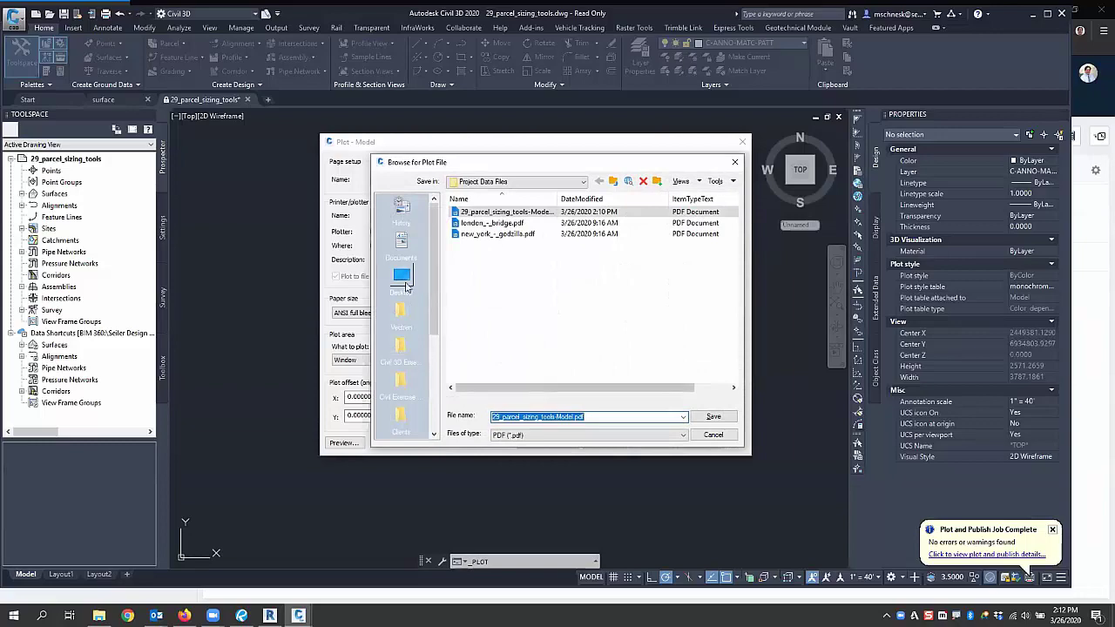
left_click(405, 279)
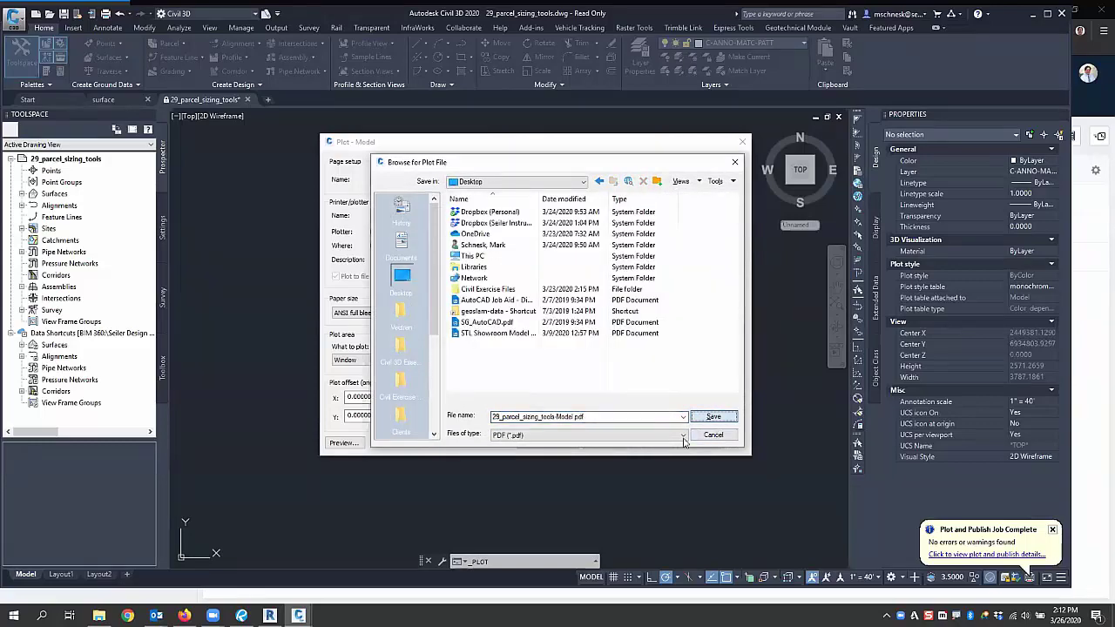
left_click(714, 416)
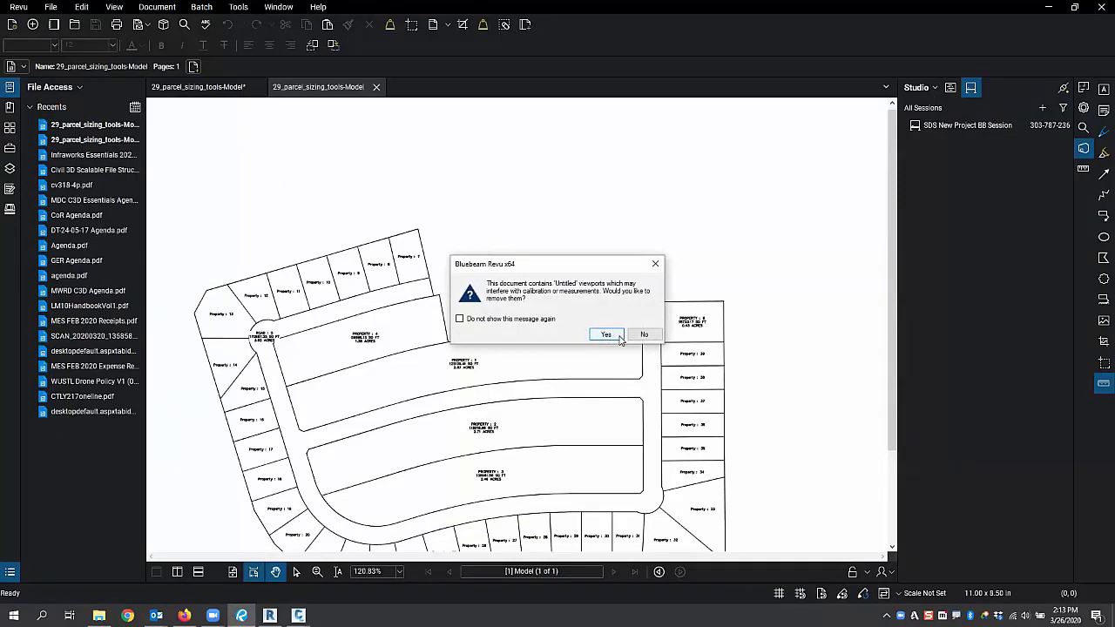
Remove the untitled viewports from the newly plotted PDF and close Bluebeam Revu without saving changes
left_click(608, 336)
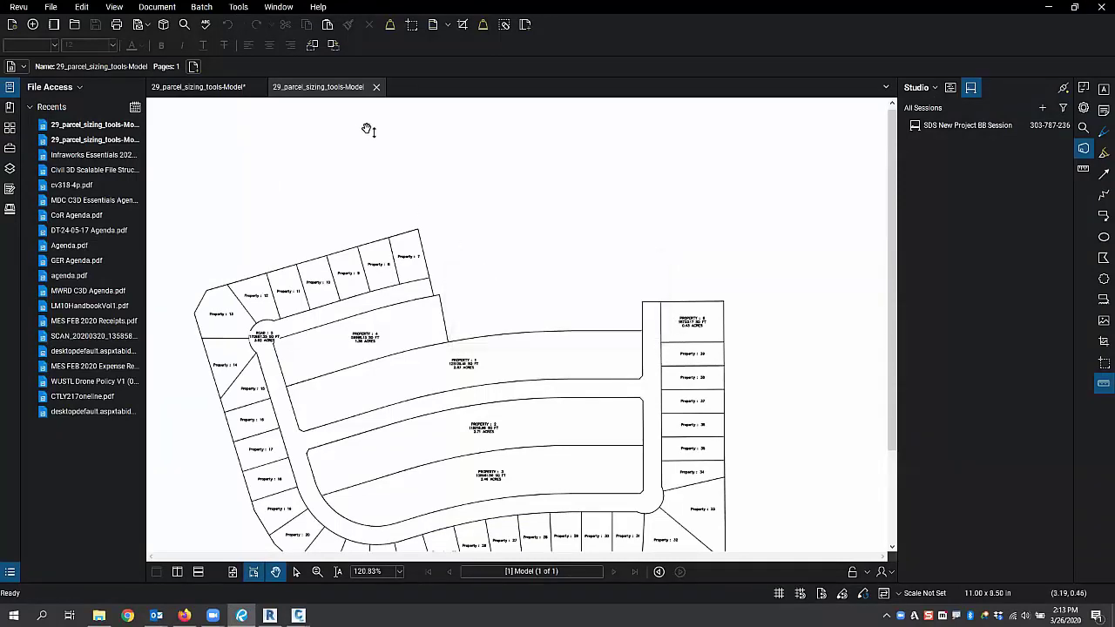
left_click(1100, 7)
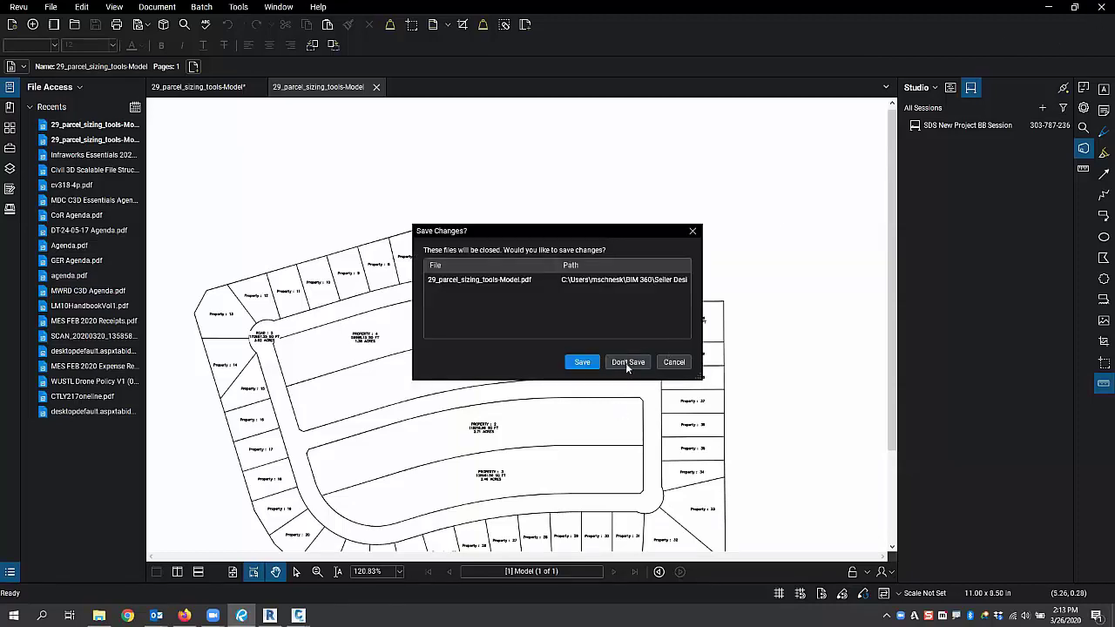
left_click(628, 363)
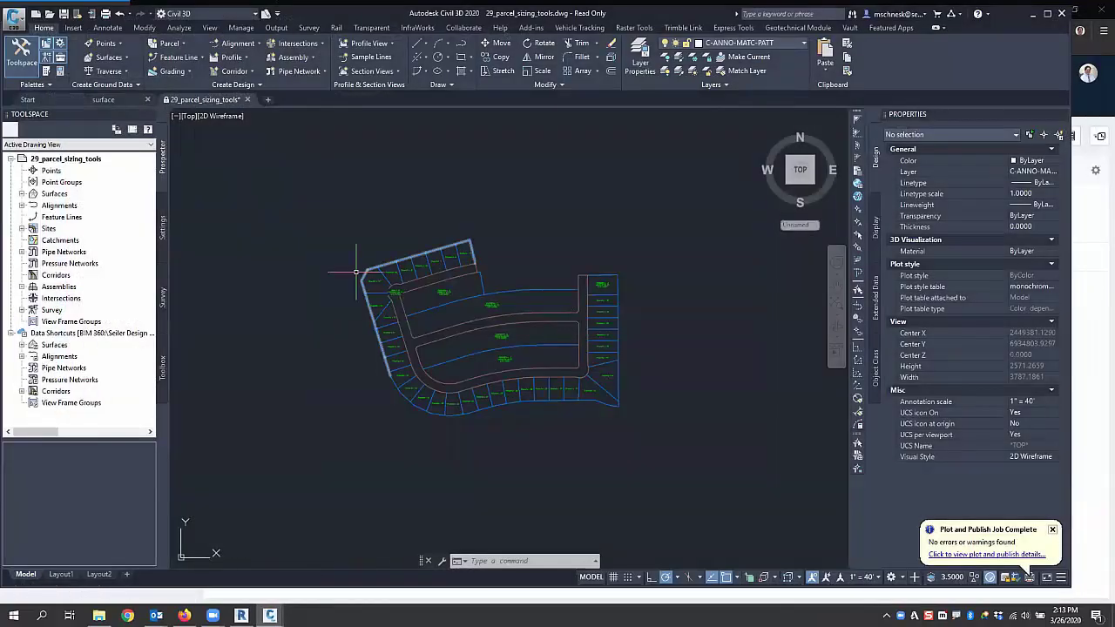
Plot the drawing over 29_parcel_sizing_tools-Model.pdf in the Project Data Files folder of the BIM 360 32620 Test Project under Seiler Design Solutions
left_click(104, 16)
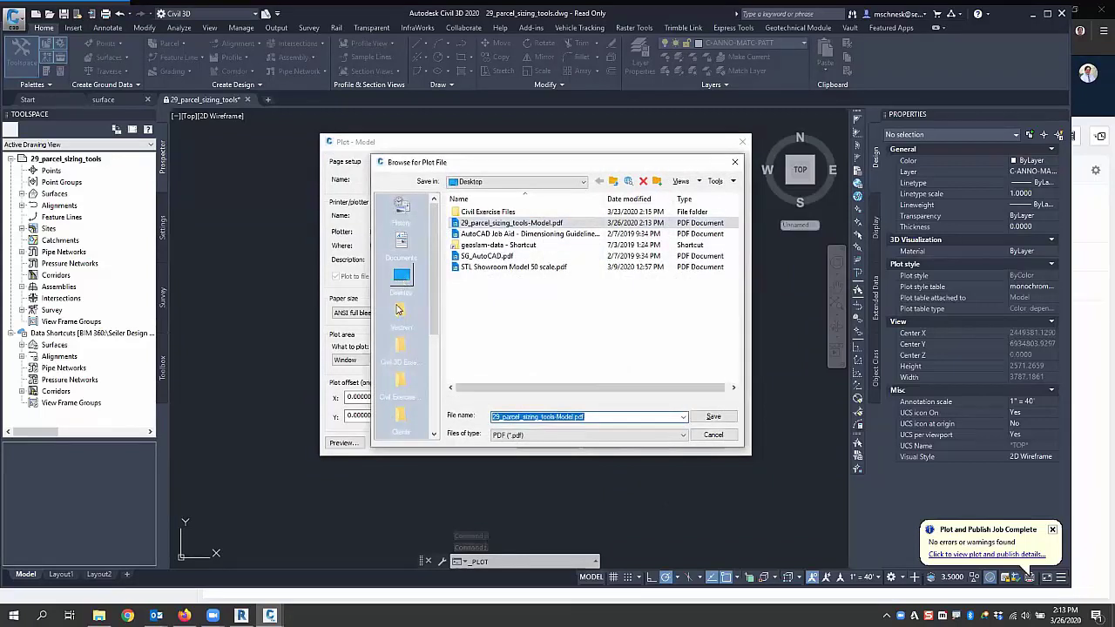
left_click(506, 182)
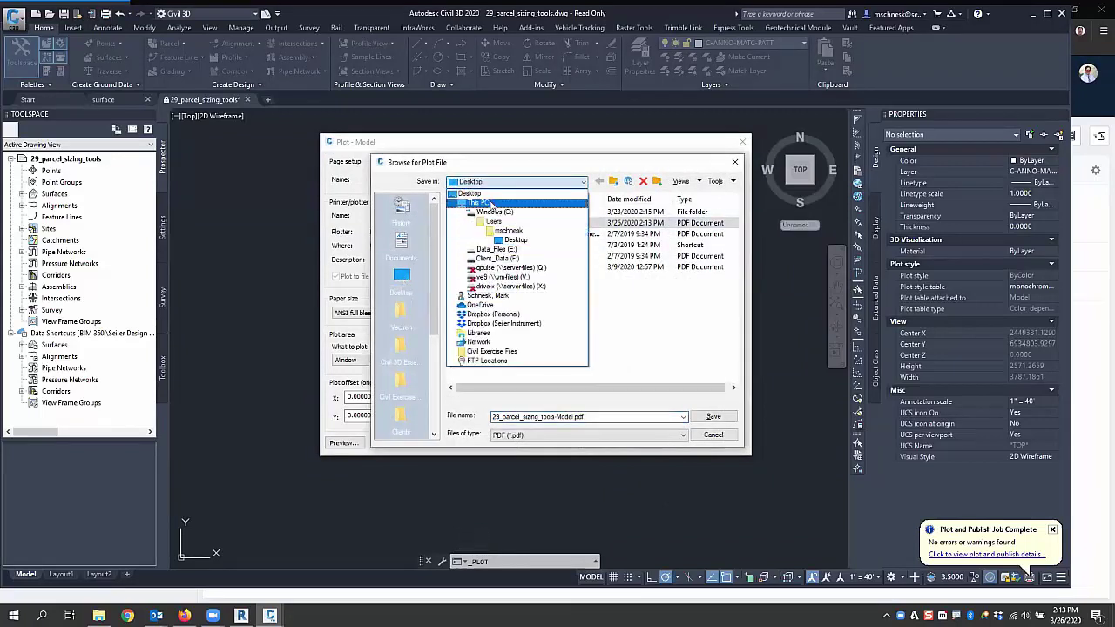
left_click(493, 204)
double_click(476, 324)
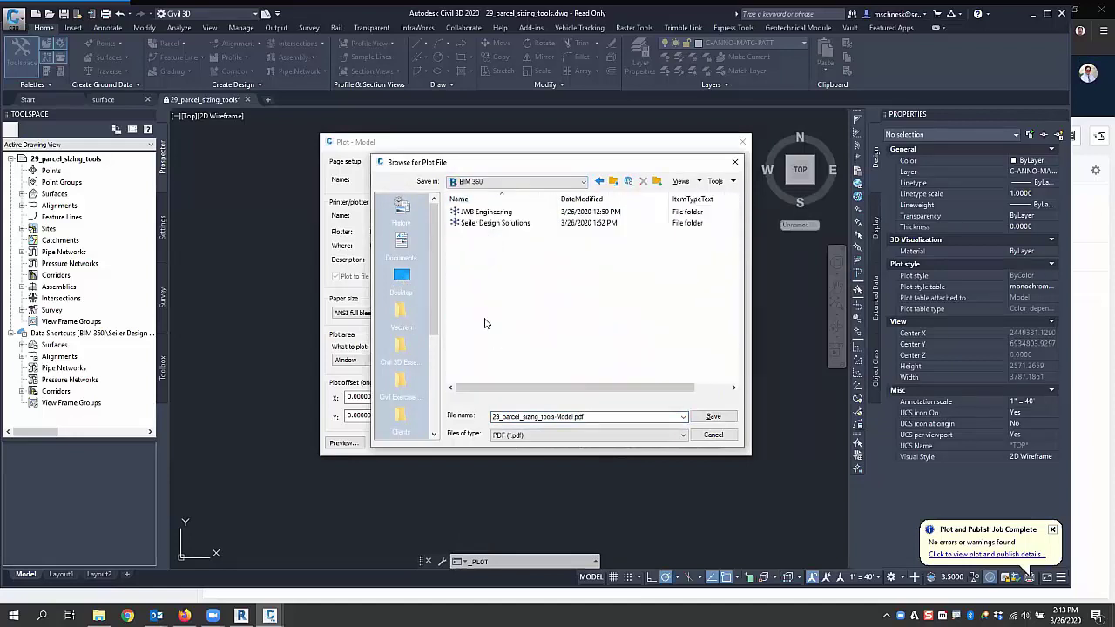
double_click(471, 223)
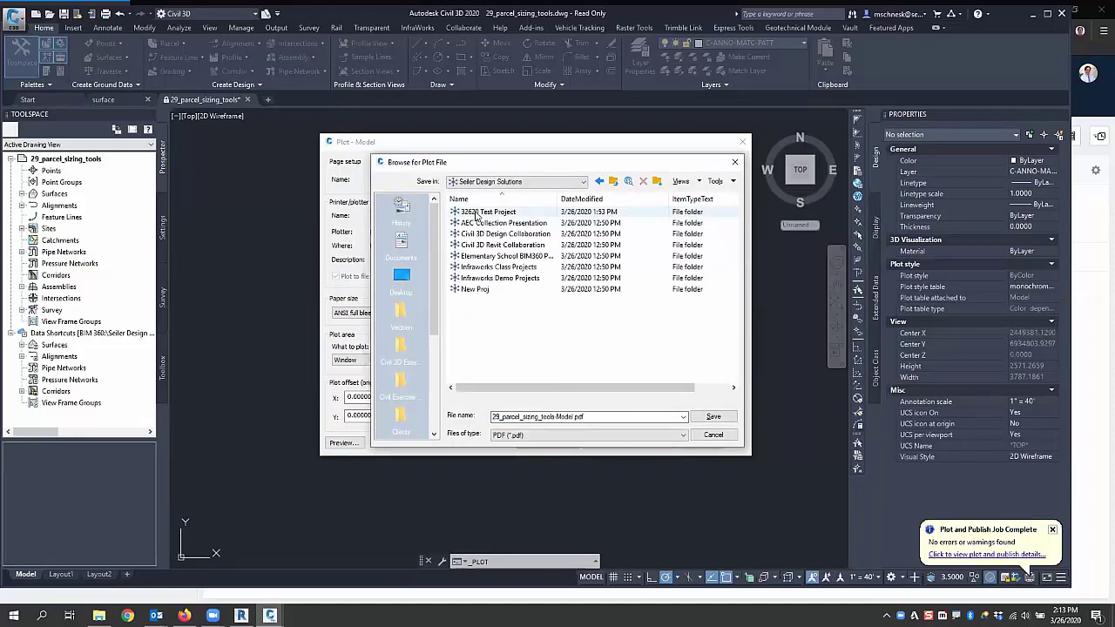
double_click(495, 213)
double_click(485, 216)
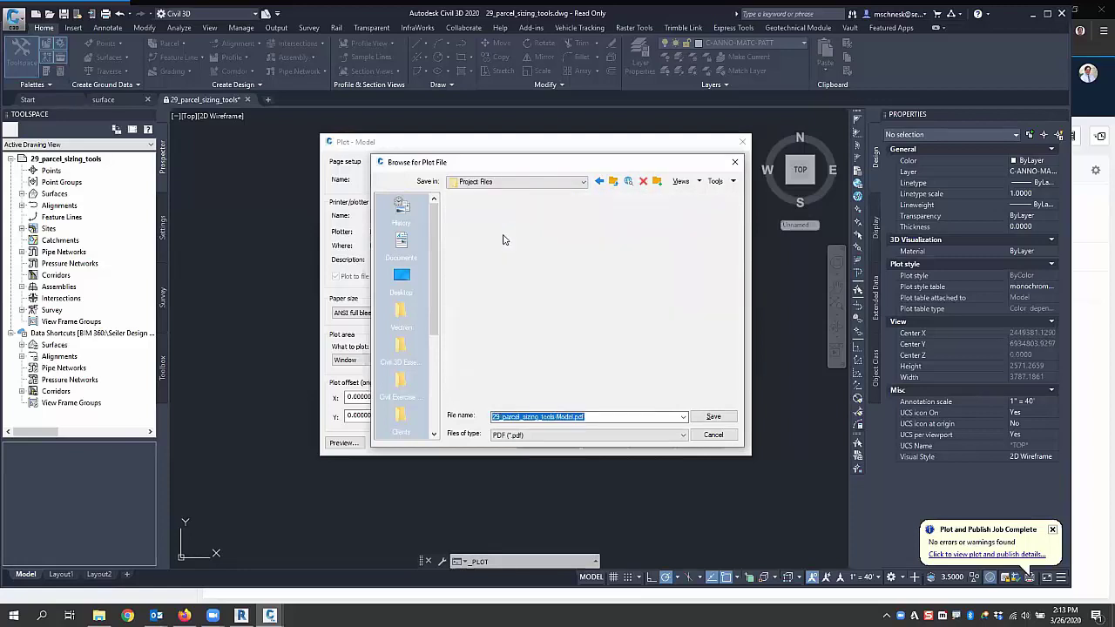
double_click(486, 223)
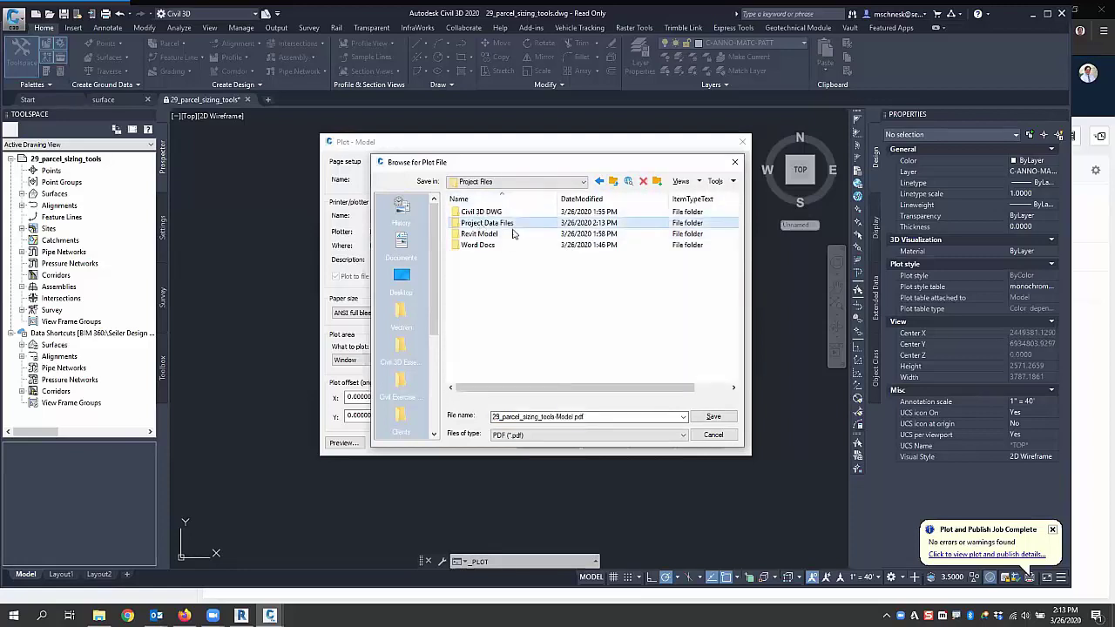
left_click(492, 214)
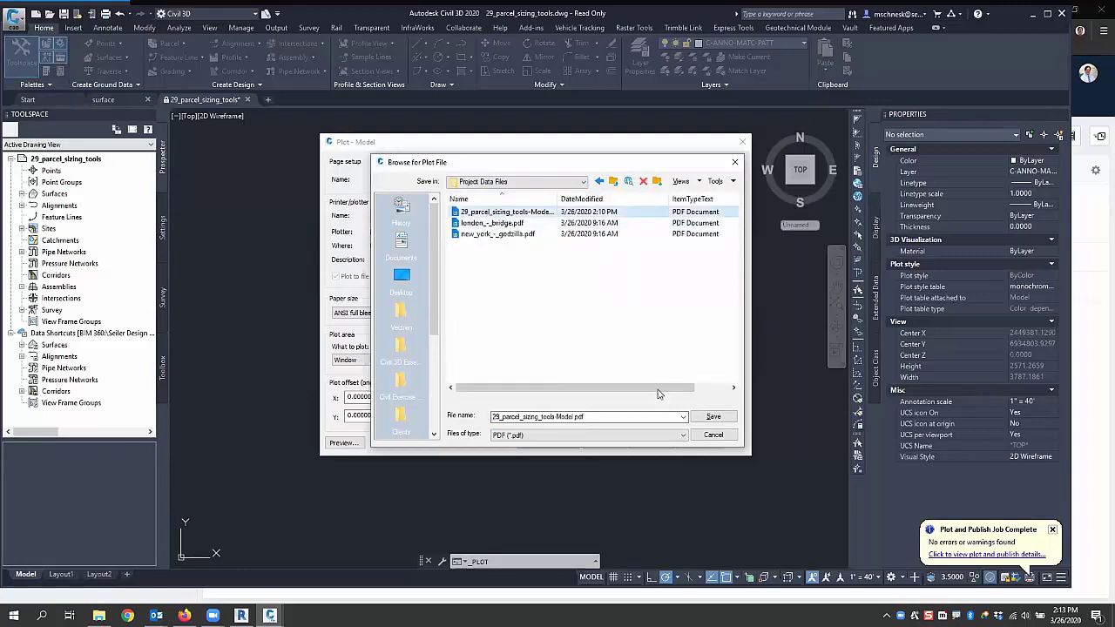
left_click(714, 418)
left_click(590, 322)
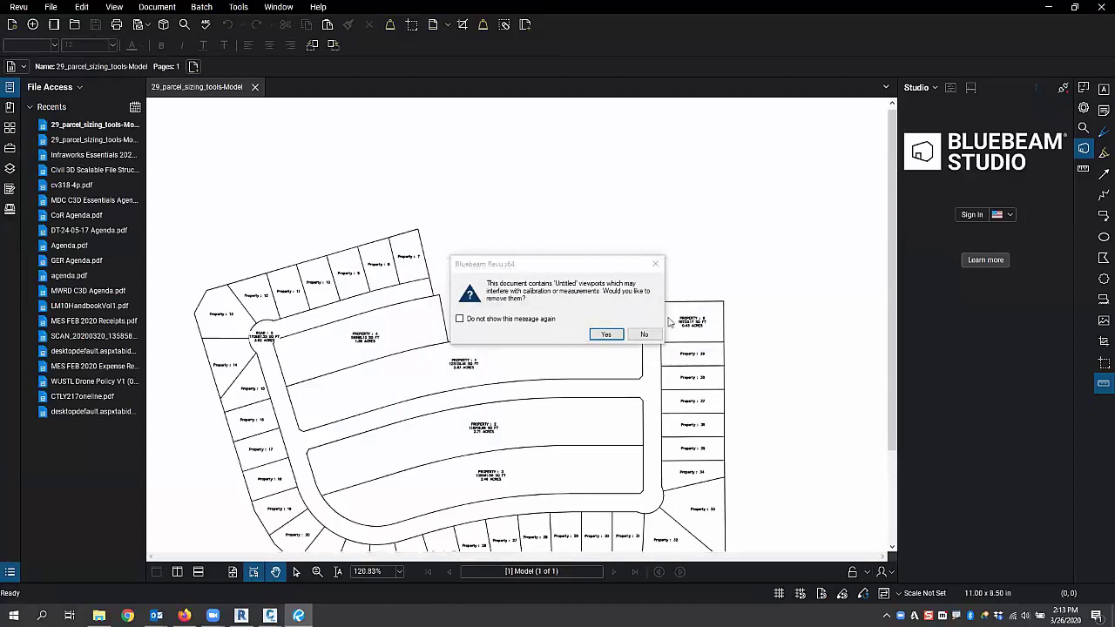
Keep the untitled viewports in the plotted PDF and close Bluebeam Revu
left_click(641, 338)
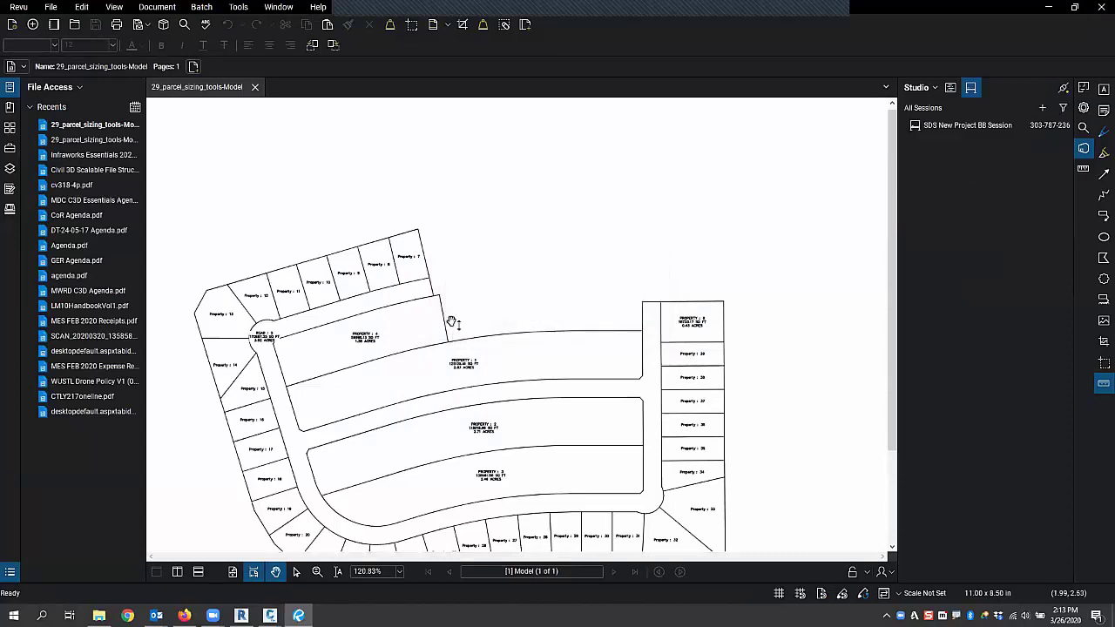
left_click(1101, 8)
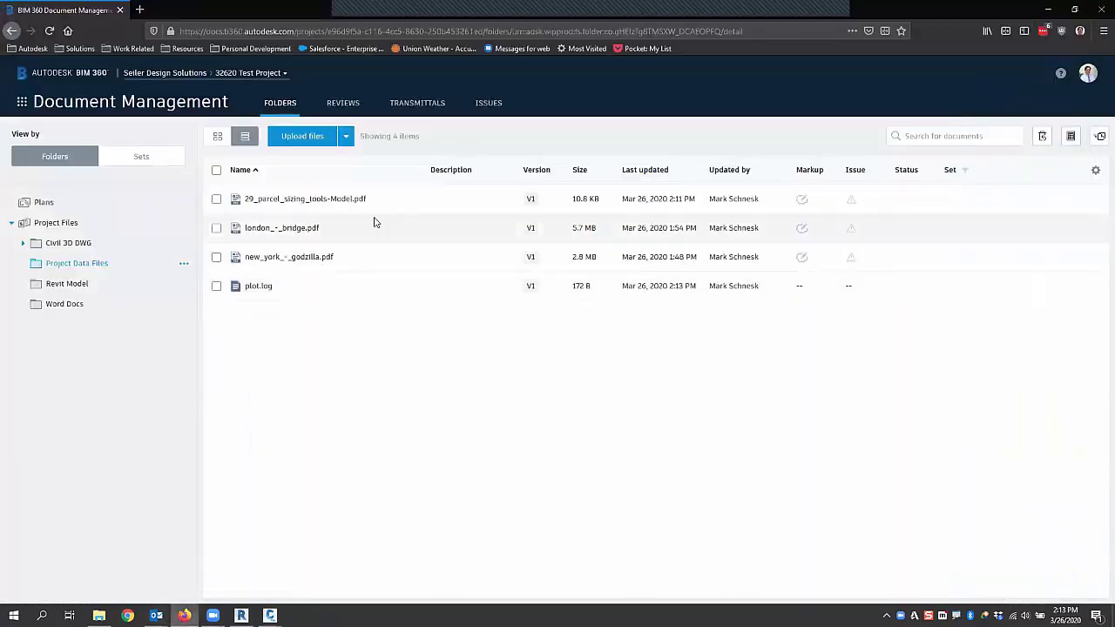
Refresh the Project Data Files folder in BIM 360, then view the updated 29_parcel_sizing_tools-Model.pdf and close it again
left_click(54, 36)
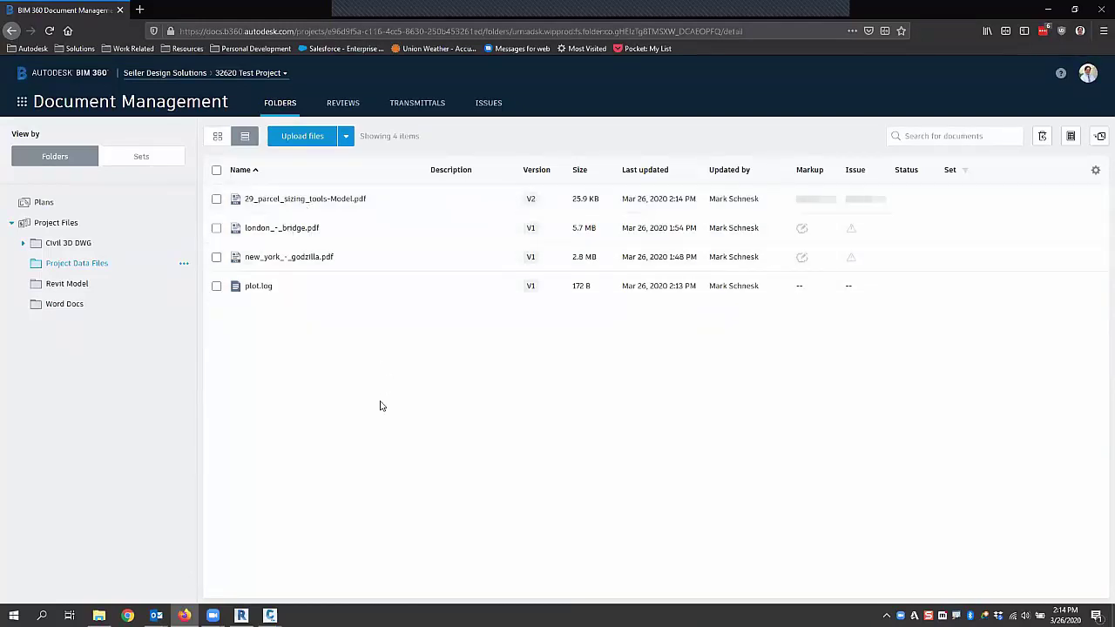
left_click(300, 200)
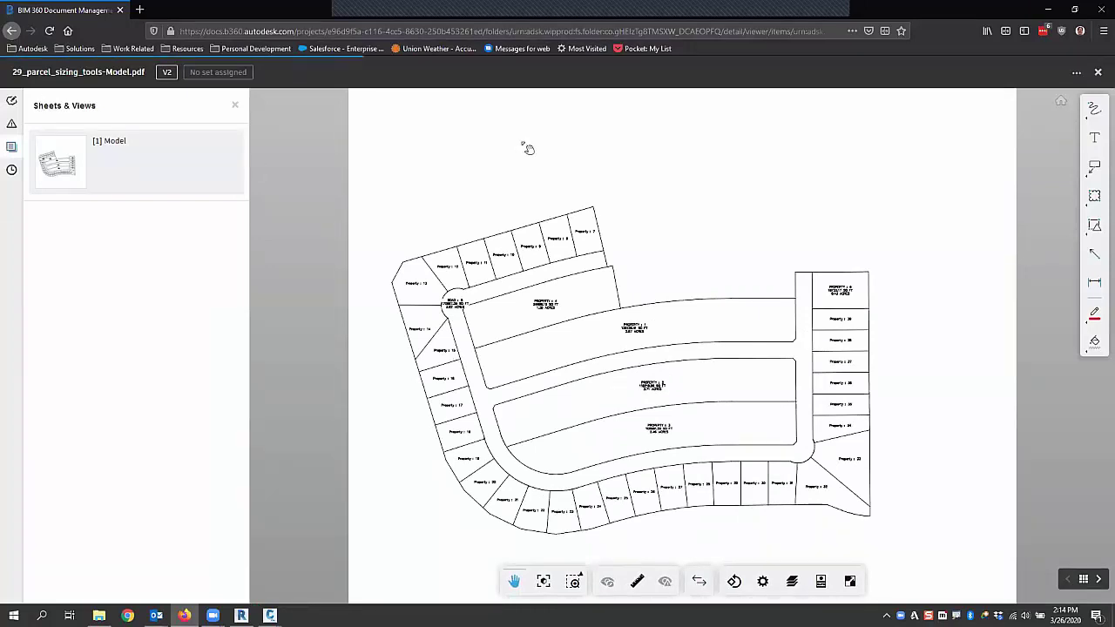
left_click(1100, 74)
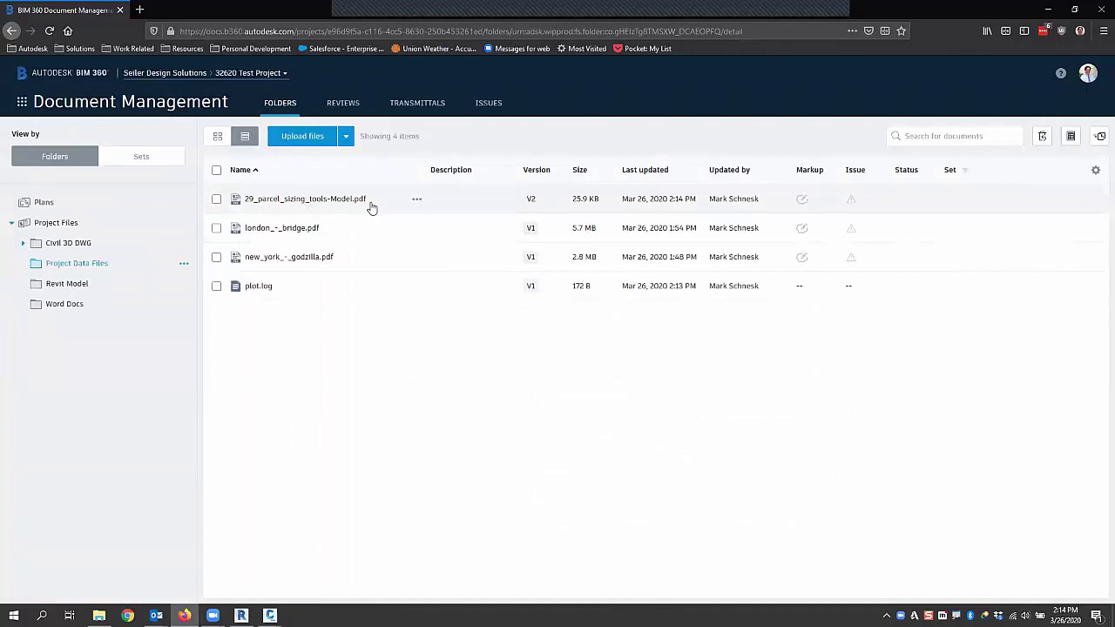
Compare V2 with V1 of 29_parcel_sizing_tools-Model.pdf from its version history and inspect the overlaid lot lines around the perimeter
left_click(531, 199)
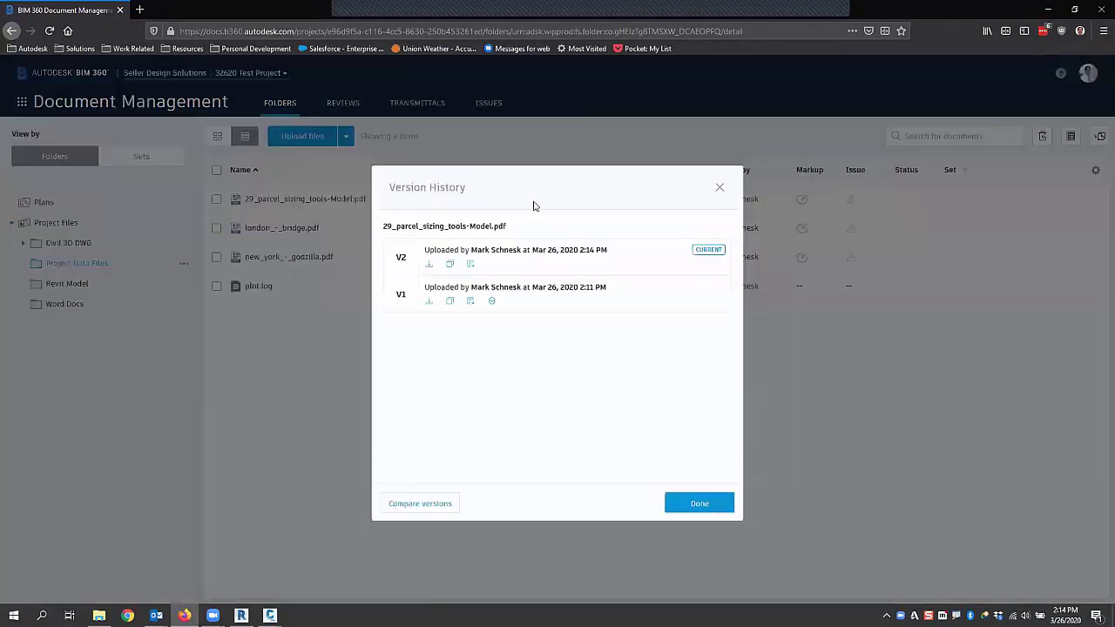
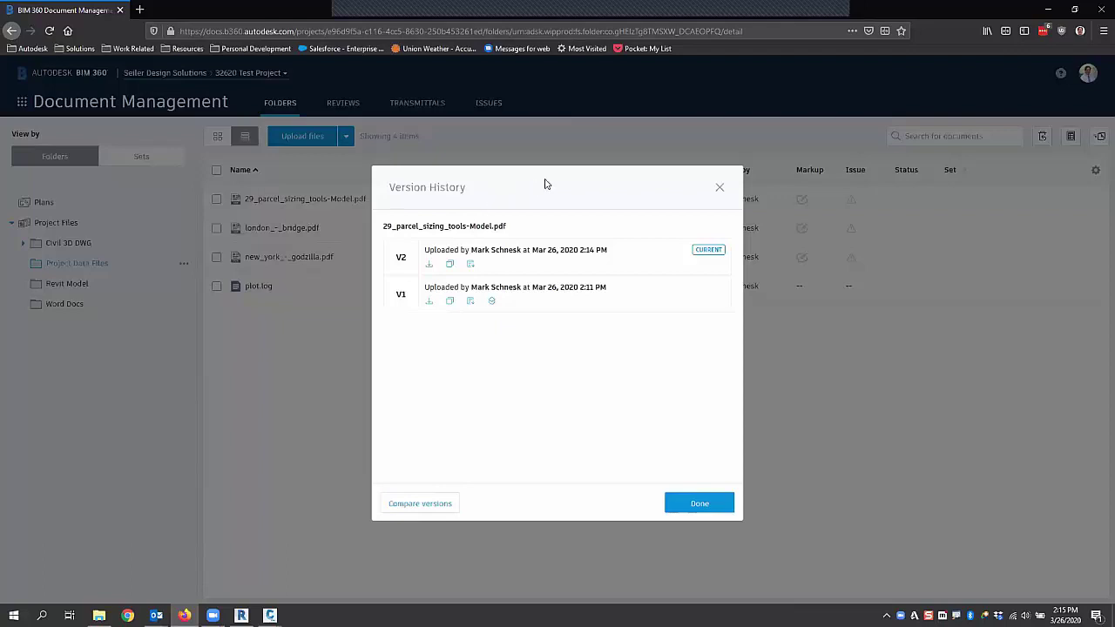
left_click(422, 503)
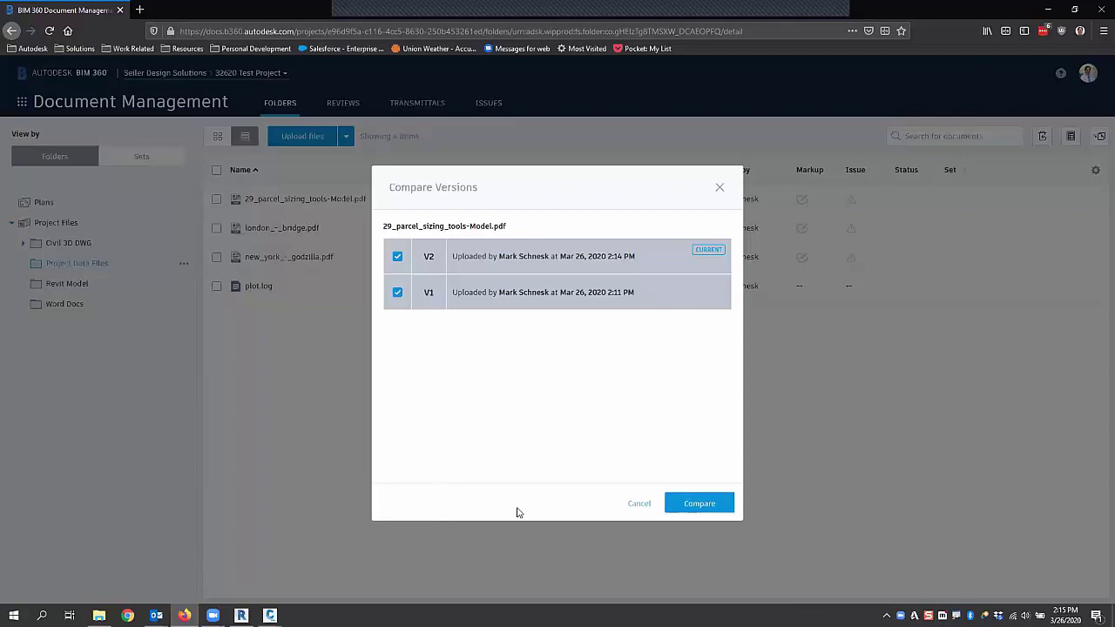
left_click(702, 503)
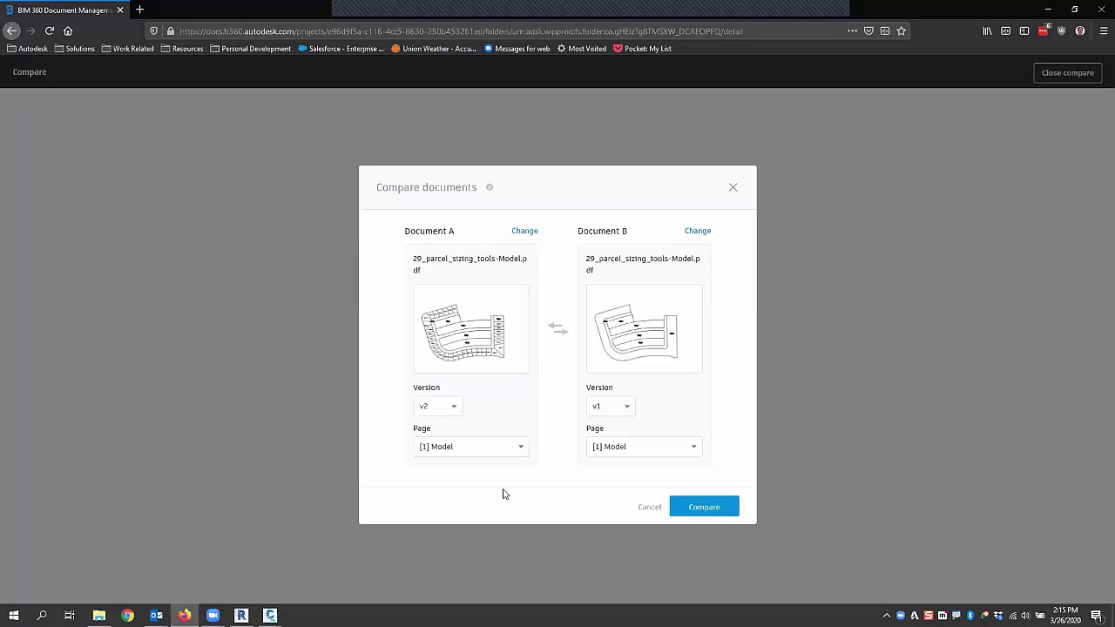
left_click(713, 506)
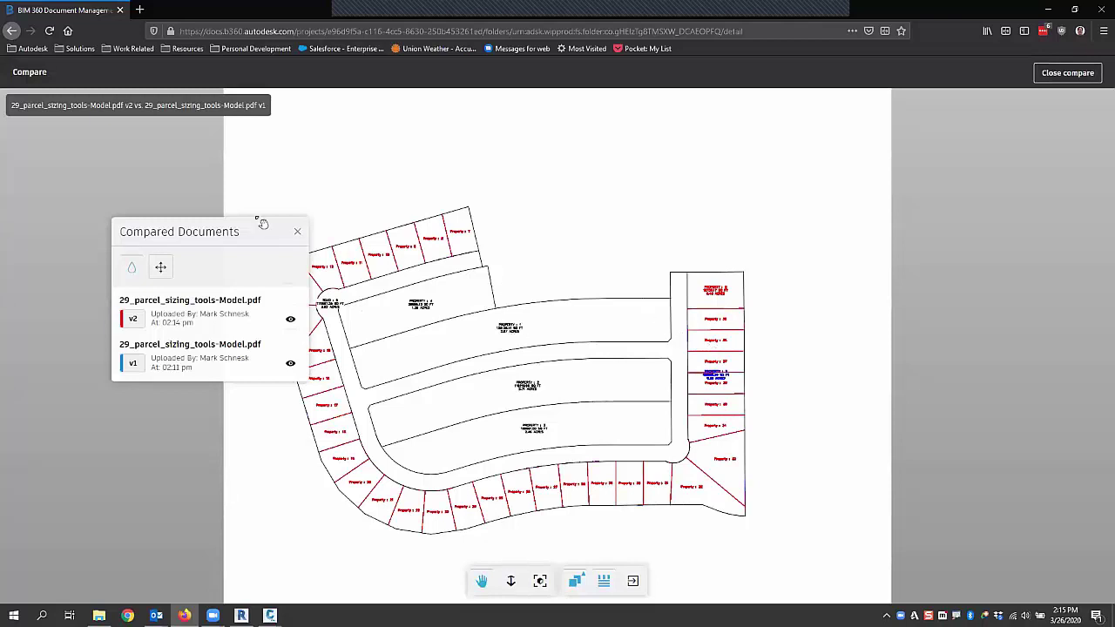
mouse_move(263, 224)
left_mouse_down()
mouse_move(896, 173)
mouse_move(967, 181)
left_mouse_up()
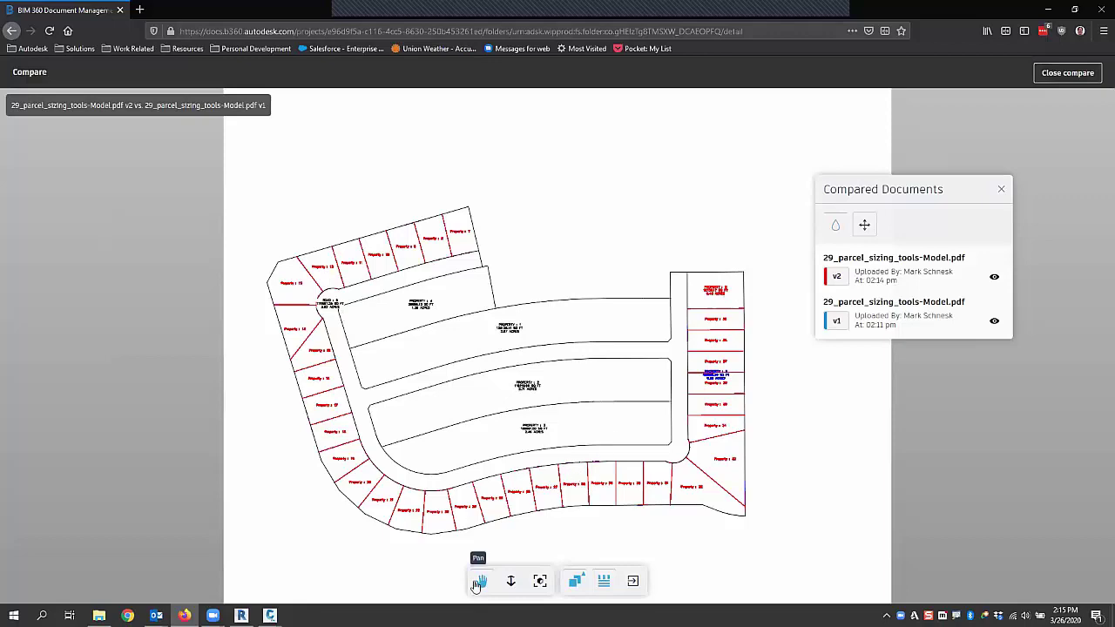
left_click_drag(551, 561, 532, 500)
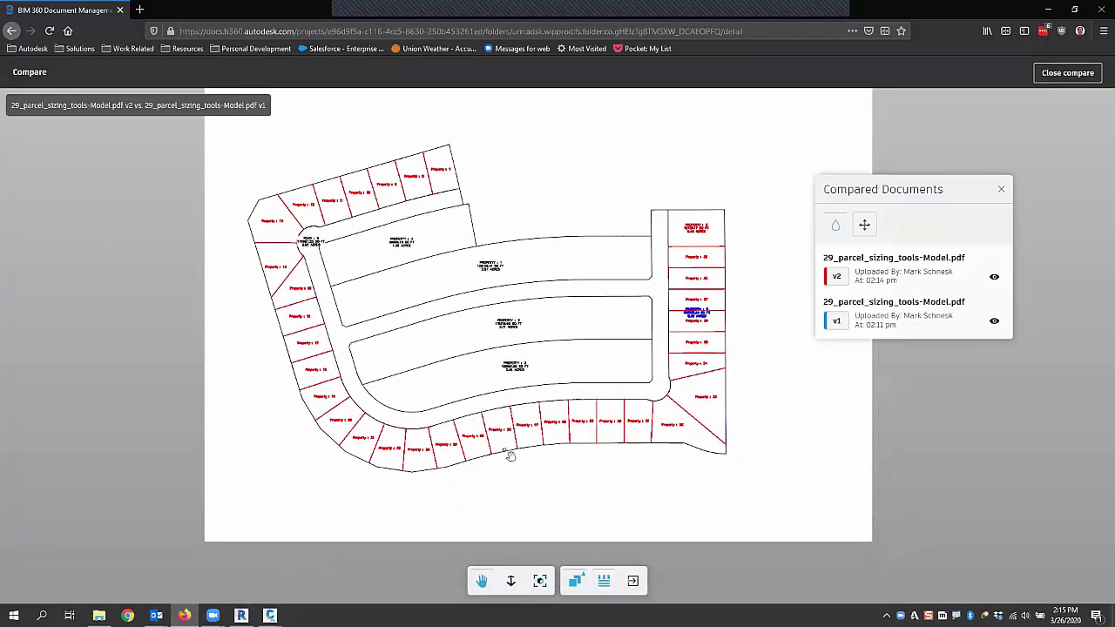
scroll(510, 453, "up", 5)
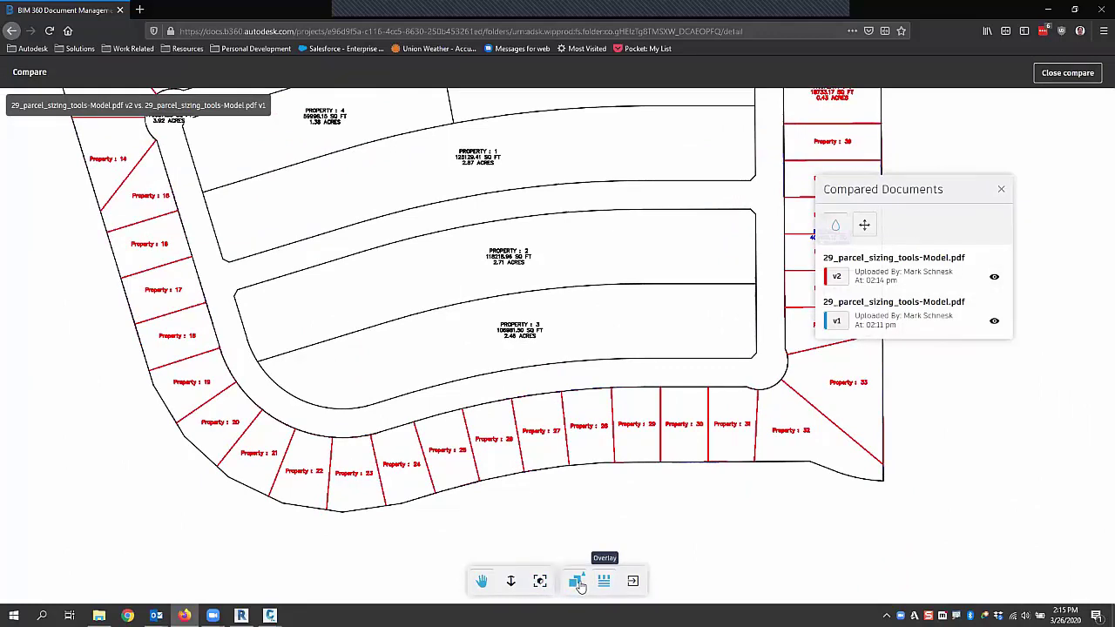
Show the two PDF versions side by side and shift the divider between them slightly
left_click(578, 584)
left_click(575, 517)
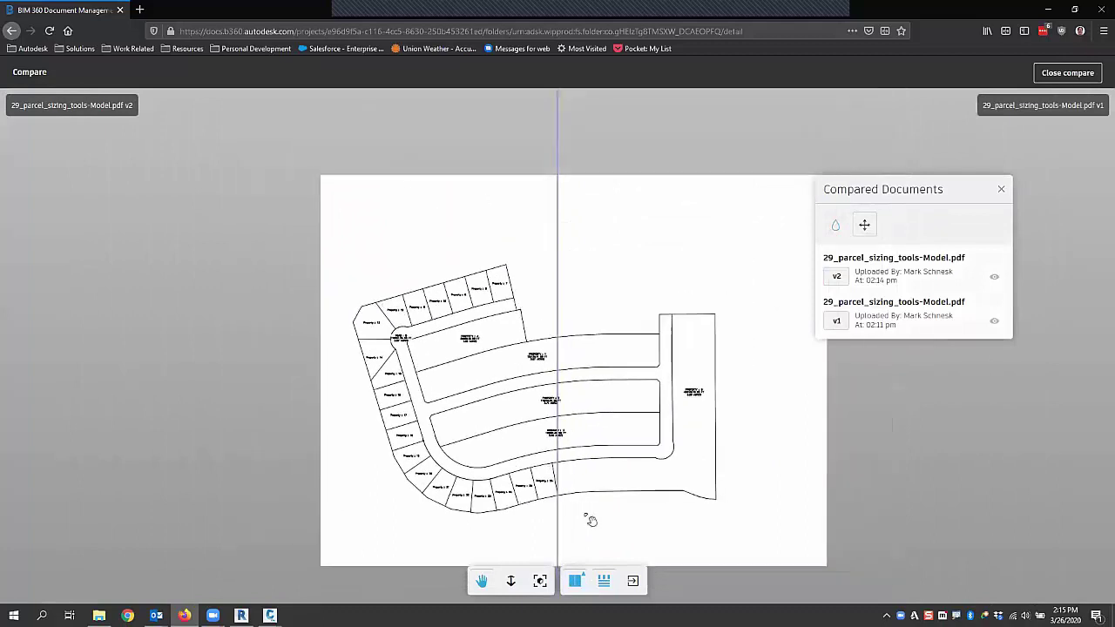
left_click_drag(557, 391, 567, 429)
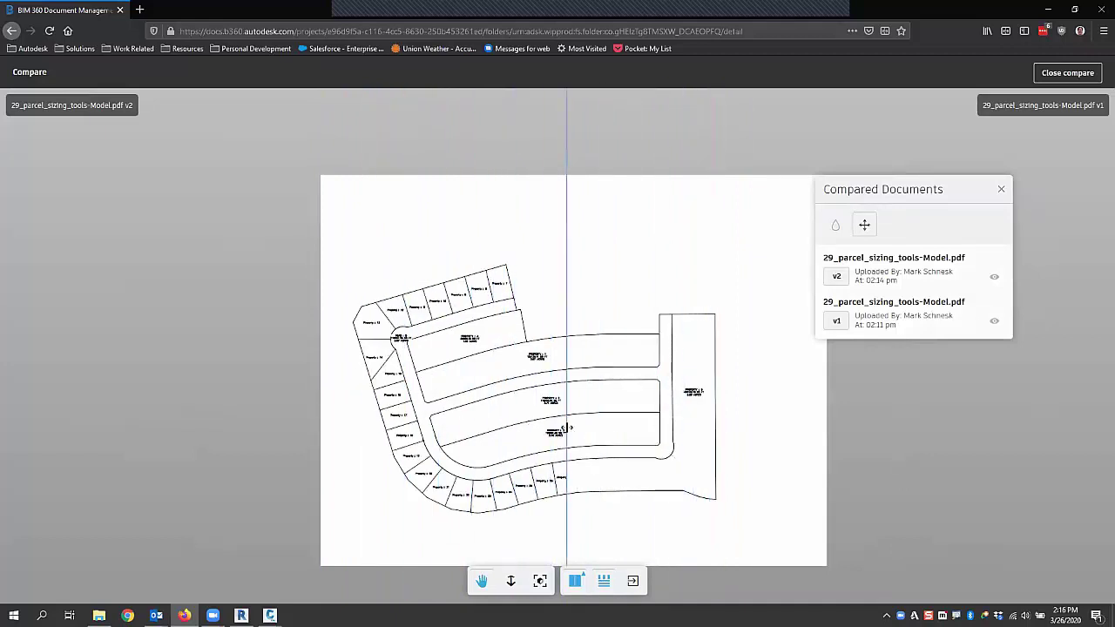
left_click(604, 582)
left_click(605, 582)
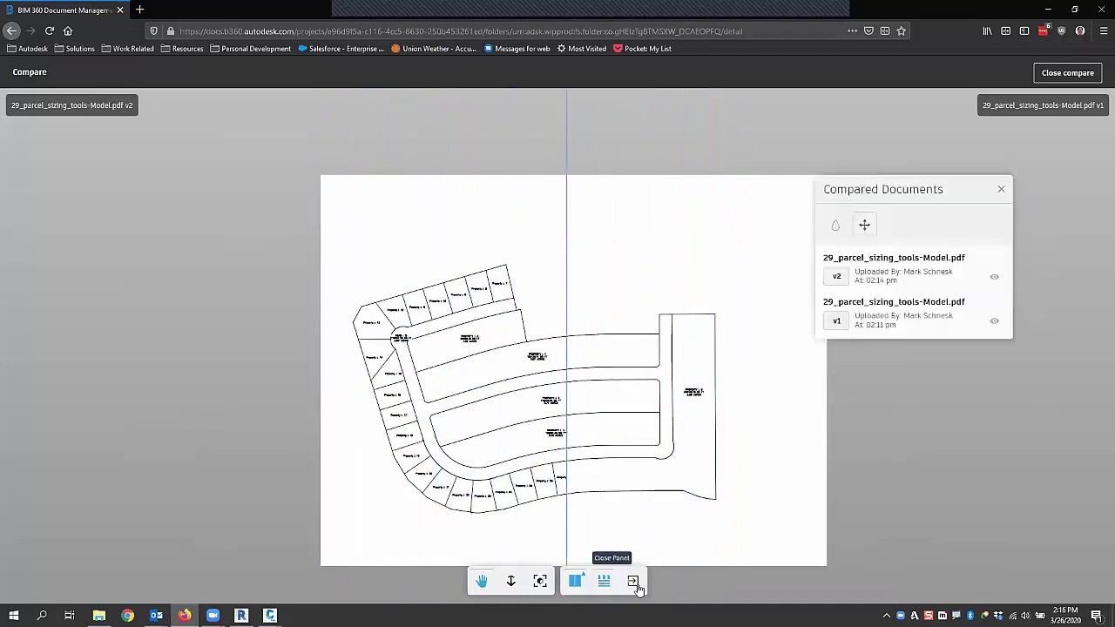
Return the comparison to overlay mode, check the differences with the version colors off and on, and exit comparing
left_click(575, 581)
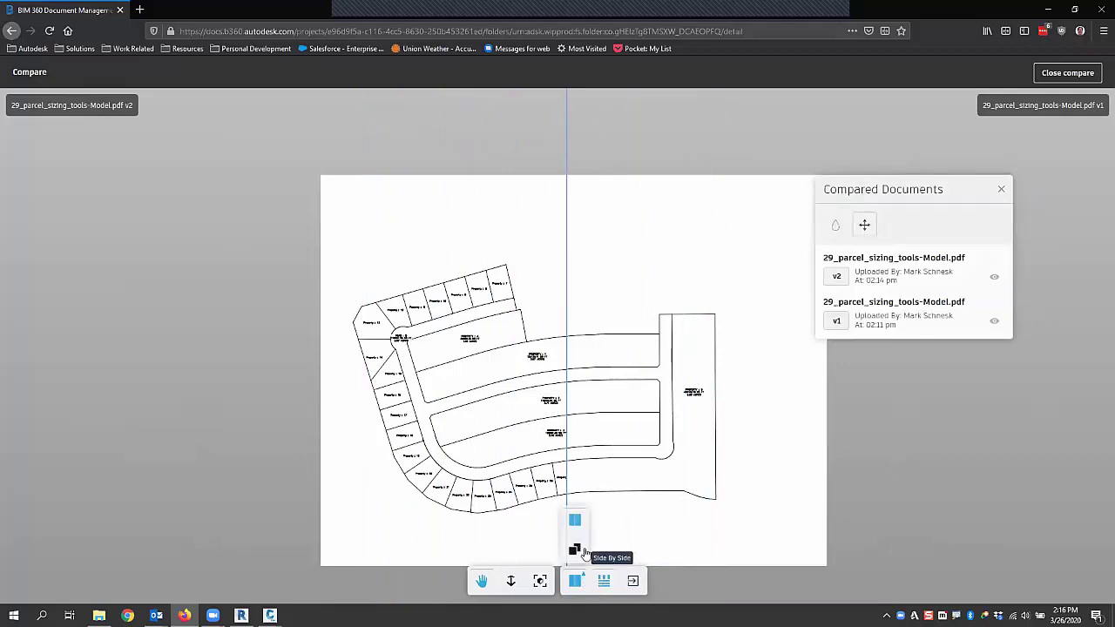
left_click(577, 550)
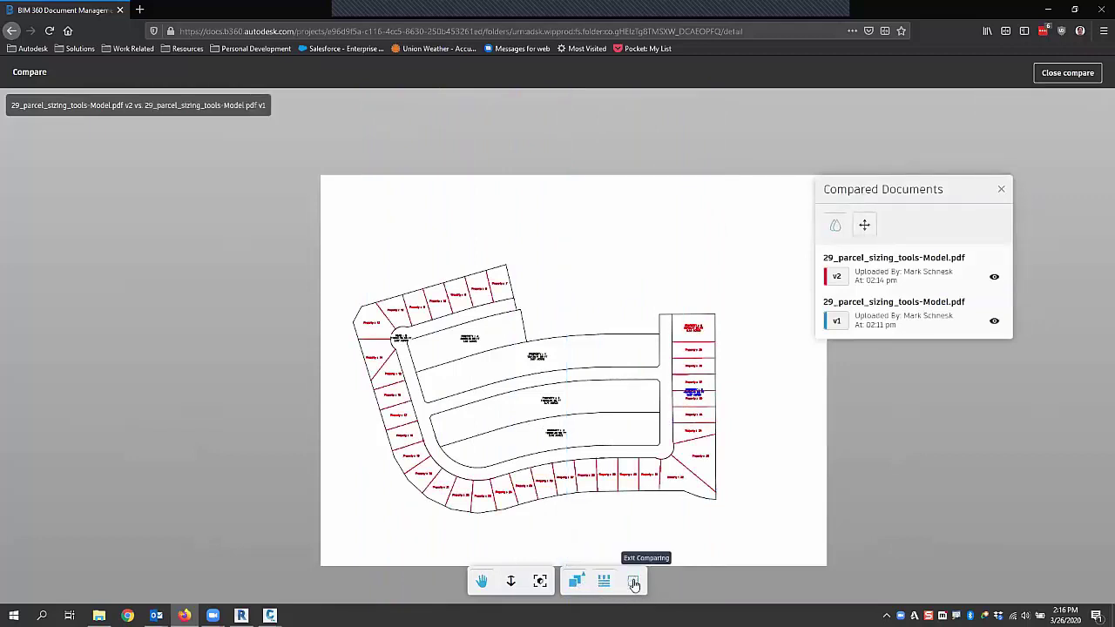
left_click(838, 229)
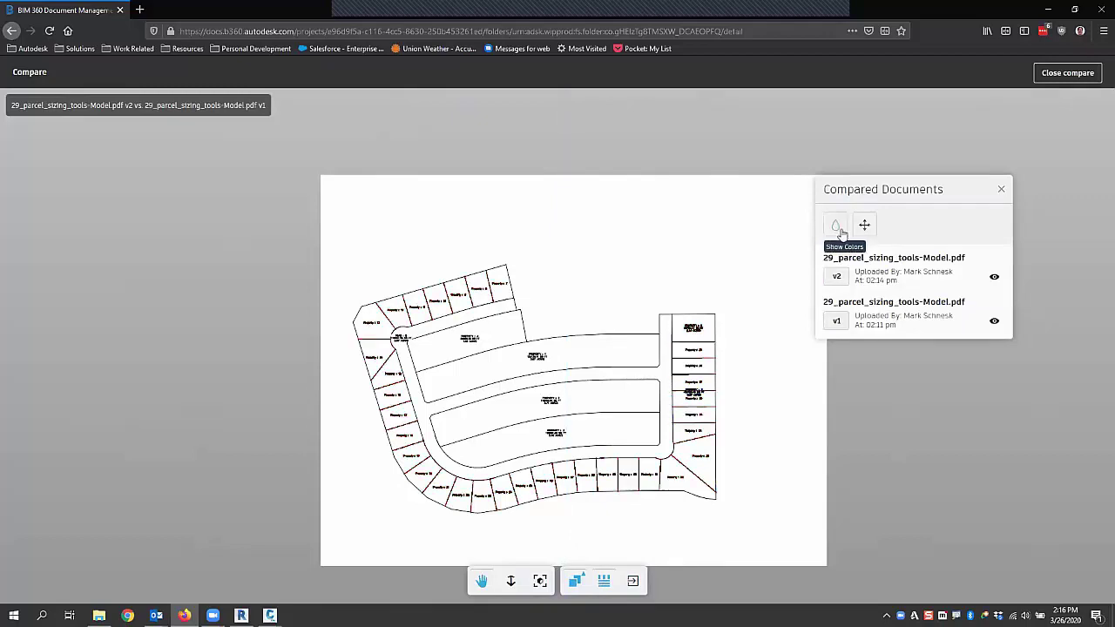
left_click(840, 232)
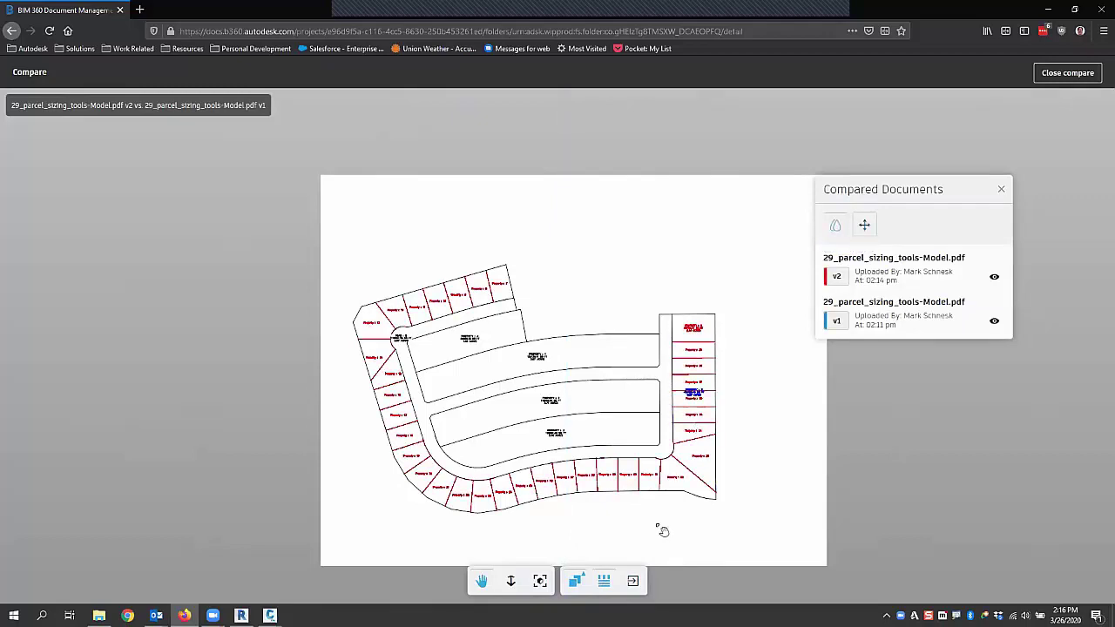
scroll(575, 373, "down", 1)
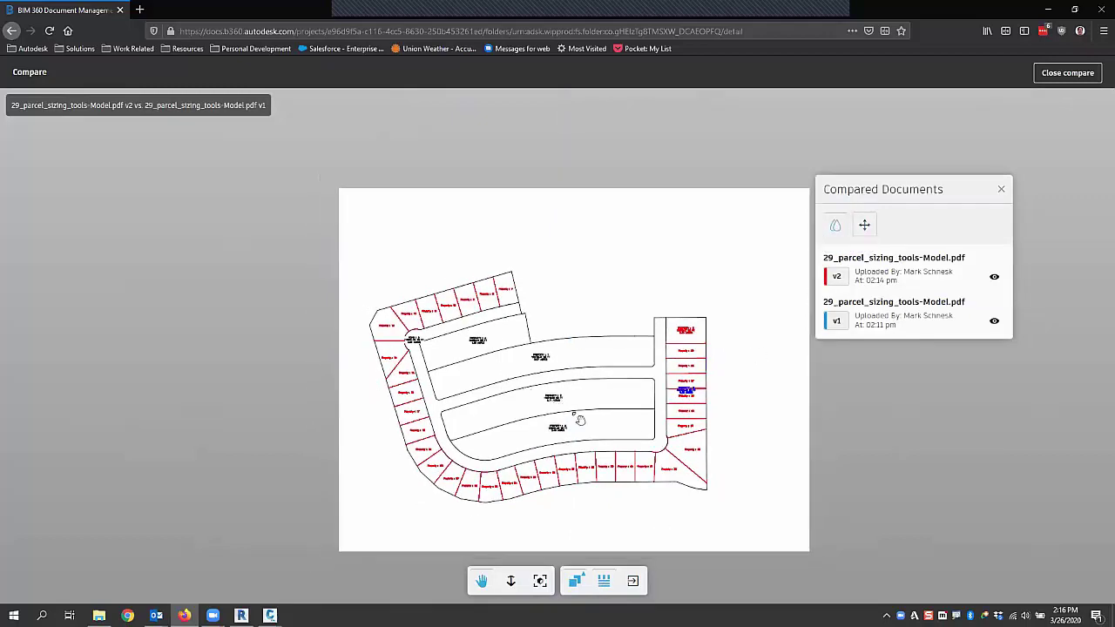
scroll(575, 425, "up", 3)
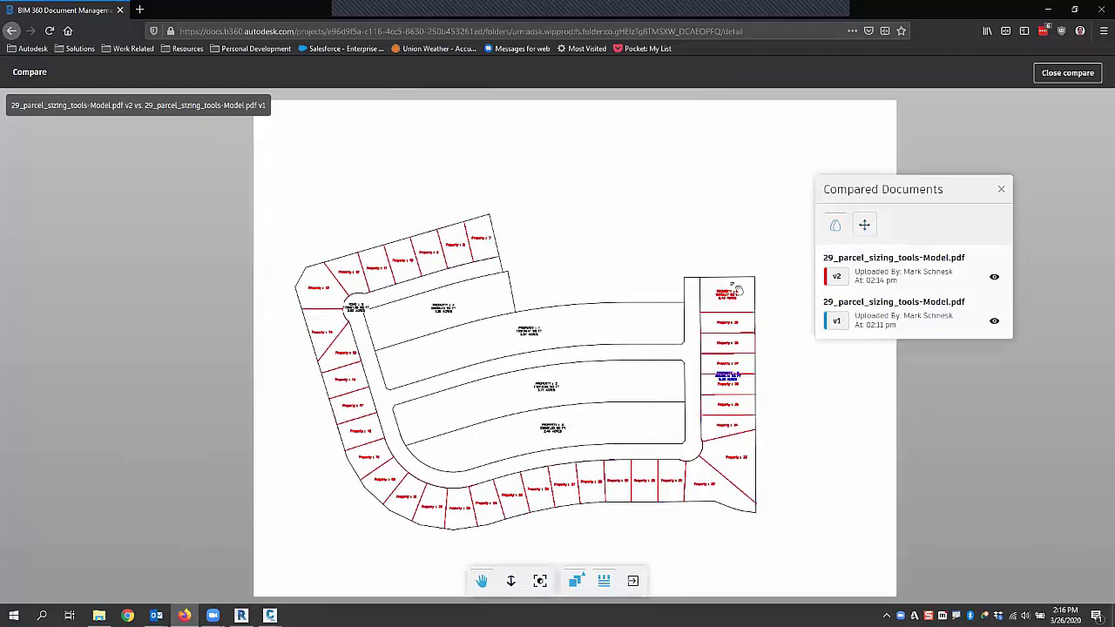
left_click(632, 580)
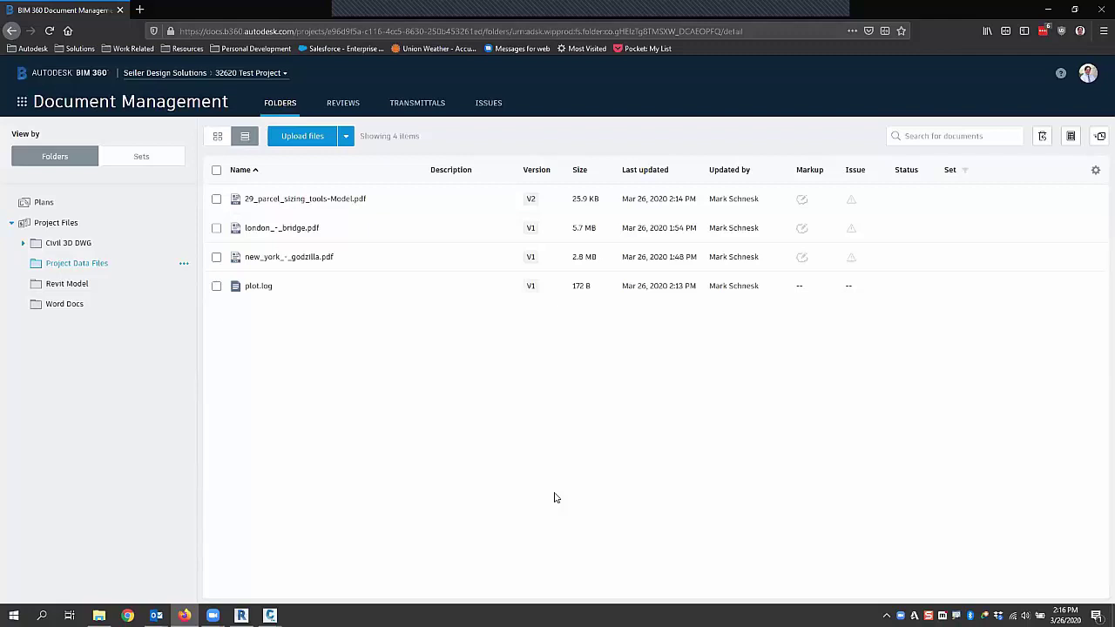
Switch to Revit's home screen for the 32620 Test Project on BIM 360
left_click(243, 615)
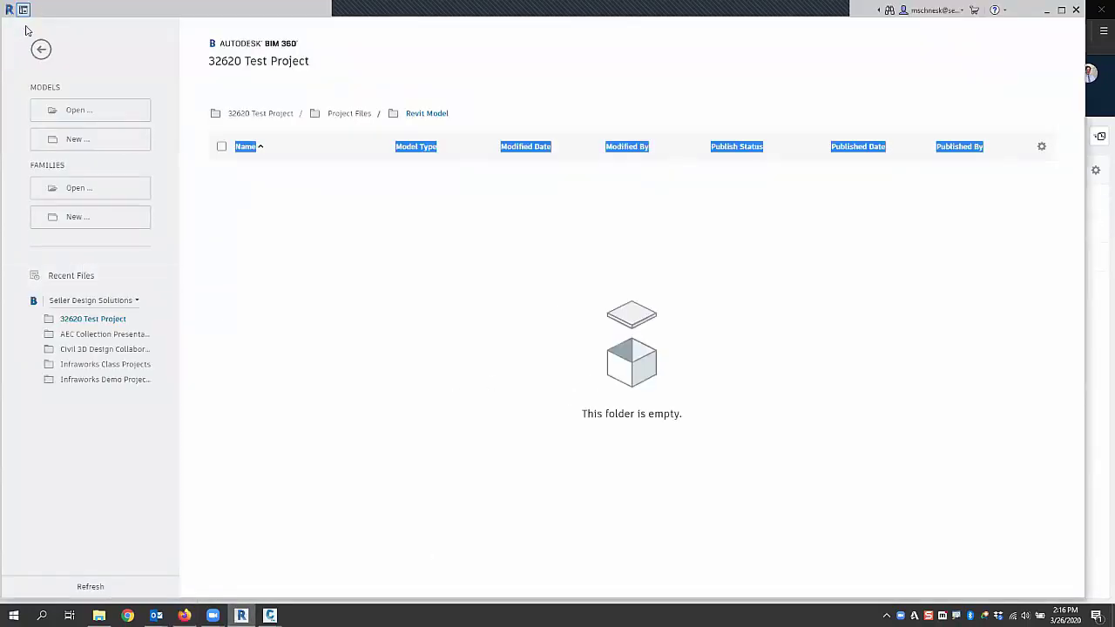
left_click(41, 49)
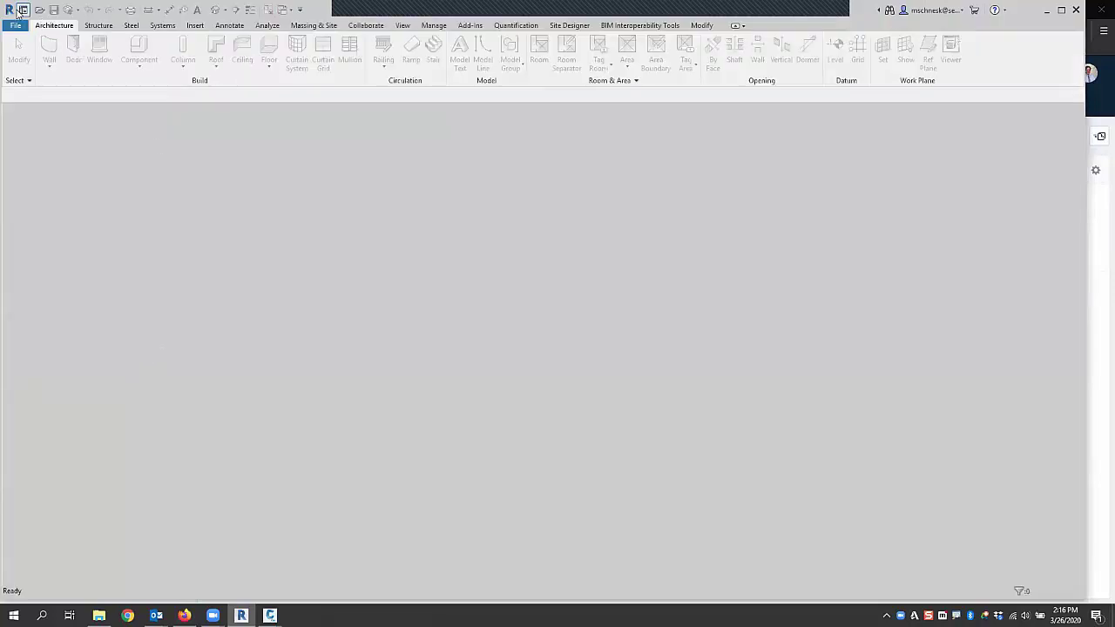
key("ctrl+o")
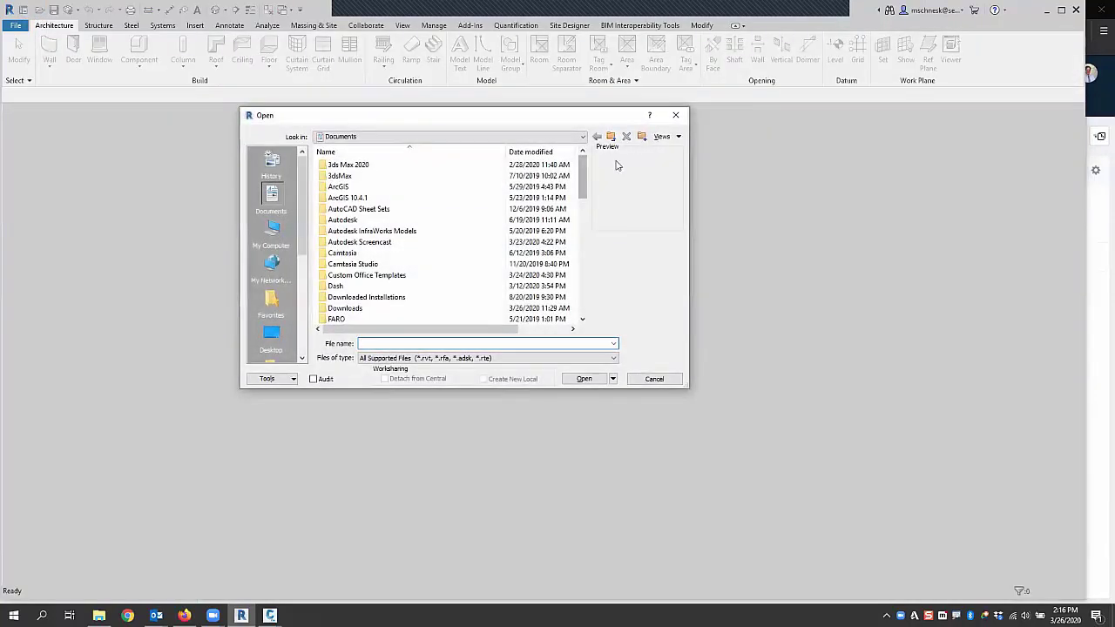
left_click(654, 379)
left_click(9, 11)
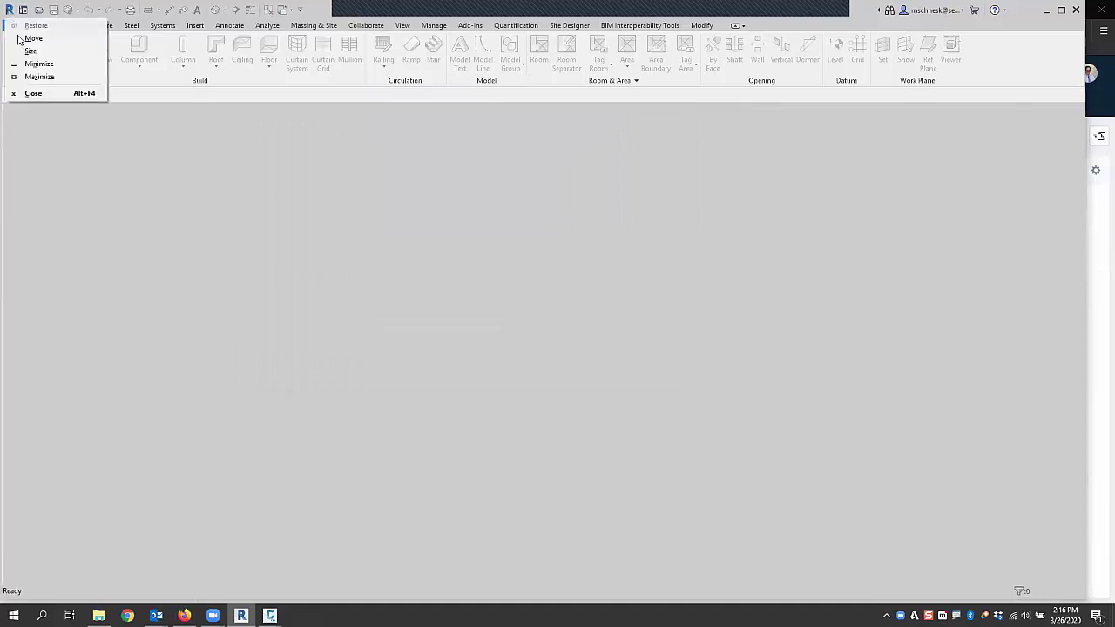
left_click(226, 214)
left_click(25, 9)
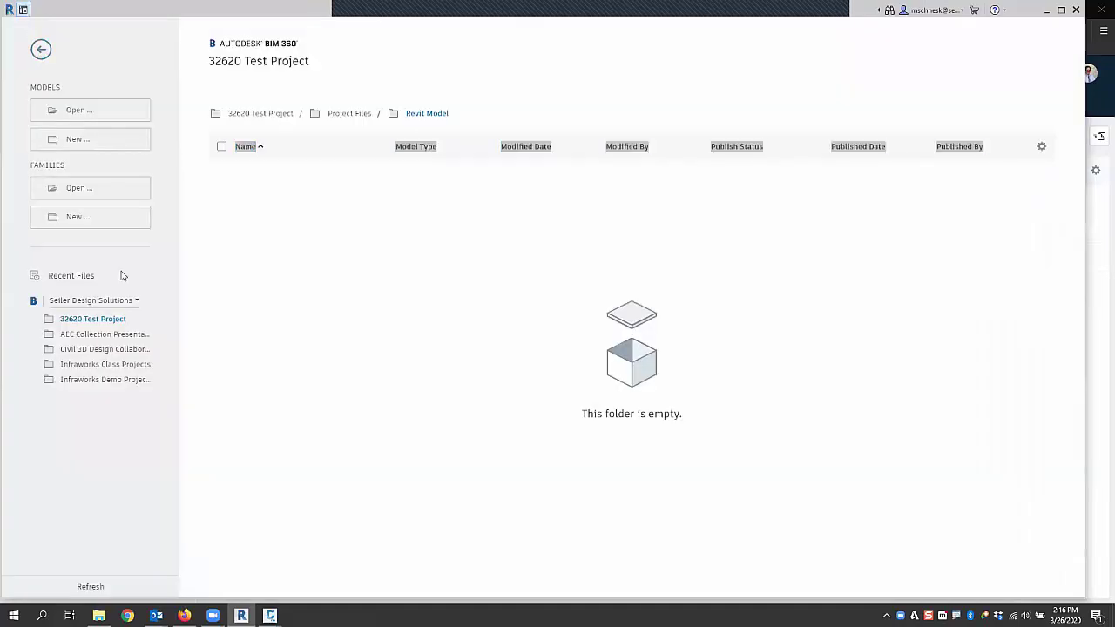
Browse the AEC Collection Presentation project briefly, and go to Project Files / Revit Model in the 32620 Test Project
left_click(94, 333)
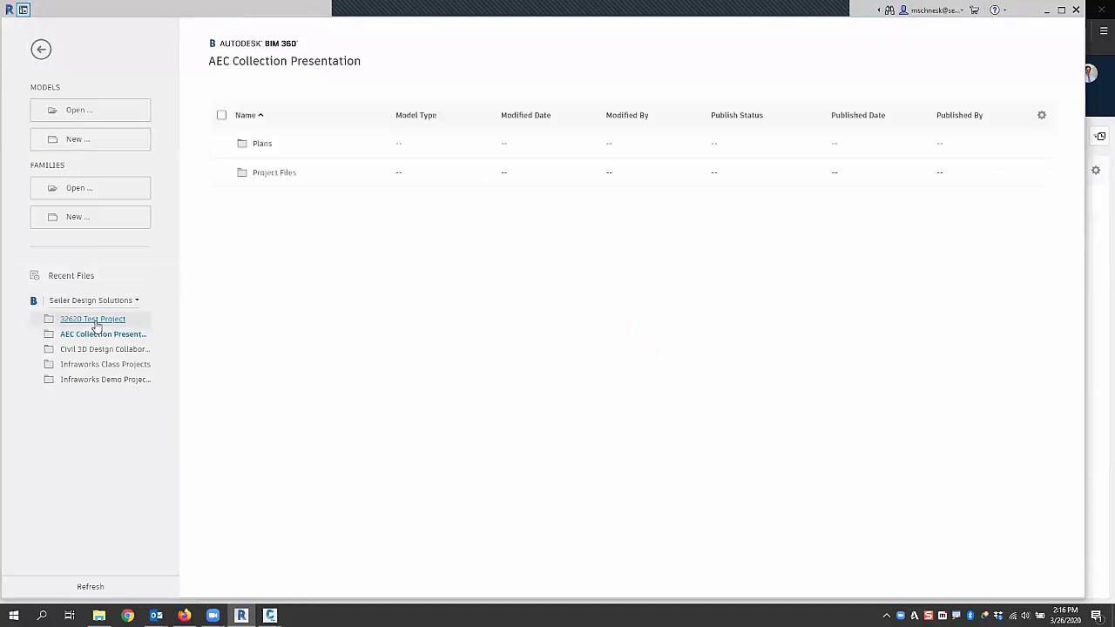
left_click(93, 319)
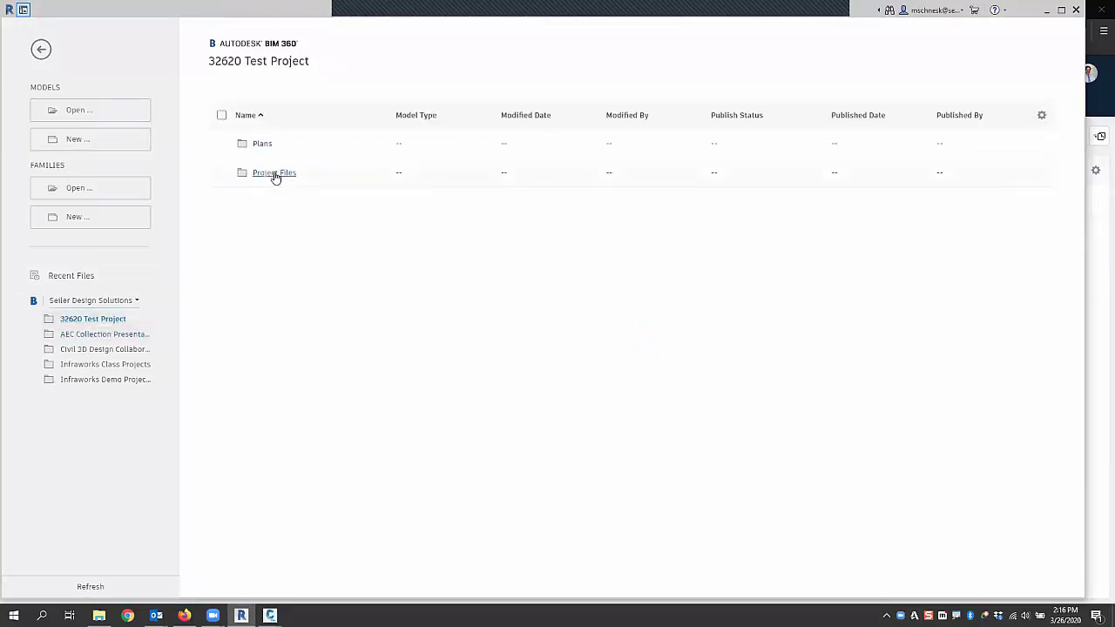
left_click(275, 173)
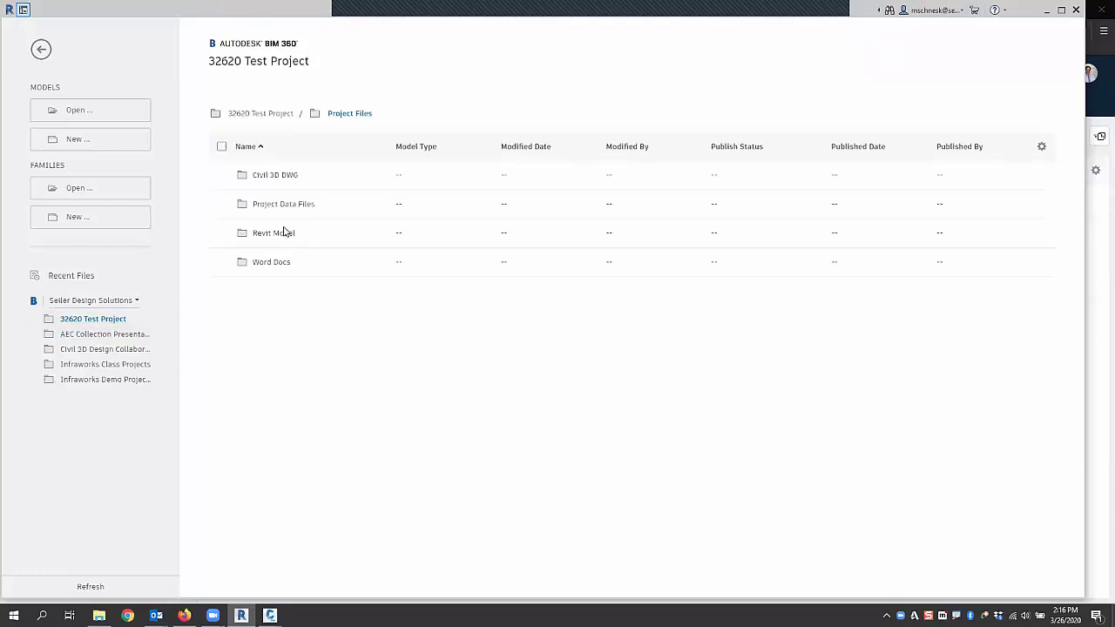
left_click(286, 234)
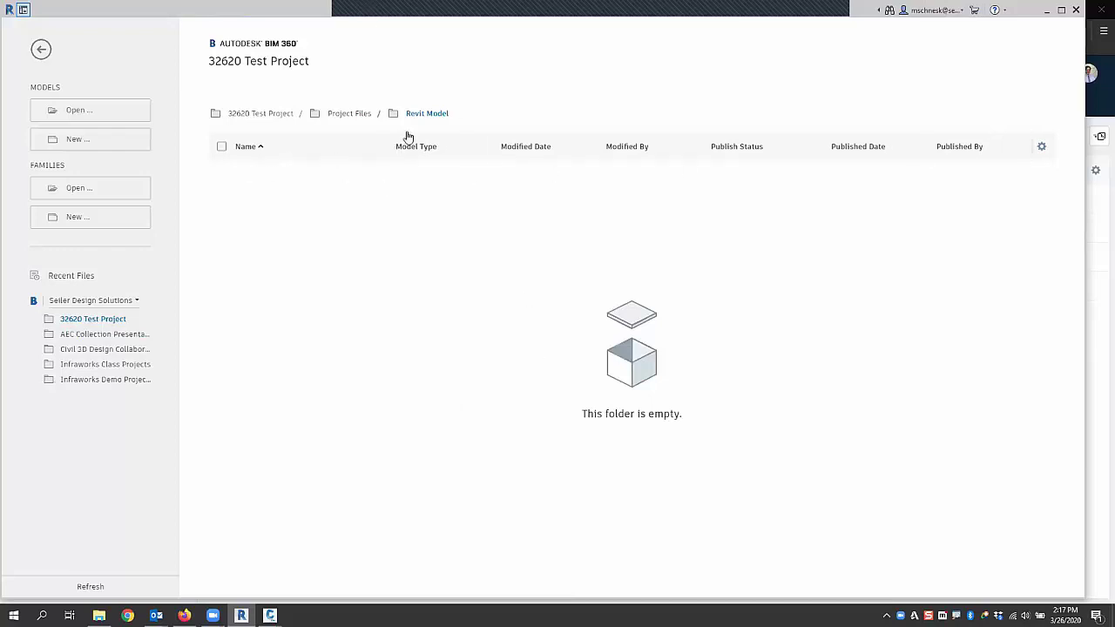
Recheck the project's folders, going through Project Files and Project Data Files and back into the Revit Model folder
left_click(350, 114)
left_click(274, 233)
left_click(347, 115)
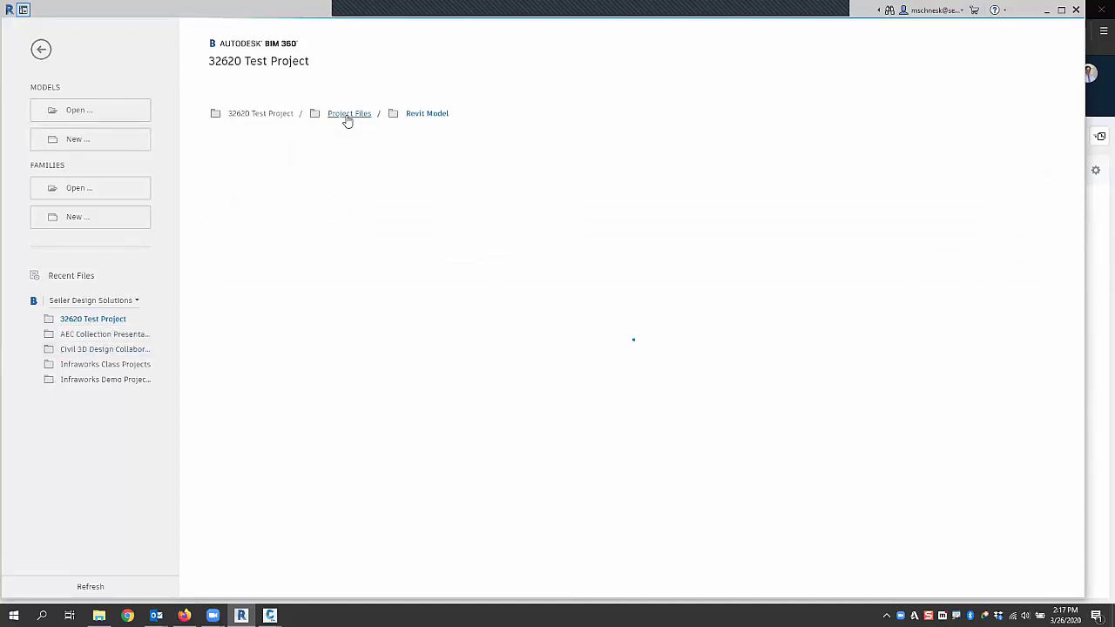
left_click(284, 206)
left_click(269, 114)
left_click(275, 175)
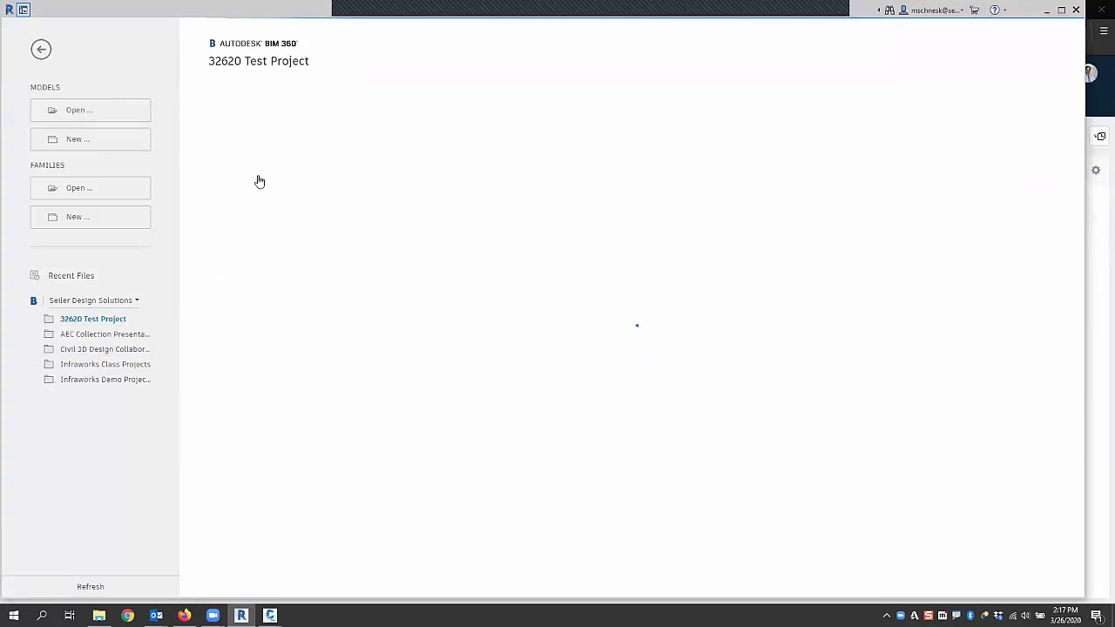
left_click(287, 233)
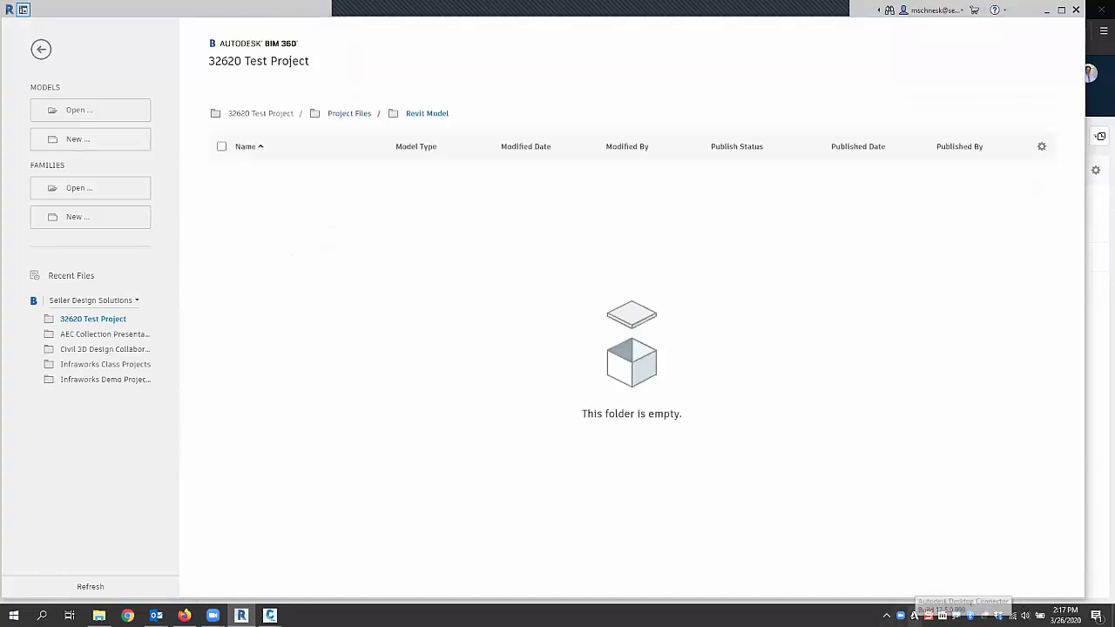
left_click(98, 616)
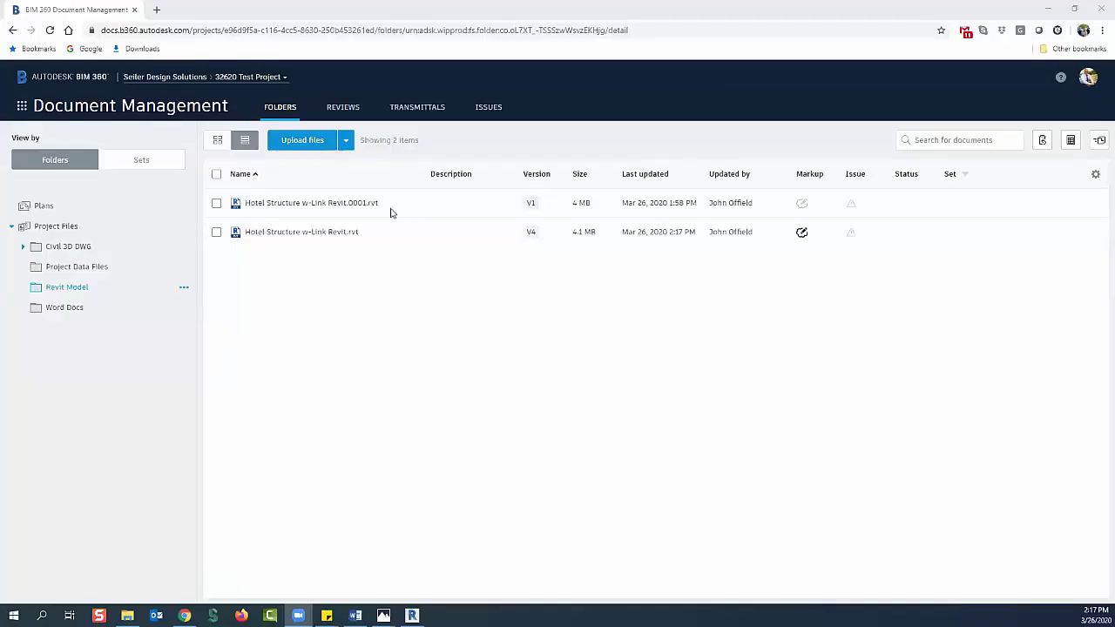
Compare V4 with V3 of Hotel Structure w-Link Revit.rvt from its version history, using the {3D} view for both
left_click(532, 234)
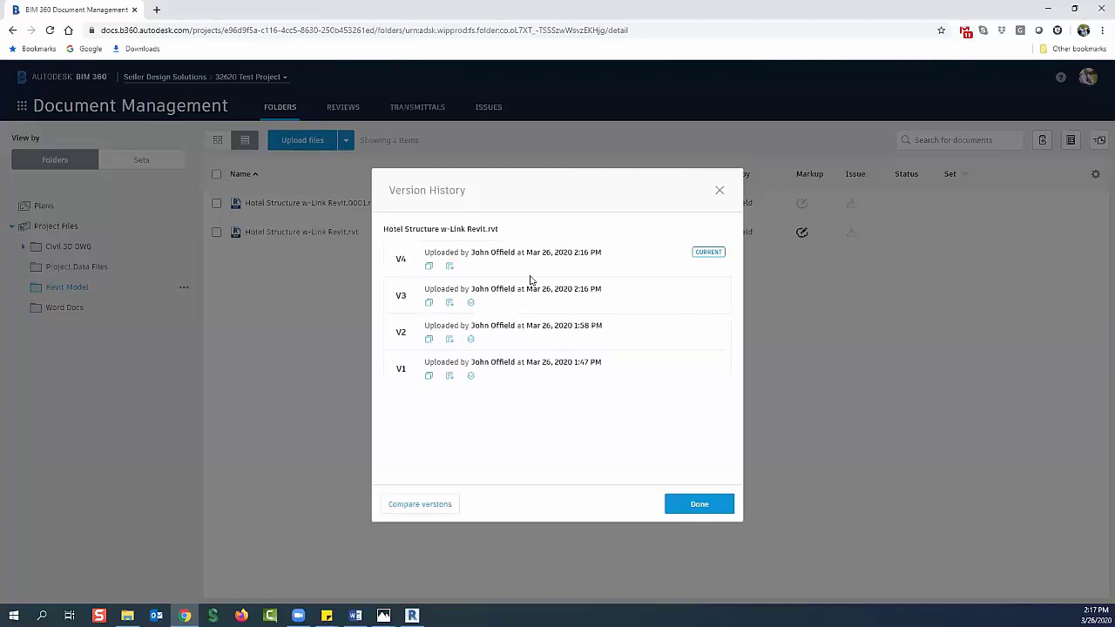
left_click(419, 504)
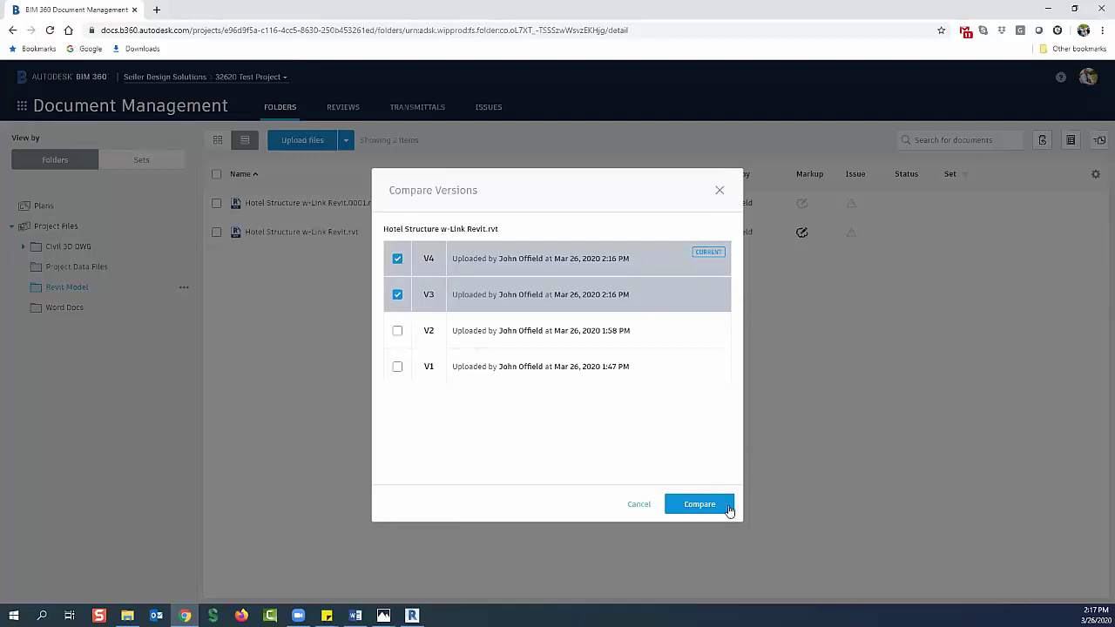
left_click(705, 511)
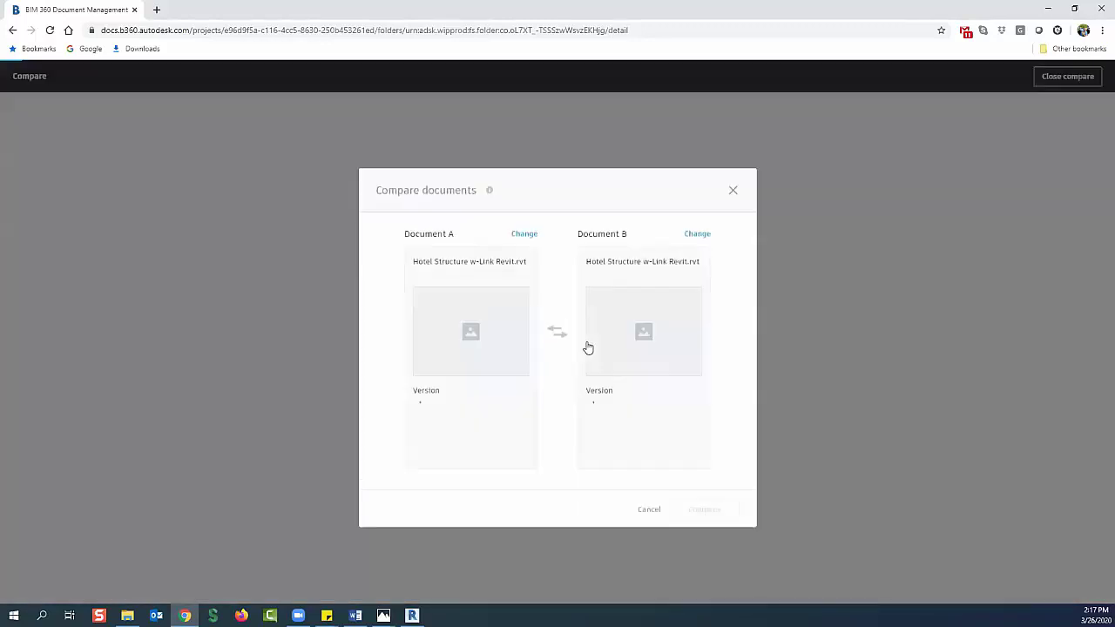
left_click(697, 234)
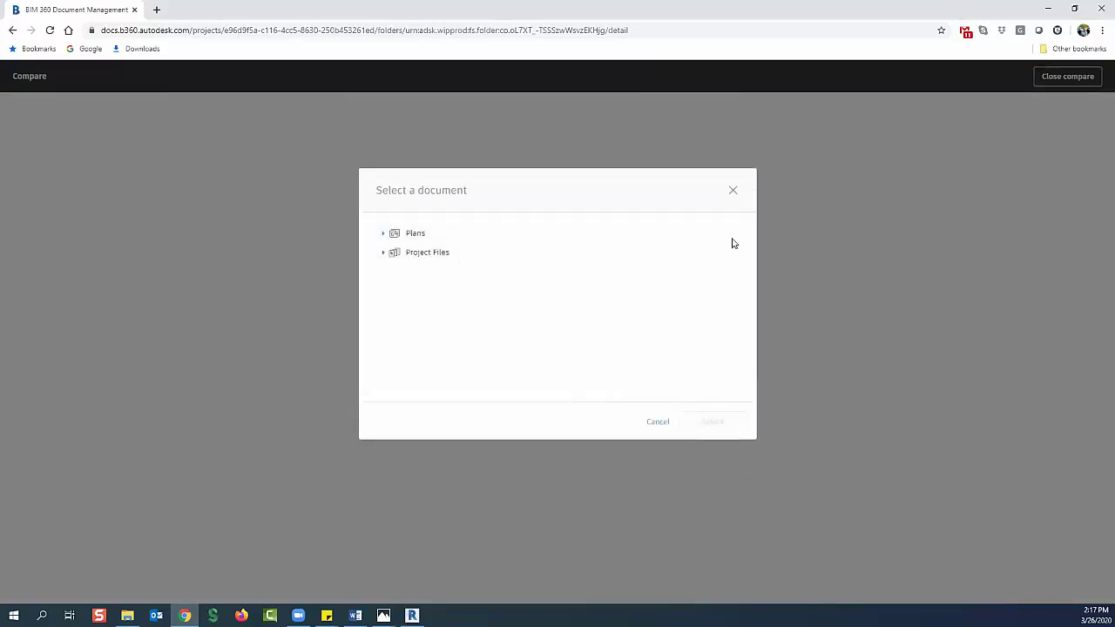
left_click(734, 191)
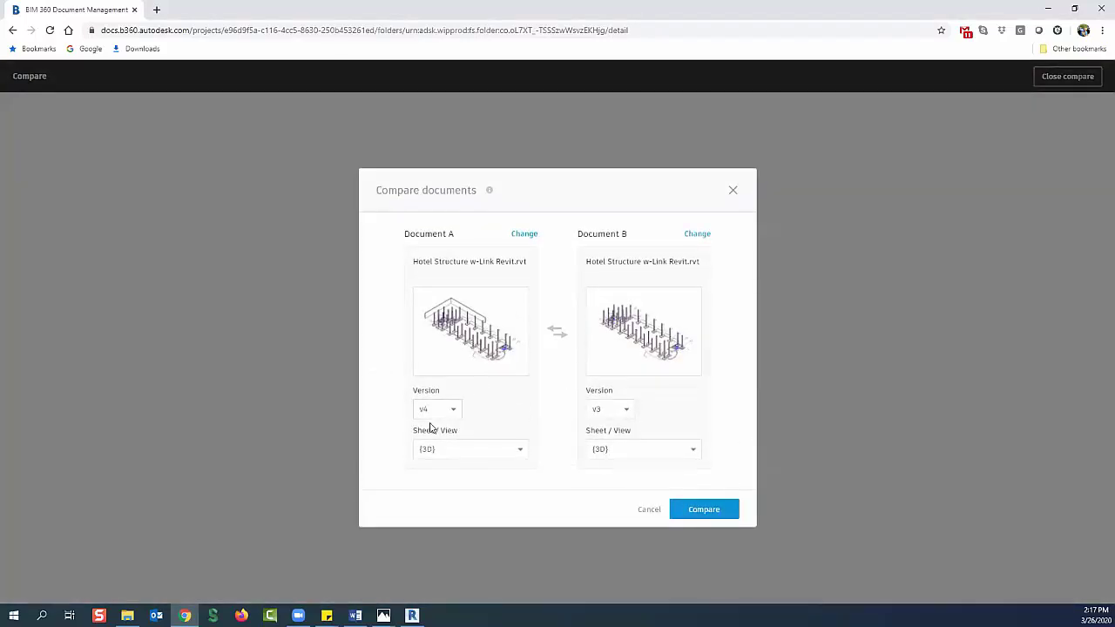
left_click(518, 449)
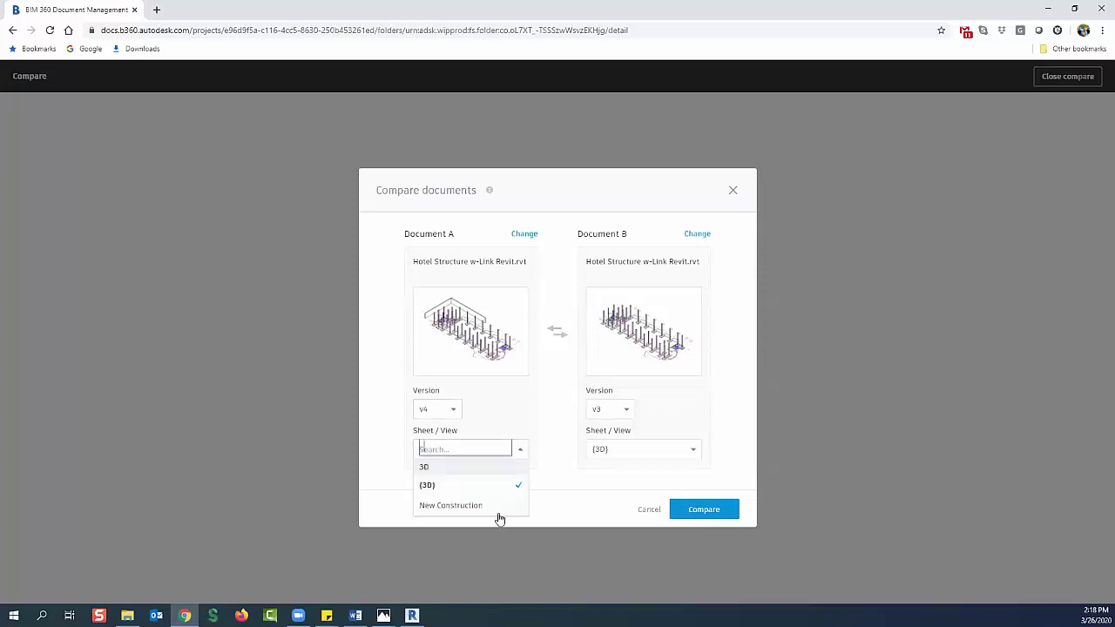
left_click(513, 418)
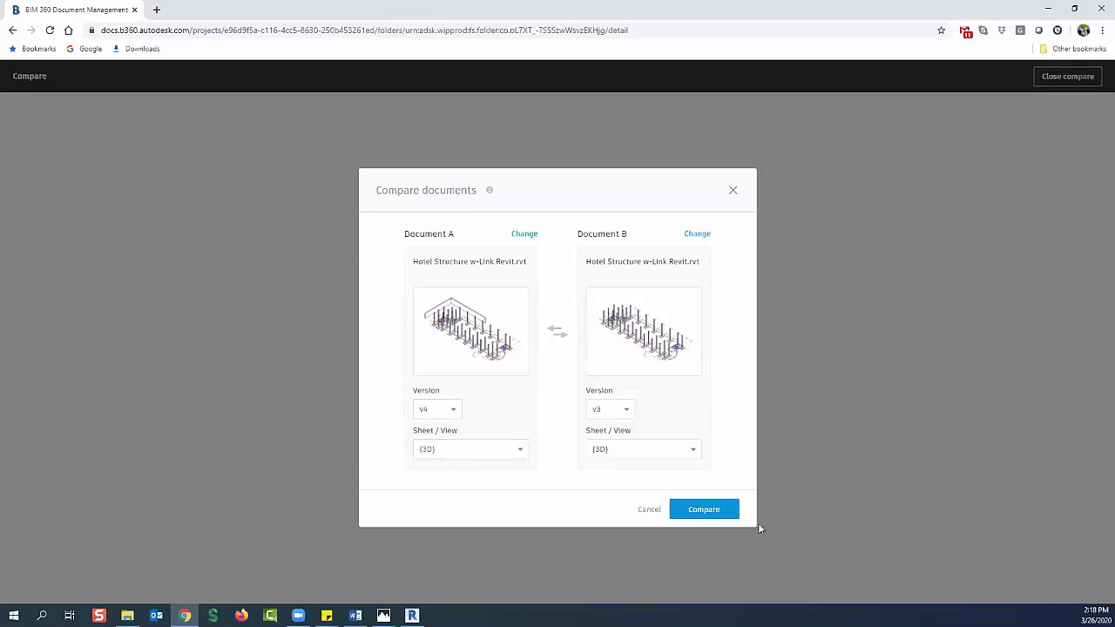
left_click(708, 511)
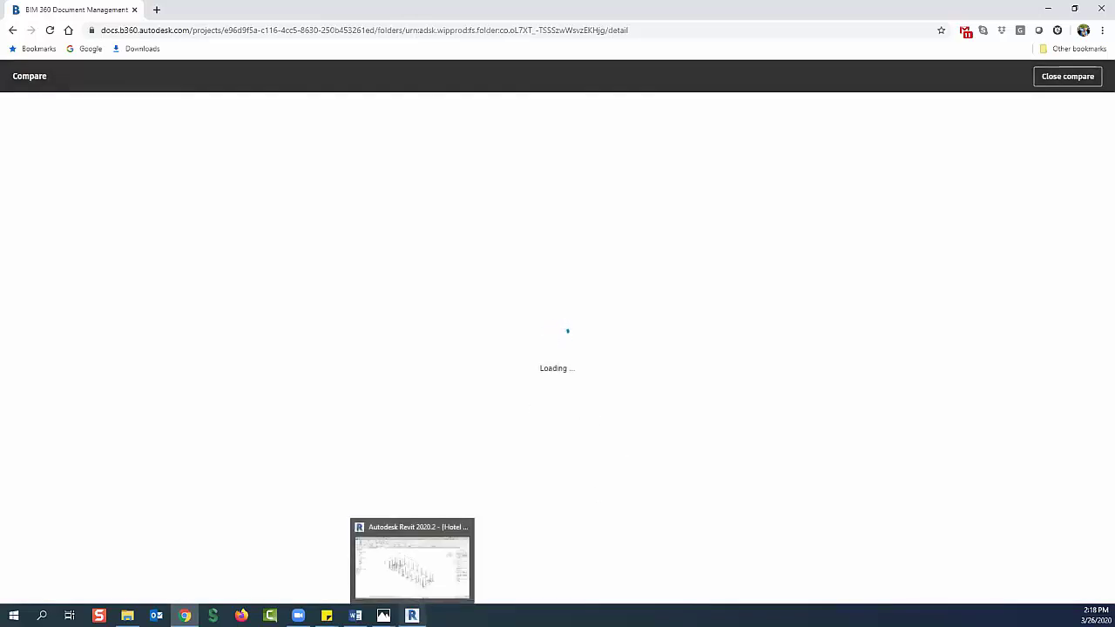
Look at the walls in the hotel model's 3D view in Revit, and return to the comparison in Chrome
left_click(412, 615)
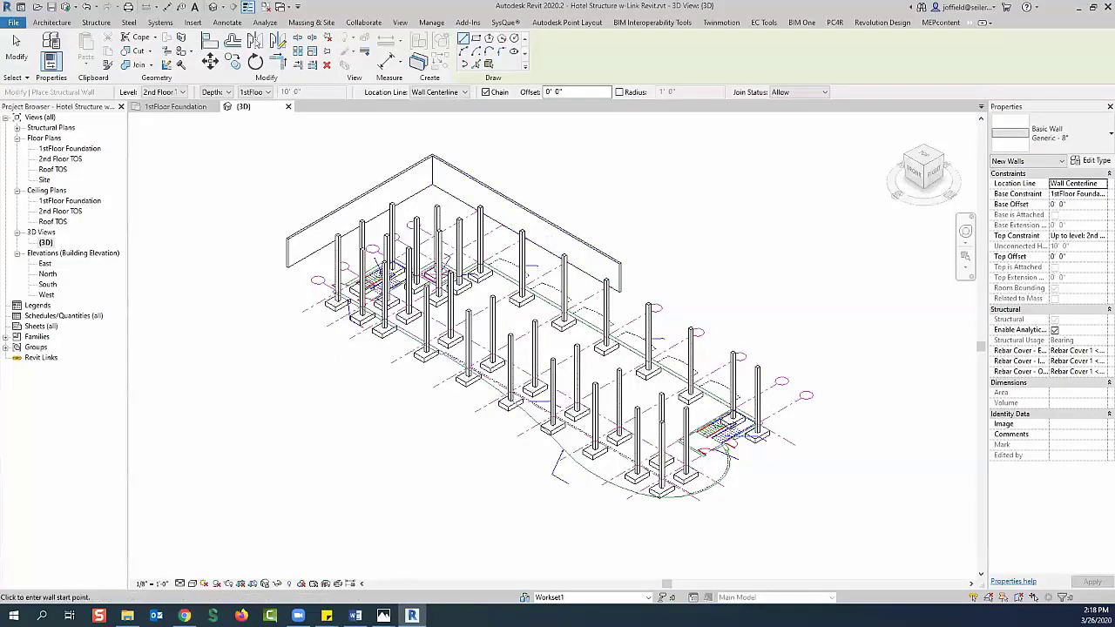
left_click(185, 615)
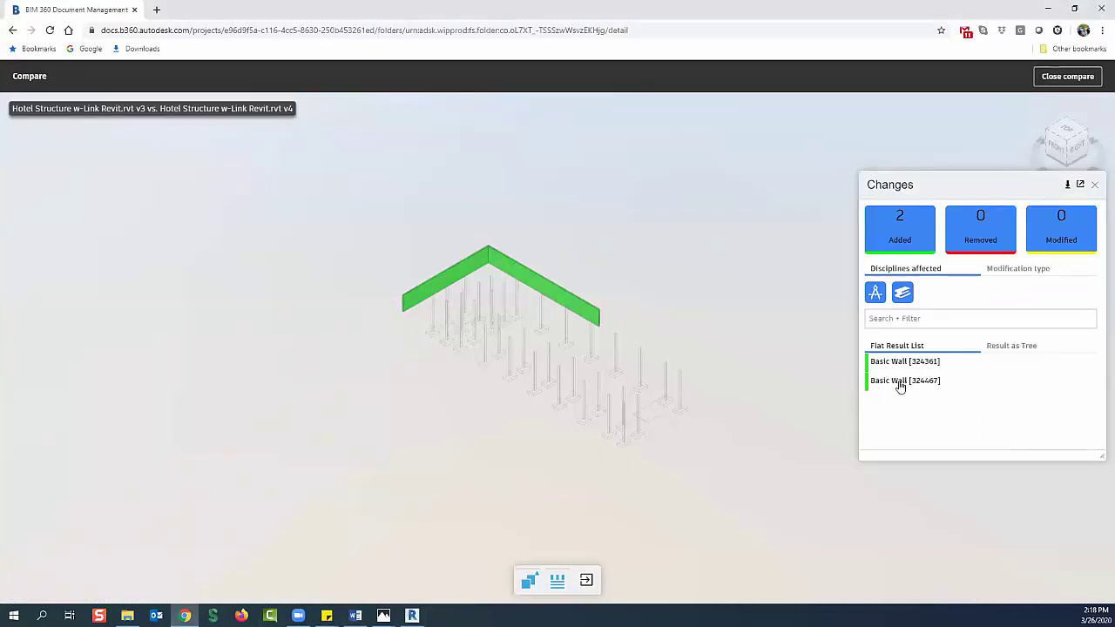
Turn off both affected disciplines in the change list and turn the architectural one back on
left_click(903, 293)
left_click(875, 294)
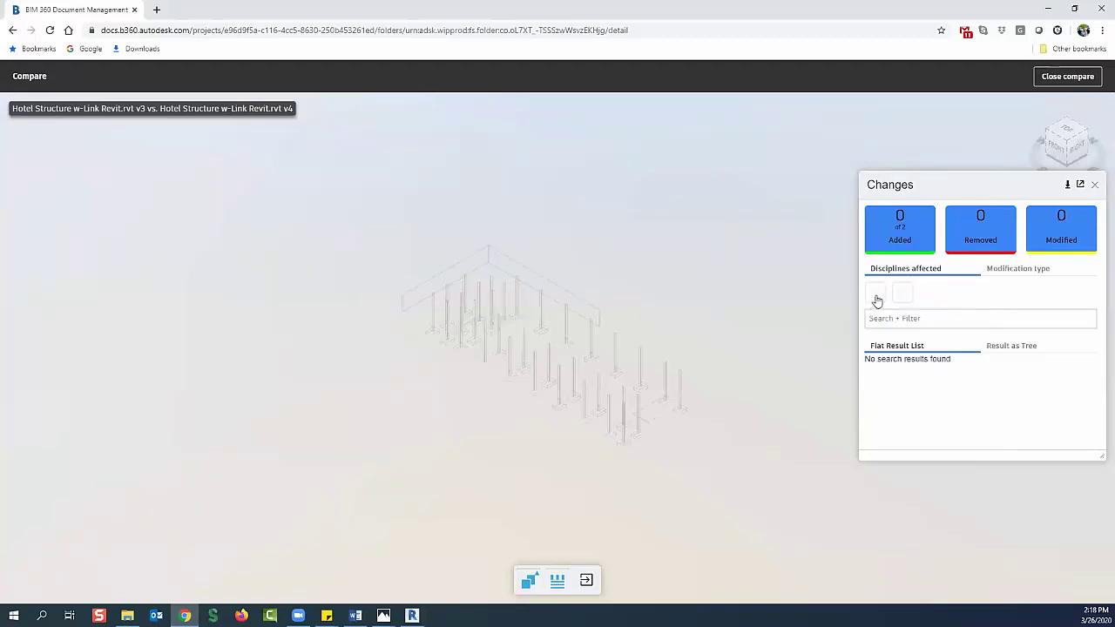
left_click(877, 299)
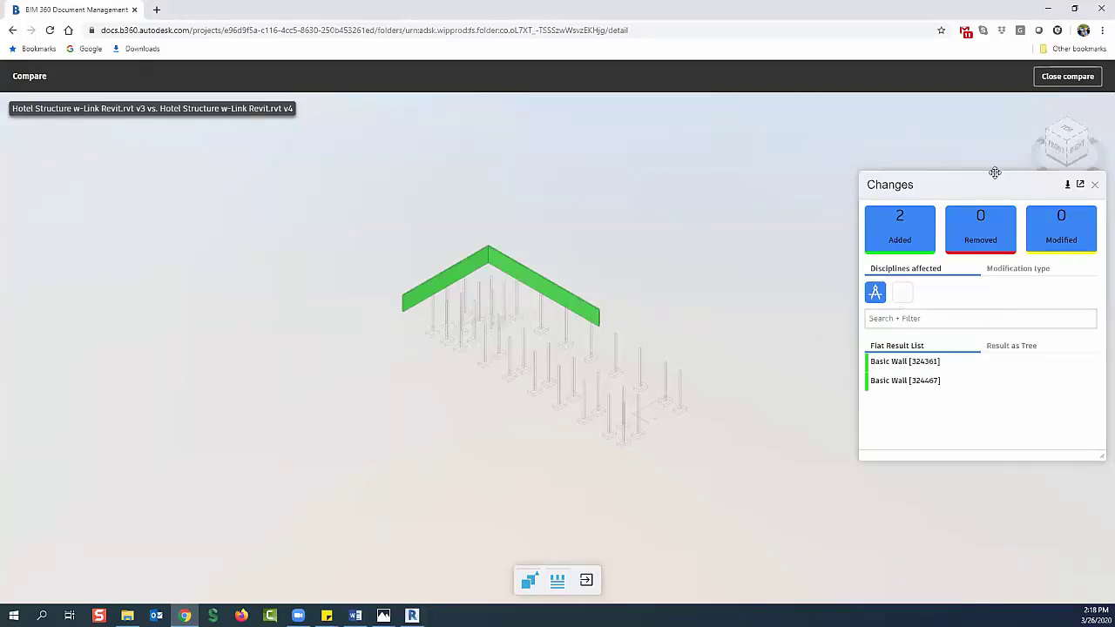
Show the modification type filters, toggle the Added and Removed changes off and on, and leave only Added changes enabled
left_click(1005, 274)
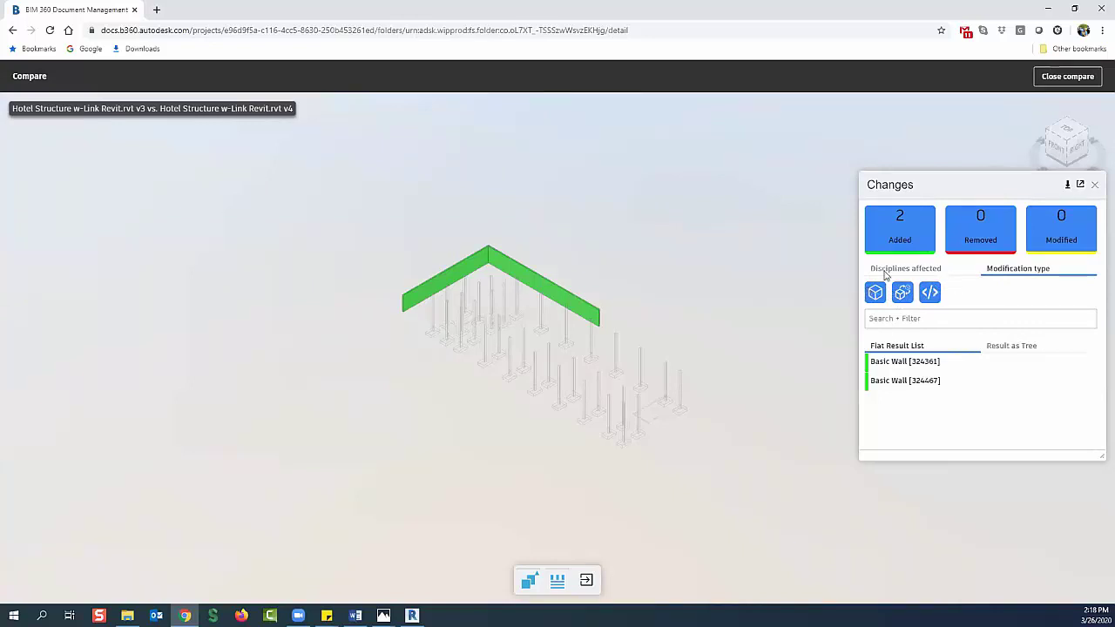
left_click(975, 246)
left_click(924, 242)
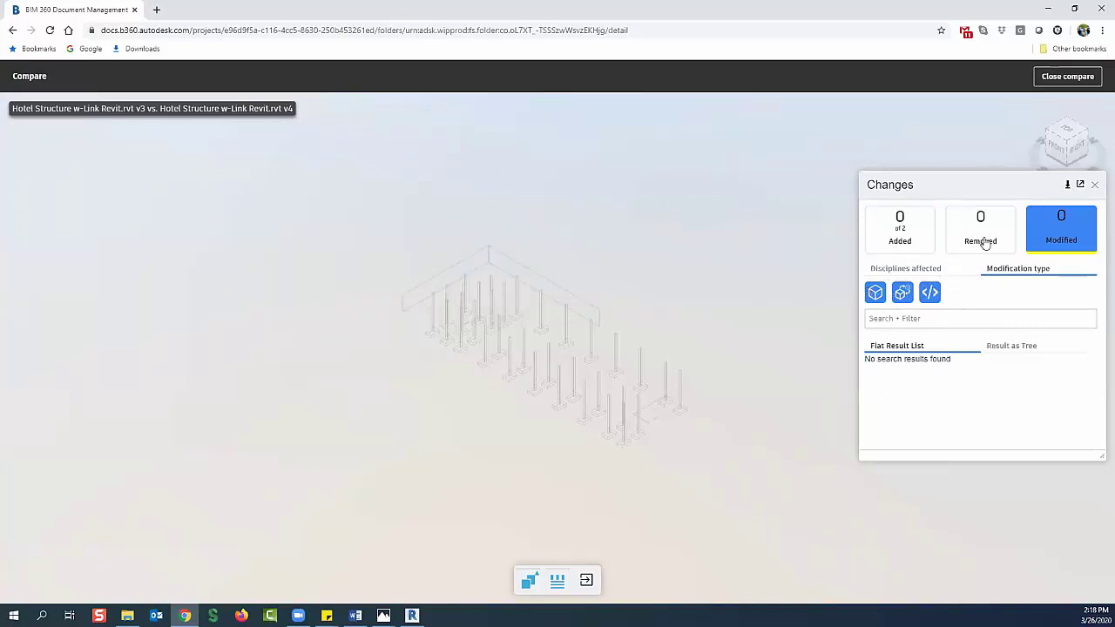
left_click(971, 239)
left_click(898, 240)
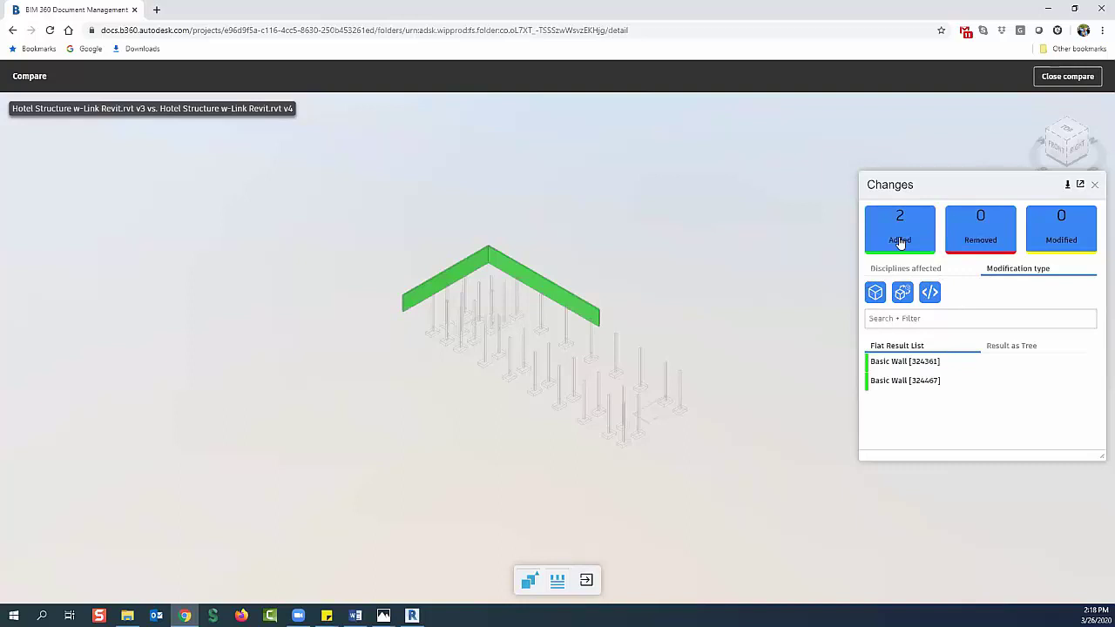
left_click(989, 251)
left_click(1064, 241)
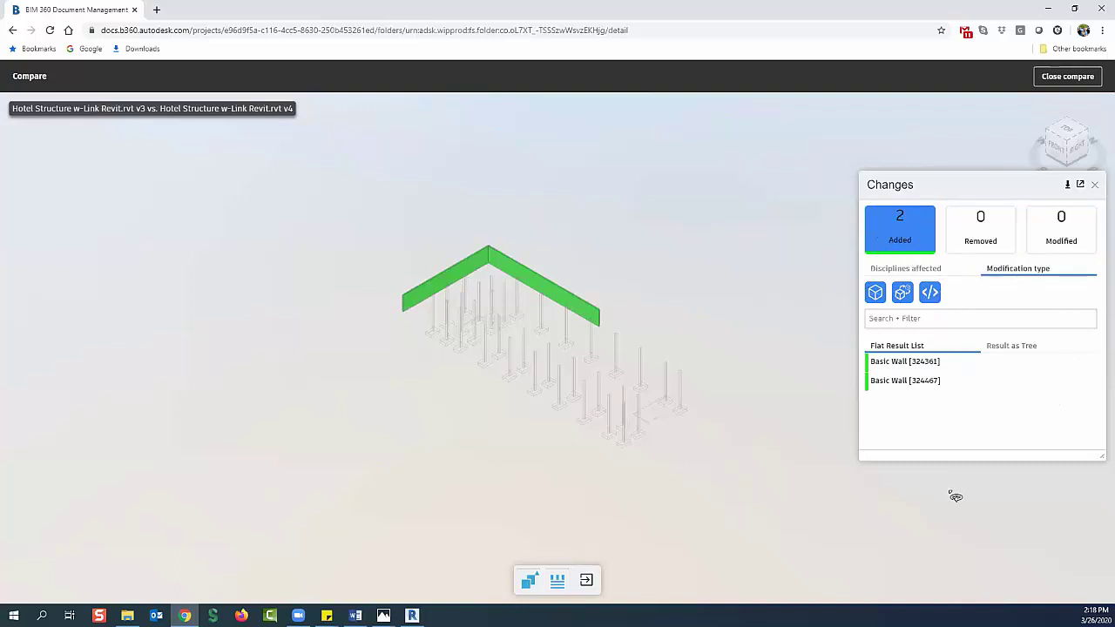
Start exporting the change list and cancel the save, and show the results as a tree
left_click(1068, 186)
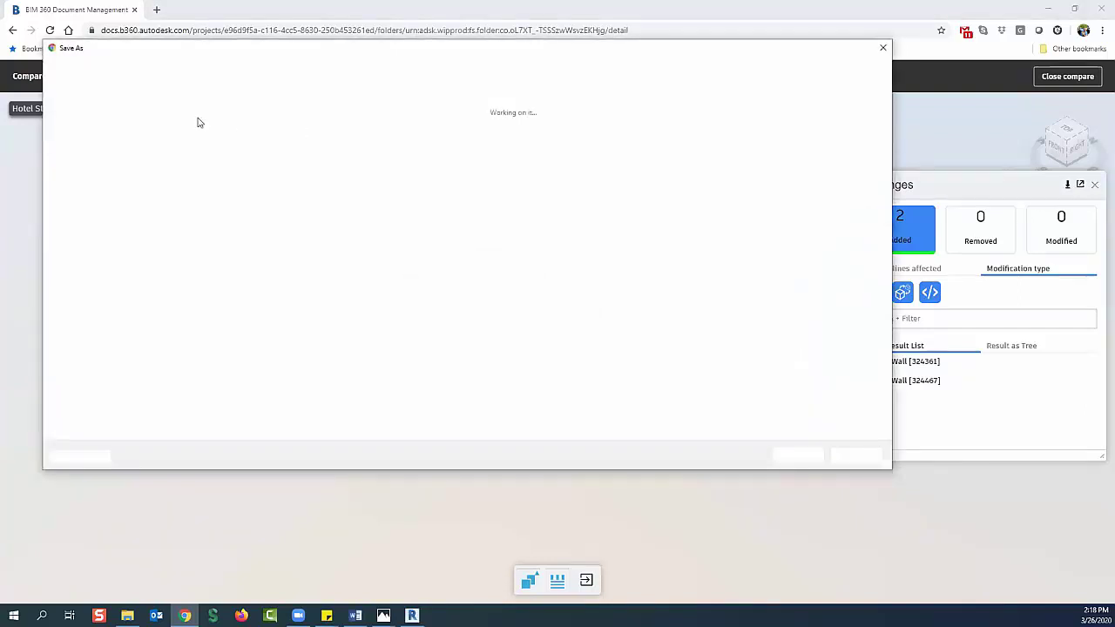
left_click(882, 50)
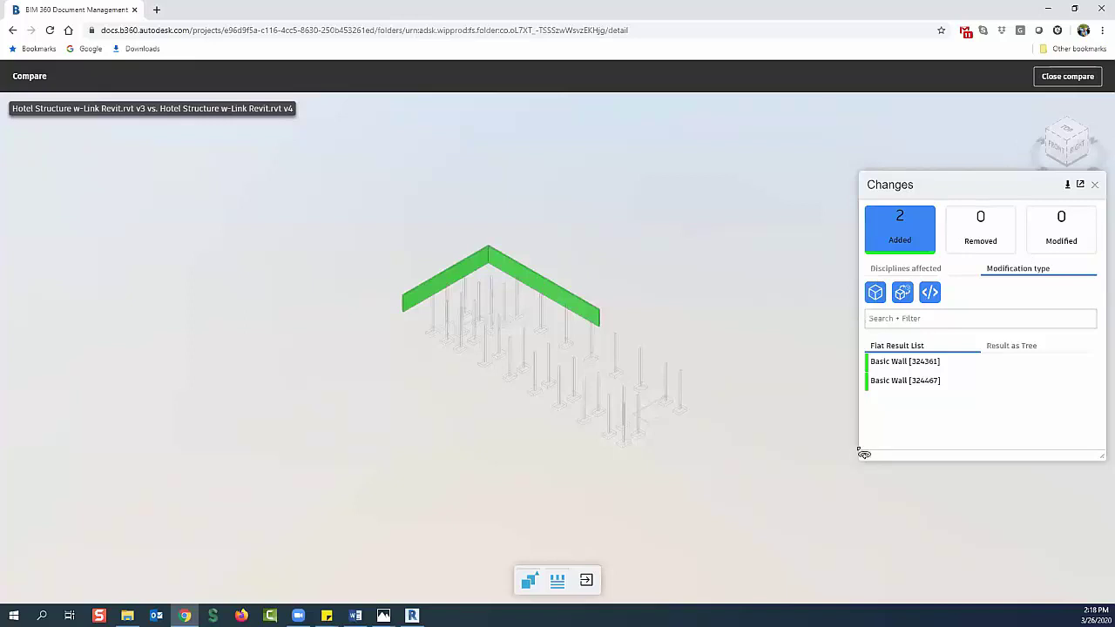
left_click(1013, 349)
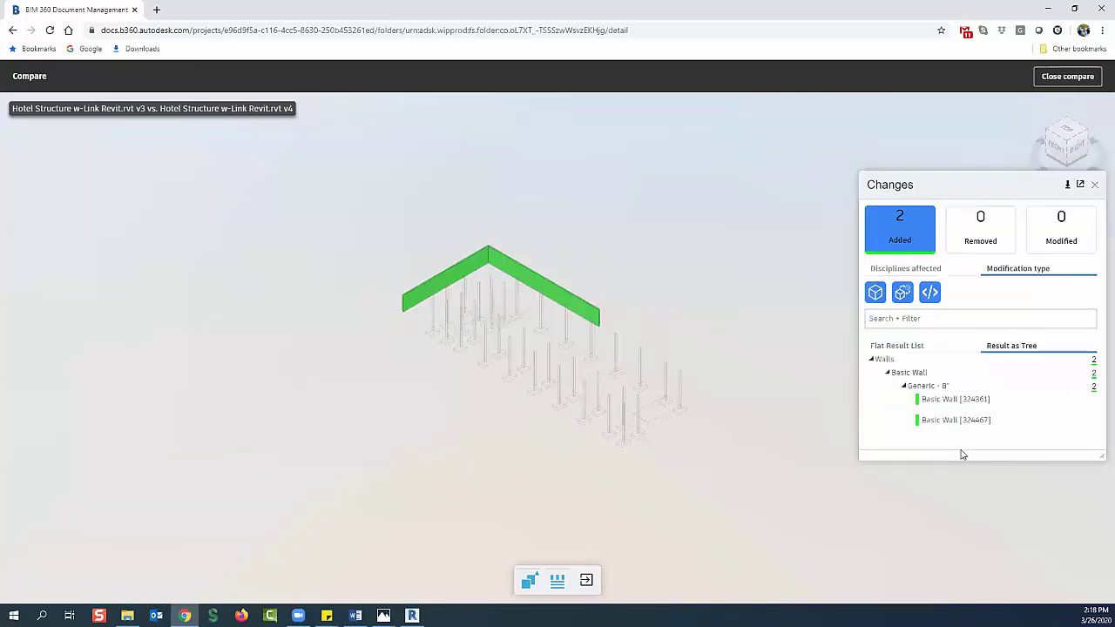
Close the change list, show the change information for Basic Wall [324467], and move the information panel below the model
left_click(1096, 187)
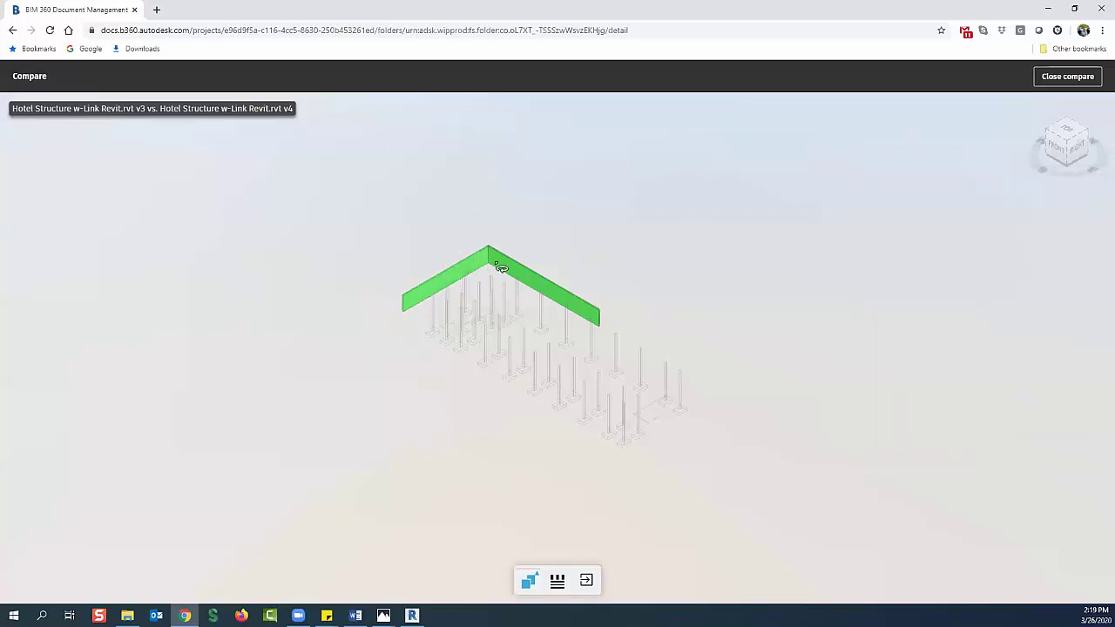
left_click(549, 295)
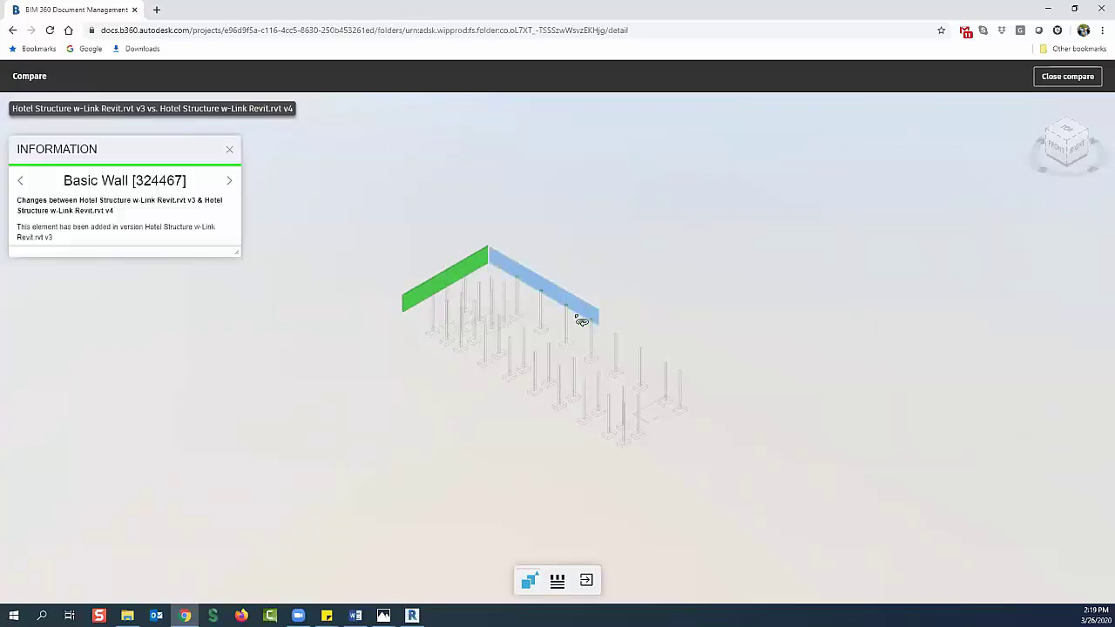
left_click_drag(107, 152, 342, 409)
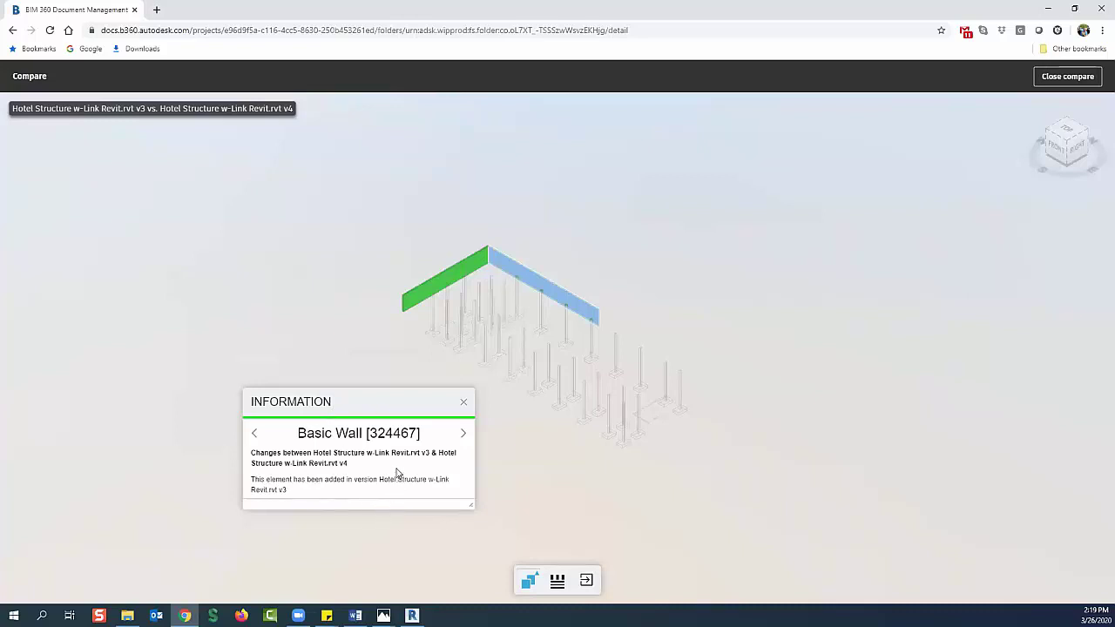
Show the change information for the other added wall, bring the change list back, and exit the version comparison
left_click(465, 434)
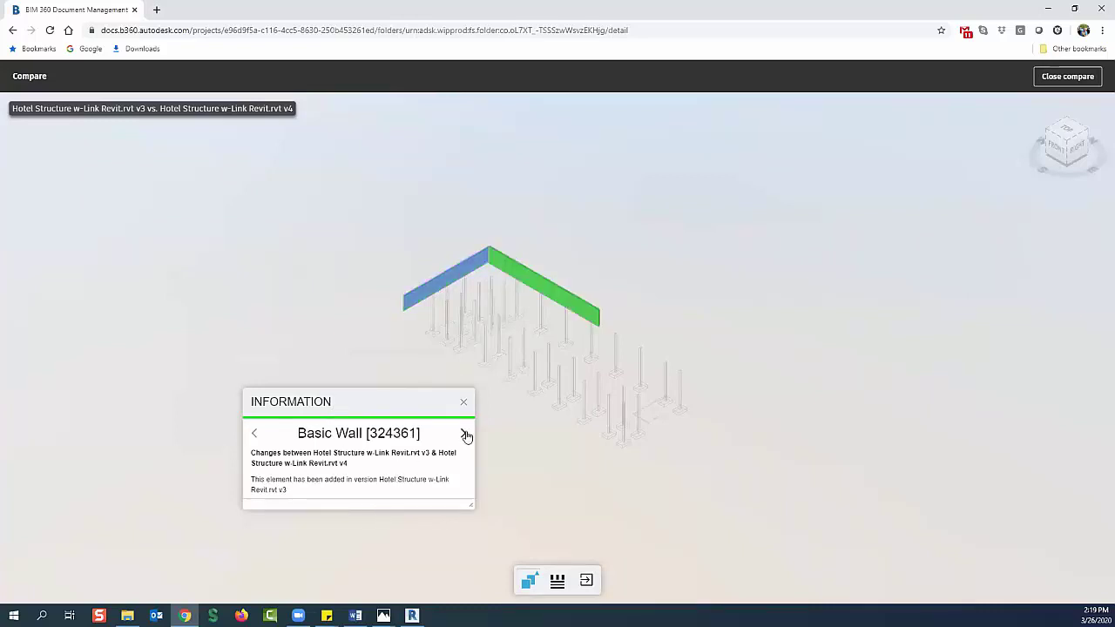
left_click(558, 583)
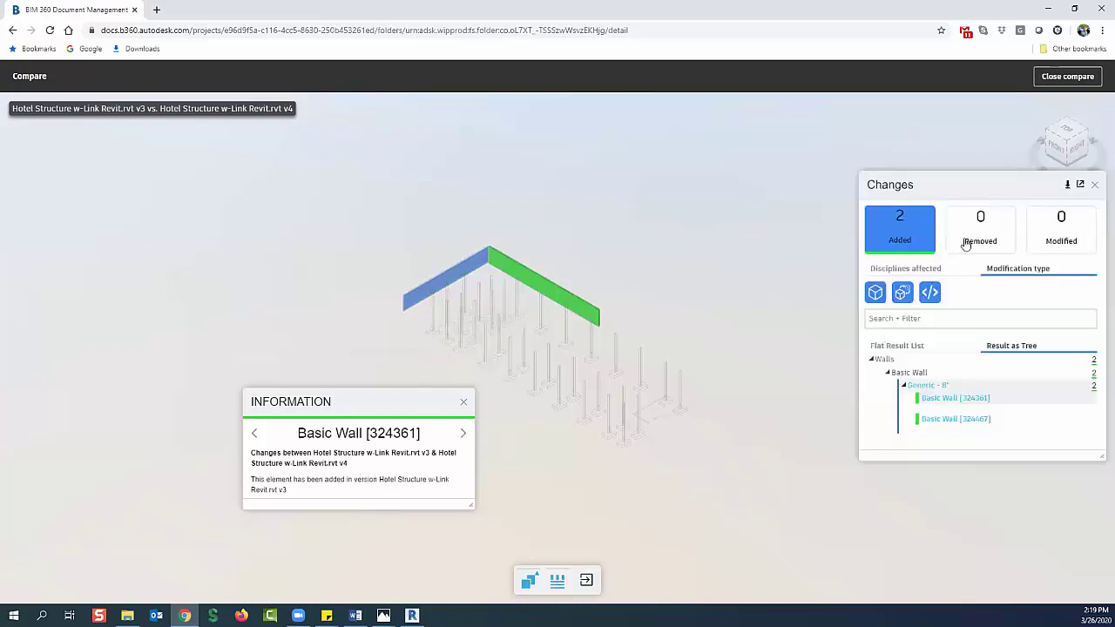
left_click(585, 582)
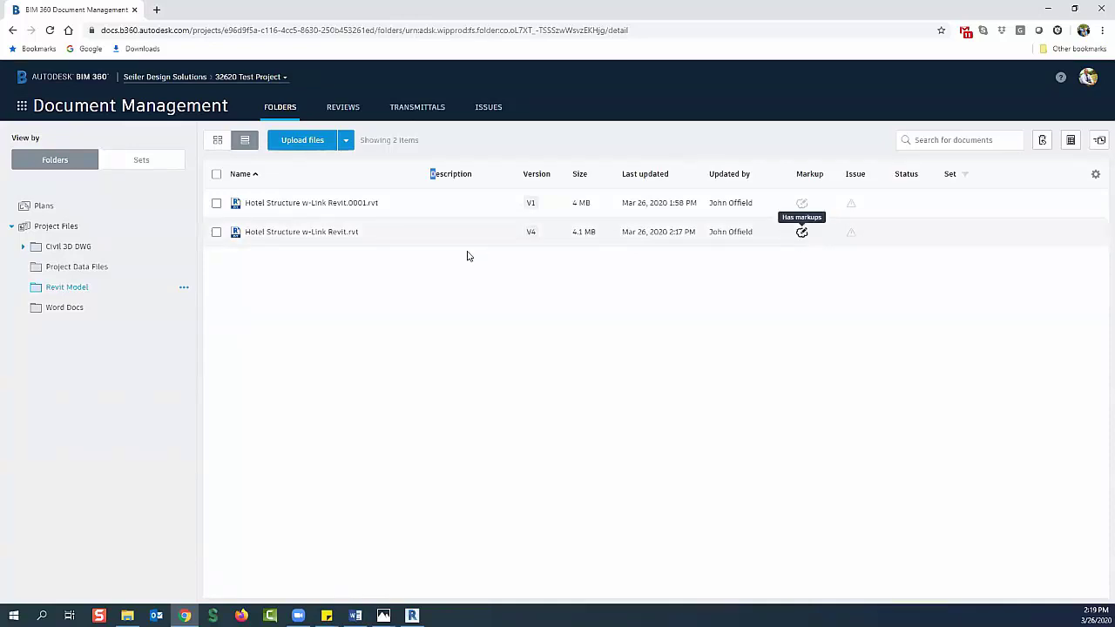
Open Hotel Structure w-Link Revit.rvt and display its published V2 markup on the 3D model
left_click(332, 236)
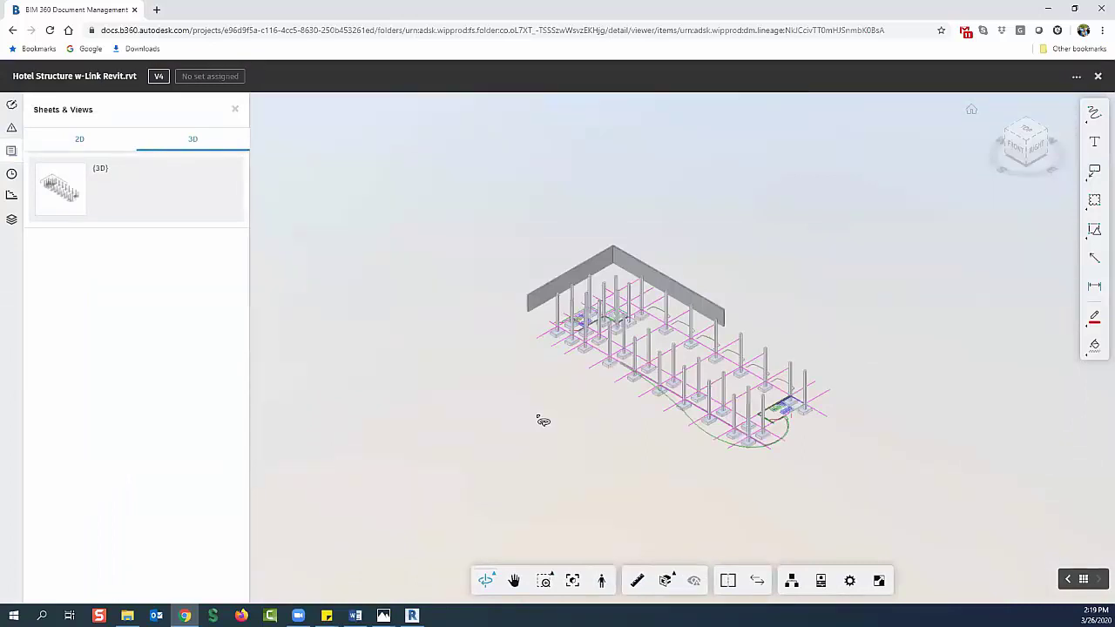
scroll(804, 438, "up", 3)
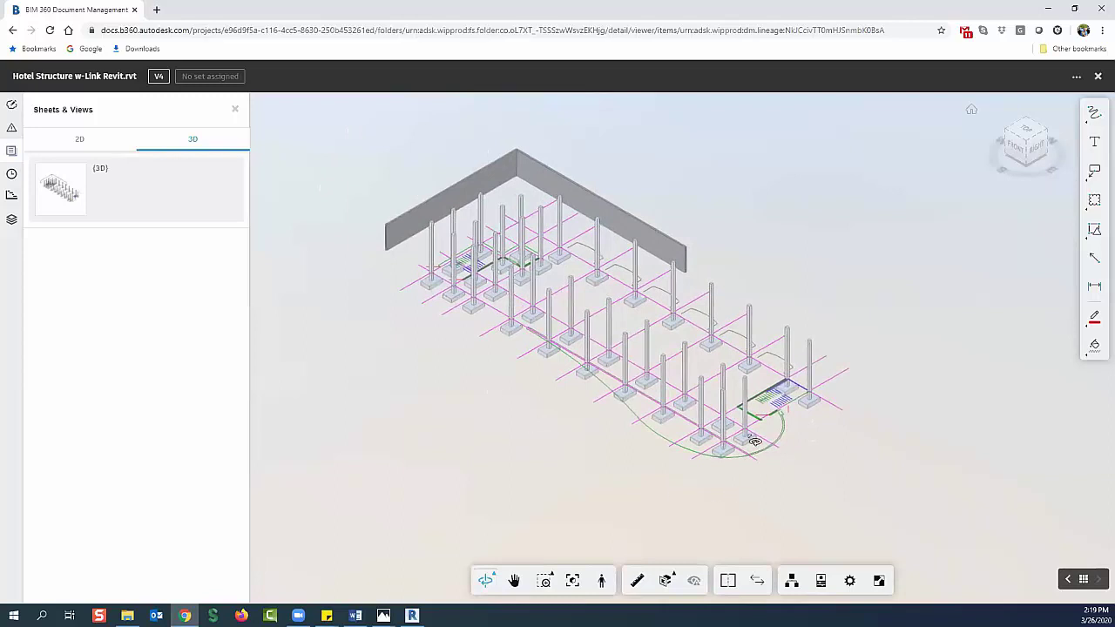
left_click(11, 104)
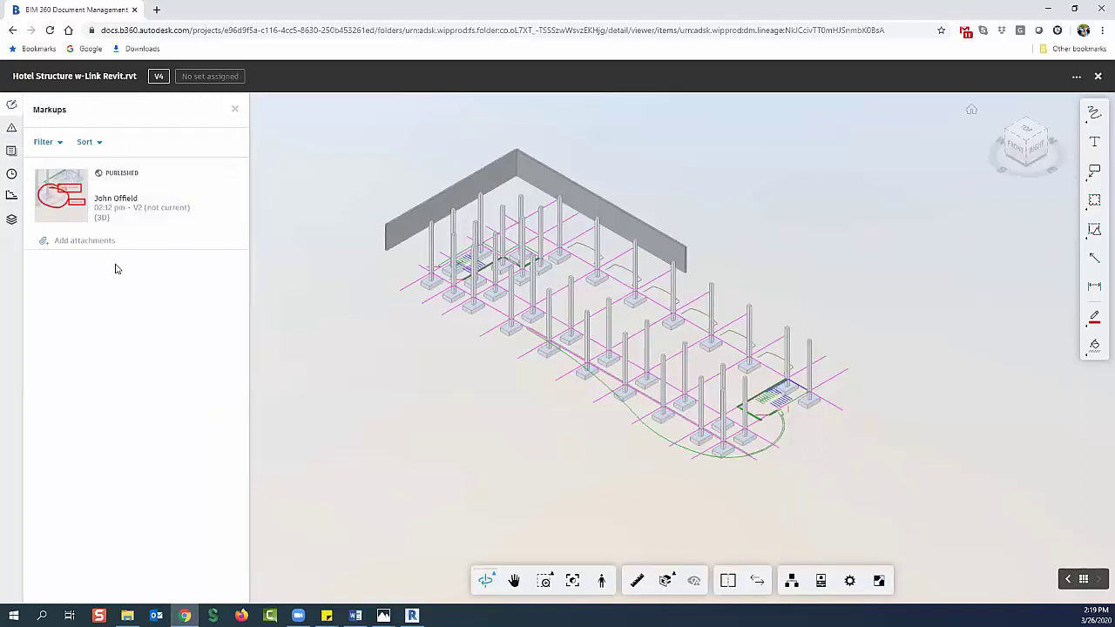
left_click(116, 202)
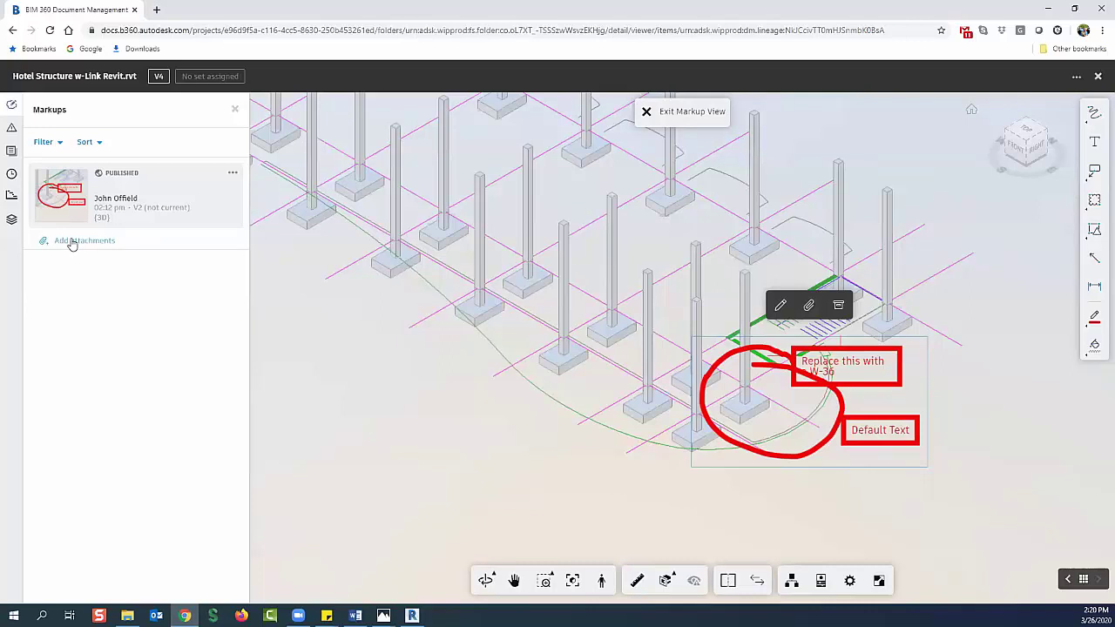
Open the published V2 markup for editing and save it
left_click(232, 175)
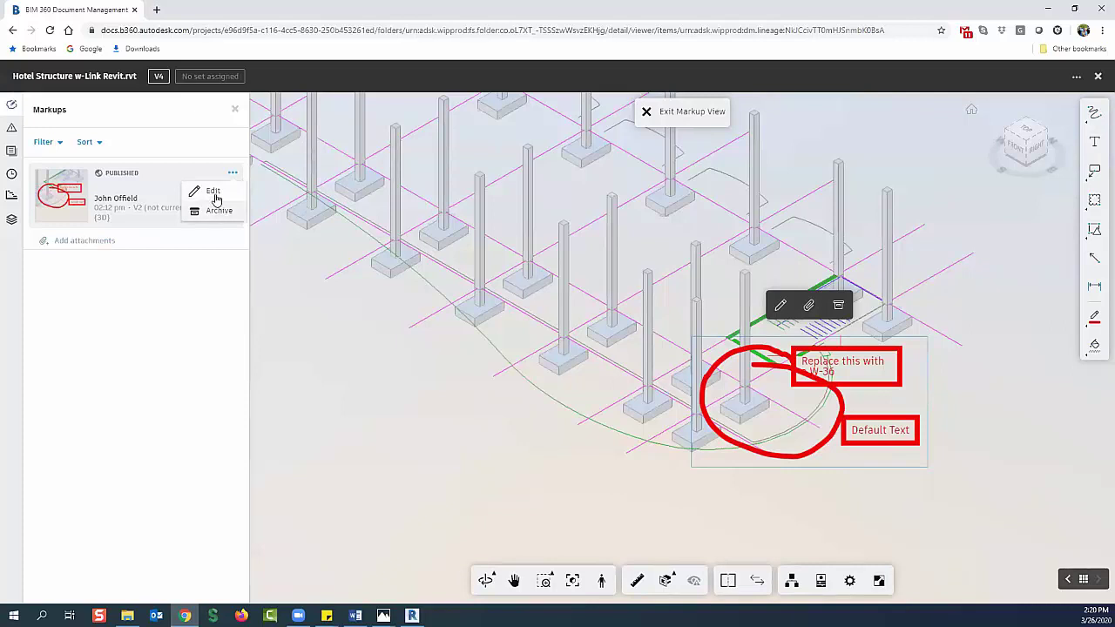
left_click(212, 191)
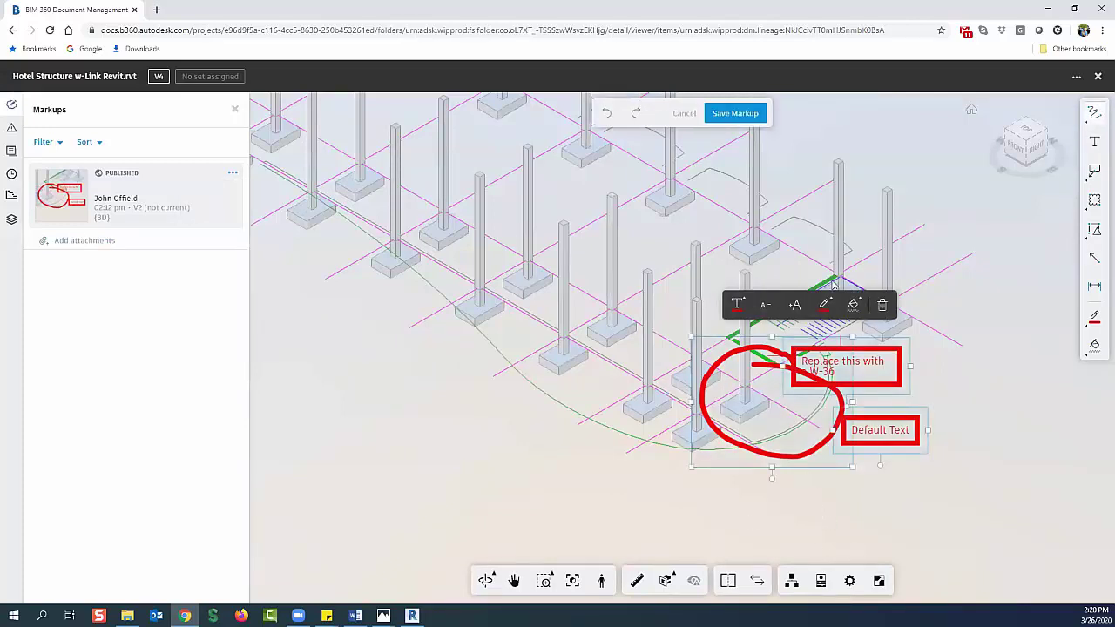
left_click(724, 118)
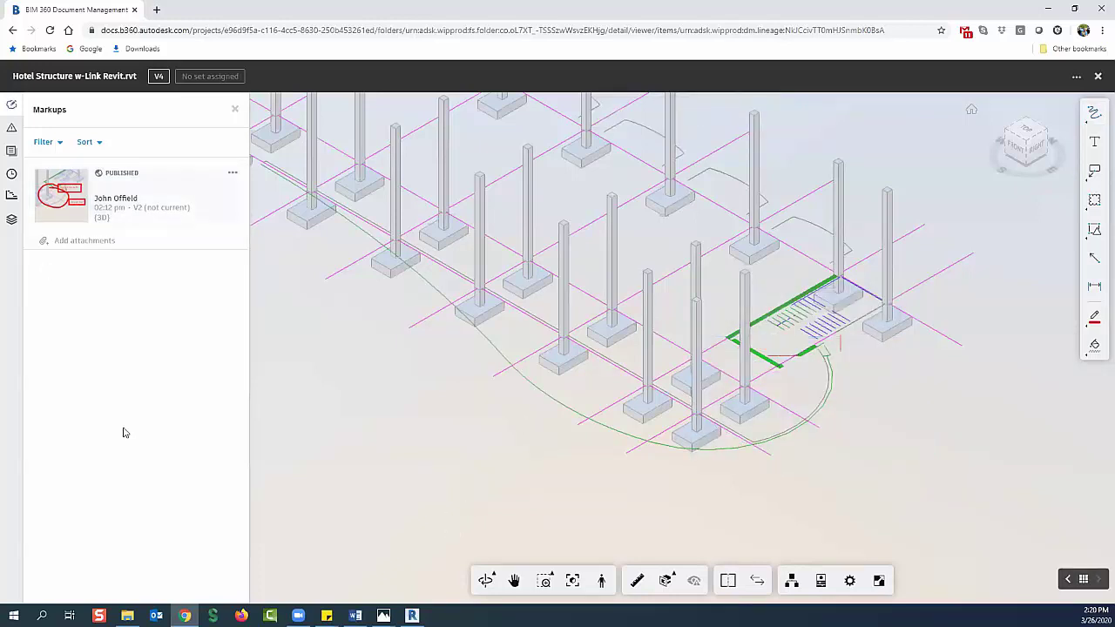
Start a new issue from the model's issue list and place its push pin on the marked-up column beside the stair
left_click(12, 131)
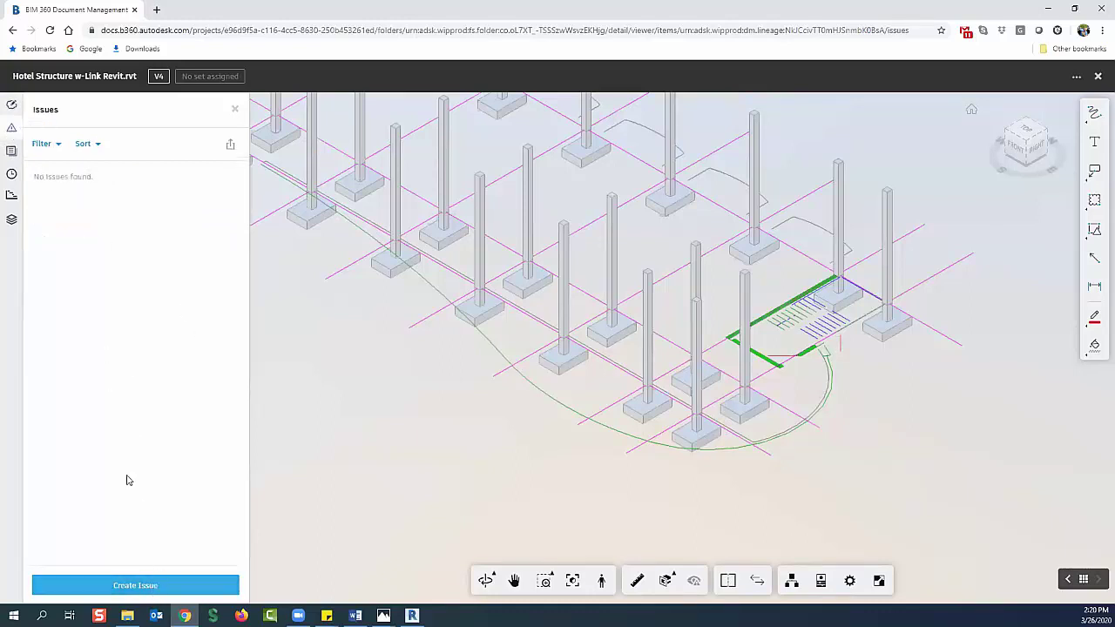
left_click(148, 590)
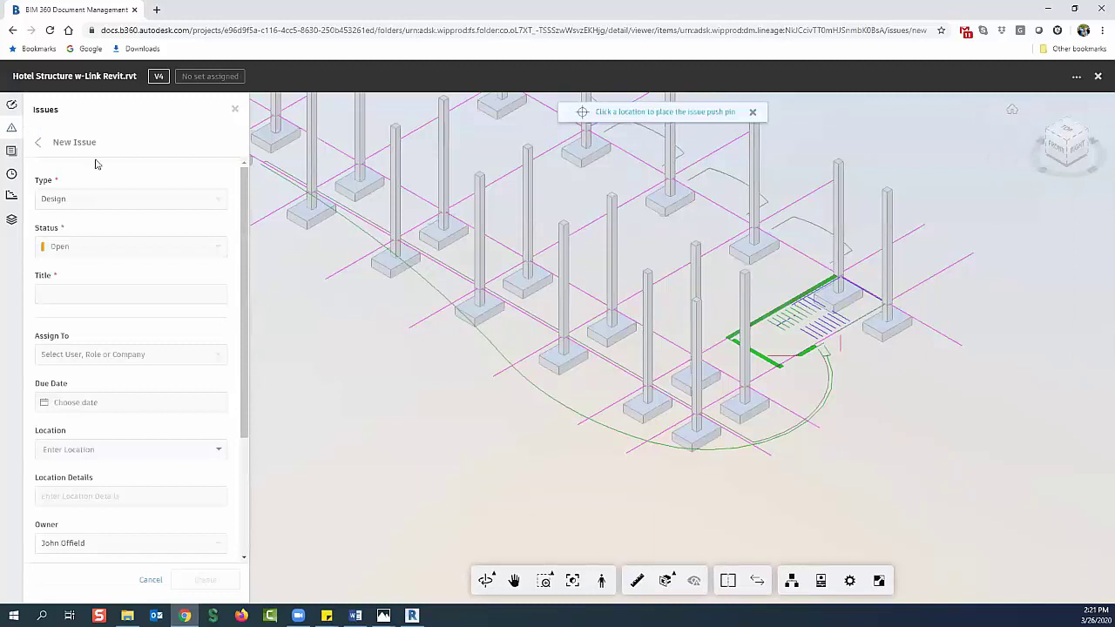
left_click(745, 358)
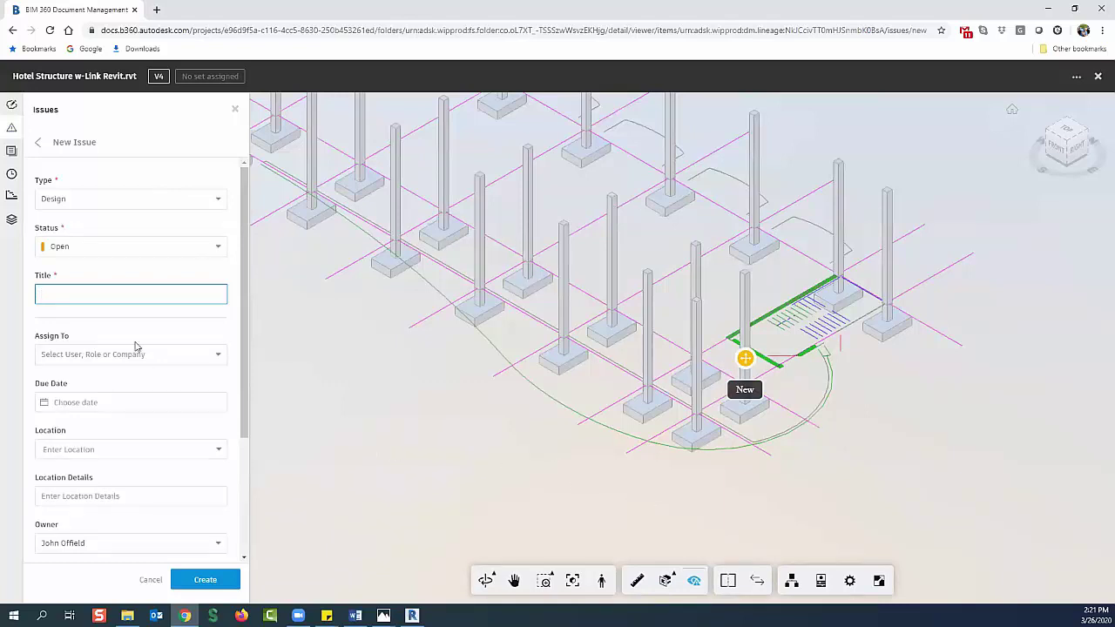
Look through the available issue types and statuses, keeping the type Design and the status Open
left_click(65, 198)
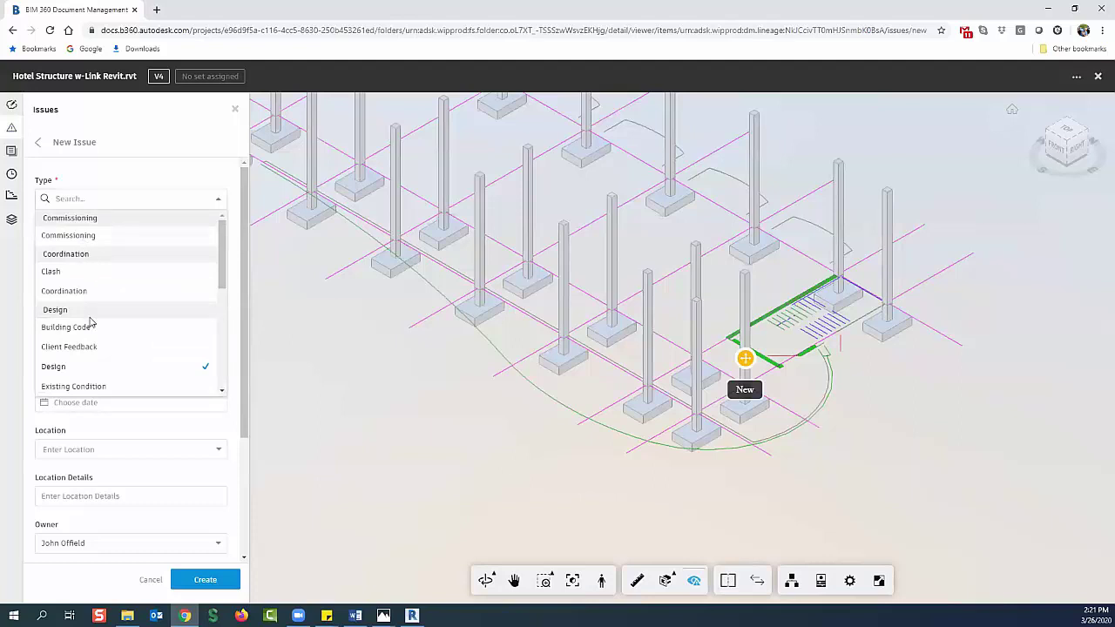
scroll(90, 323, "down", 5)
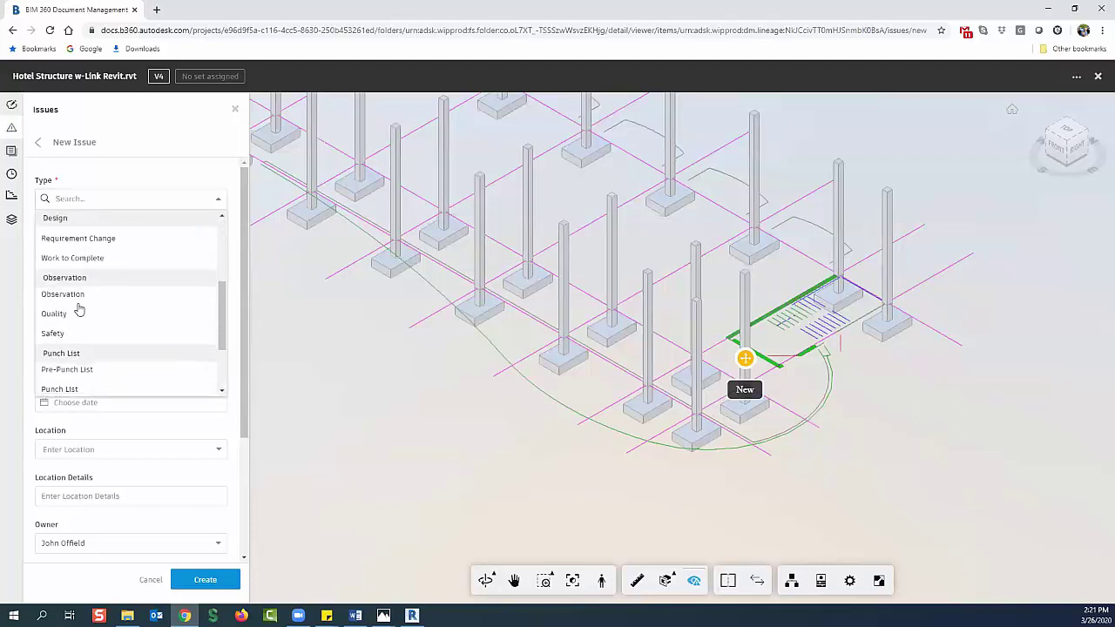
scroll(86, 344, "down", 2)
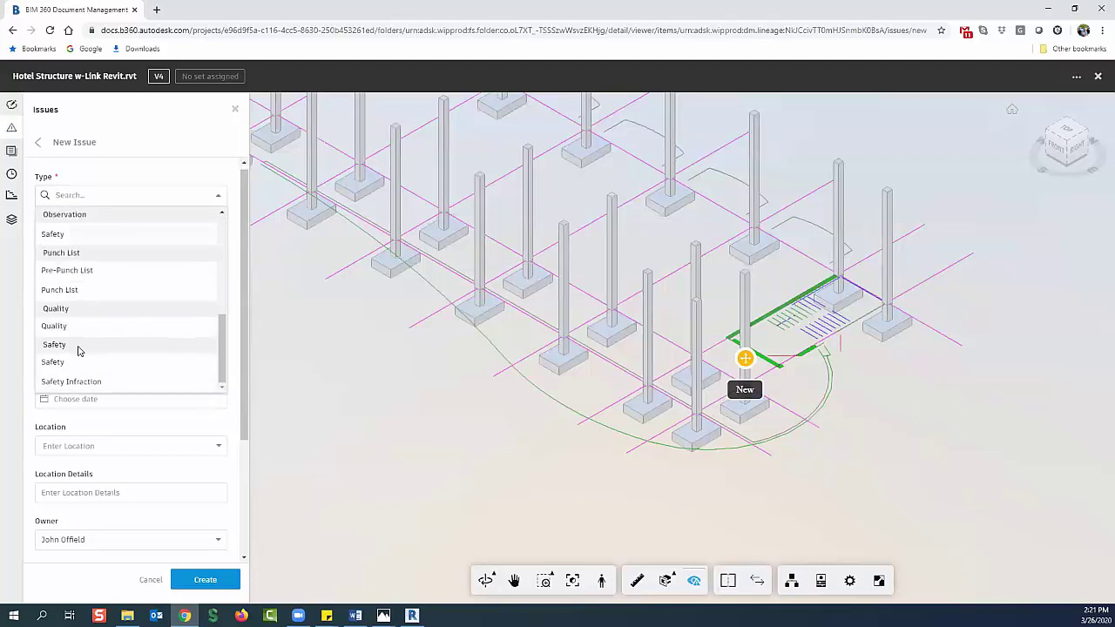
scroll(78, 348, "up", 5)
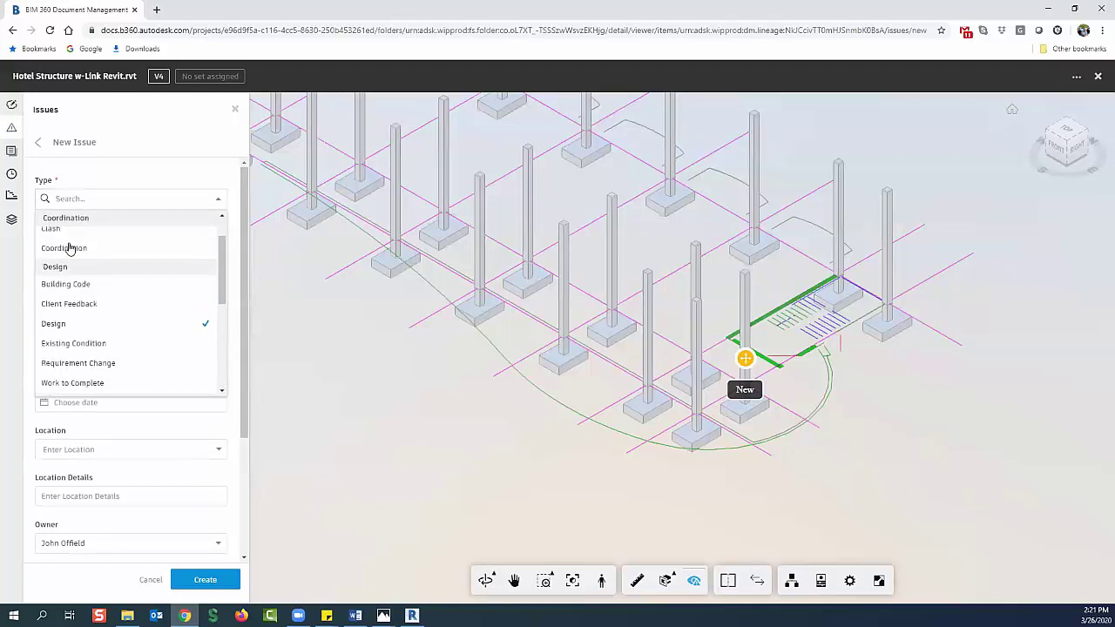
scroll(77, 276, "up", 1)
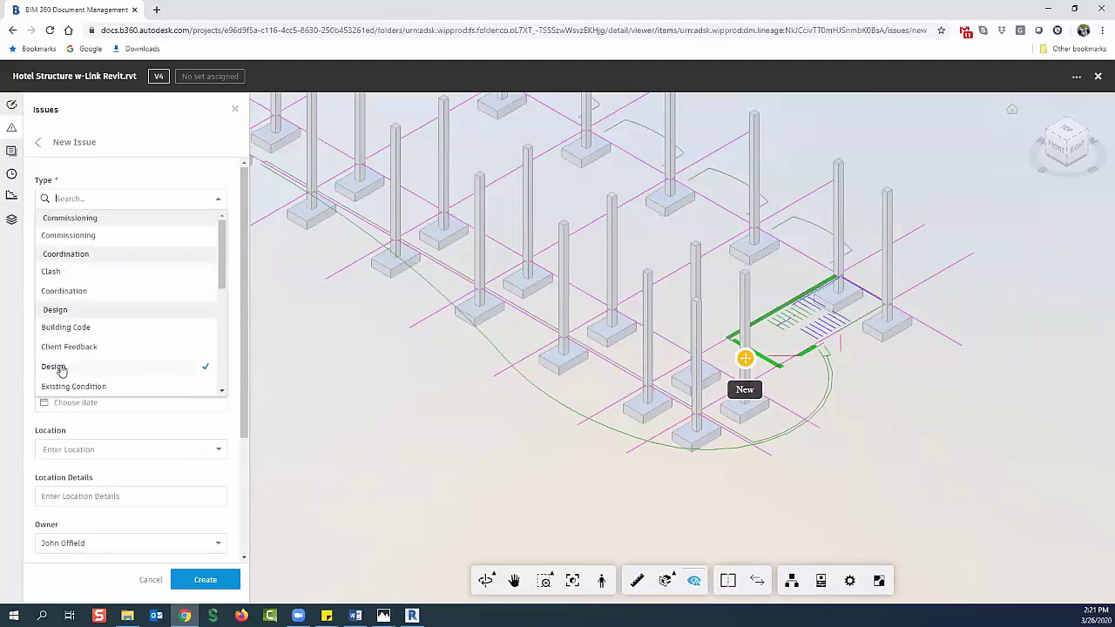
left_click(107, 199)
left_click(82, 249)
left_click(85, 249)
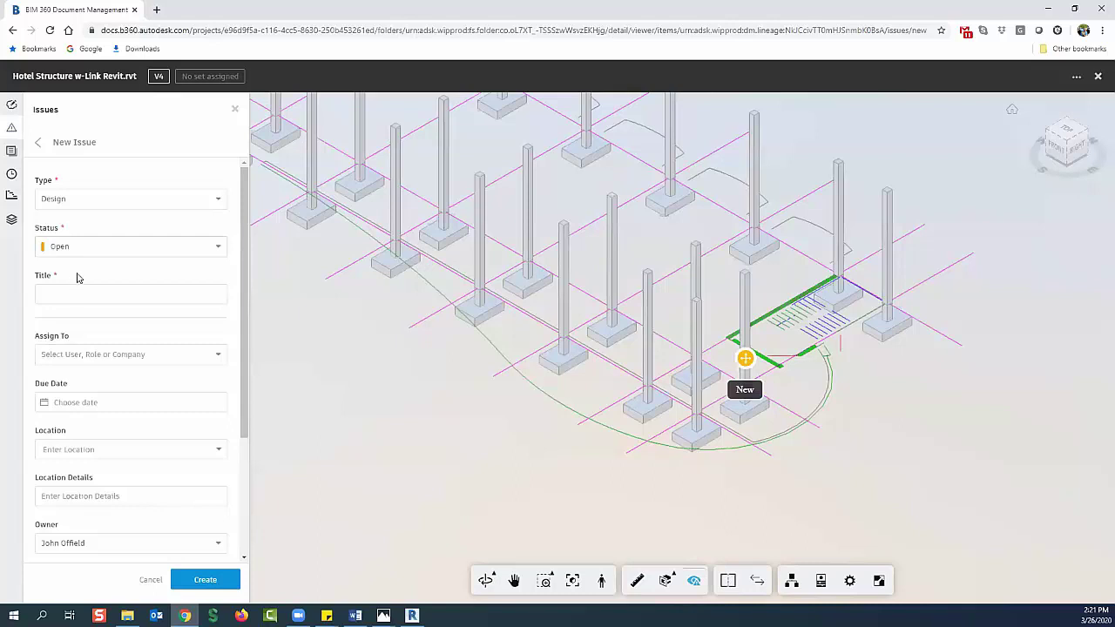
Title the issue Column Changeout and assign it to the WisDOT user
left_click(71, 293)
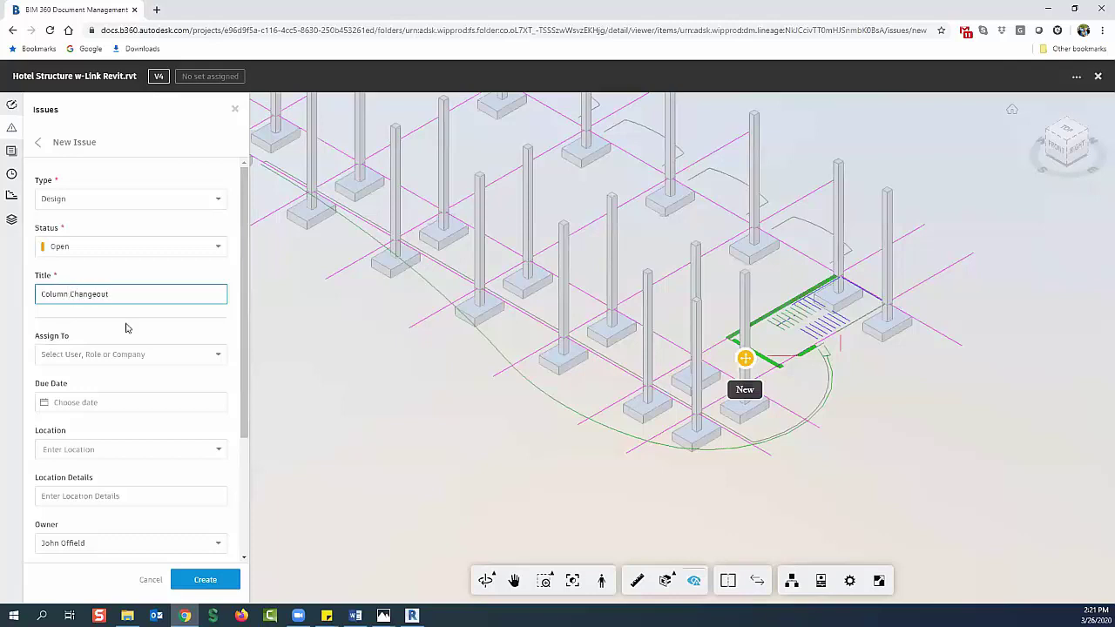
left_click(102, 355)
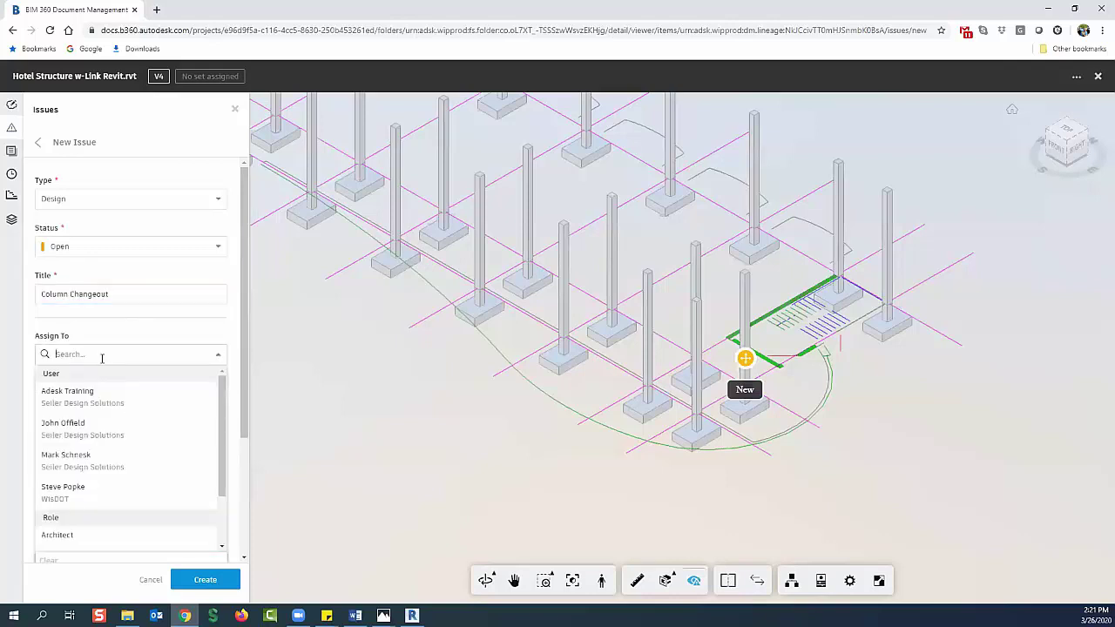
left_click(69, 489)
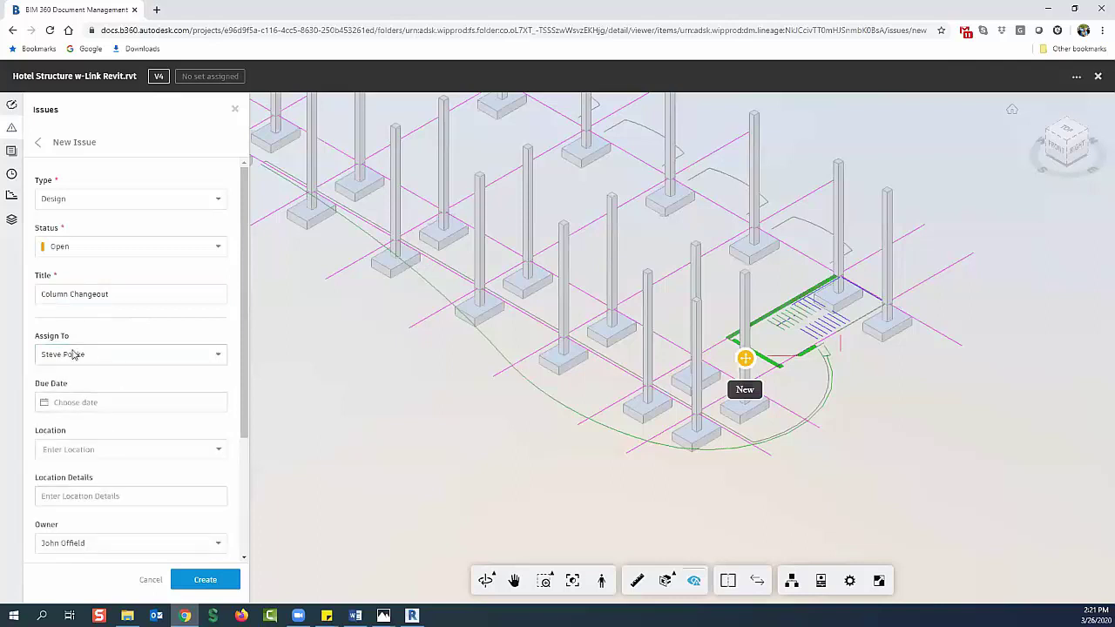
Set the issue's due date to March 26, 2020 and check the available locations
left_click(84, 404)
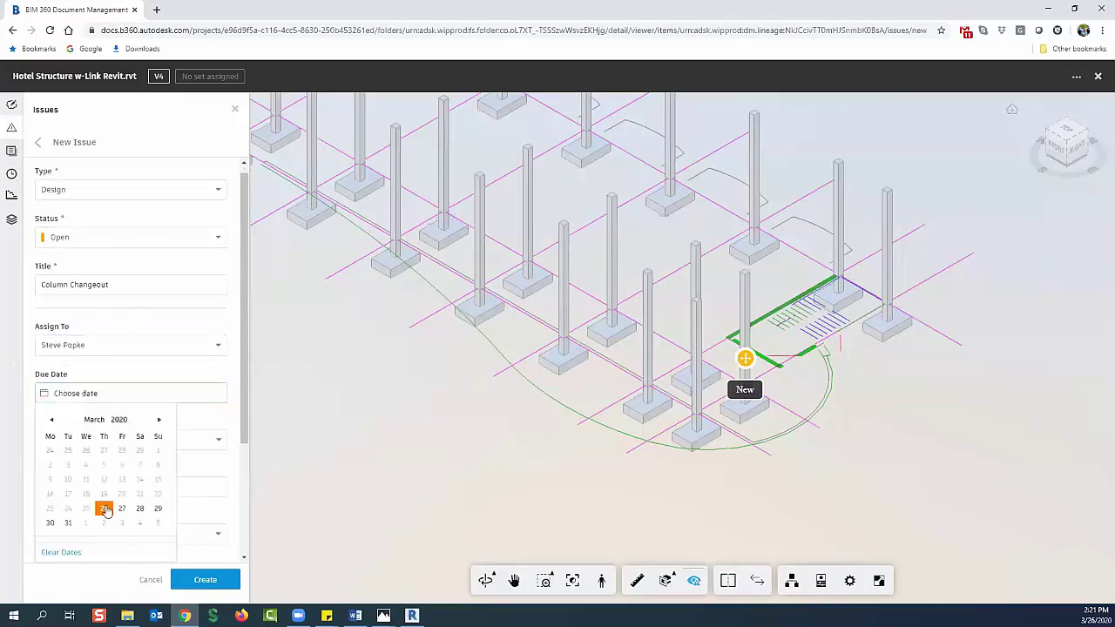
left_click(104, 508)
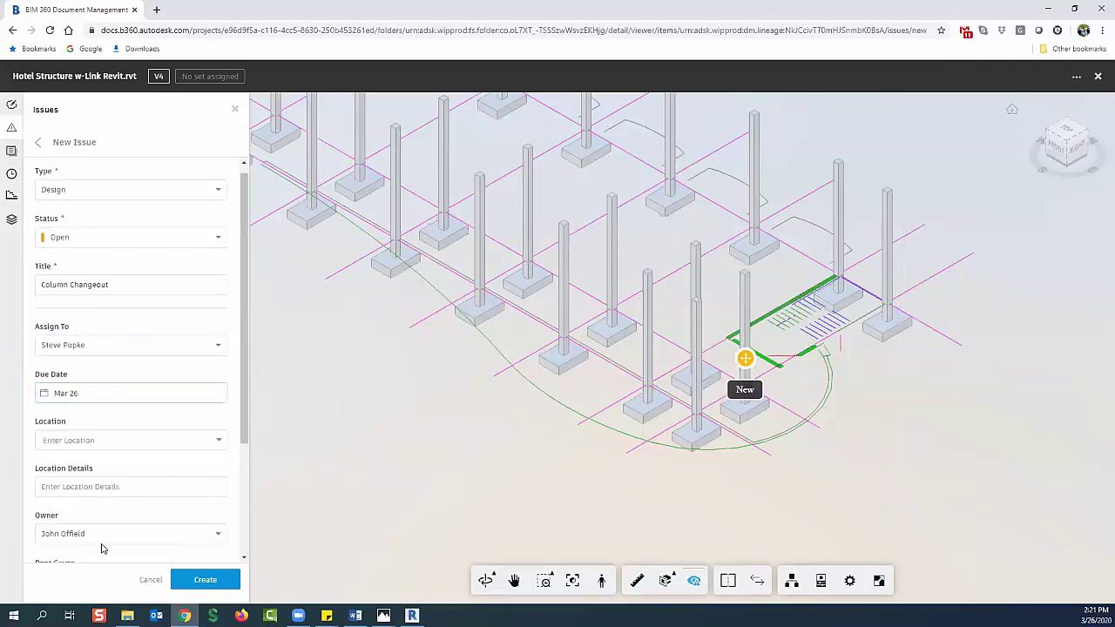
left_click(100, 440)
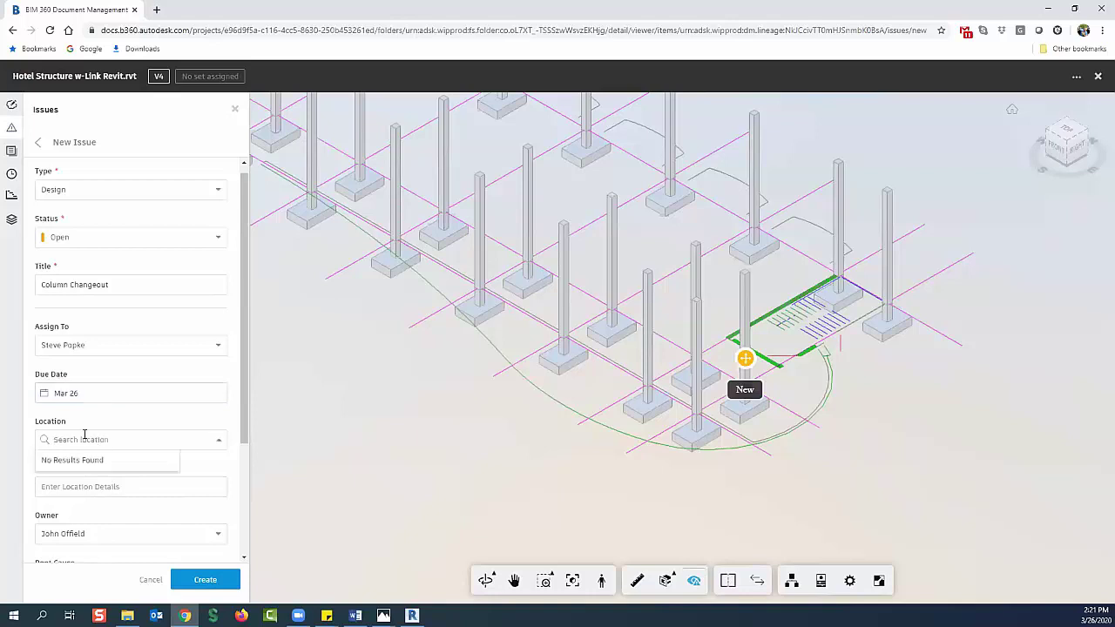
left_click(93, 424)
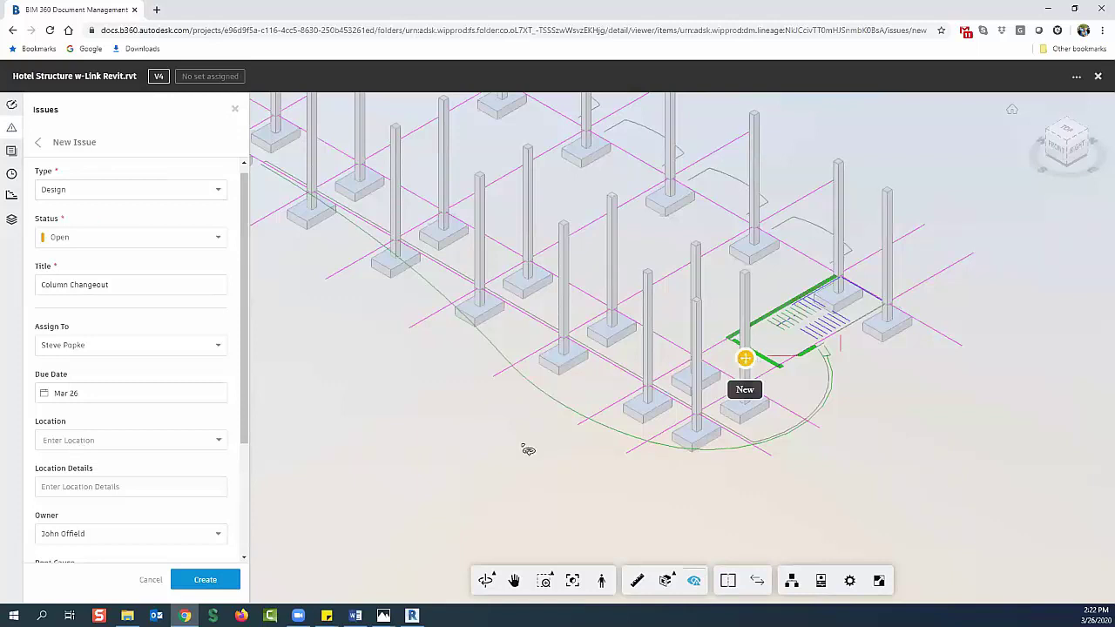
Enter Grid A2 as the issue's location details
scroll(175, 495, "down", 2)
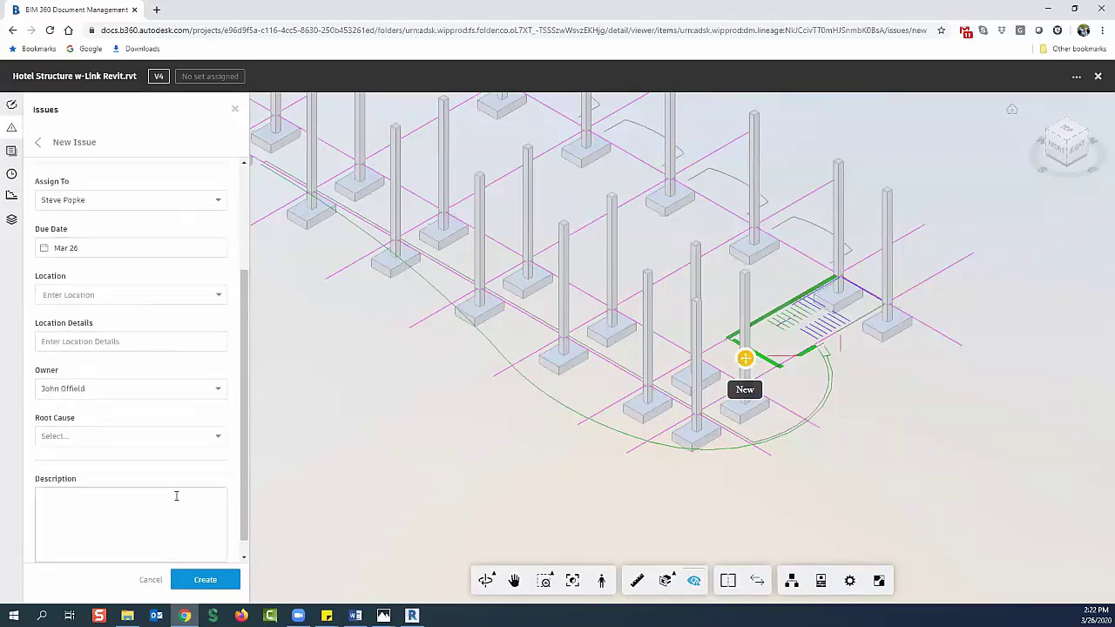
left_click(99, 326)
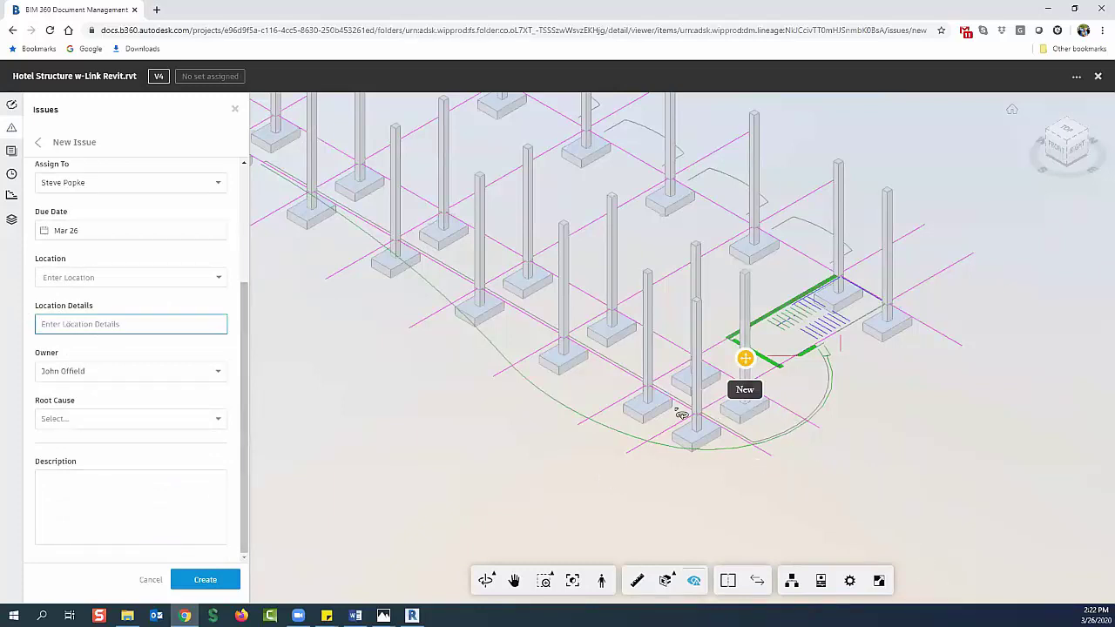
left_click(100, 330)
type("6")
Make the last-listed Seiler Design Solutions user the issue owner, choose Constructability as the root cause, and create the issue
left_click(87, 371)
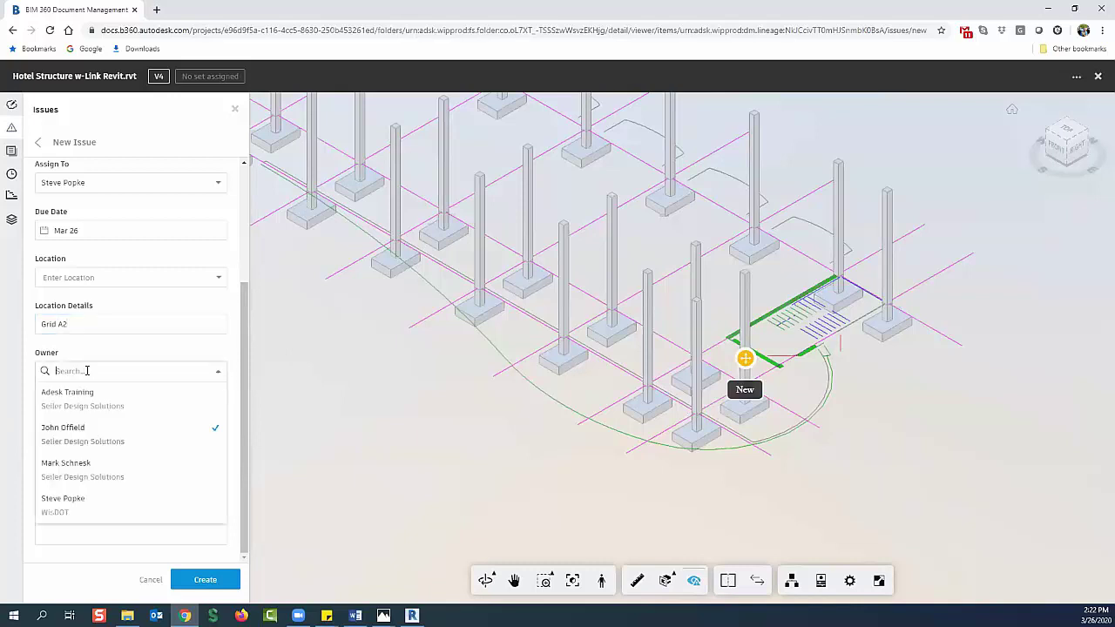
left_click(96, 466)
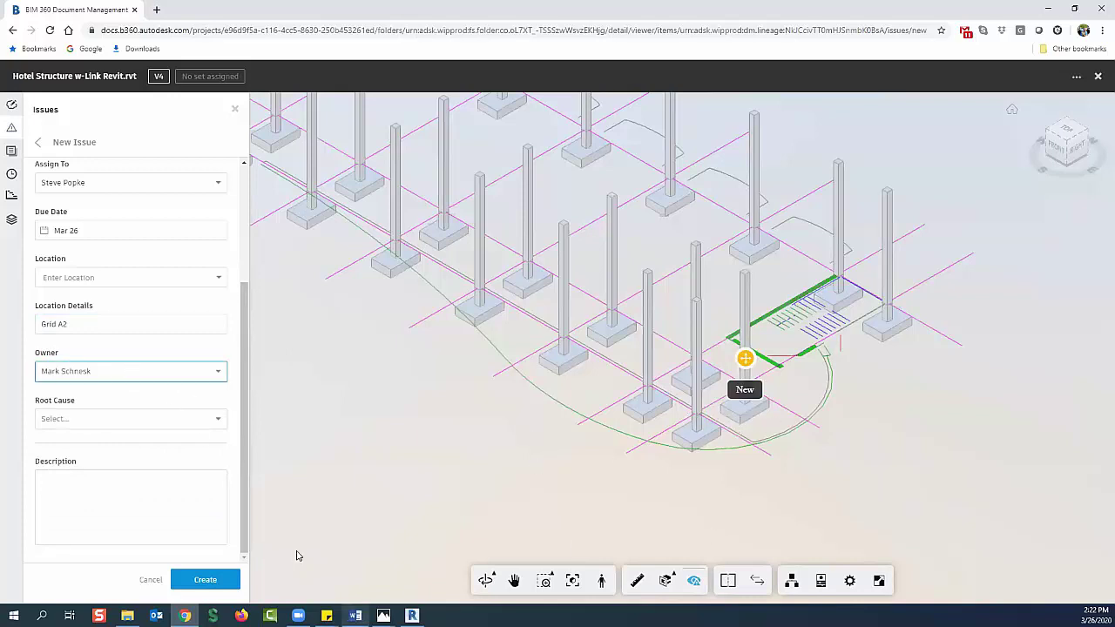
left_click(121, 419)
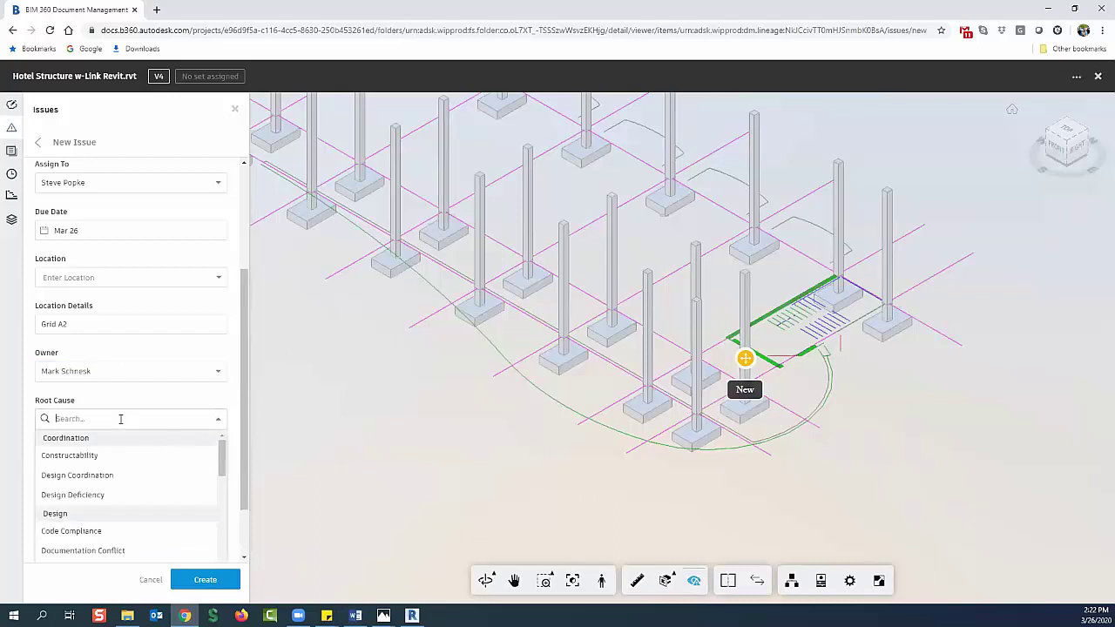
left_click(87, 457)
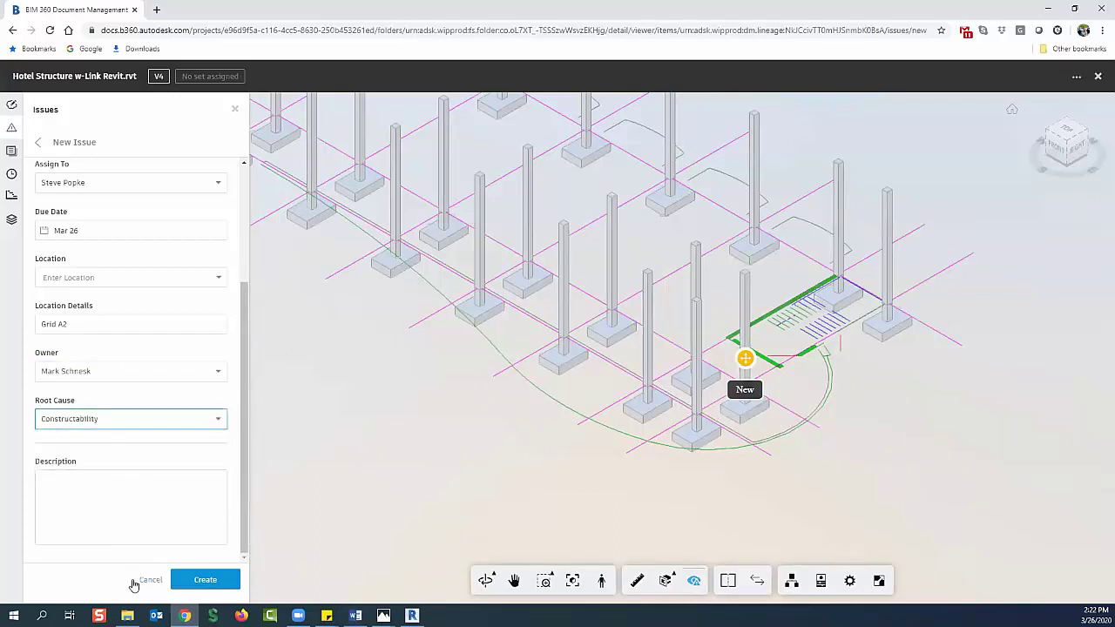
left_click(194, 579)
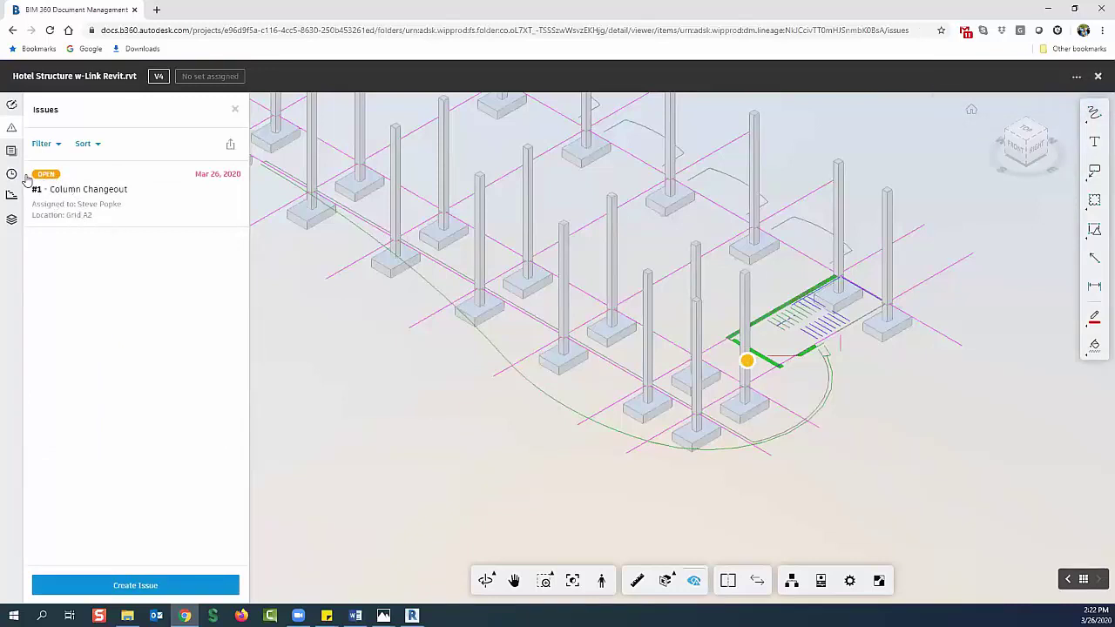
Show the model's version history and its phases
left_click(11, 173)
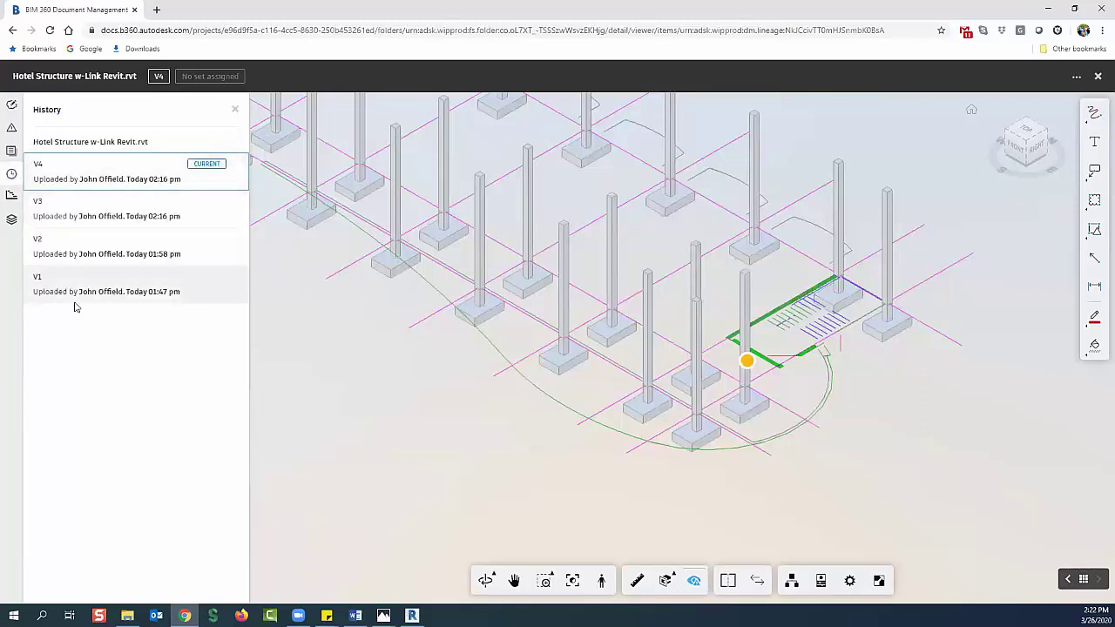
left_click(12, 198)
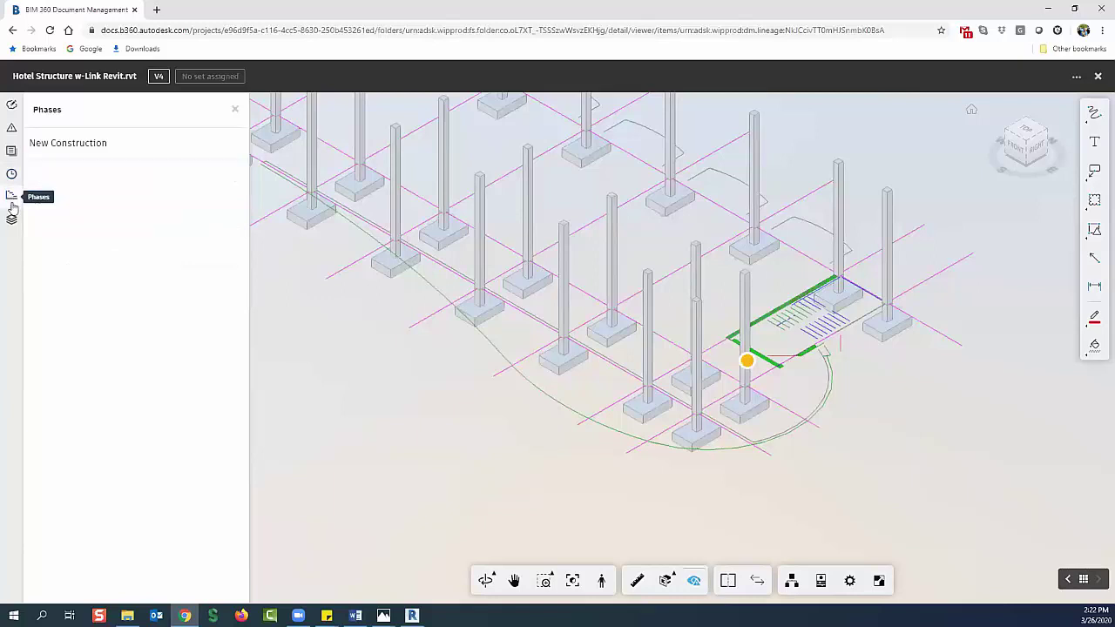
Show the model's levels and its 2D and 3D sheets and views
left_click(12, 221)
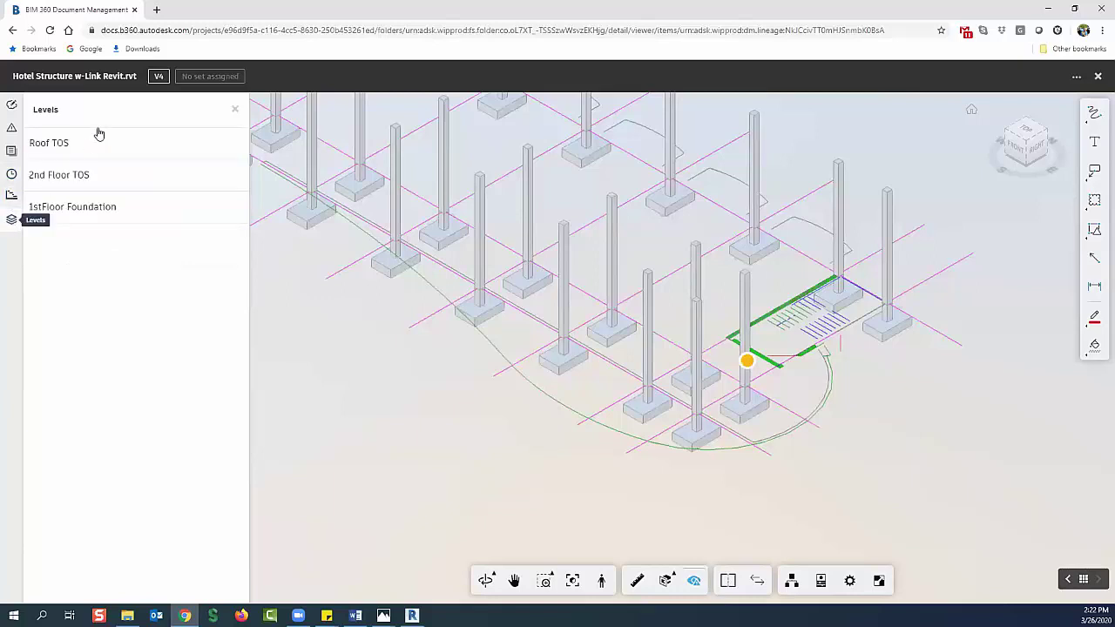
left_click(11, 151)
left_click(80, 140)
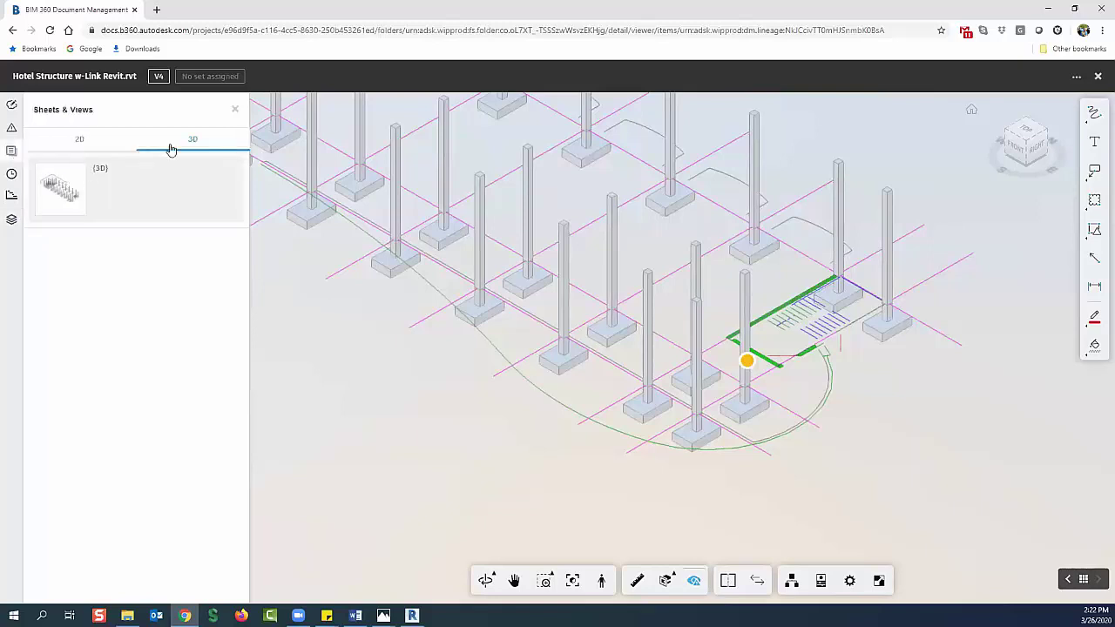
left_click(149, 153)
Check the model's markups and review the Column Changeout issue's details and available status options
left_click(14, 127)
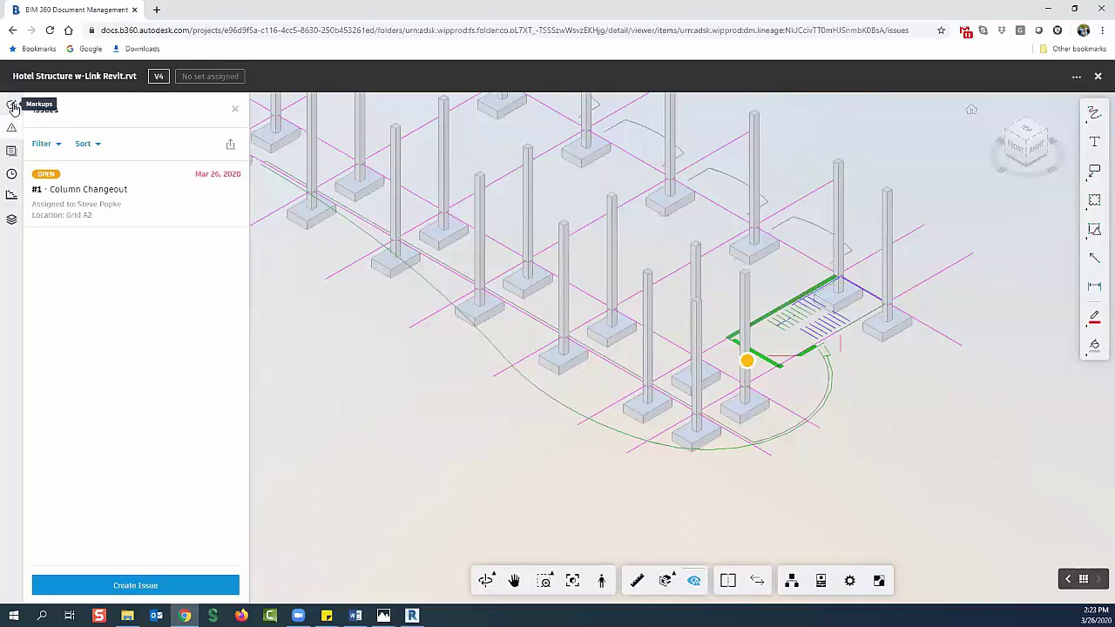
left_click(13, 106)
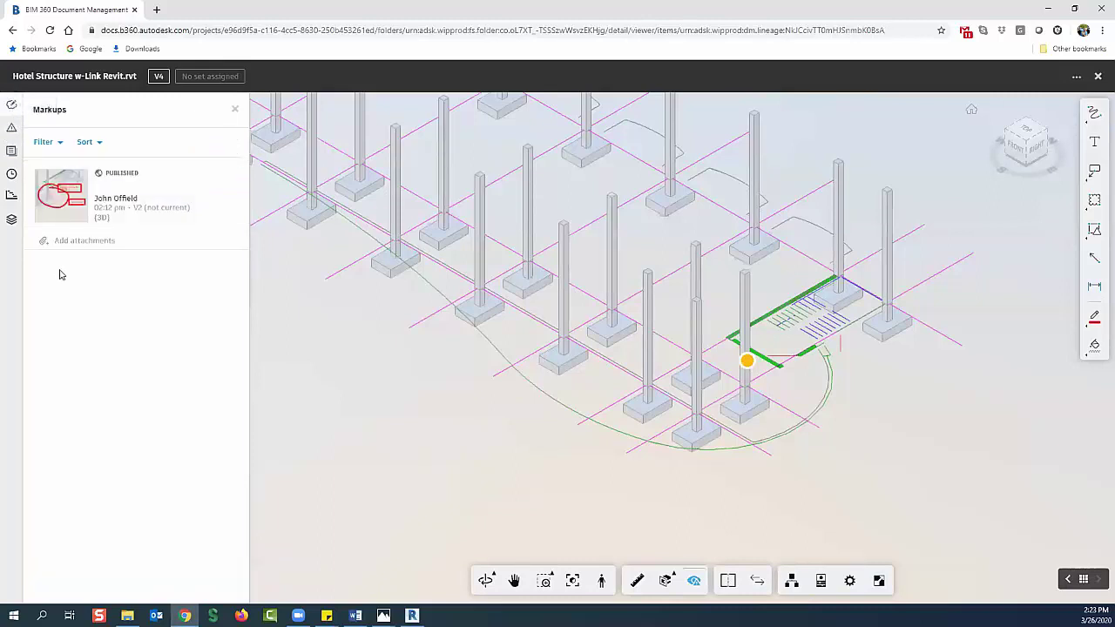
left_click(13, 129)
left_click(70, 185)
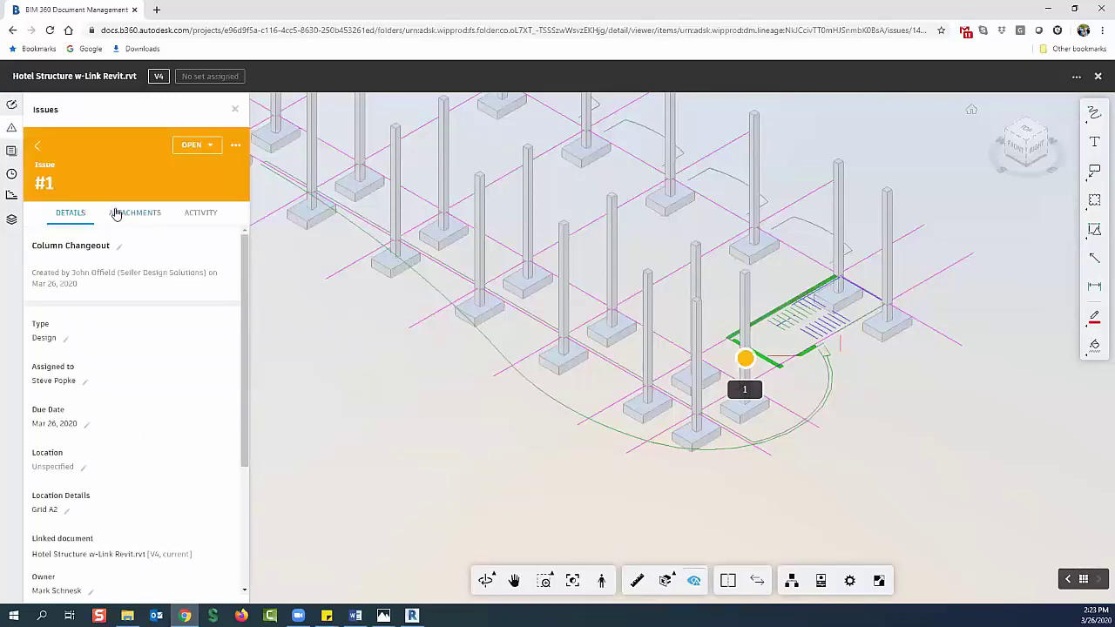
scroll(140, 340, "down", 2)
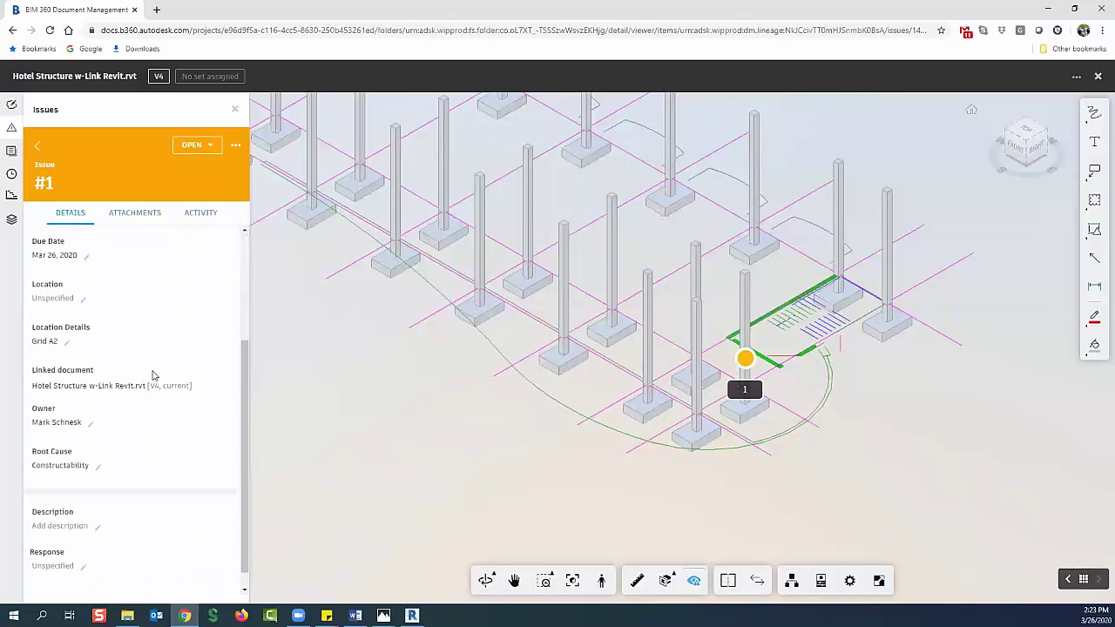
left_click(209, 146)
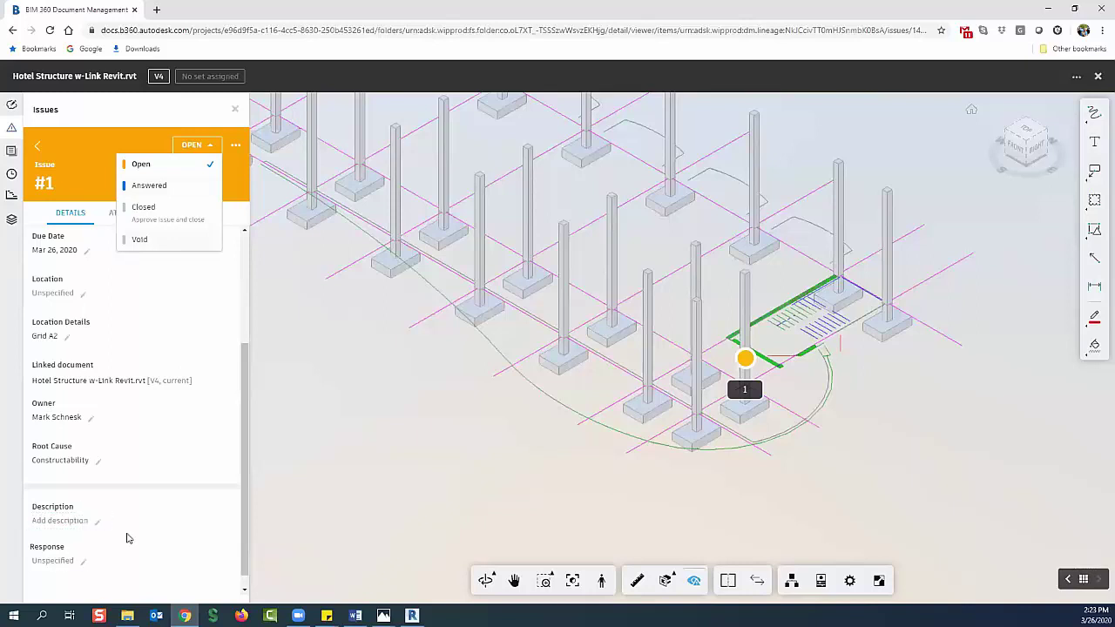
Dismiss the issue details and close the hotel structure model to return to the Revit Model folder
left_click_drag(312, 264, 311, 252)
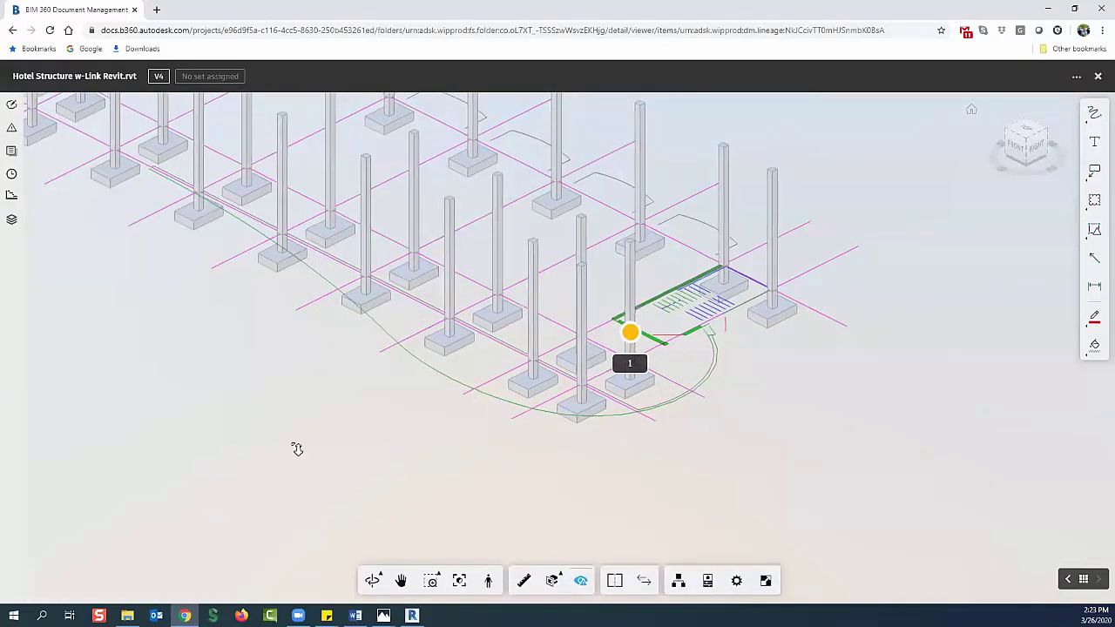
left_click_drag(297, 449, 199, 406)
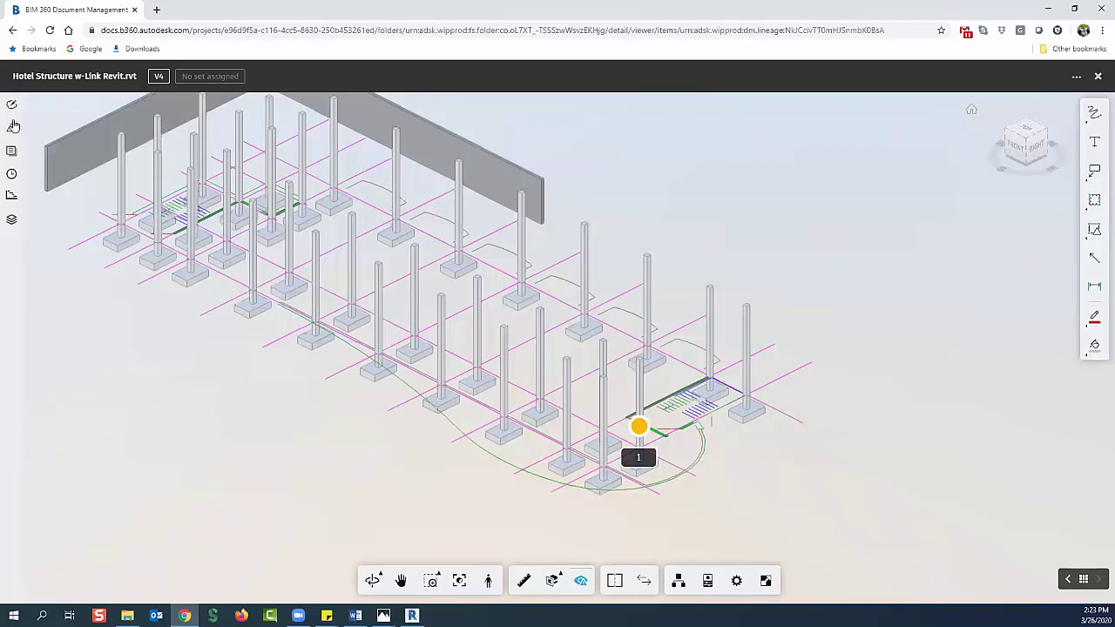
left_click(13, 32)
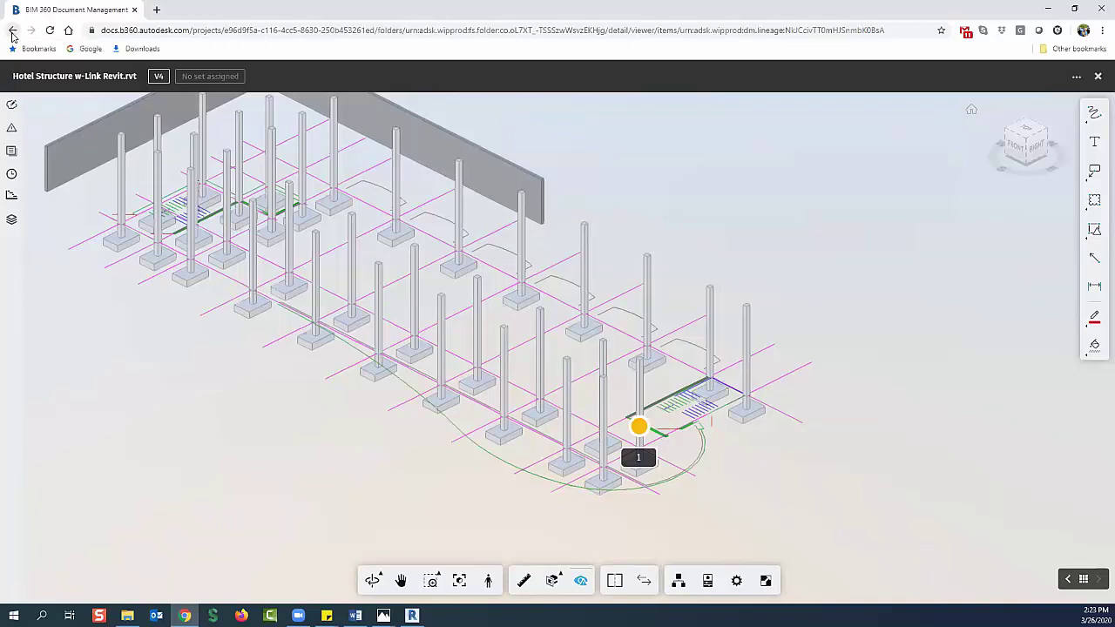
left_click(117, 365)
left_click(1099, 77)
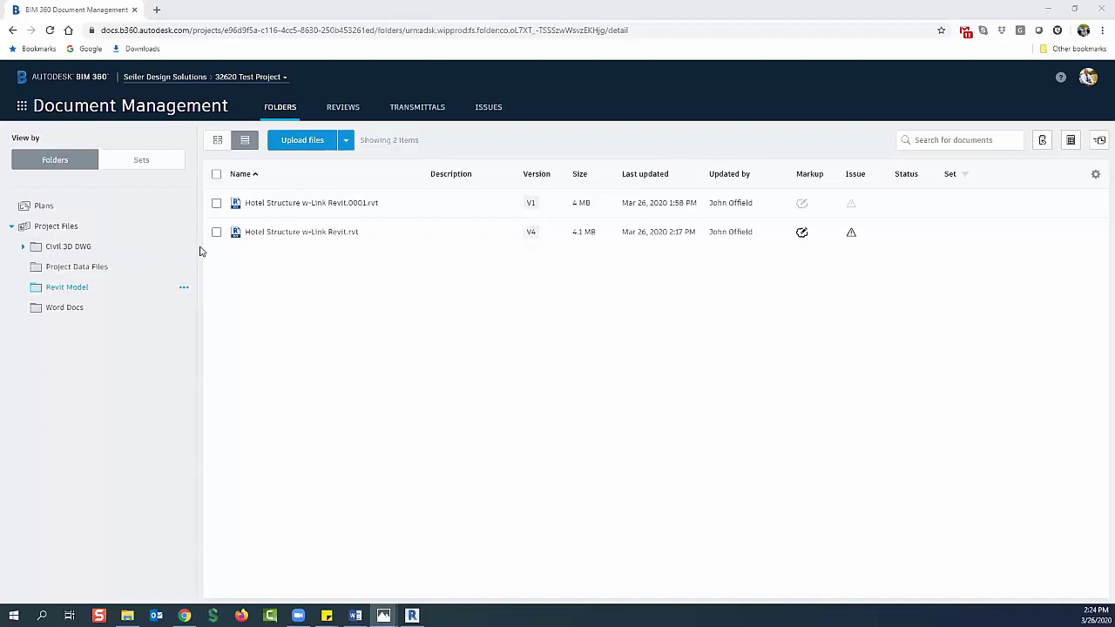
Set up Design Collaboration with a team created from the Revit Model folder
left_click(23, 106)
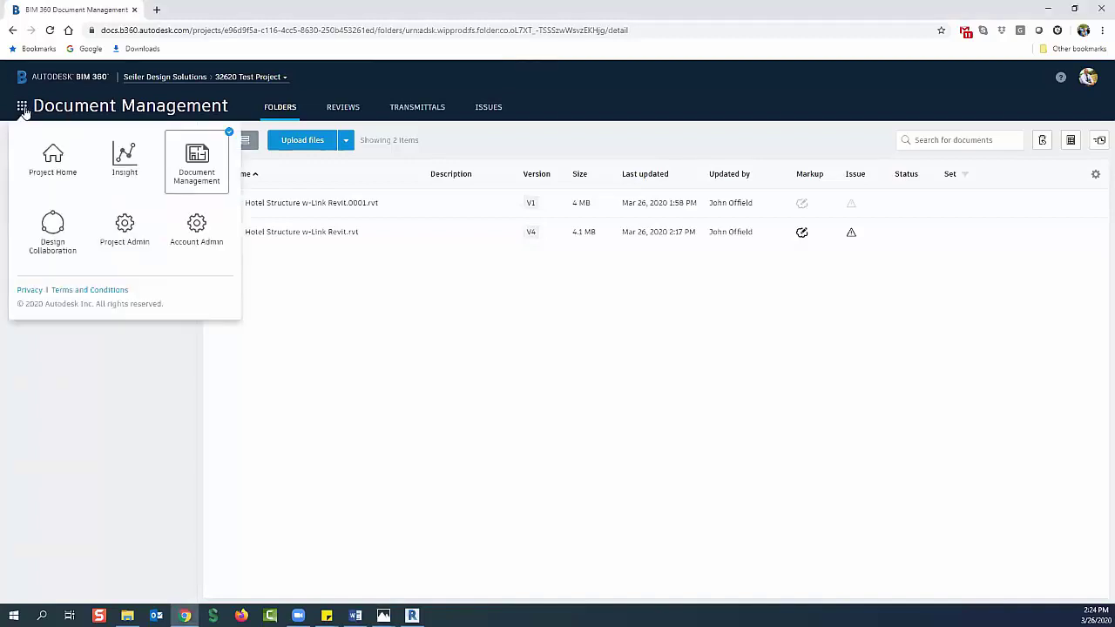
left_click(52, 248)
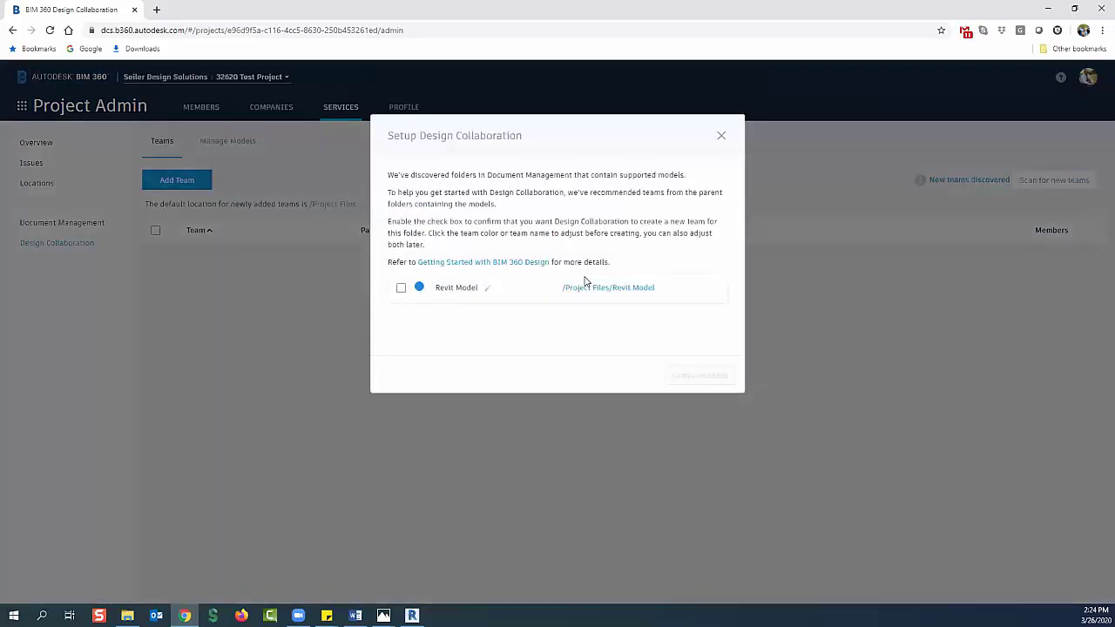
left_click(402, 288)
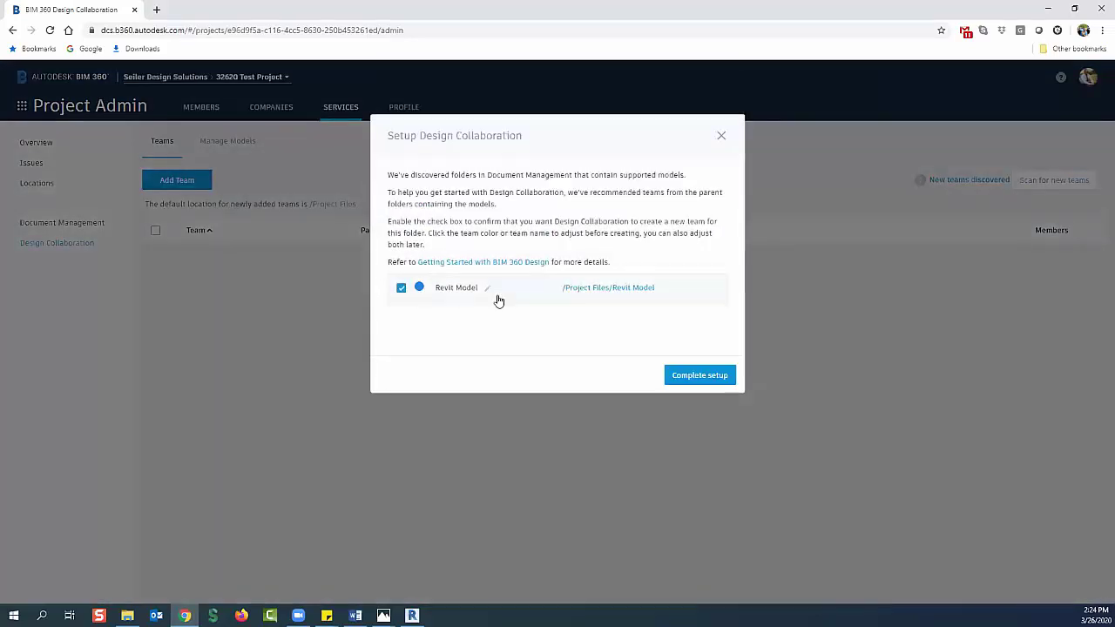
left_click(700, 375)
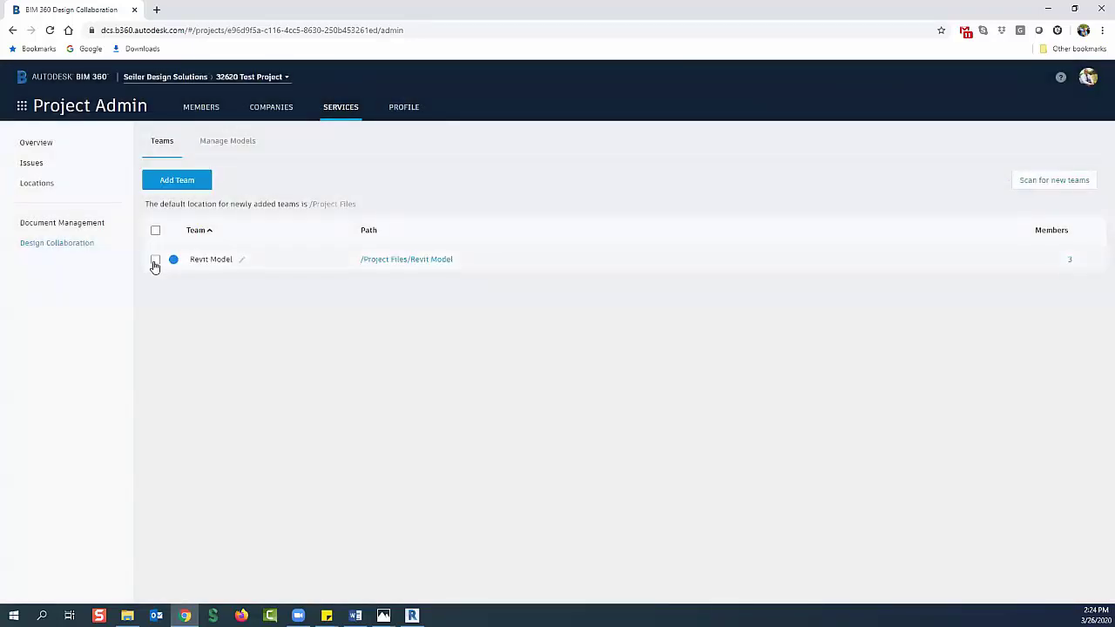
Review the Revit Model team's members, their permissions, and the permission levels available for new members
left_click(156, 259)
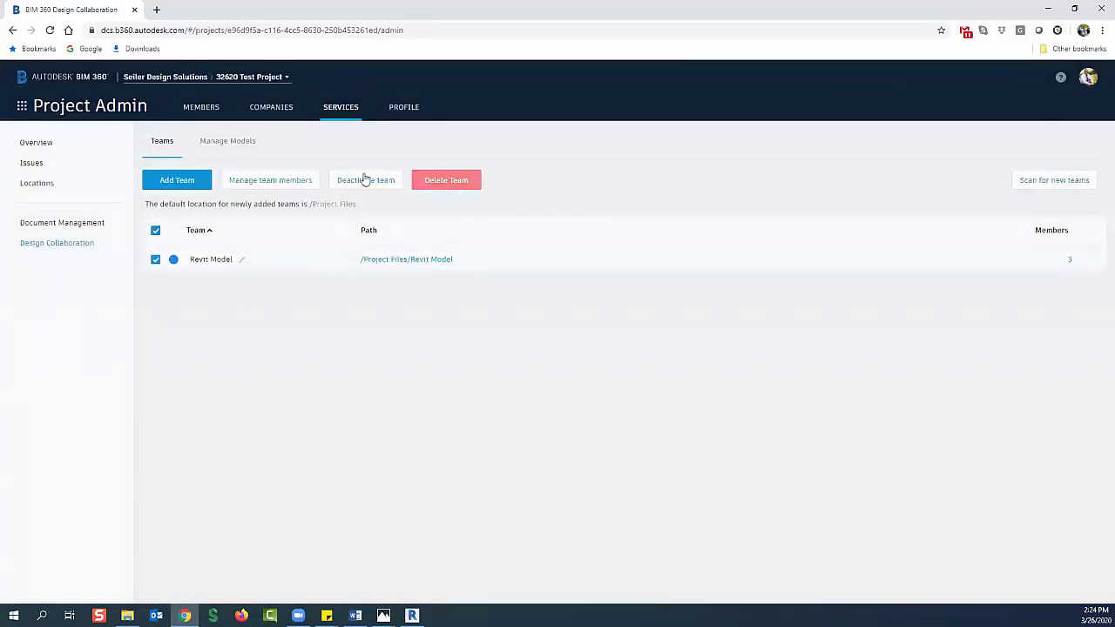
left_click(258, 181)
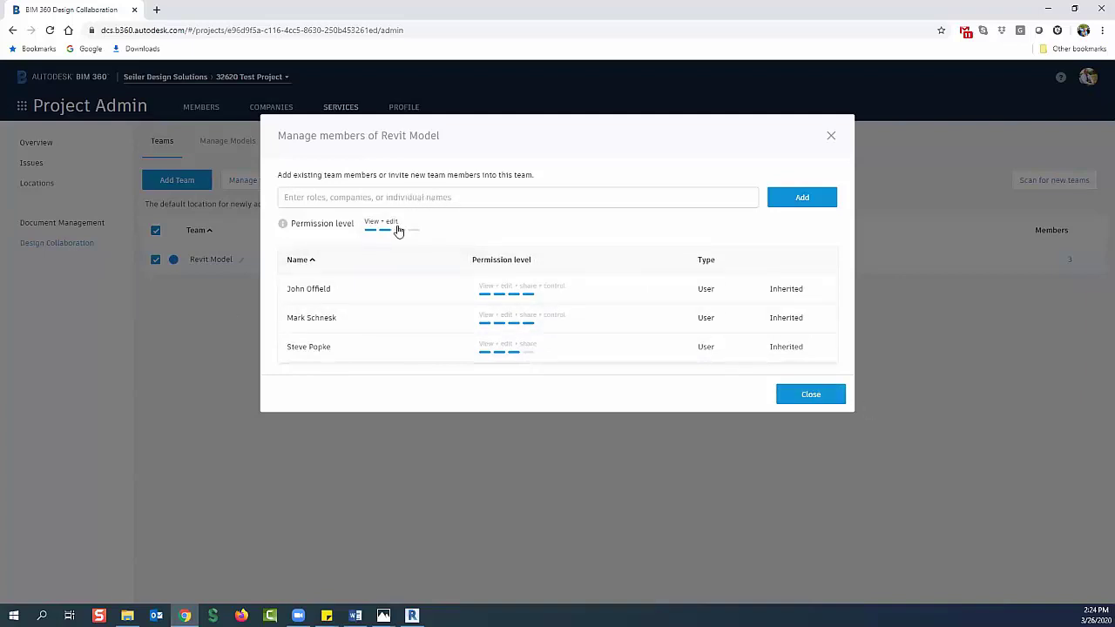
left_click(431, 229)
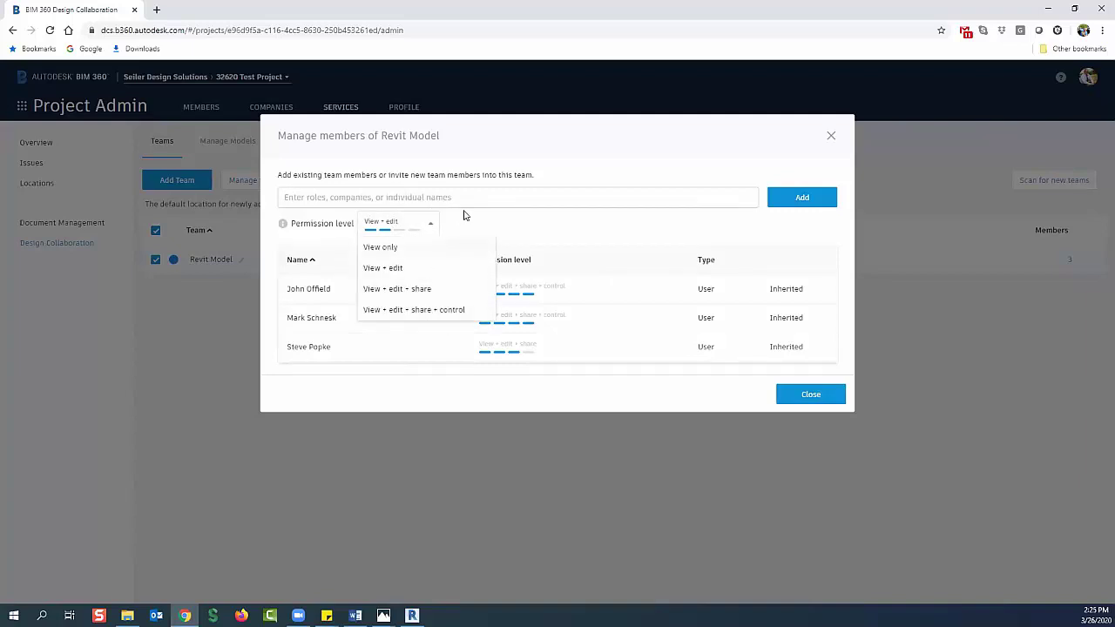
left_click(809, 397)
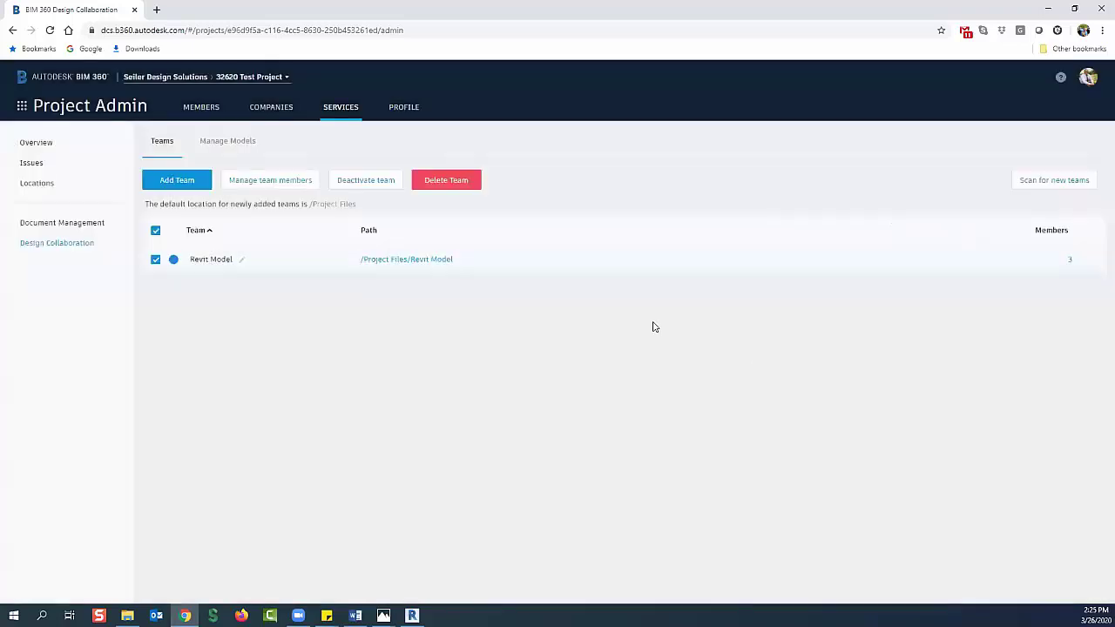
left_click(1069, 261)
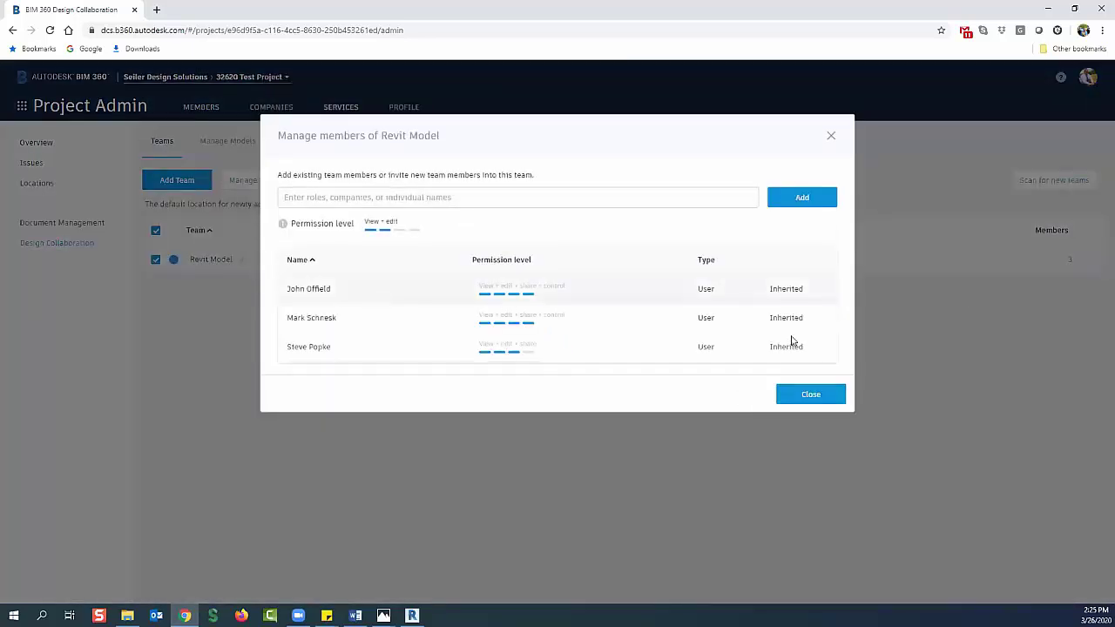
left_click(823, 399)
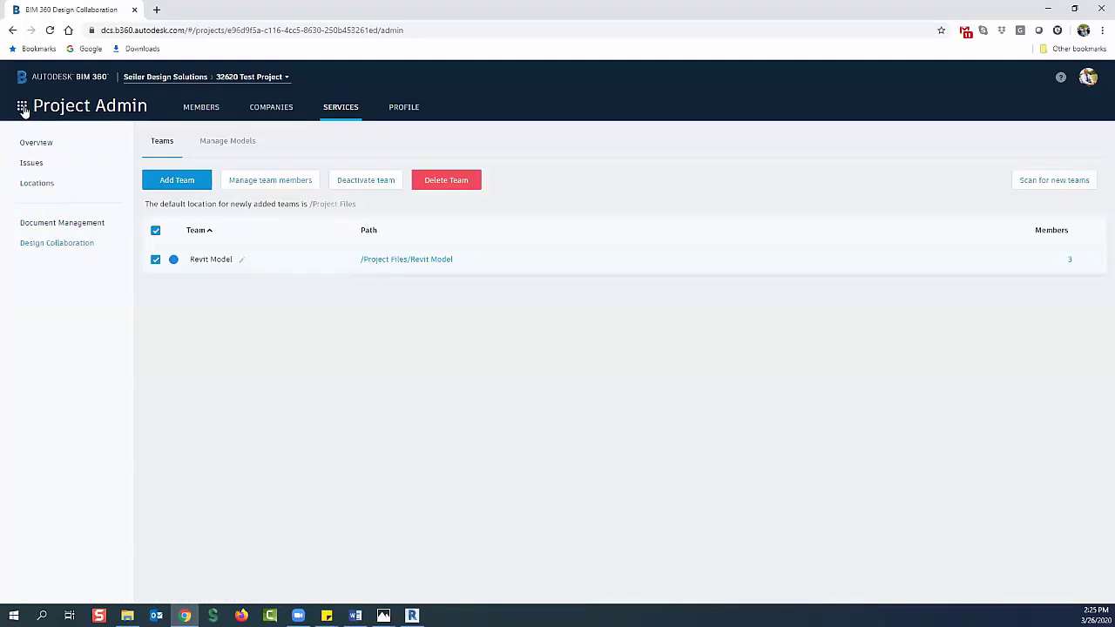
Review the Document Management service's activity log, advanced settings, reviews and Revit cloud model upgrade pages, plus the project services overview
left_click(57, 223)
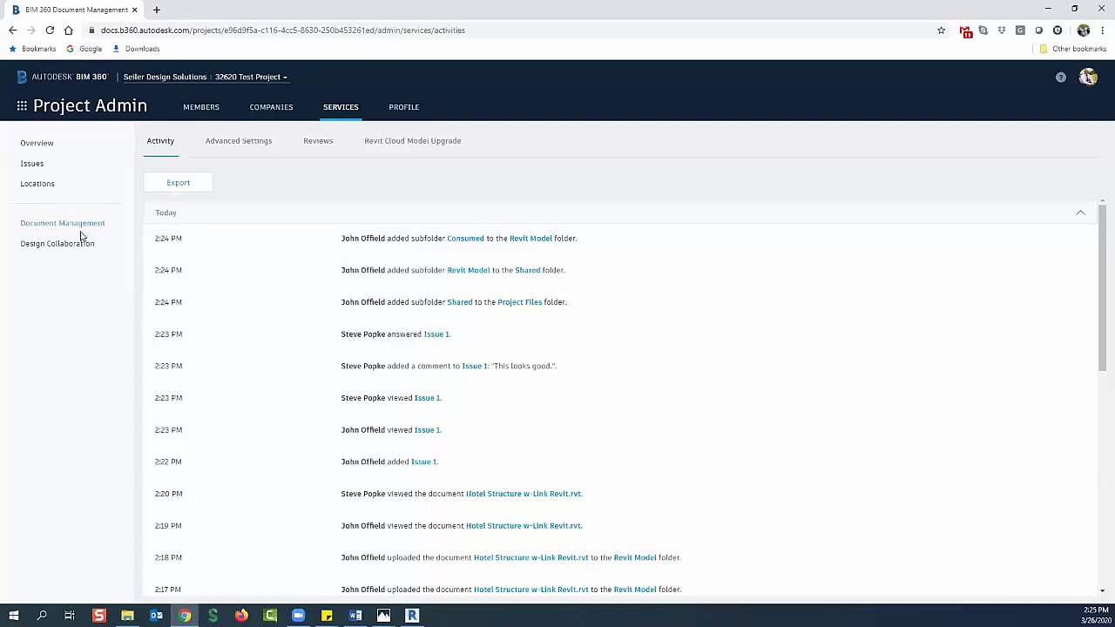
mouse_move(412, 616)
left_click(239, 142)
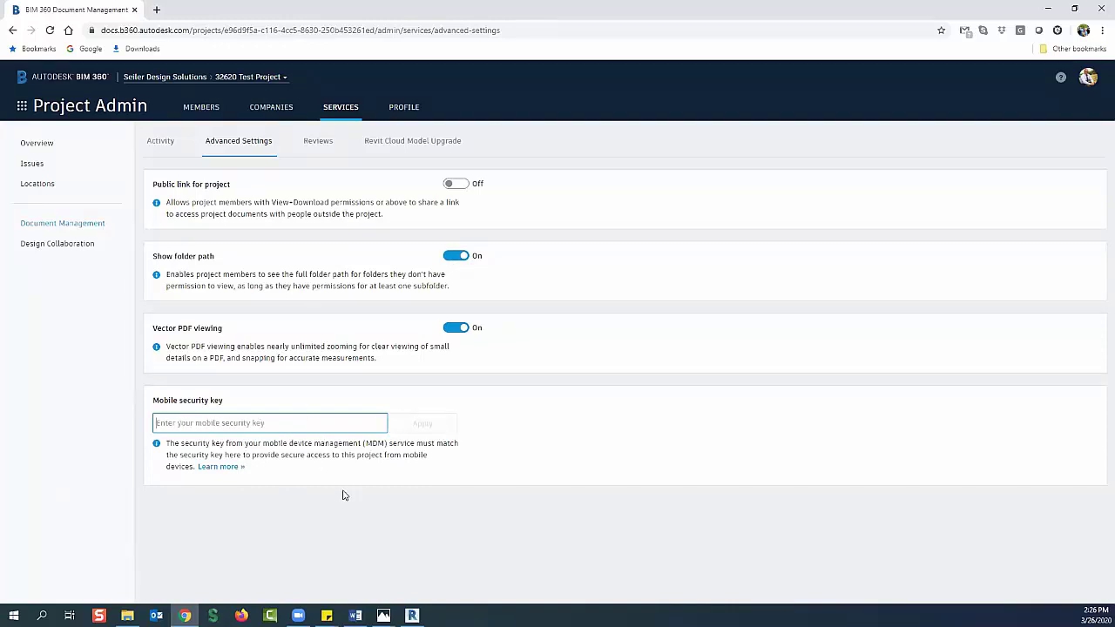
left_click(319, 143)
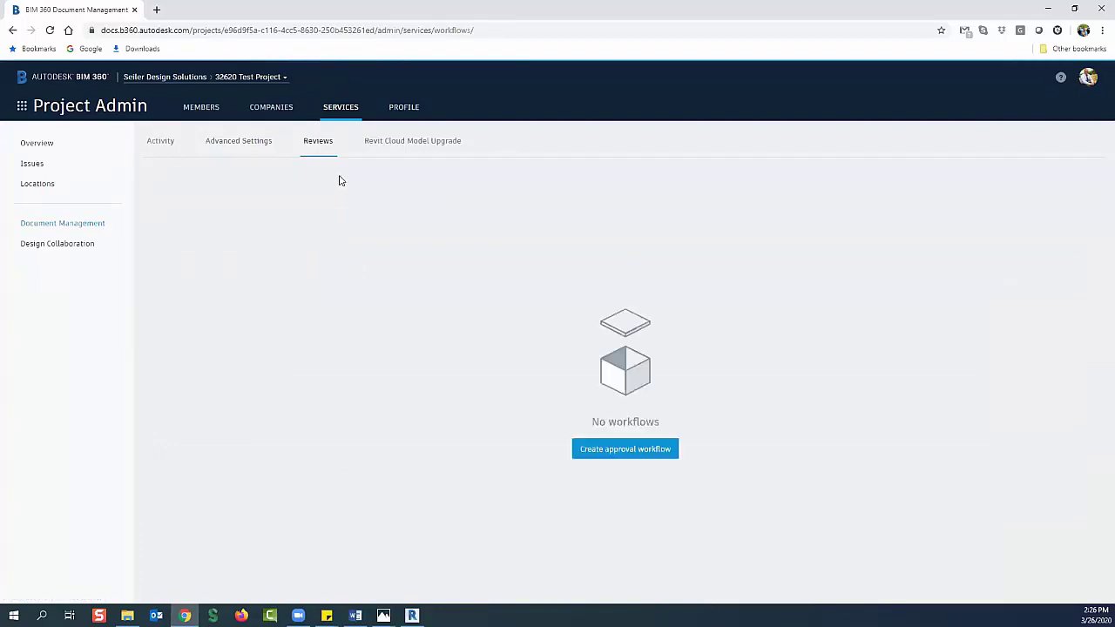
left_click(409, 145)
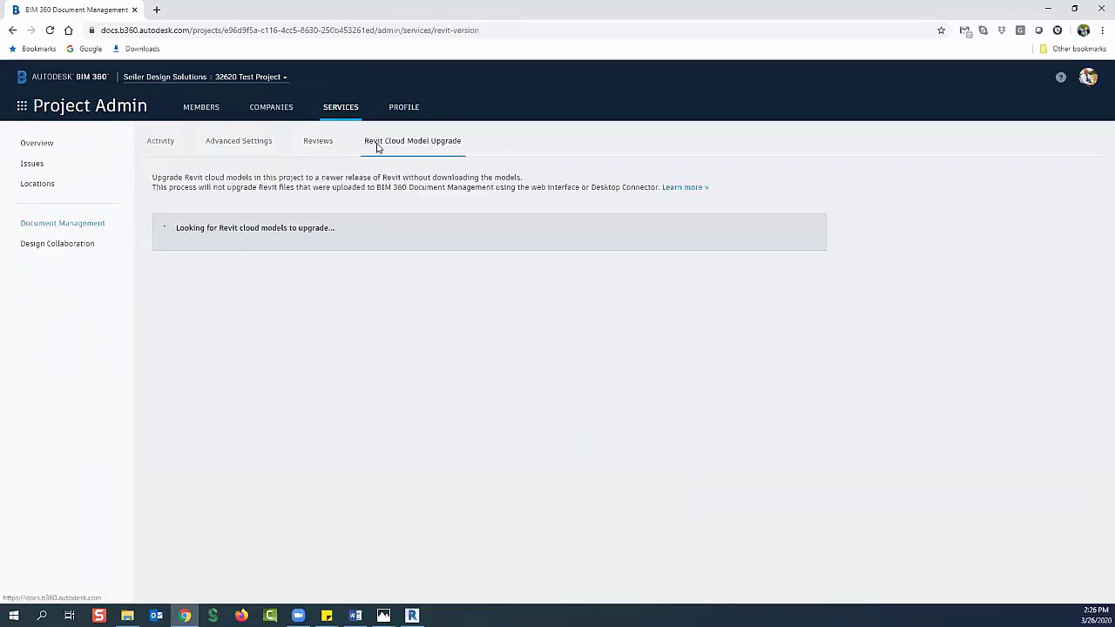
left_click(319, 143)
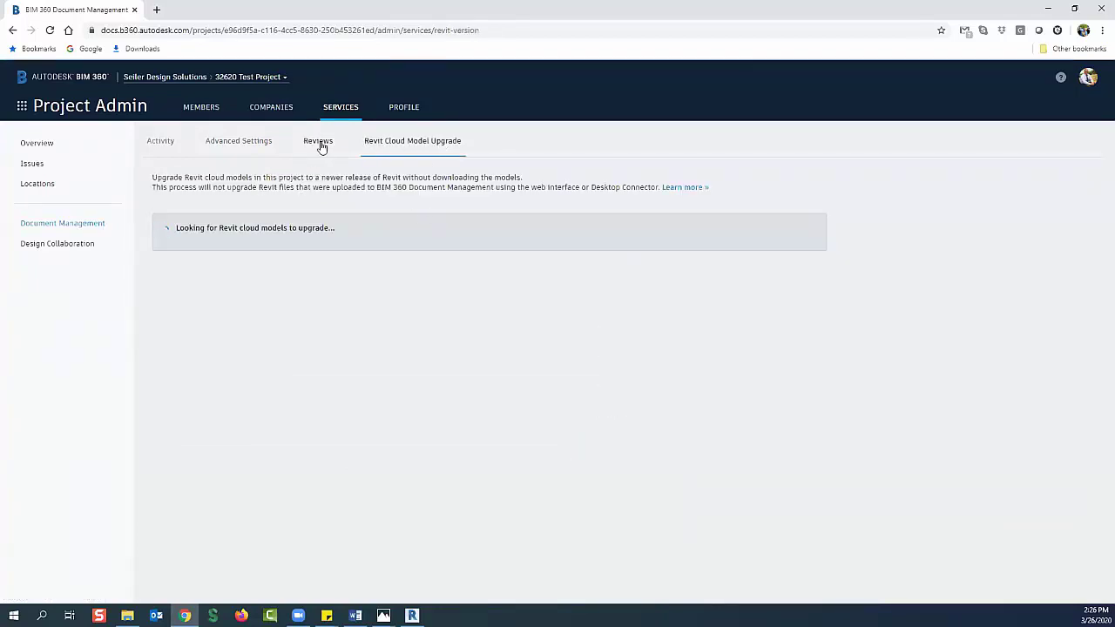
left_click(240, 142)
left_click(158, 146)
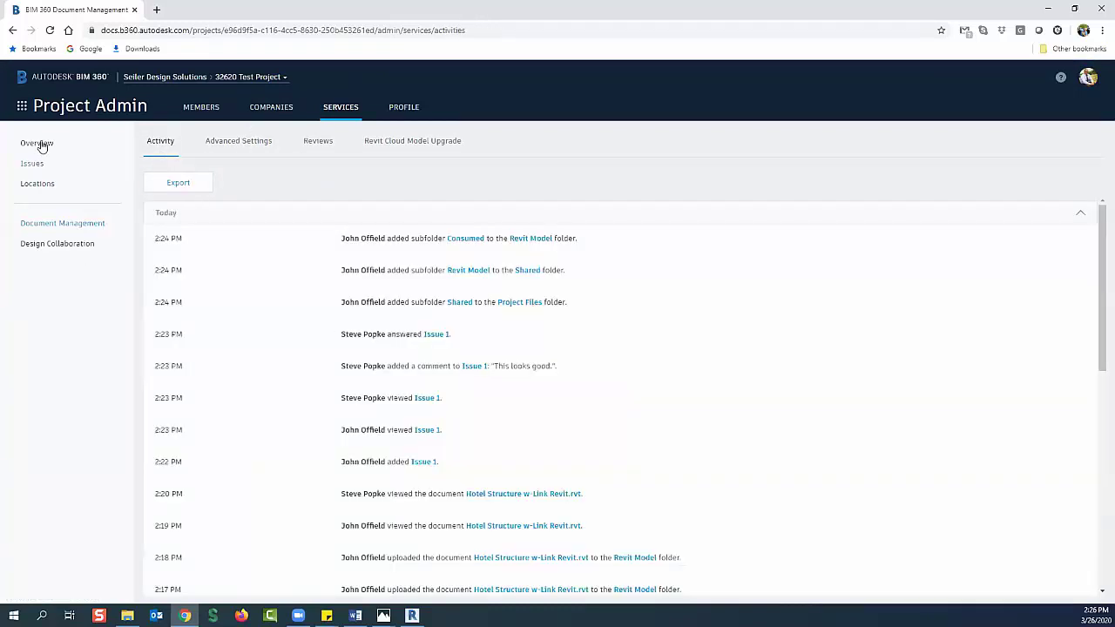
left_click(38, 143)
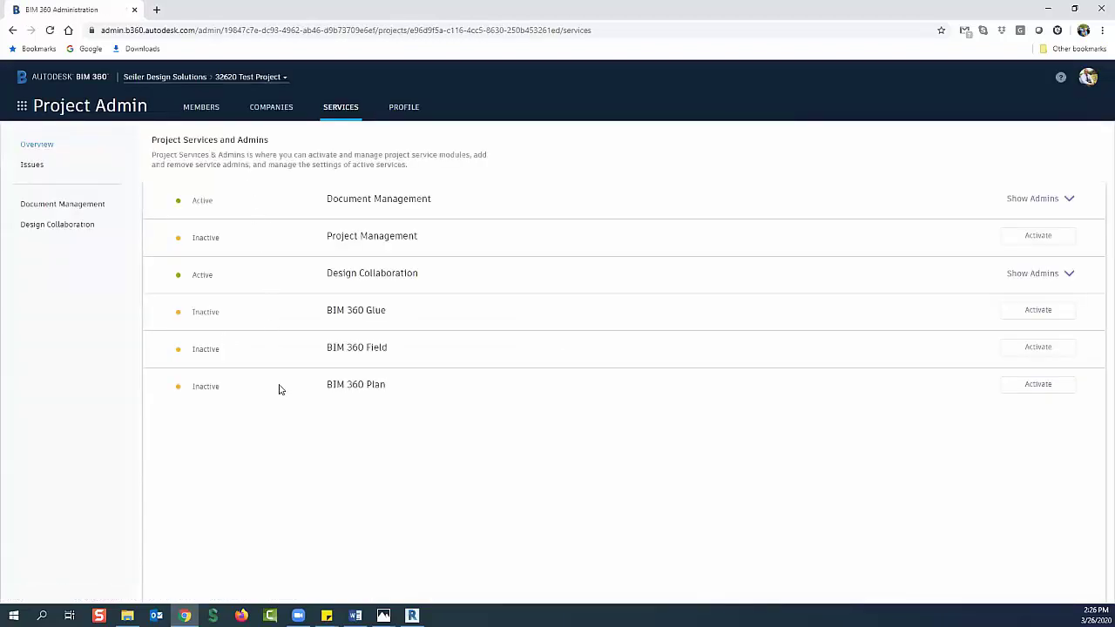
Return to Document Management and browse the Revit Model folder and the Revit Model subfolder under Shared
left_click(158, 80)
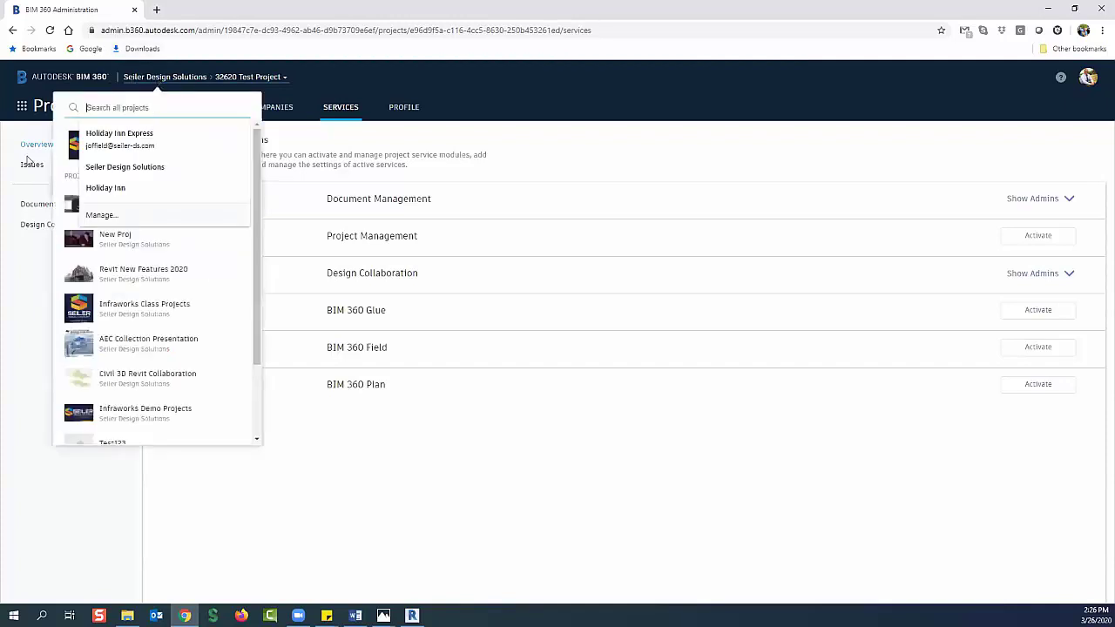
left_click(23, 106)
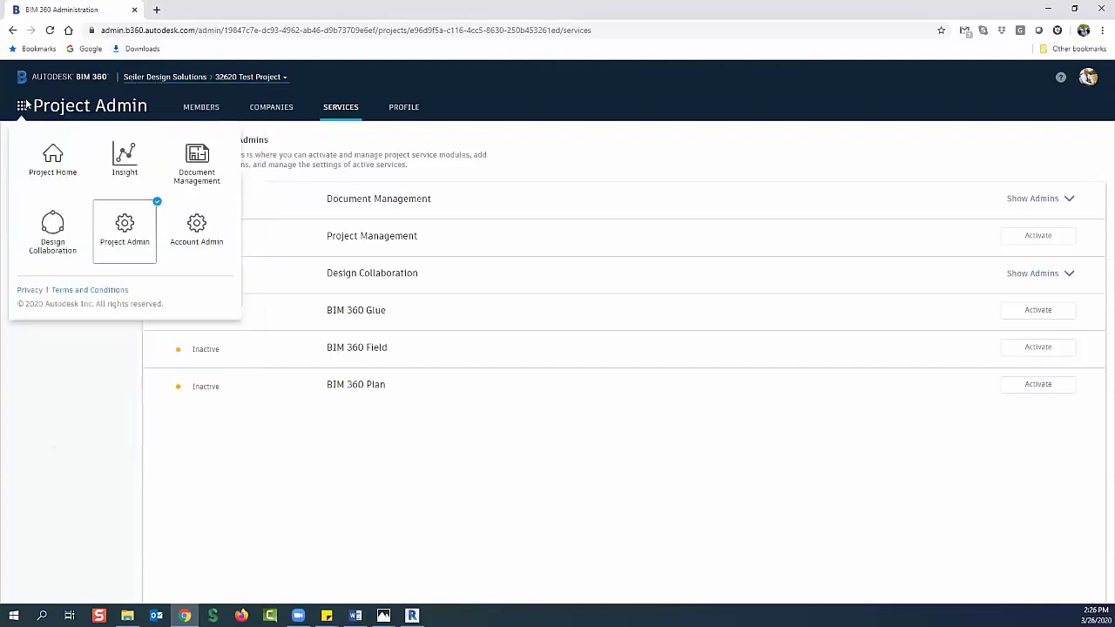
left_click(205, 170)
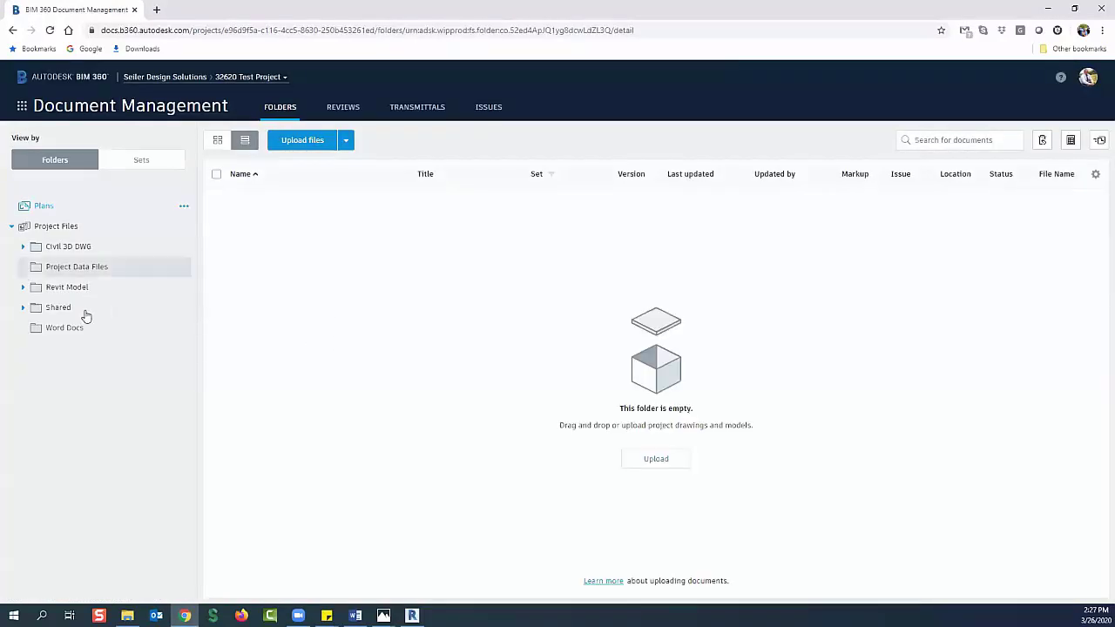
left_click(61, 290)
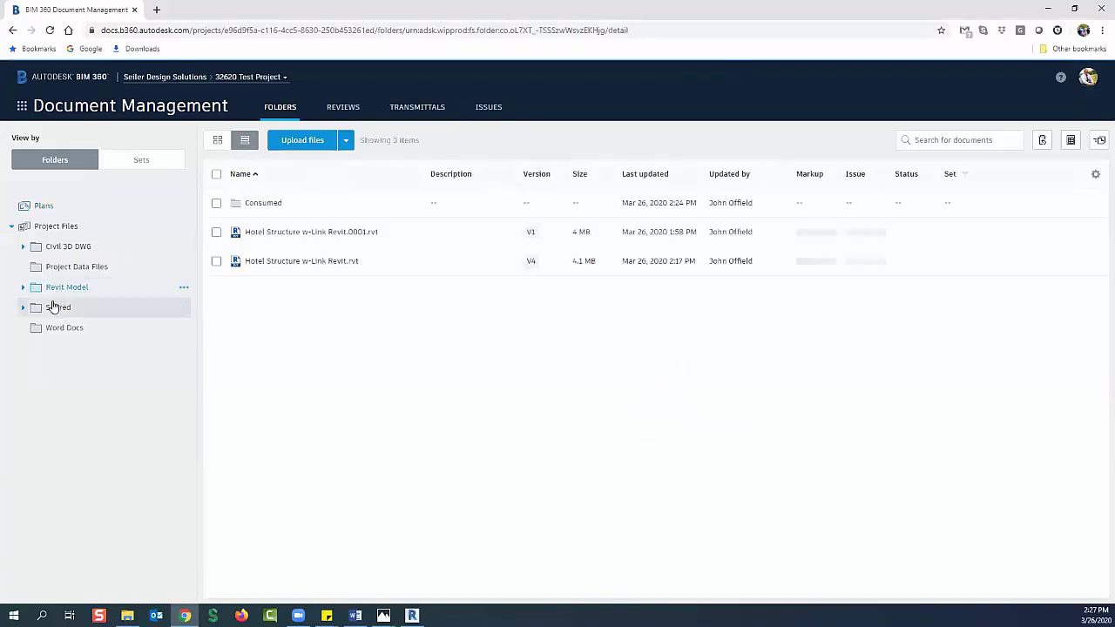
left_click(55, 306)
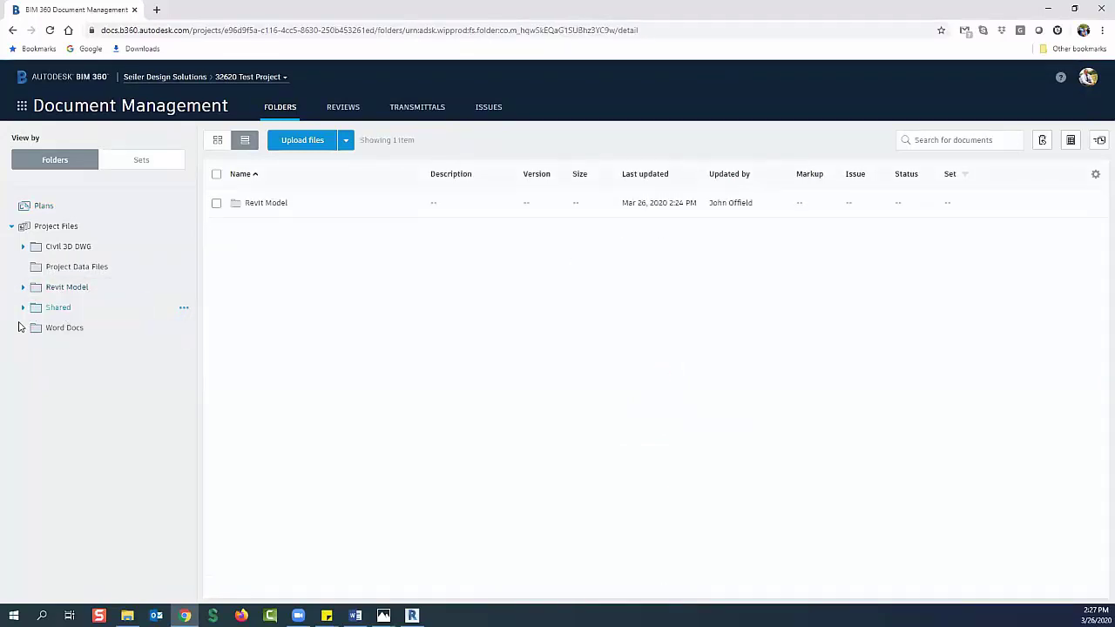
left_click(23, 307)
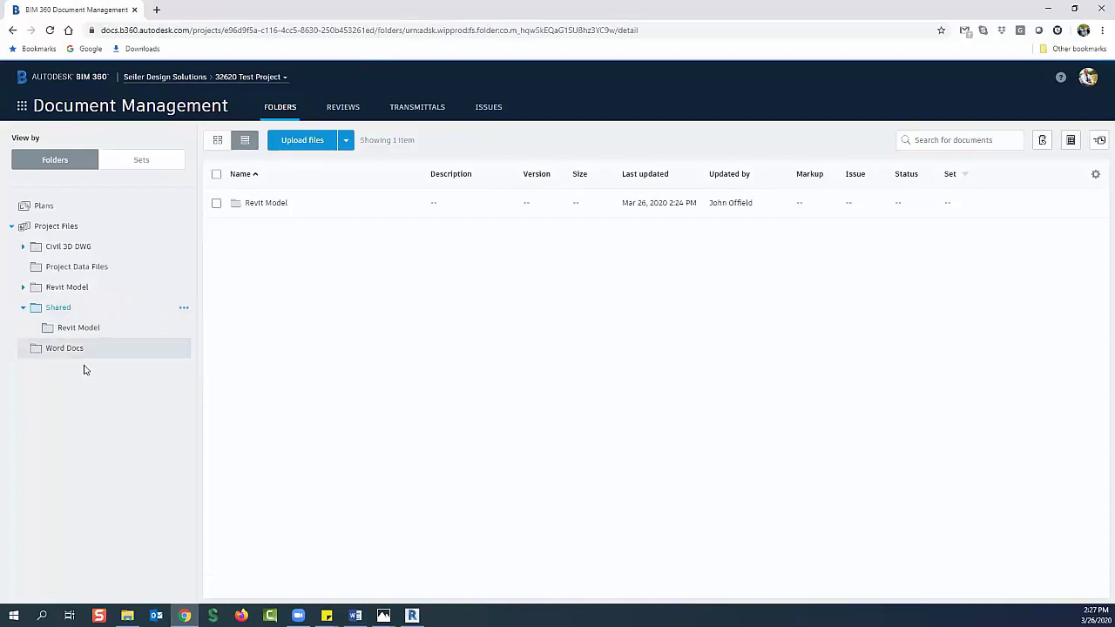
left_click(63, 327)
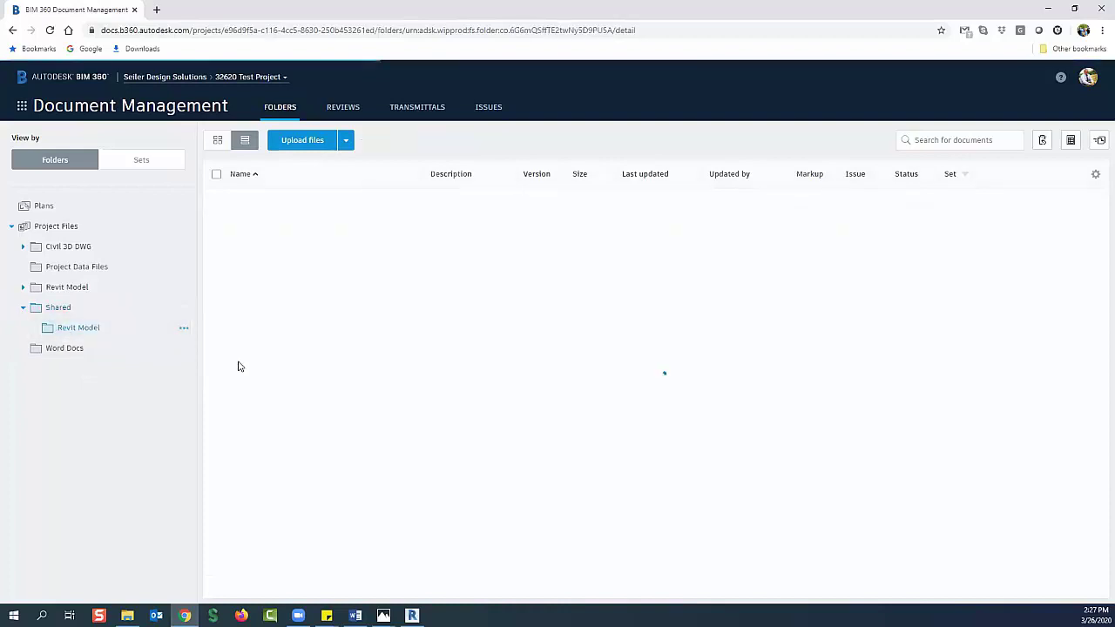
Expand the Revit Model folder under Project Files and open it to examine its models and versions
left_click(23, 289)
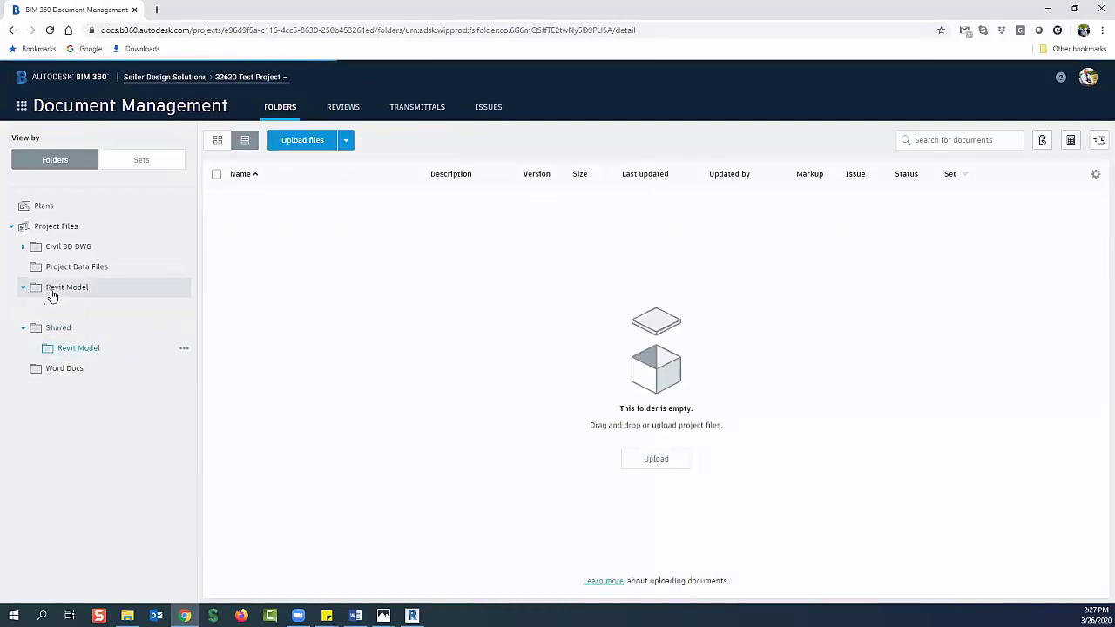
left_click(75, 291)
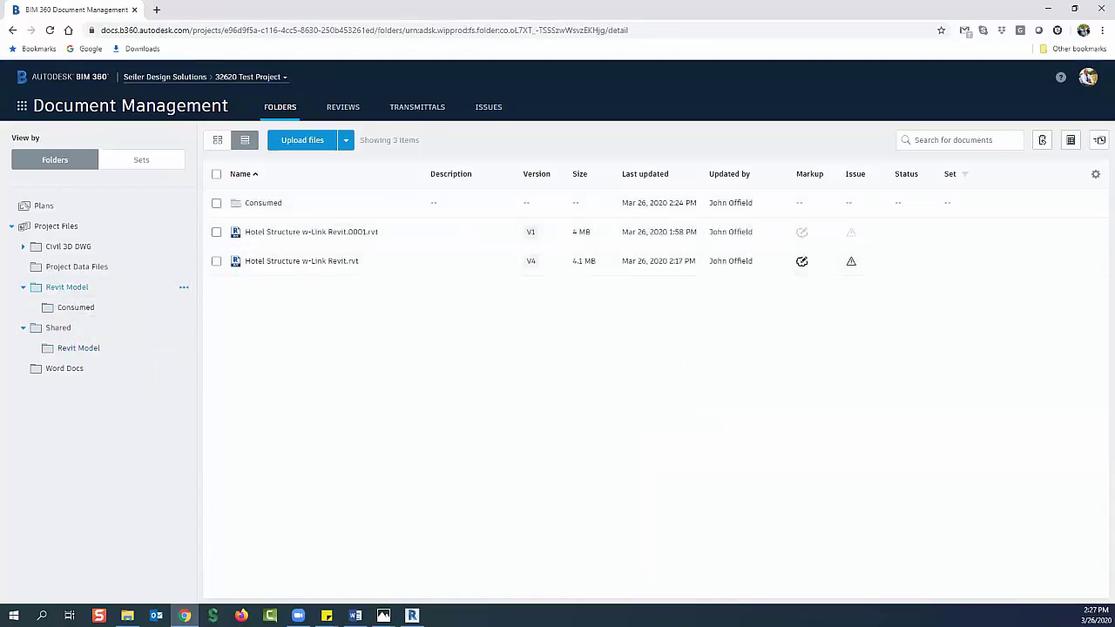
Switch to Revit, synchronize the Hotel Structure w-Link Revit model with central, and close it
key("alt+Tab")
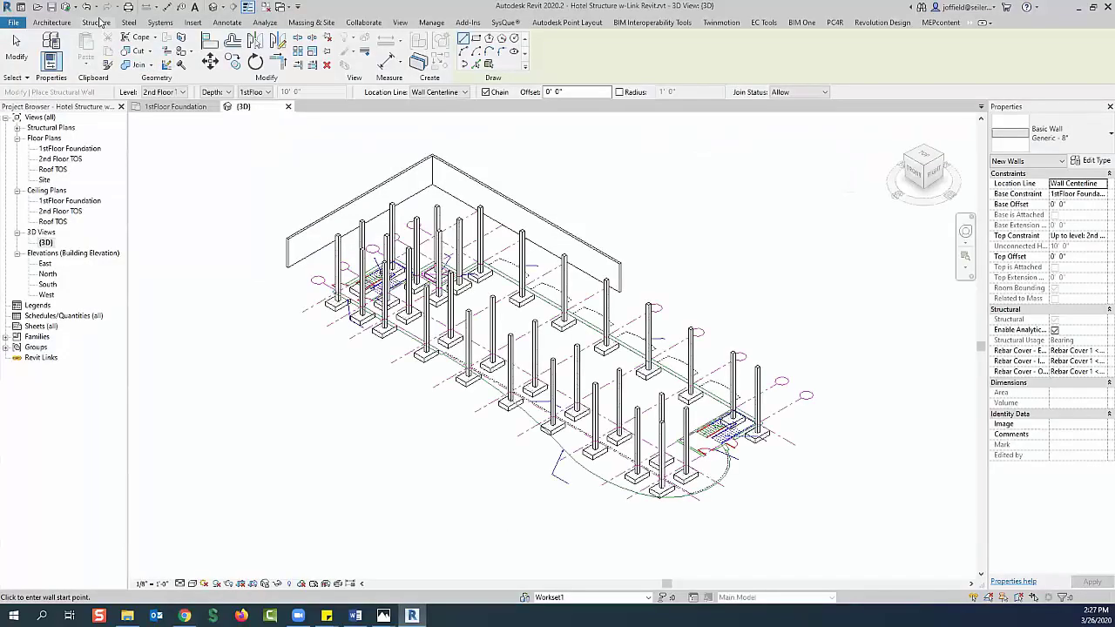
left_click(68, 8)
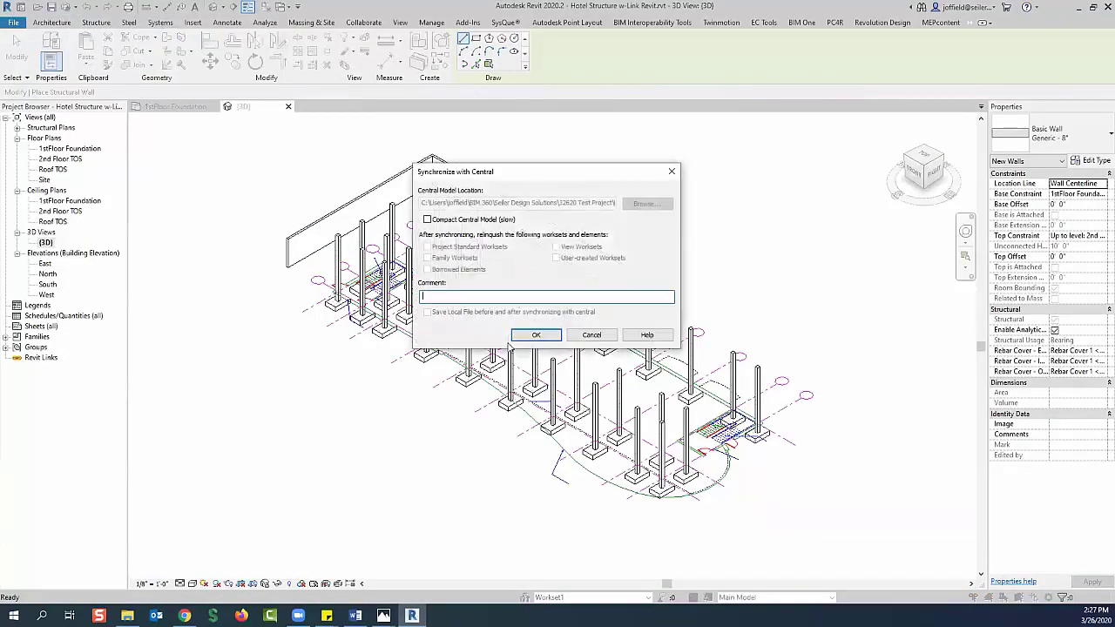
left_click(540, 333)
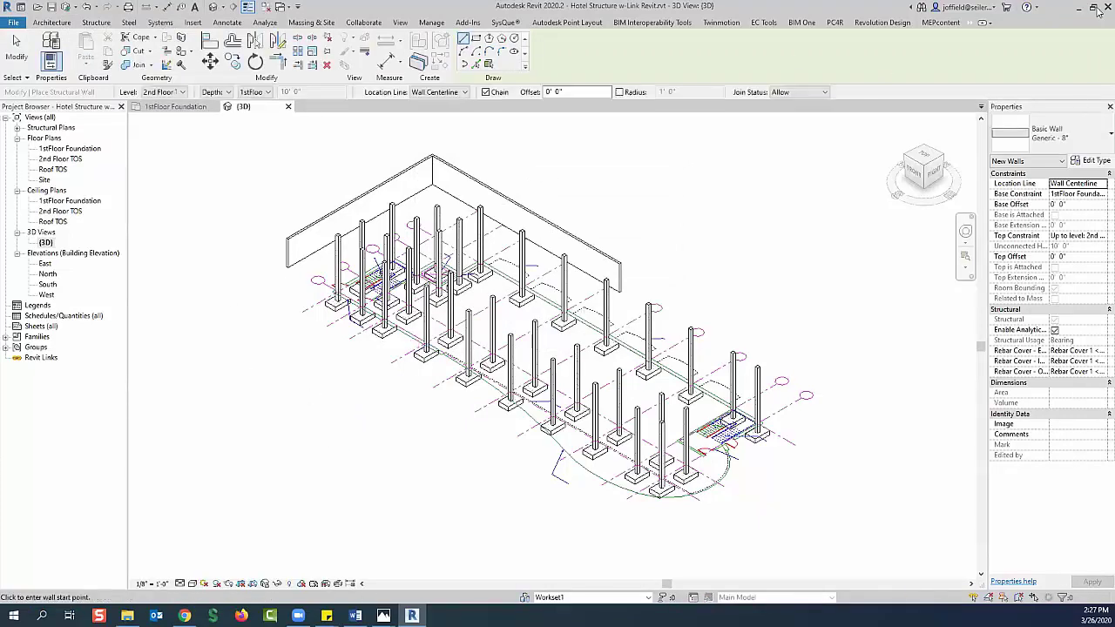
left_click(13, 22)
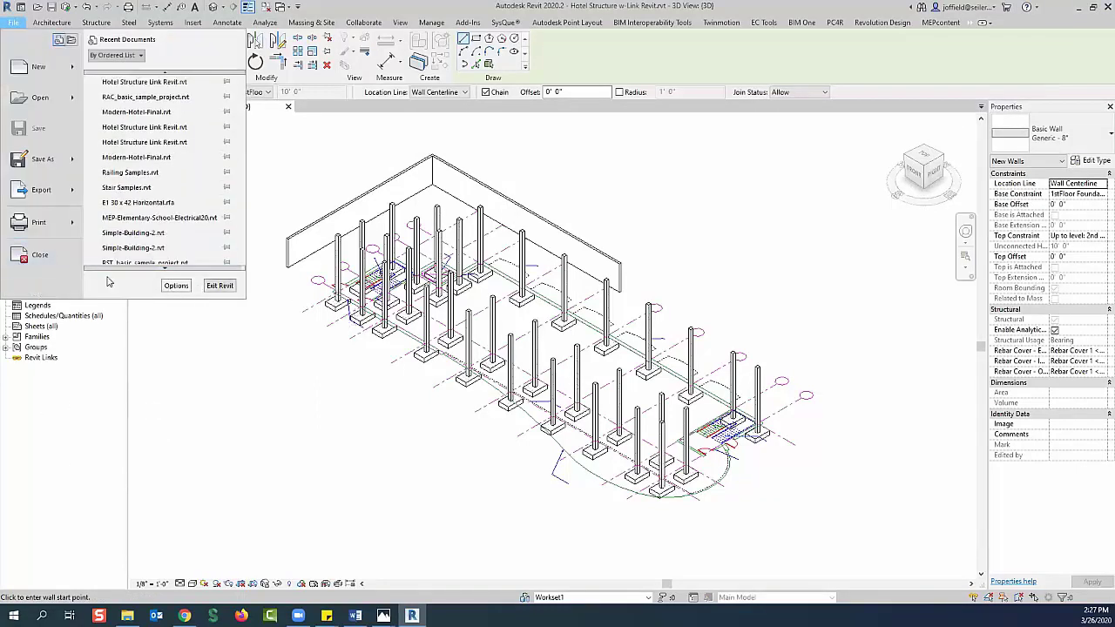
left_click(288, 294)
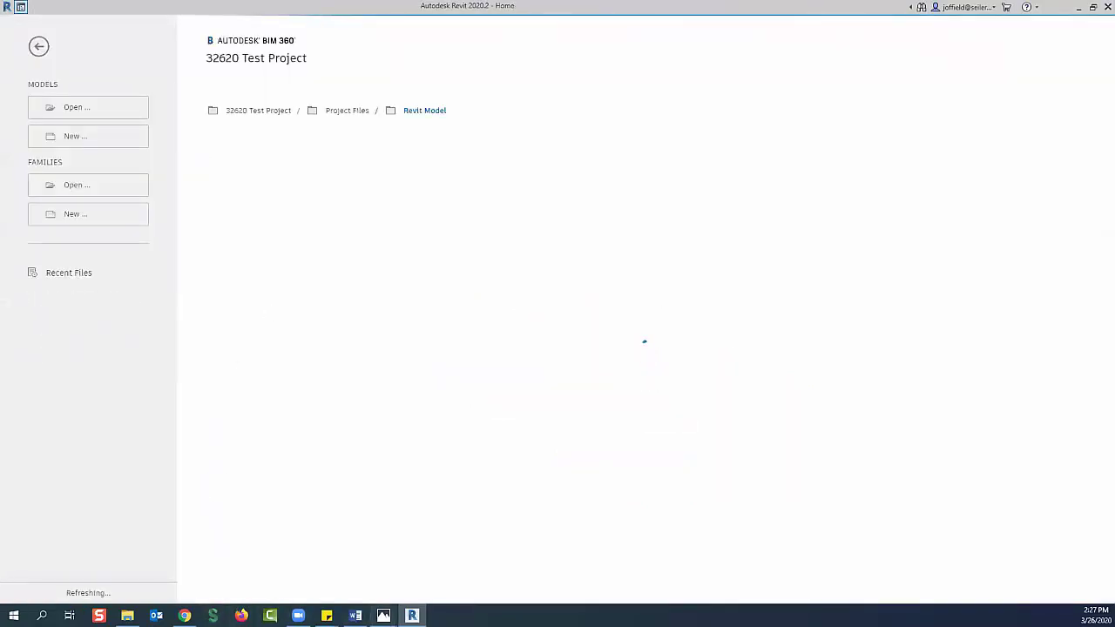
Browse the BIM 360 projects on the Revit home screen and examine the Revit Model folder in 32620 Test Project
mouse_move(412, 615)
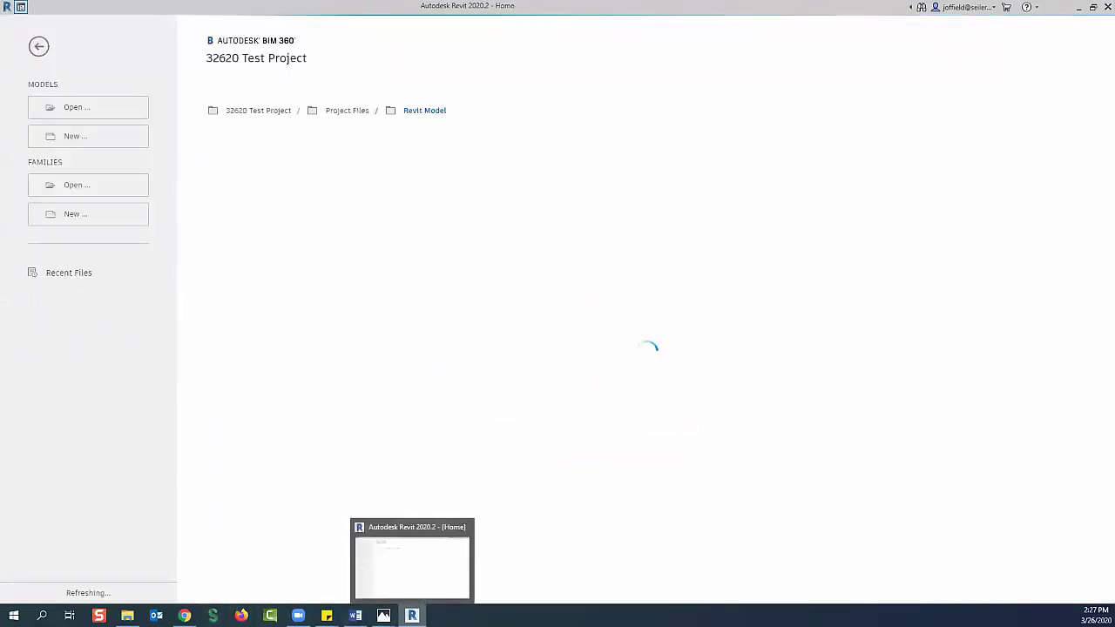
left_click(39, 276)
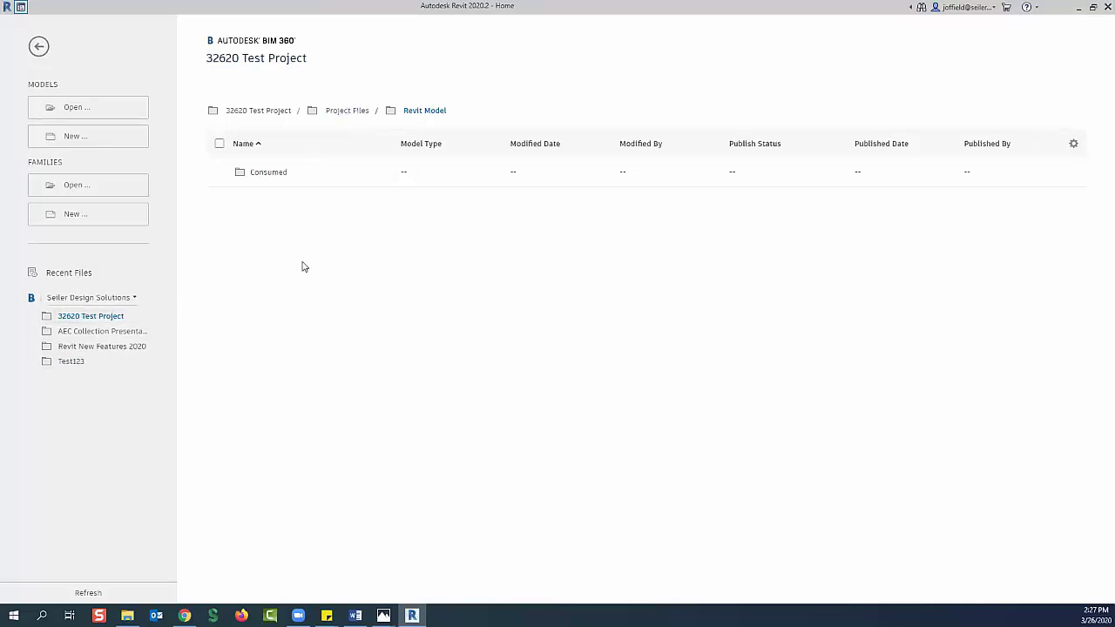
left_click(83, 331)
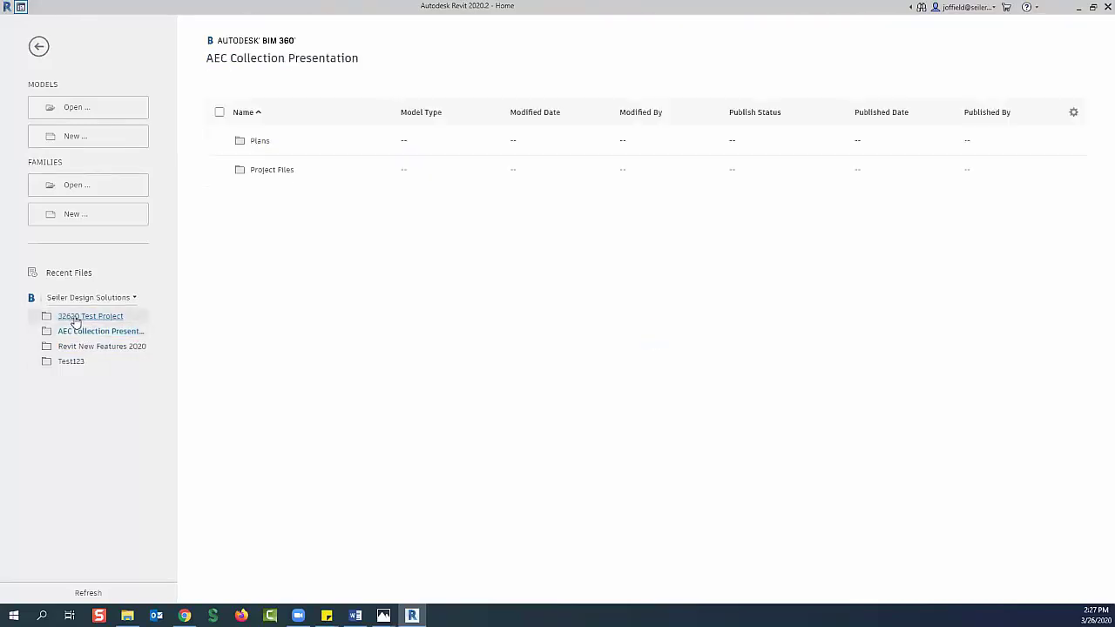
left_click(75, 318)
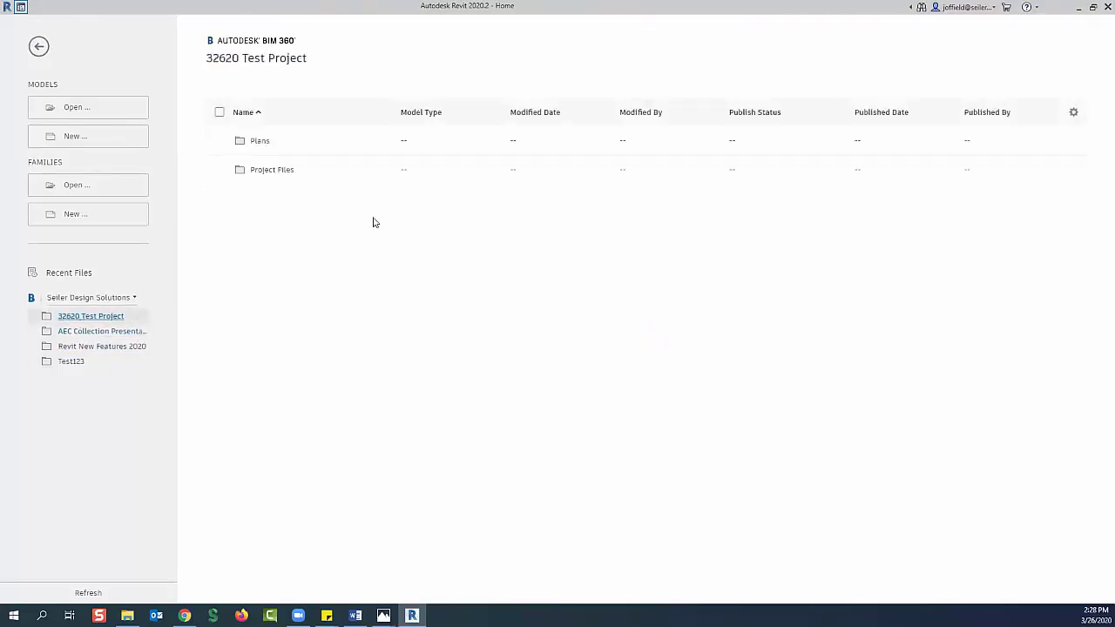
left_click(280, 172)
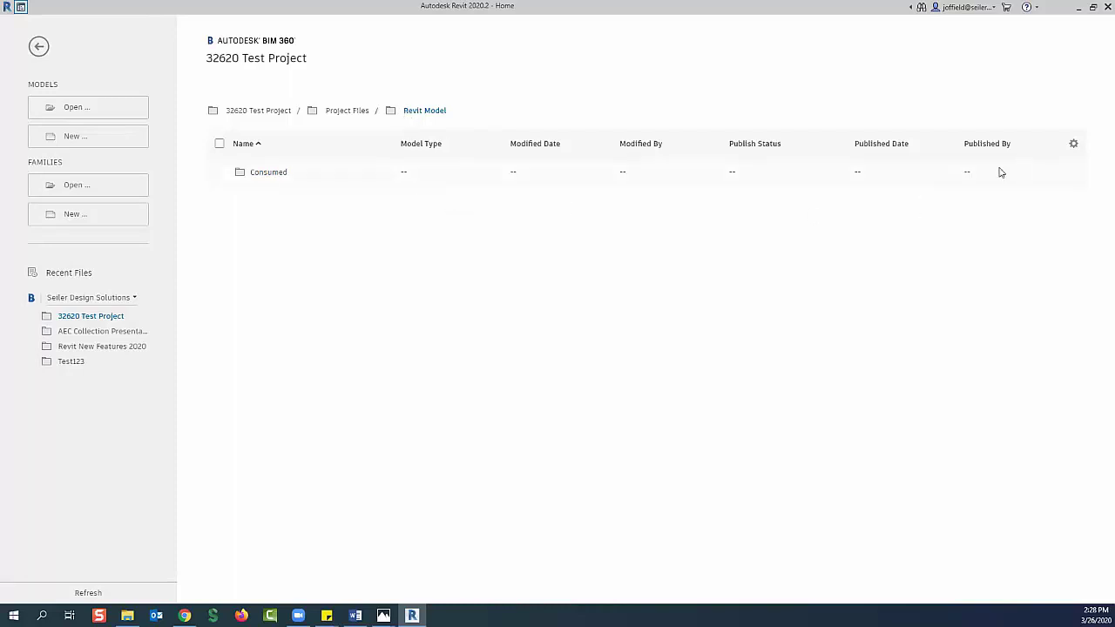
Return to Document Management in the browser and check the version history of Hotel Structure w-Link Revit.rvt
left_click(1079, 7)
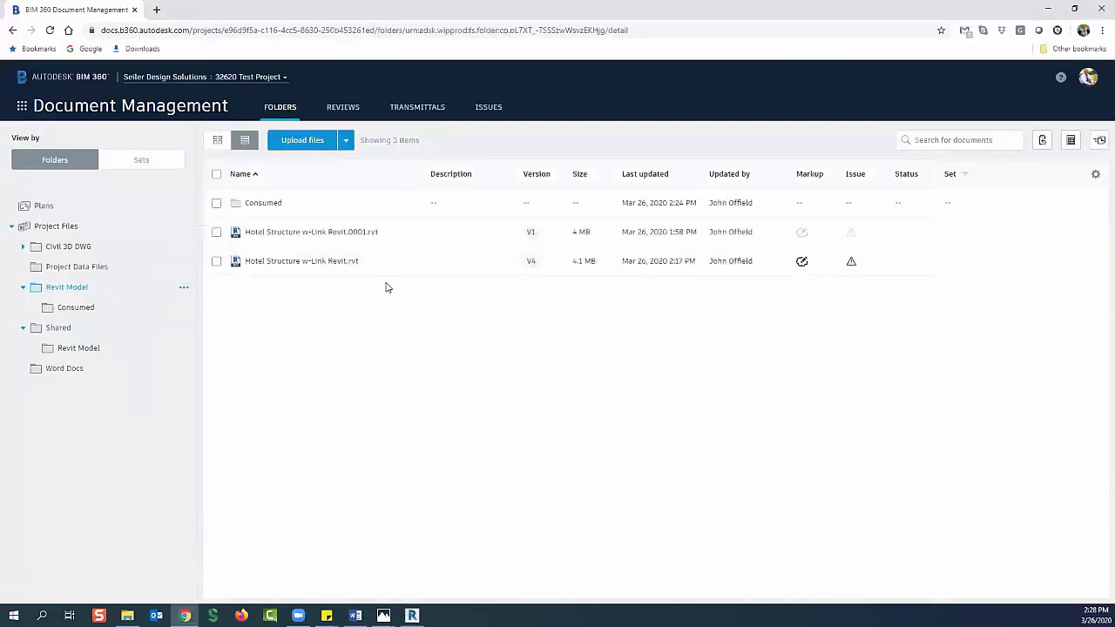
right_click(853, 263)
left_click(657, 263)
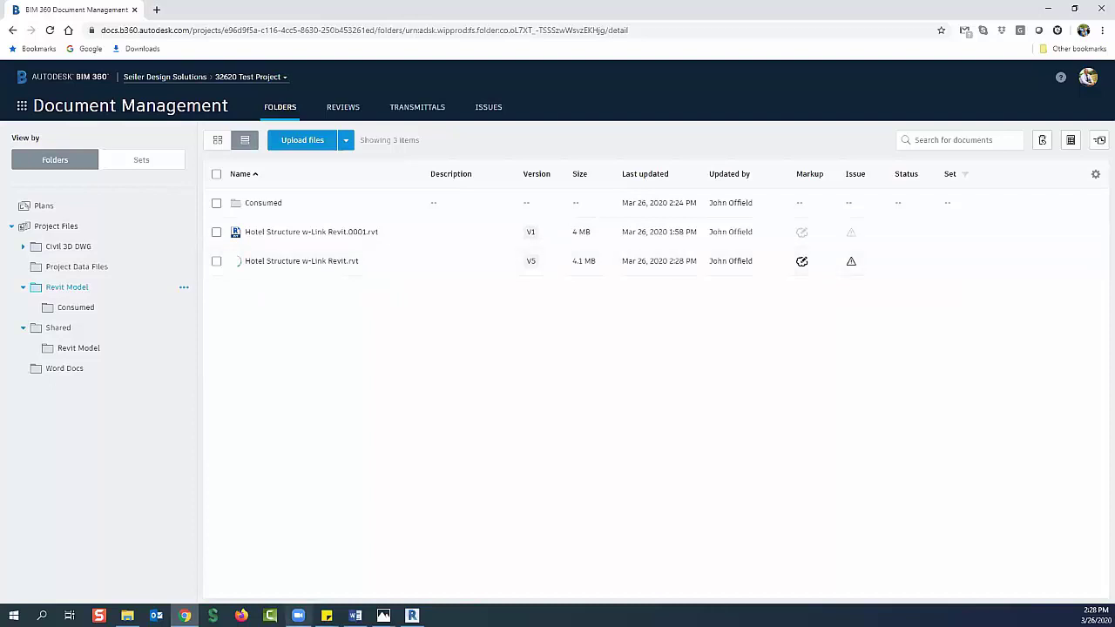
left_click(413, 616)
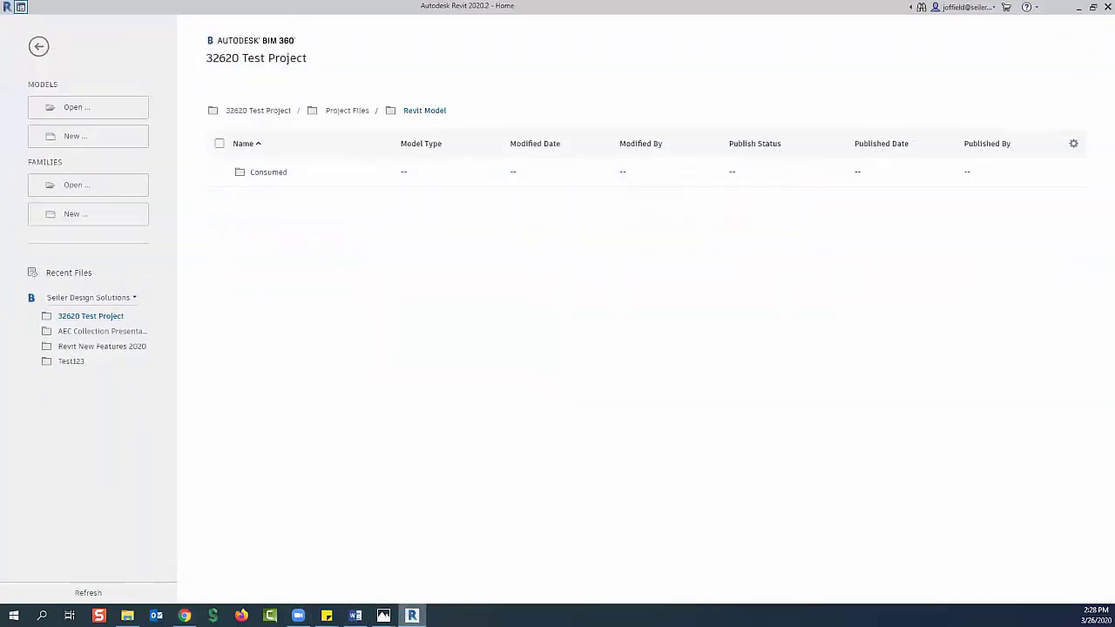
left_click(412, 616)
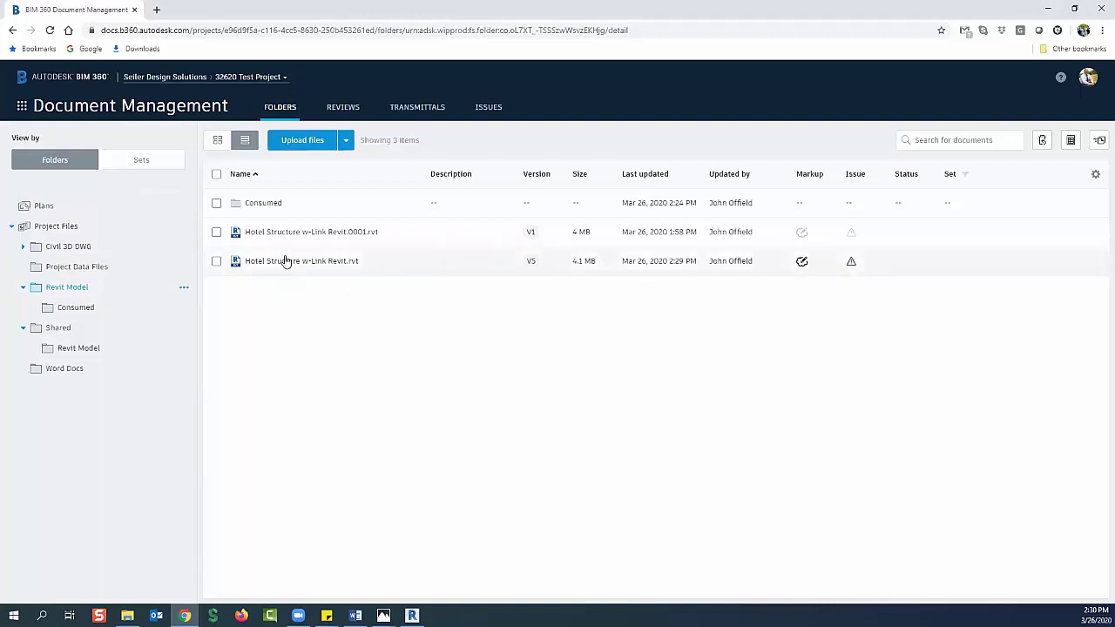
left_click(531, 262)
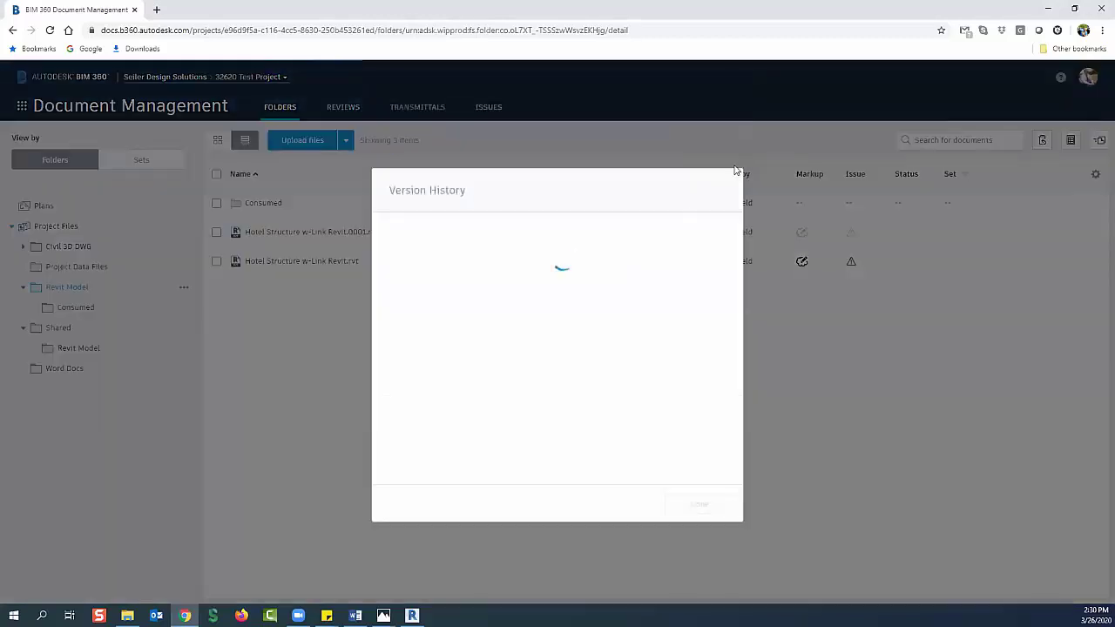
left_click(718, 191)
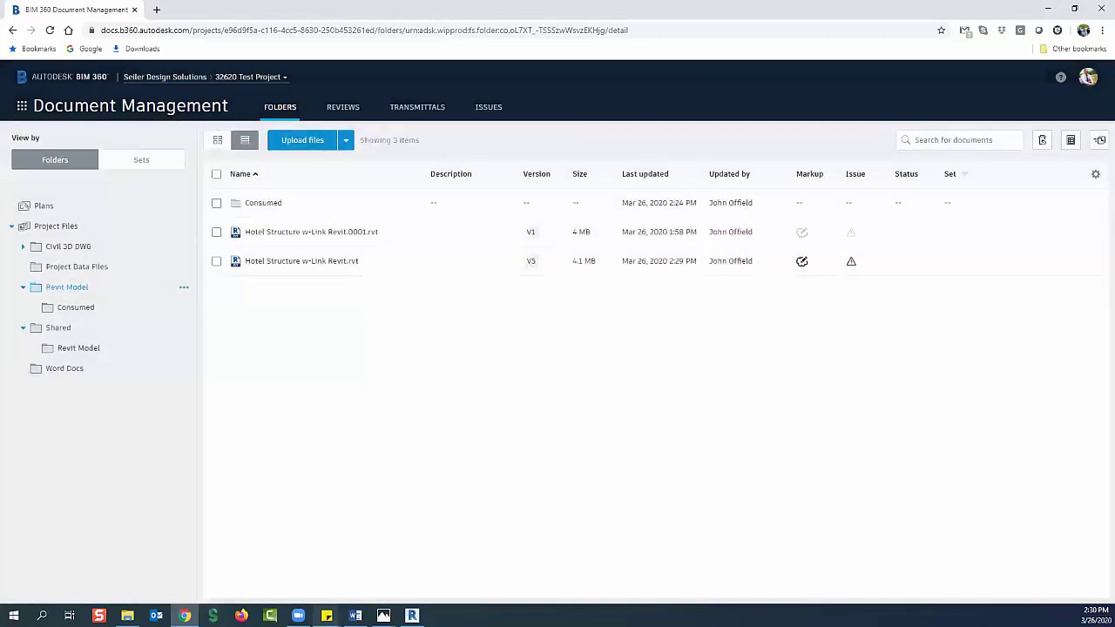
Switch to the Word outline and highlight the Desktop Connector, Autodesk Drive, BIM 360 Design, Plant 3D and administration topics for review
left_click(356, 615)
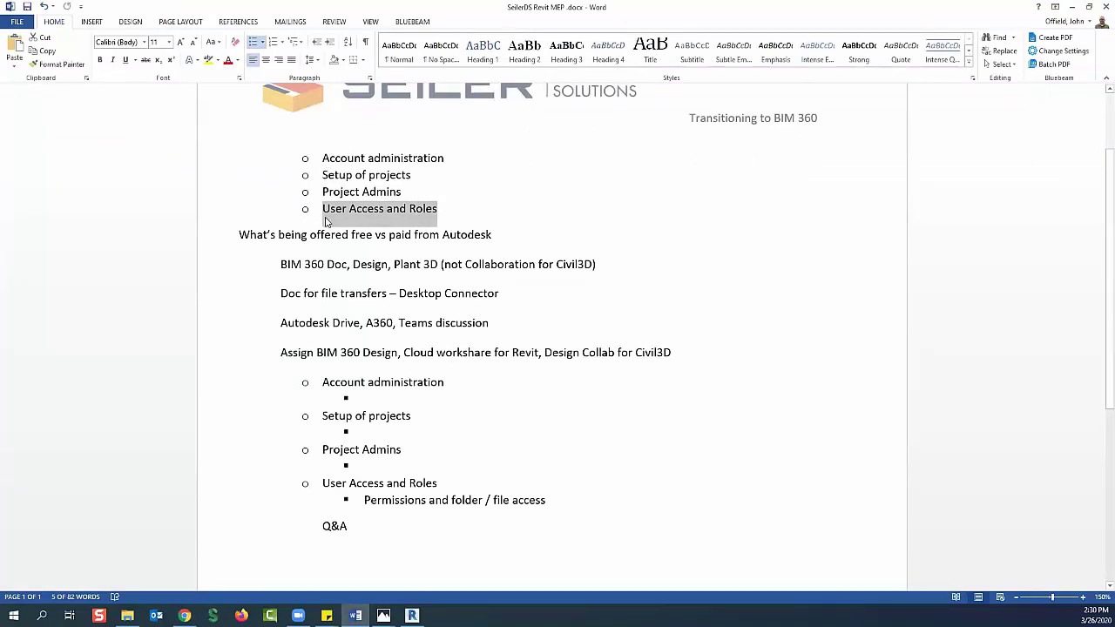
left_click_drag(278, 294, 503, 297)
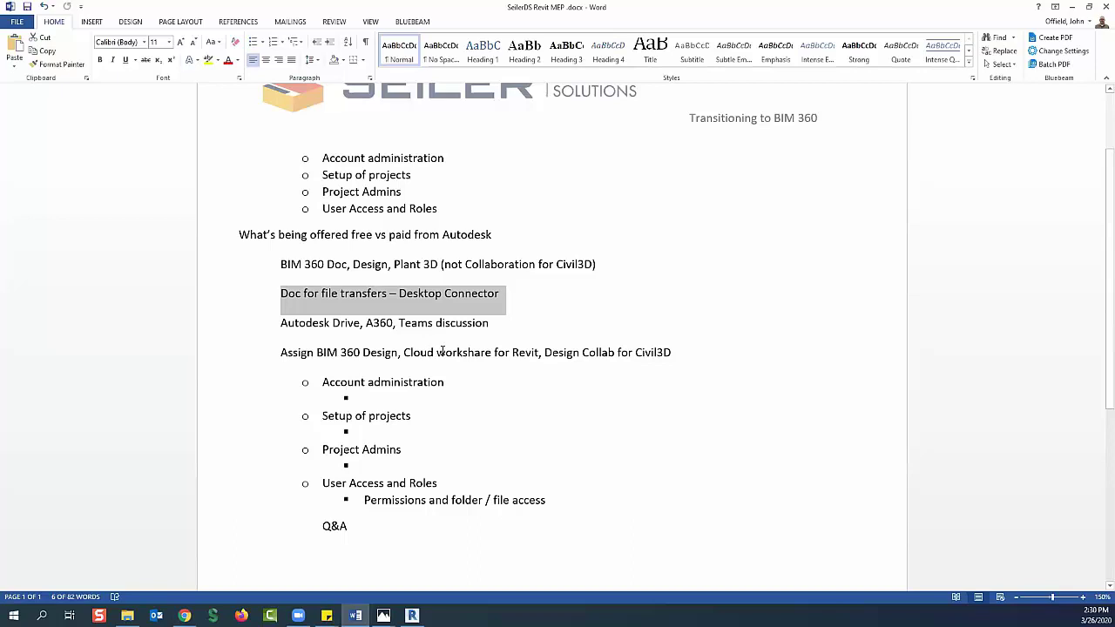
left_click_drag(281, 324, 364, 322)
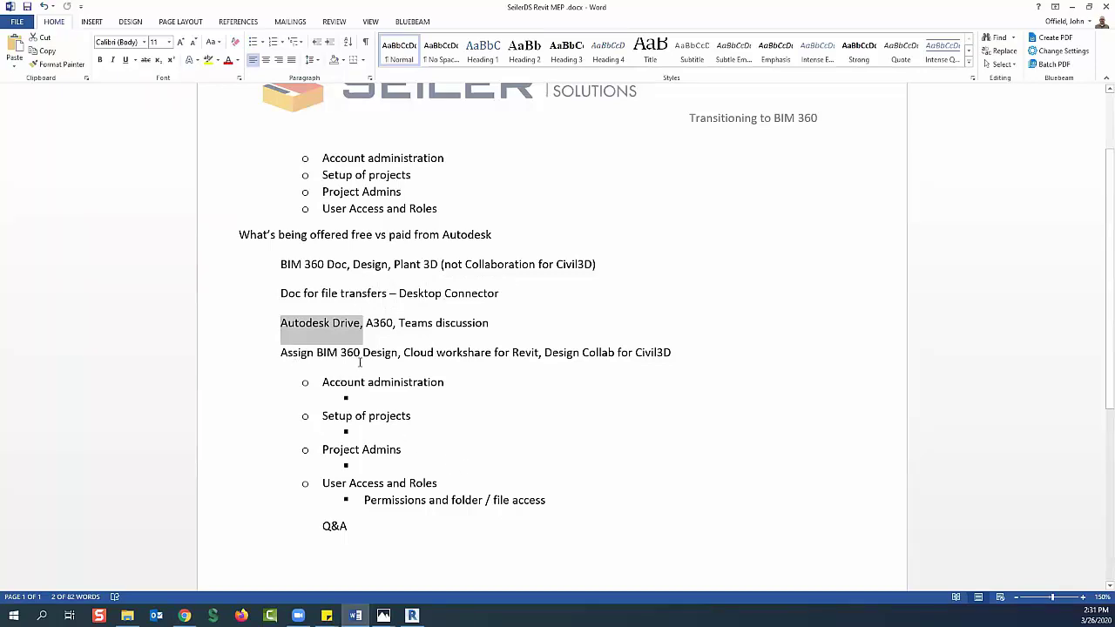
left_click_drag(281, 352, 678, 353)
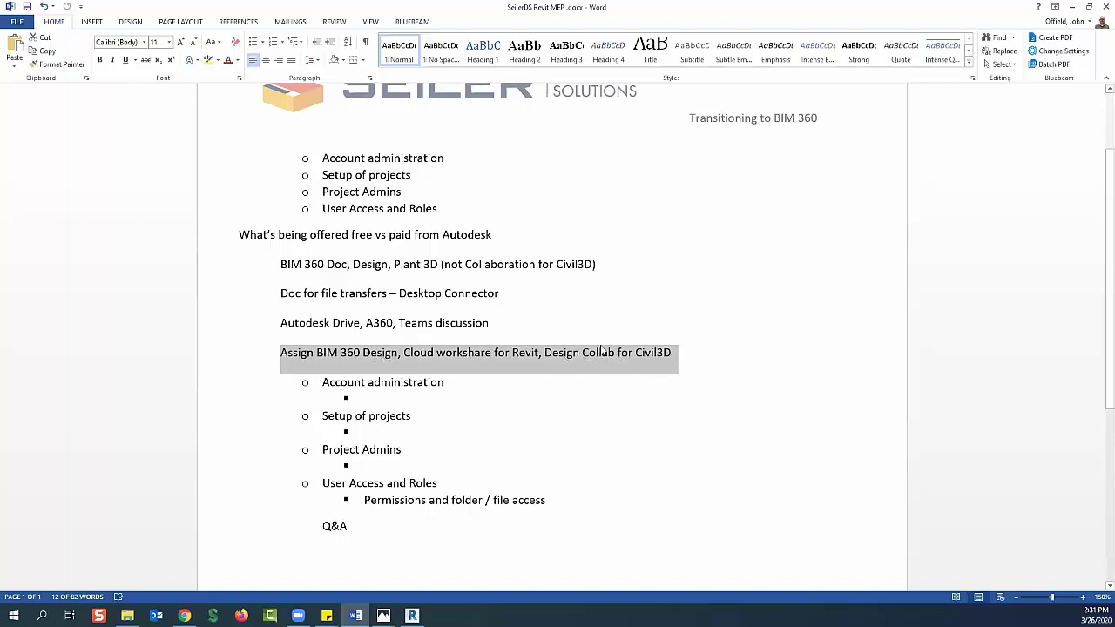
left_click_drag(445, 264, 394, 264)
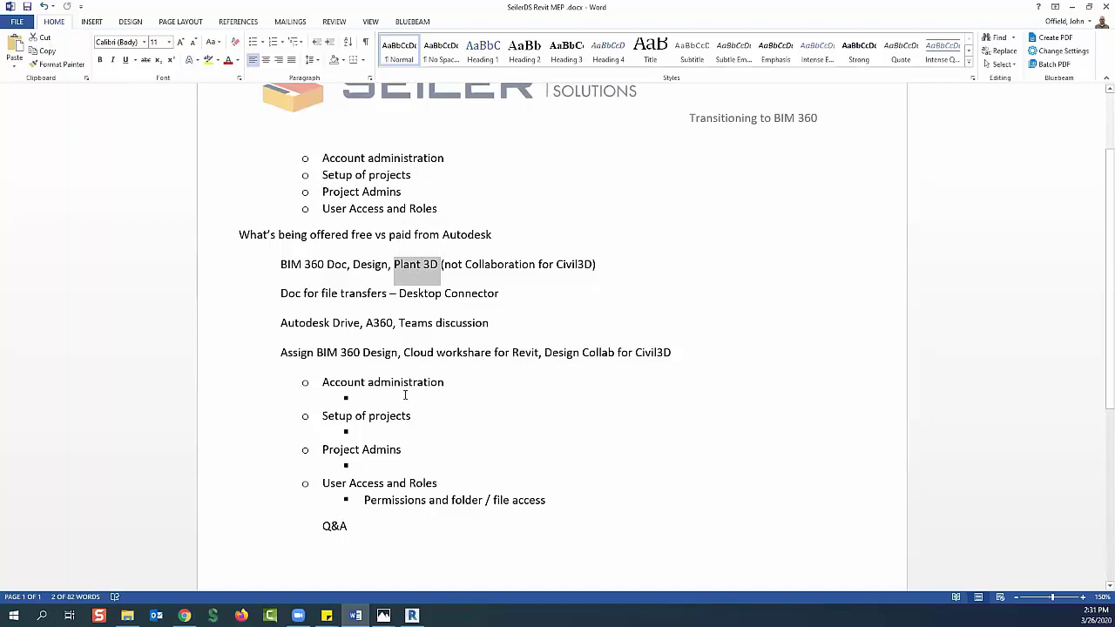
scroll(413, 257, "down", 2)
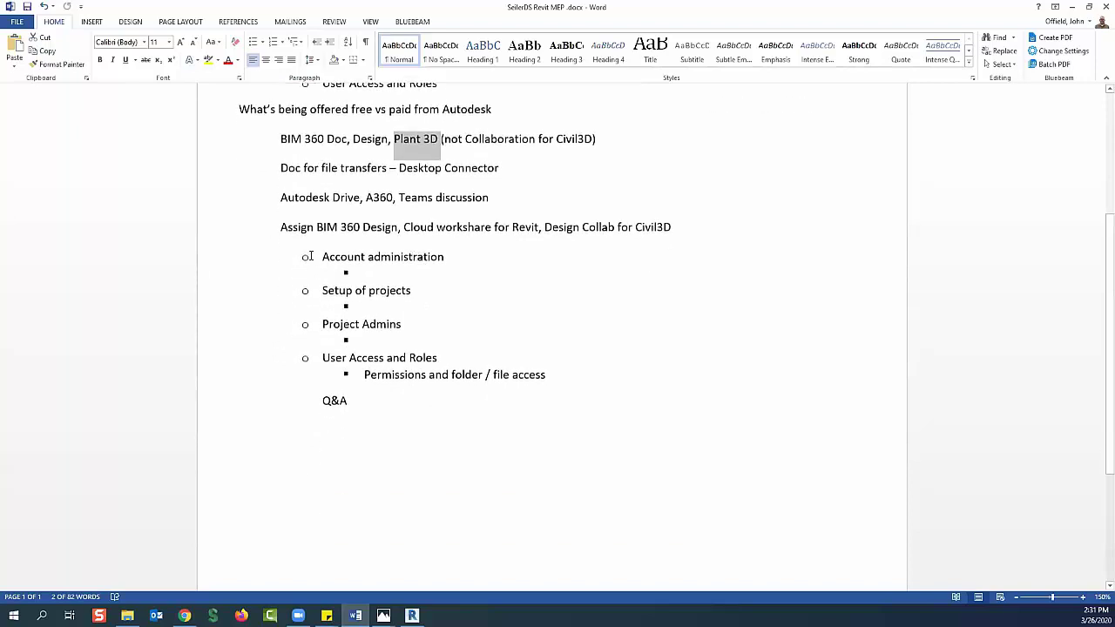
left_click_drag(313, 253, 442, 364)
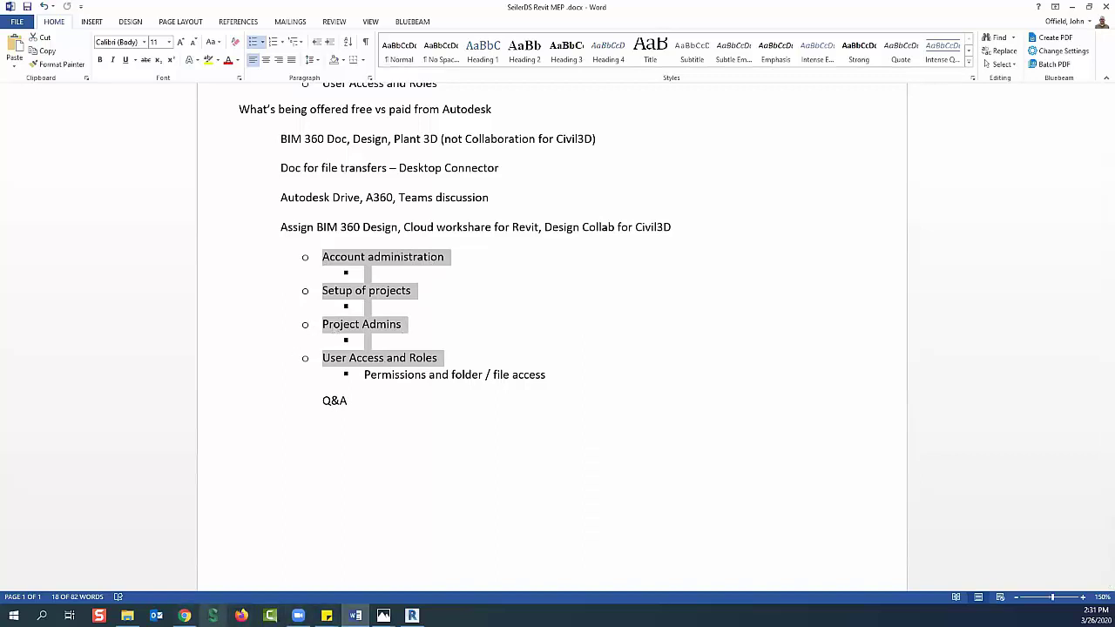
Return to BIM 360 in the browser, open Account Admin, and review the project and member directories
left_click(184, 616)
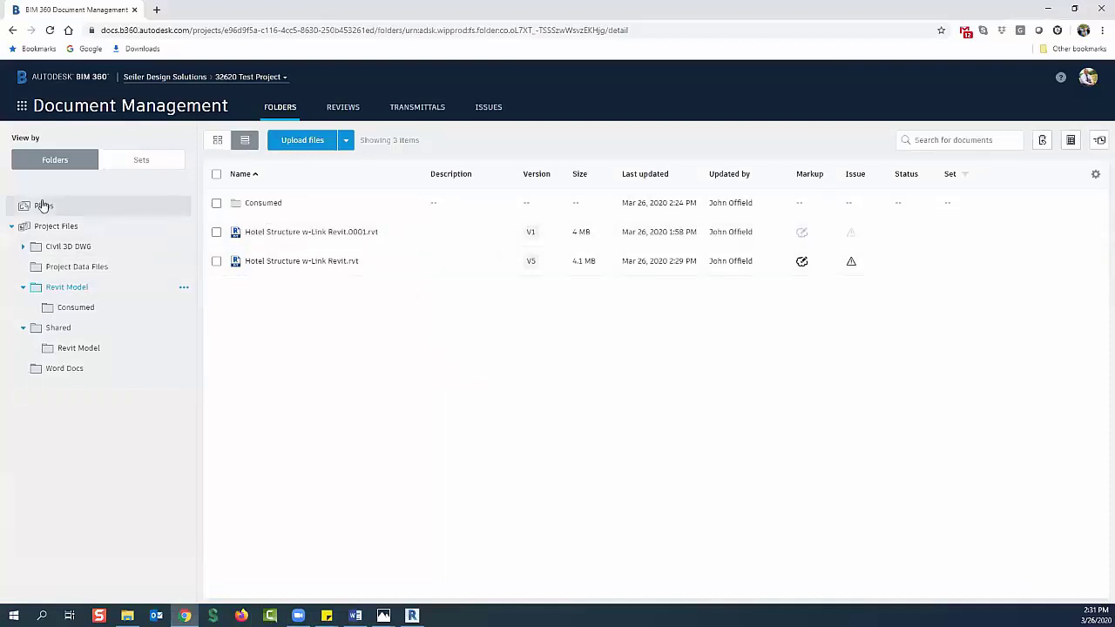
left_click(22, 106)
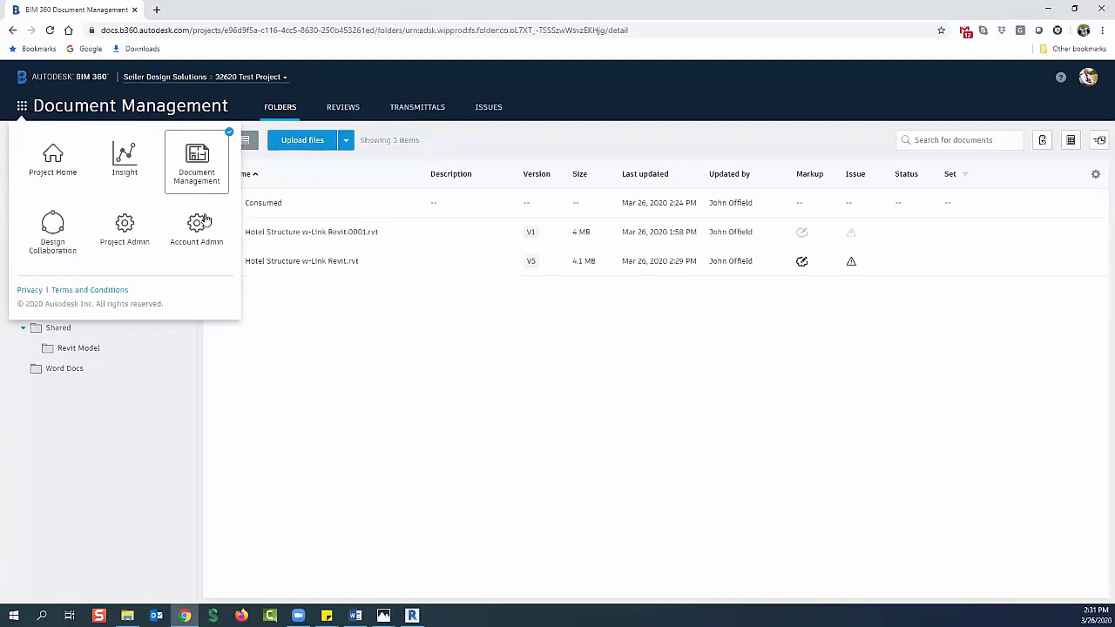
left_click(185, 237)
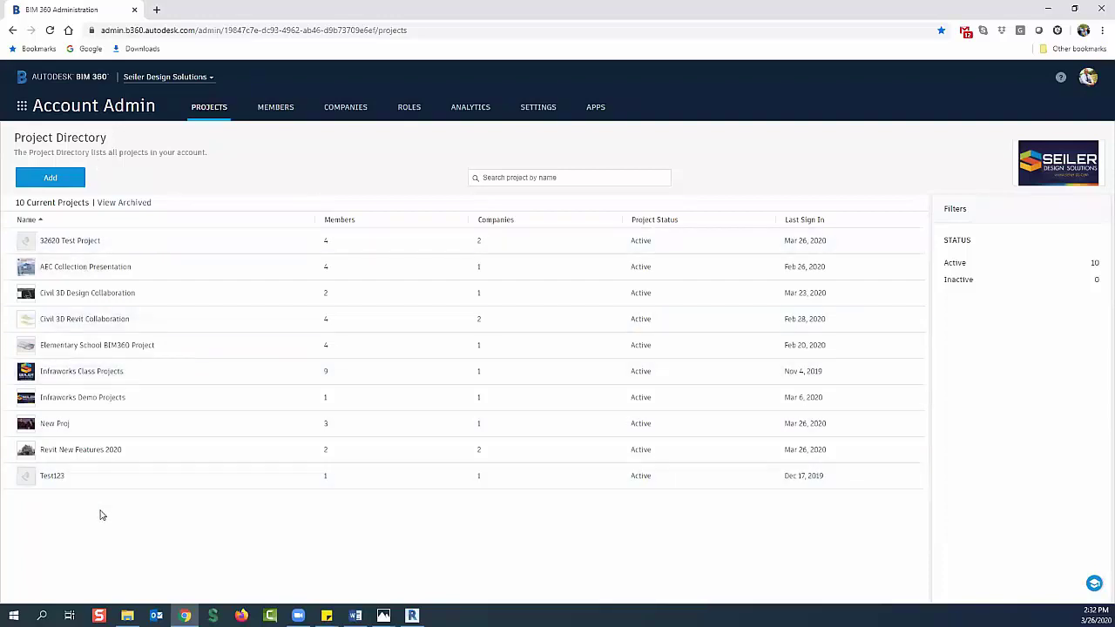
left_click(259, 114)
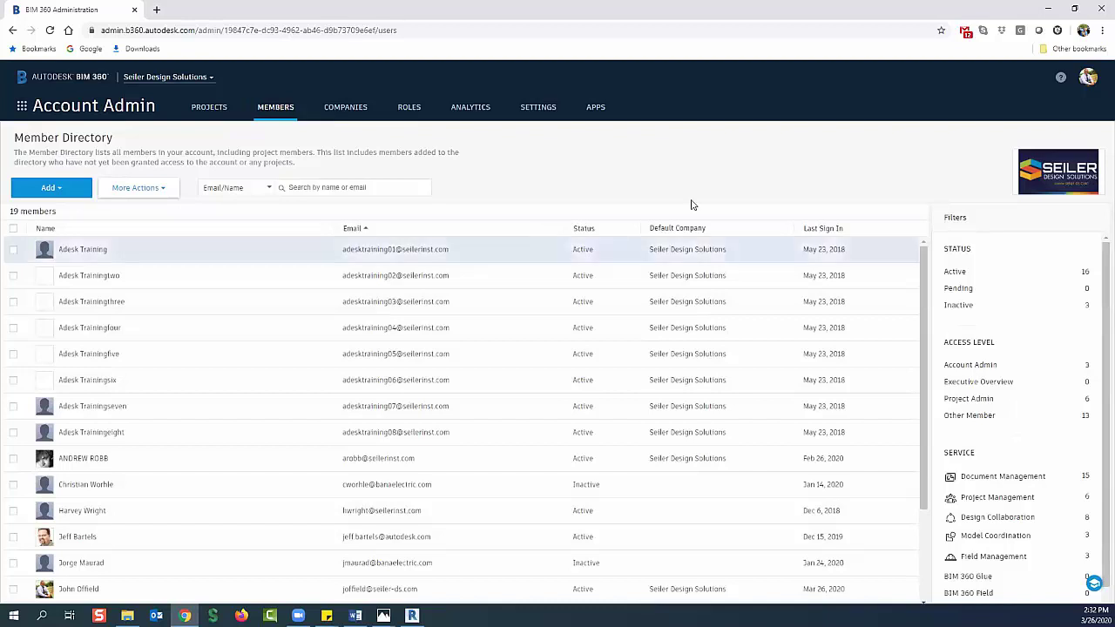
left_click(21, 107)
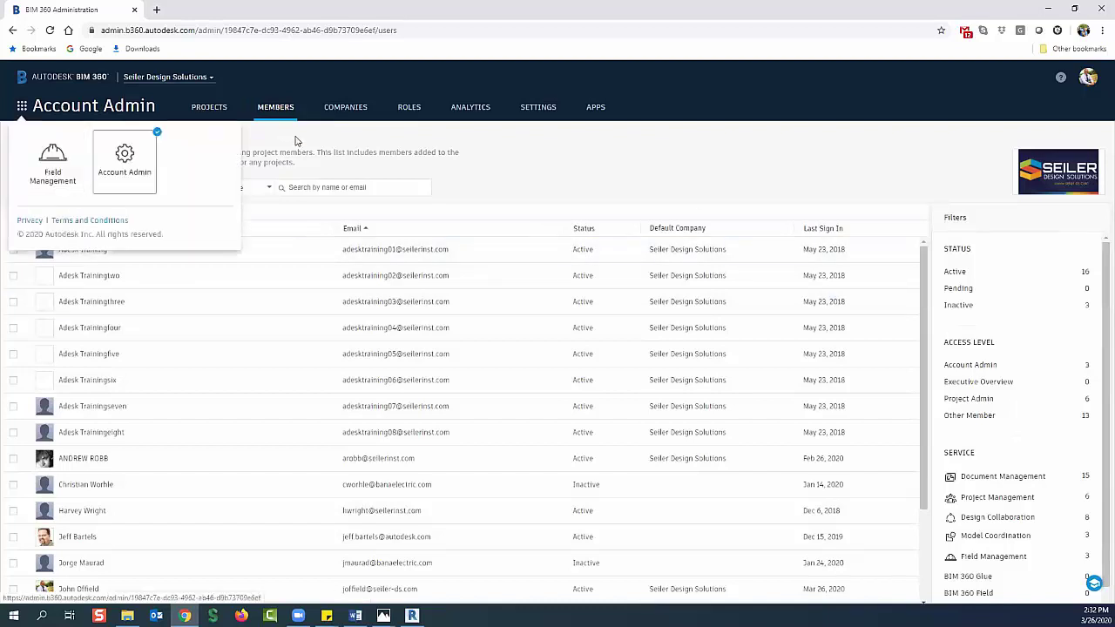
left_click(245, 143)
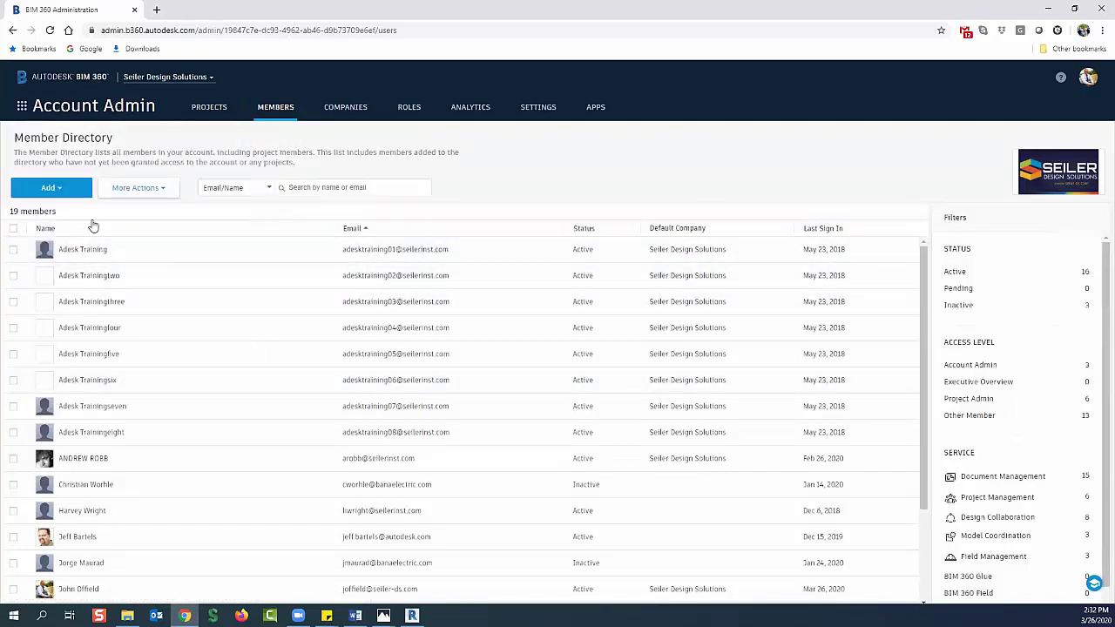
Review the options for adding people to the Member Directory and the additional actions for managing existing members
left_click(52, 188)
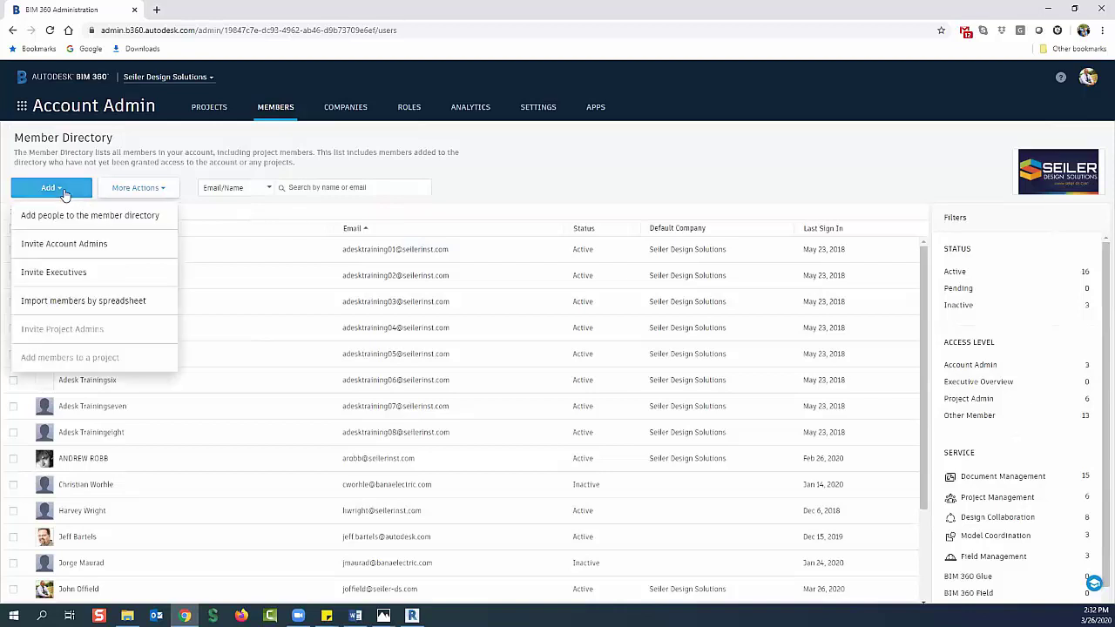
mouse_move(26, 216)
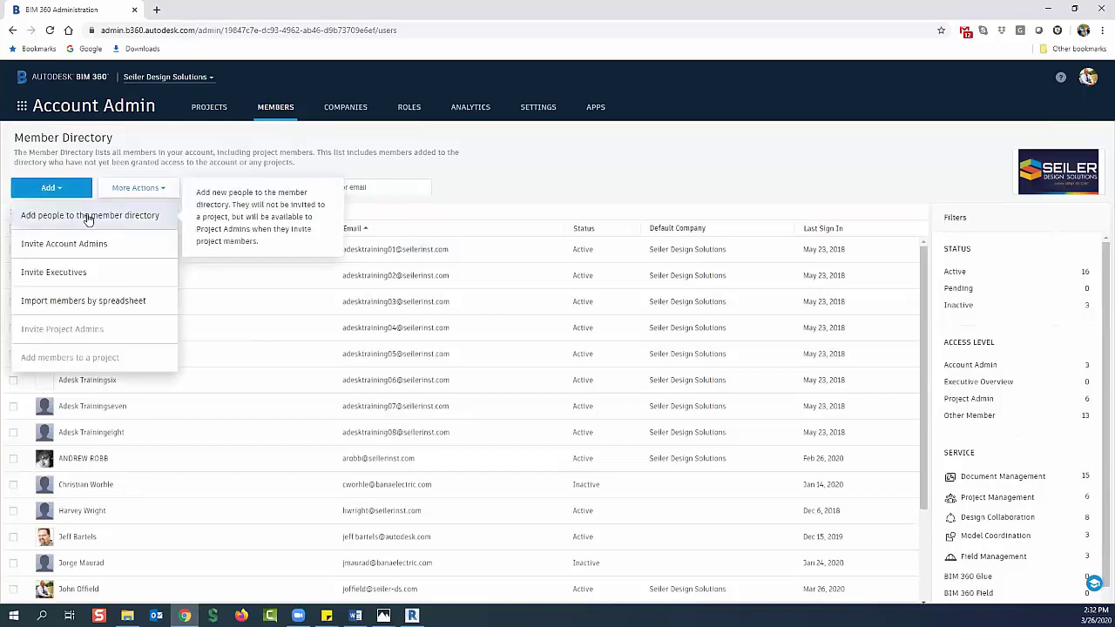
mouse_move(91, 244)
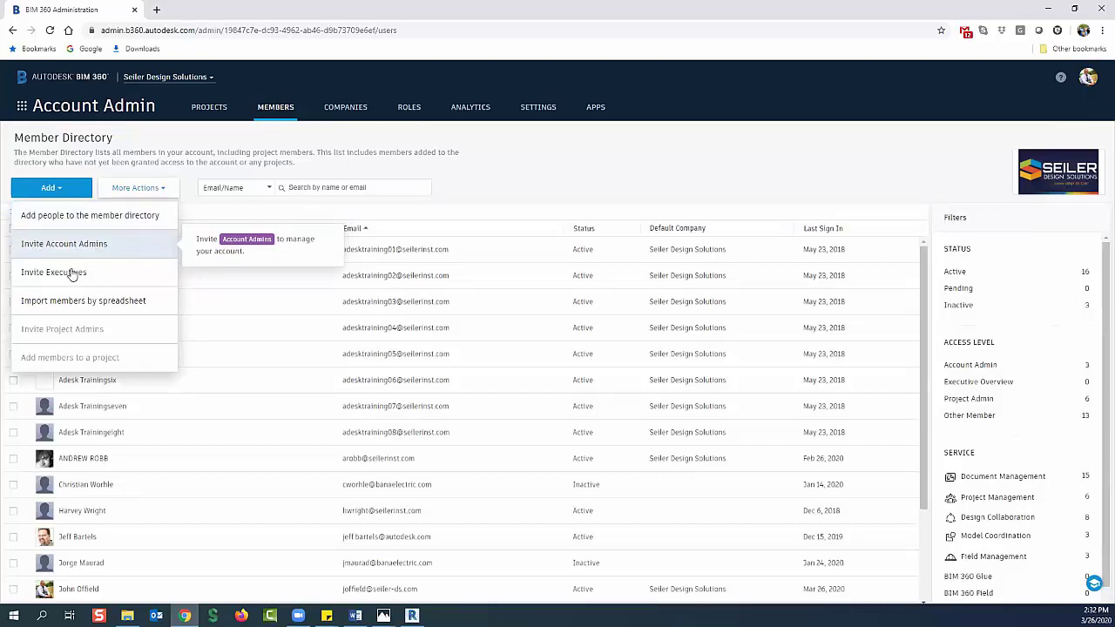
mouse_move(67, 306)
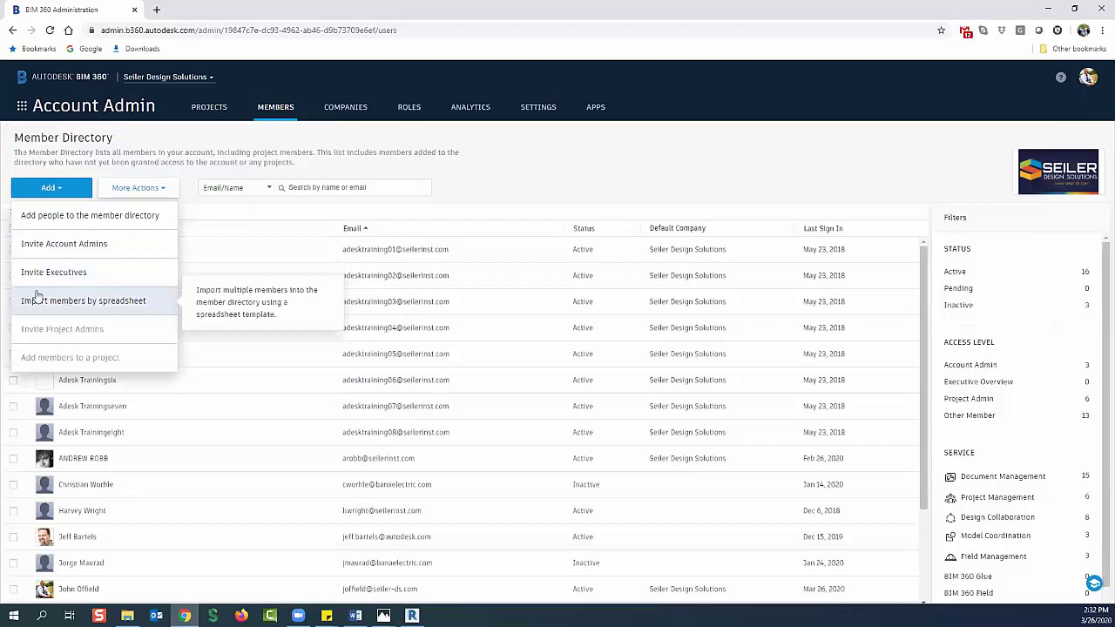
mouse_move(99, 330)
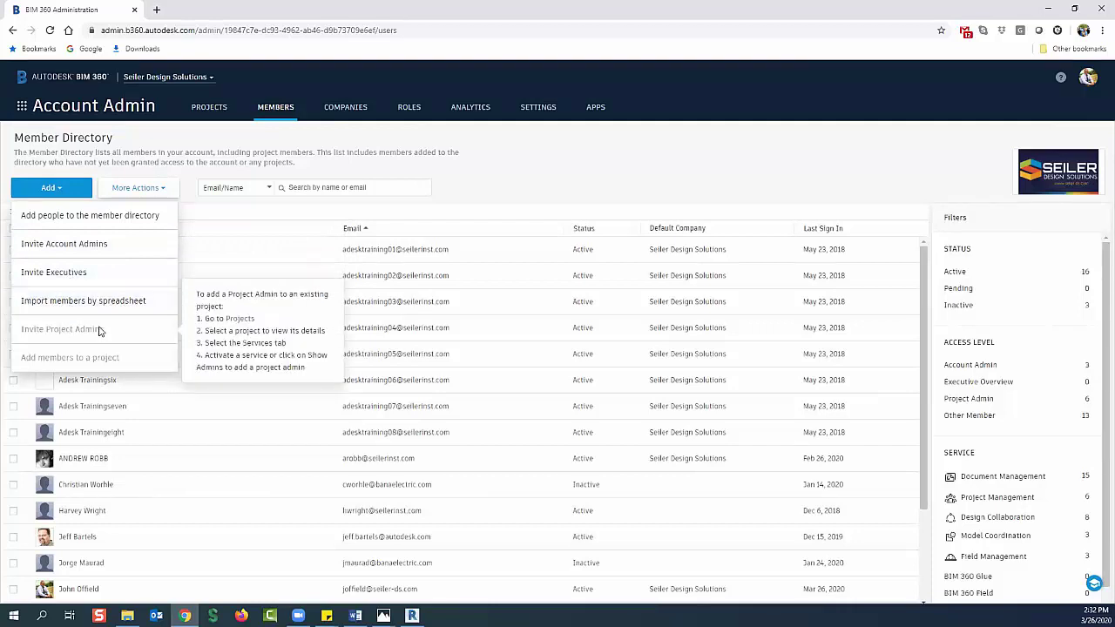
mouse_move(87, 361)
left_click(155, 190)
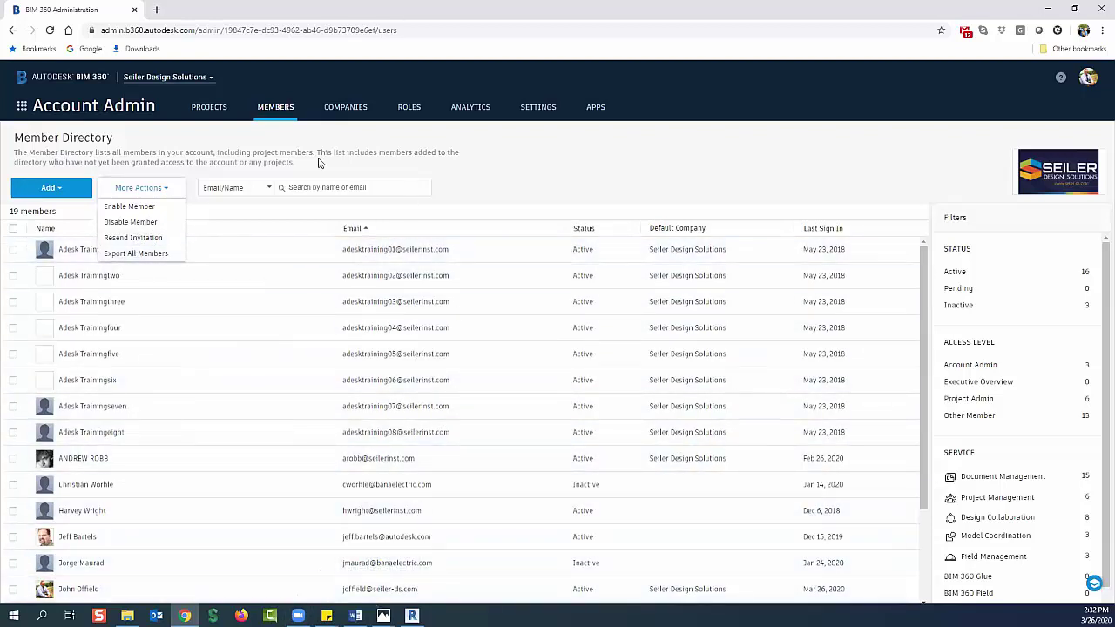
left_click(284, 173)
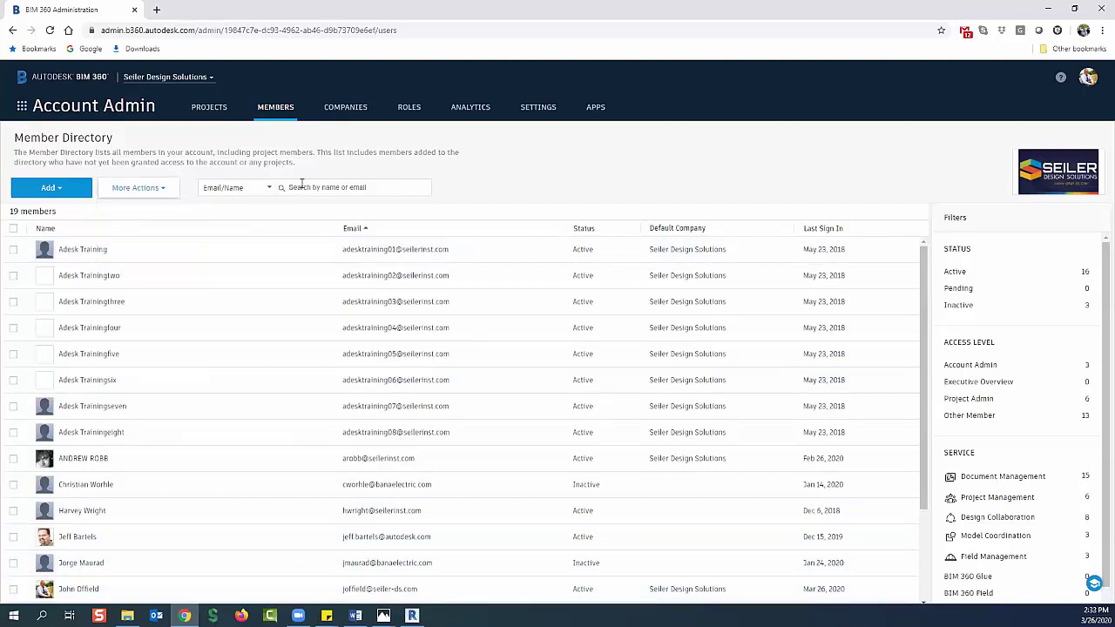
Review the account's Company Directory and the default module access defined for each role
left_click(345, 107)
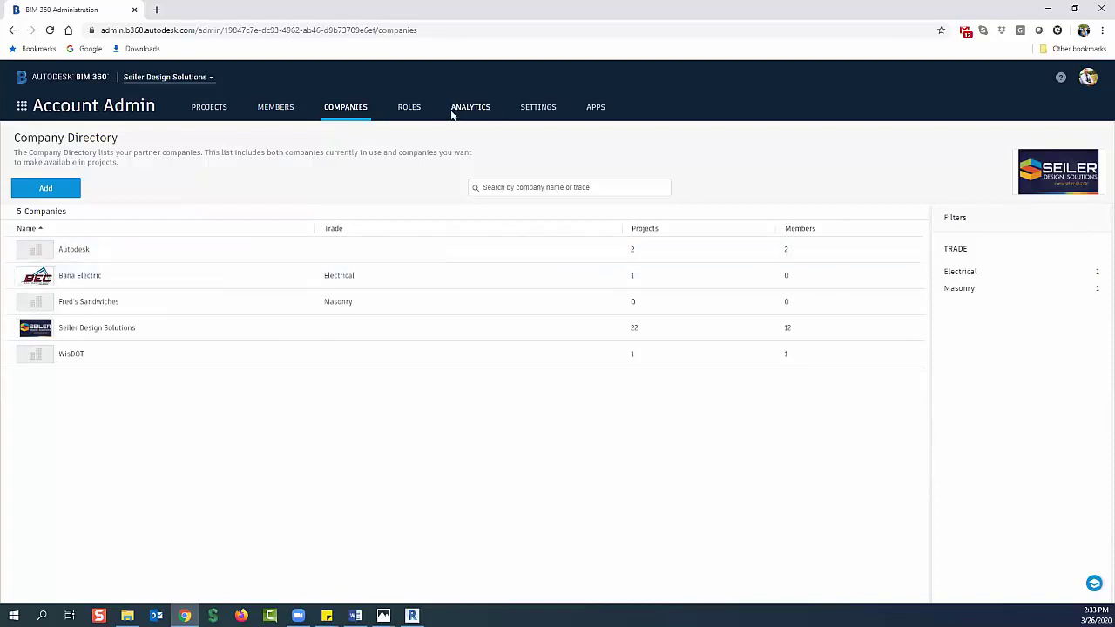
left_click(414, 112)
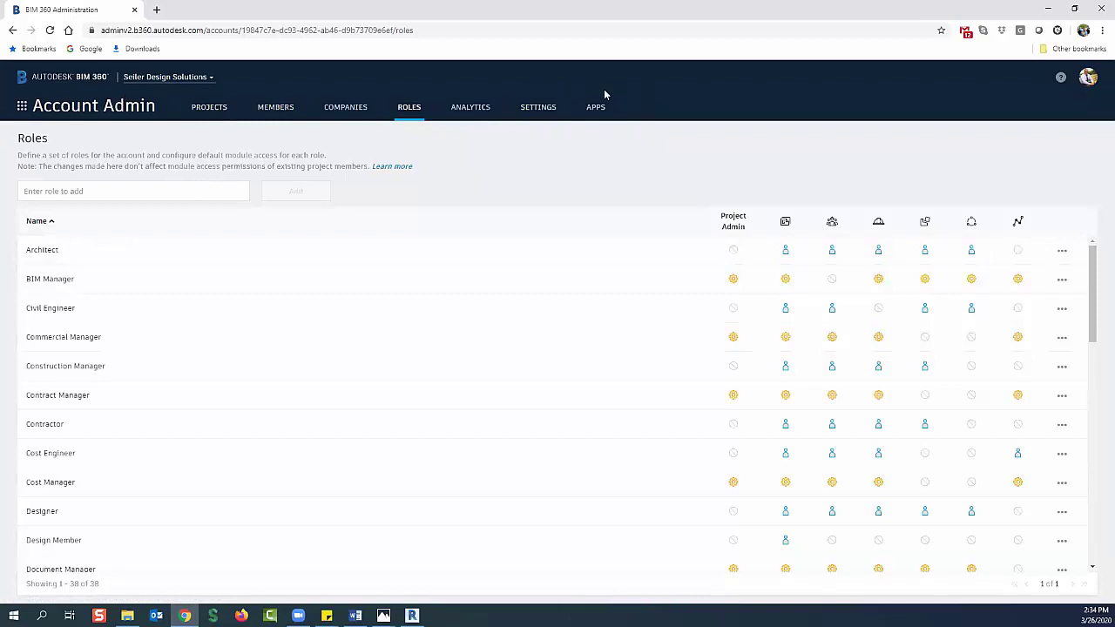
Examine the Admin Activities log in the account settings and return to the account profile
left_click(546, 108)
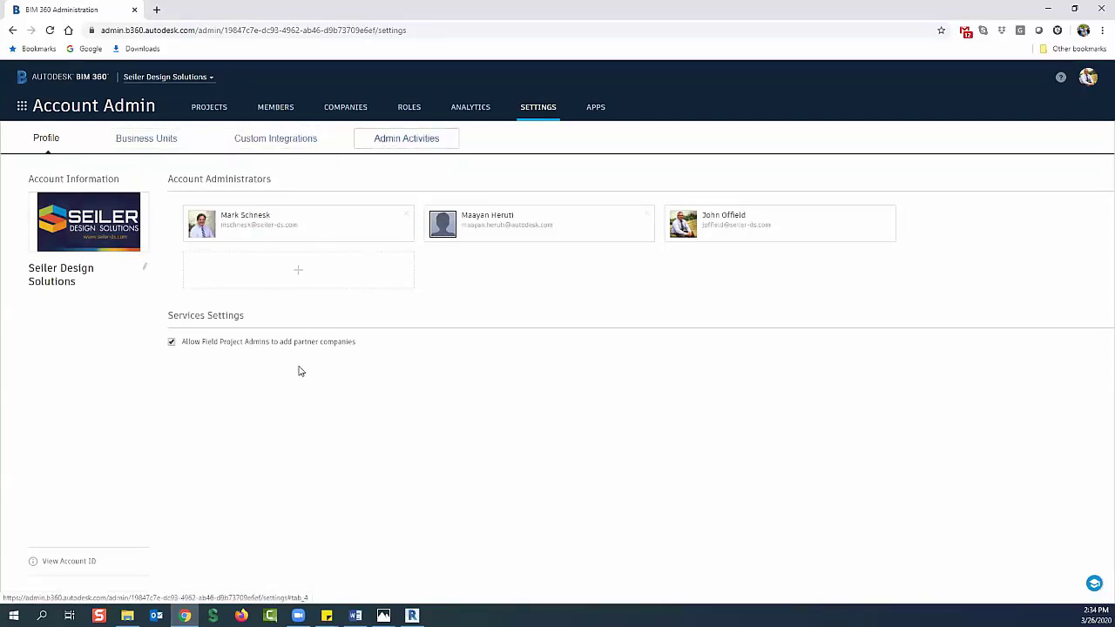
scroll(306, 267, "down", 8)
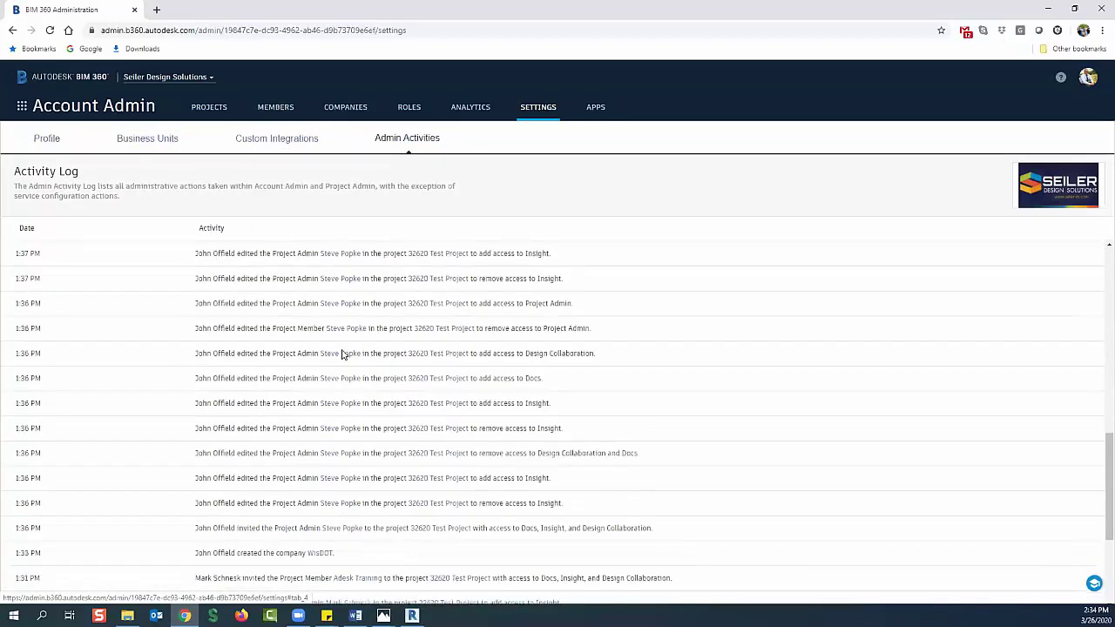
scroll(341, 355, "up", 10)
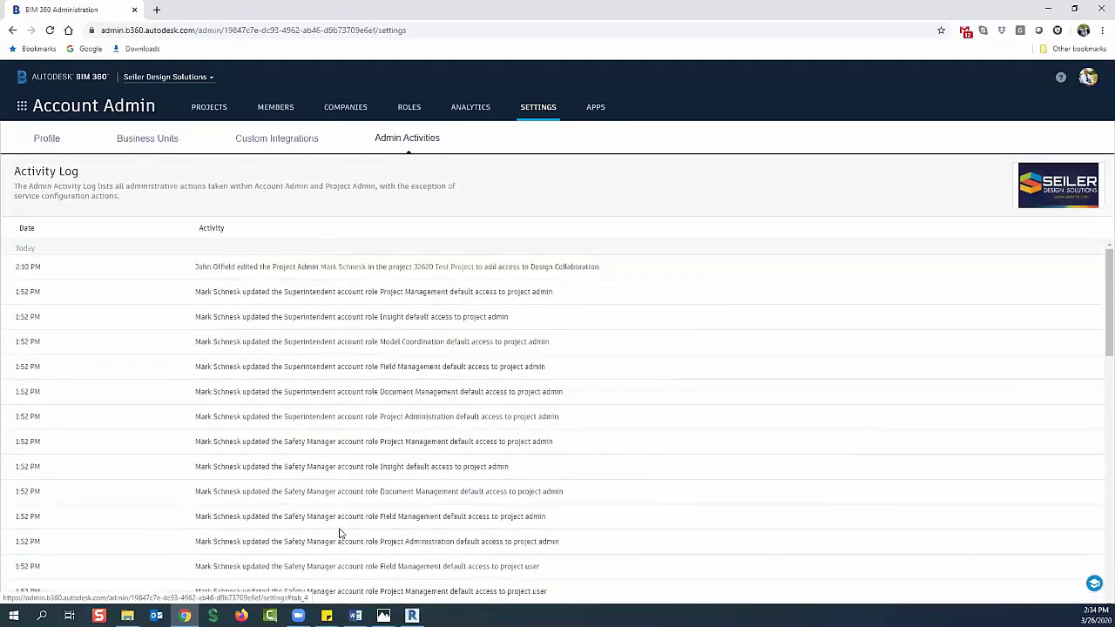
left_click(46, 142)
Switch from the account to 32620 Test Project and open its Document Management module
left_click(24, 108)
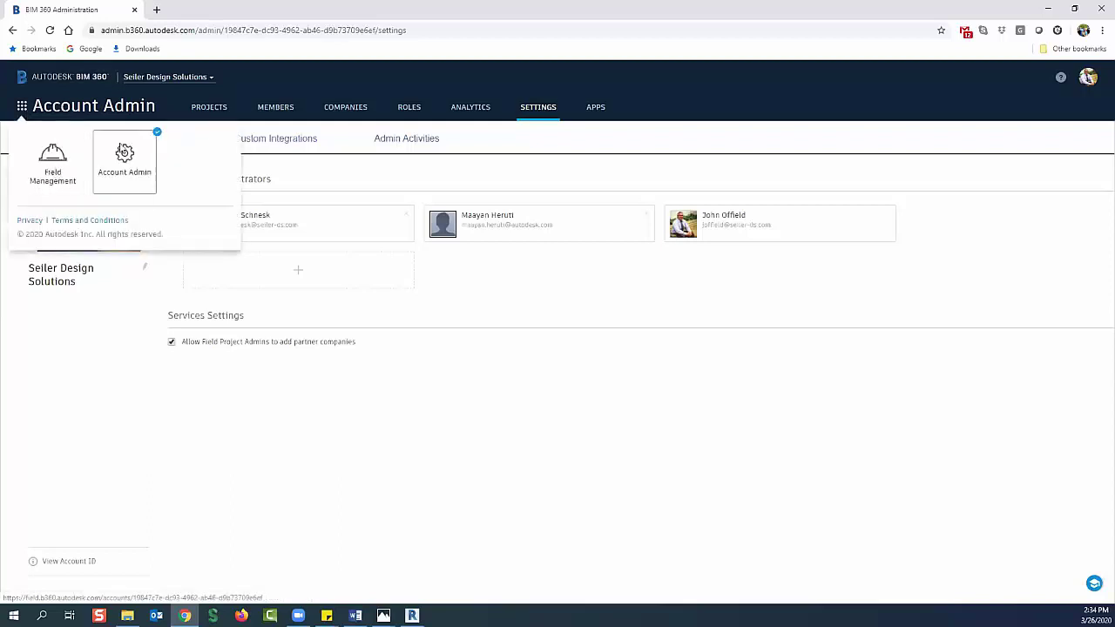
left_click(151, 77)
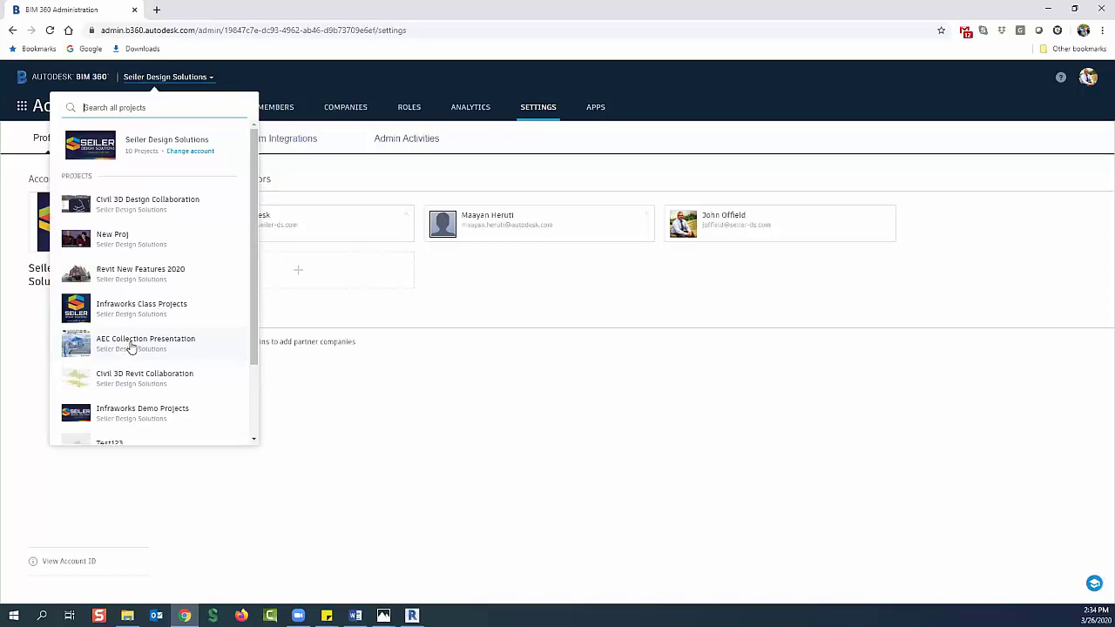
scroll(127, 353, "down", 3)
left_click(127, 387)
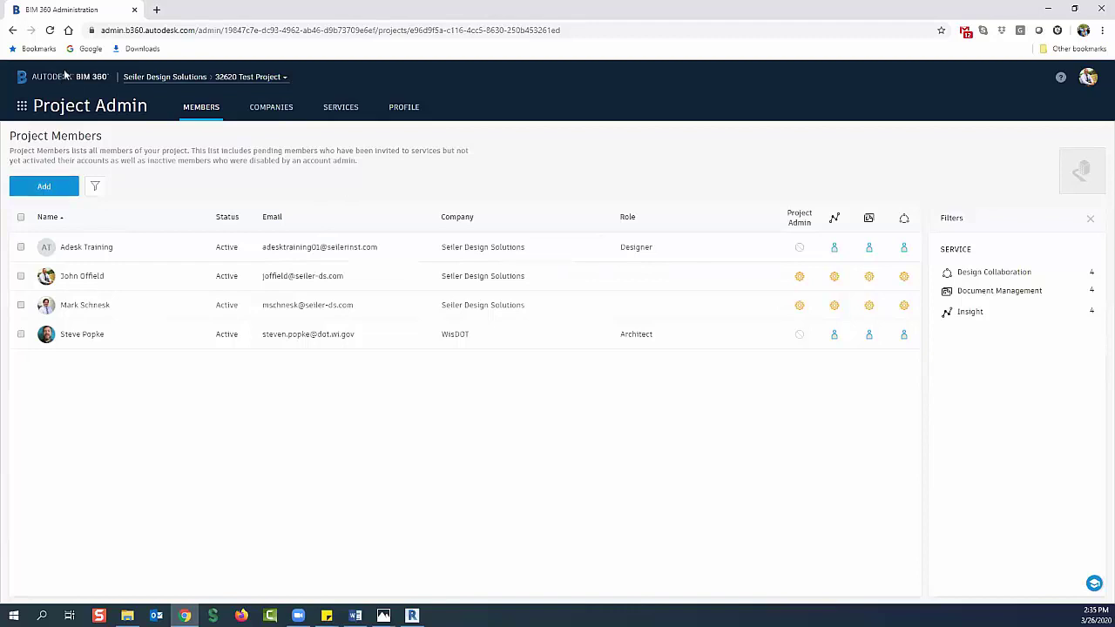
left_click(21, 106)
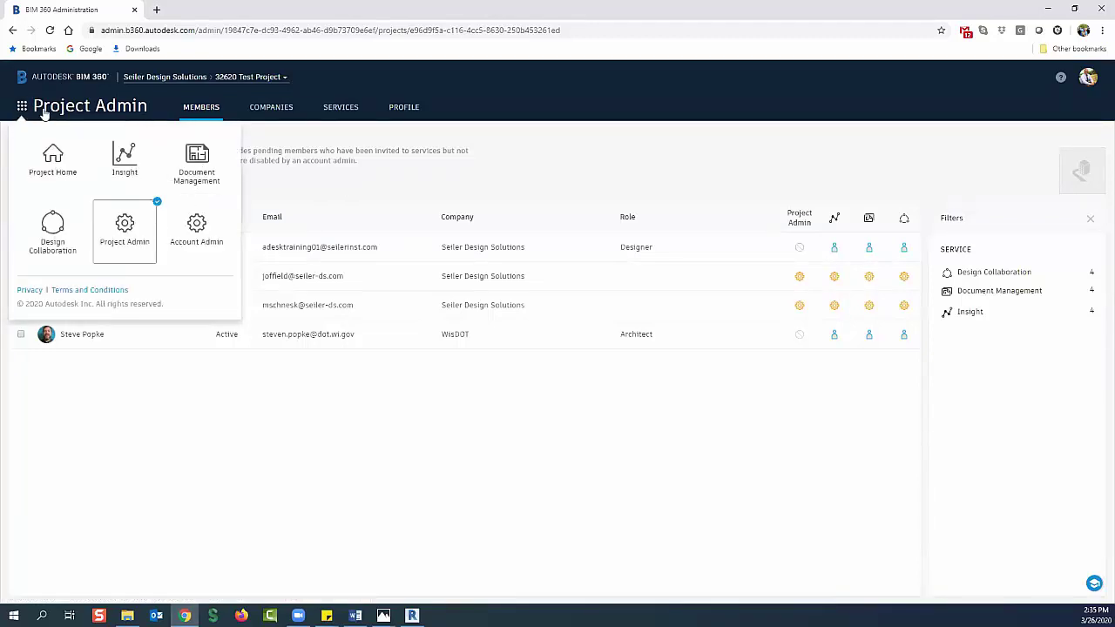
left_click(202, 177)
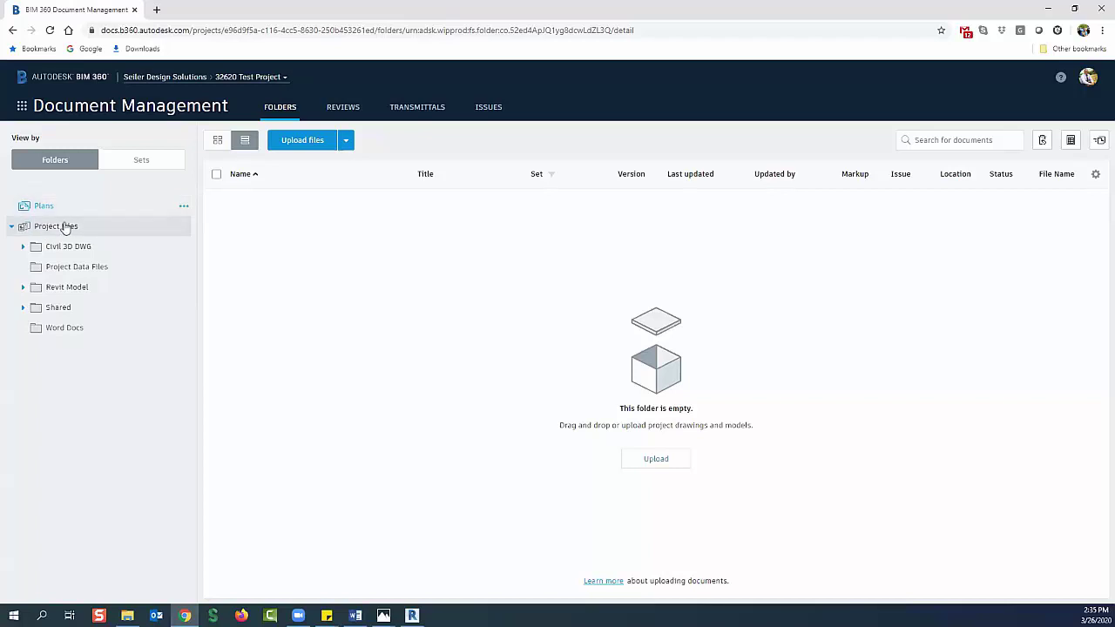
Review the folder actions available for Plans and Project Files, including permissions, sharing and transmittals
left_click(184, 208)
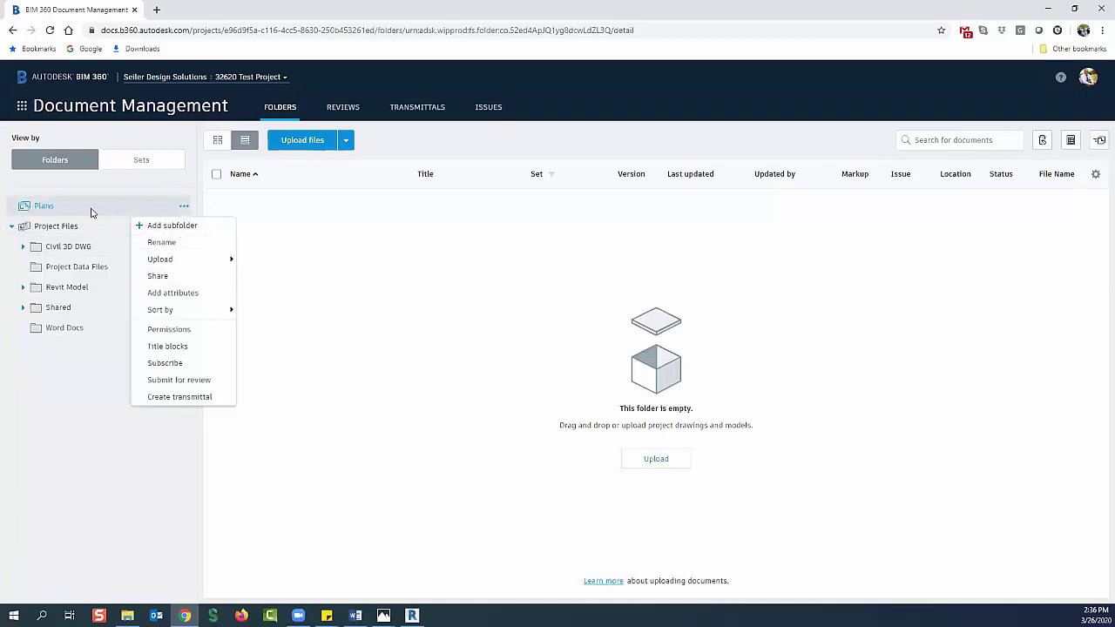
left_click(54, 441)
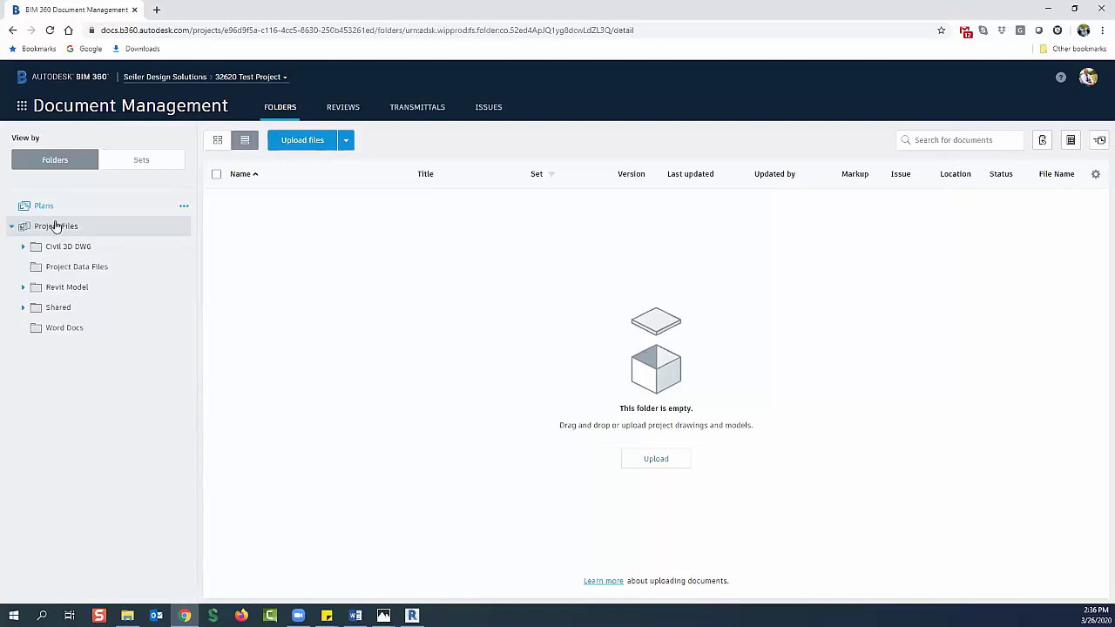
left_click(184, 227)
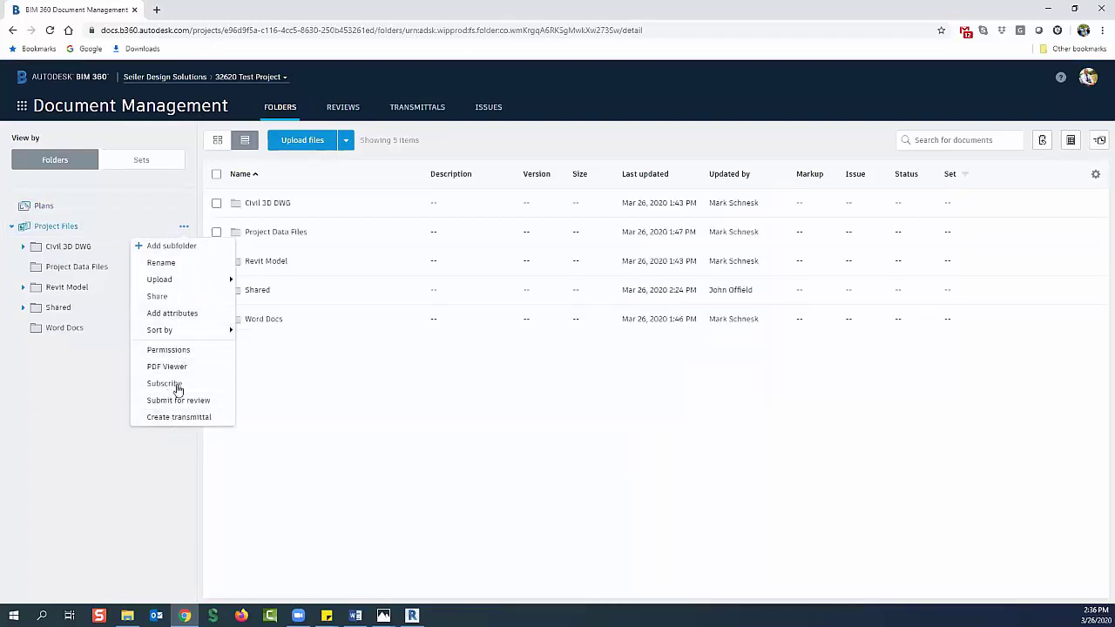
left_click(319, 450)
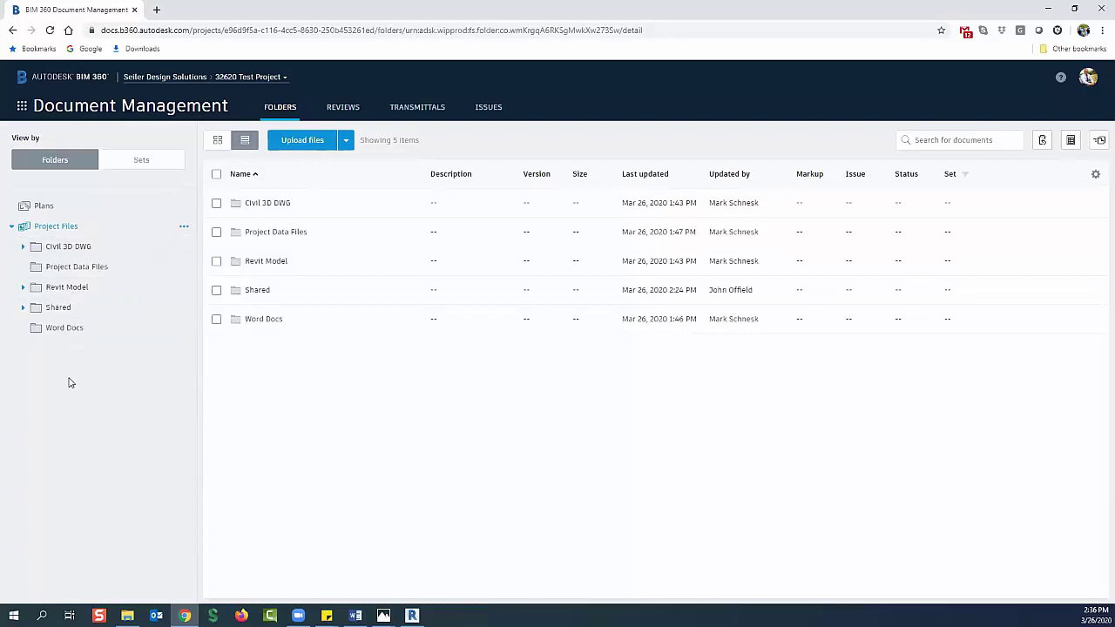
Check the project's document sets in Document Management and switch to the Word outline
left_click(147, 161)
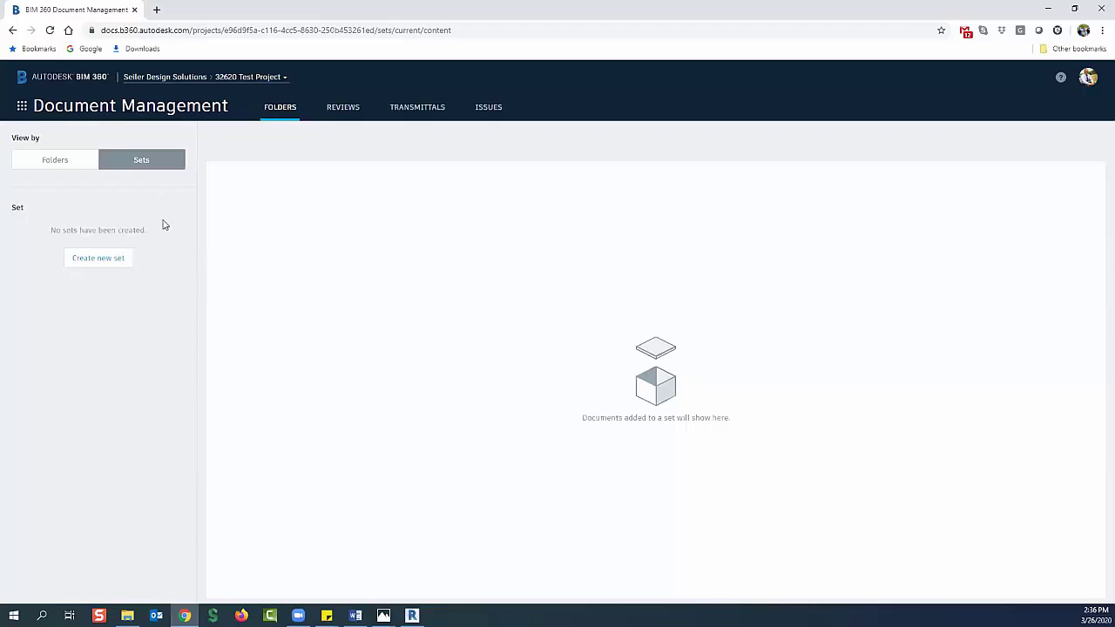
left_click(81, 168)
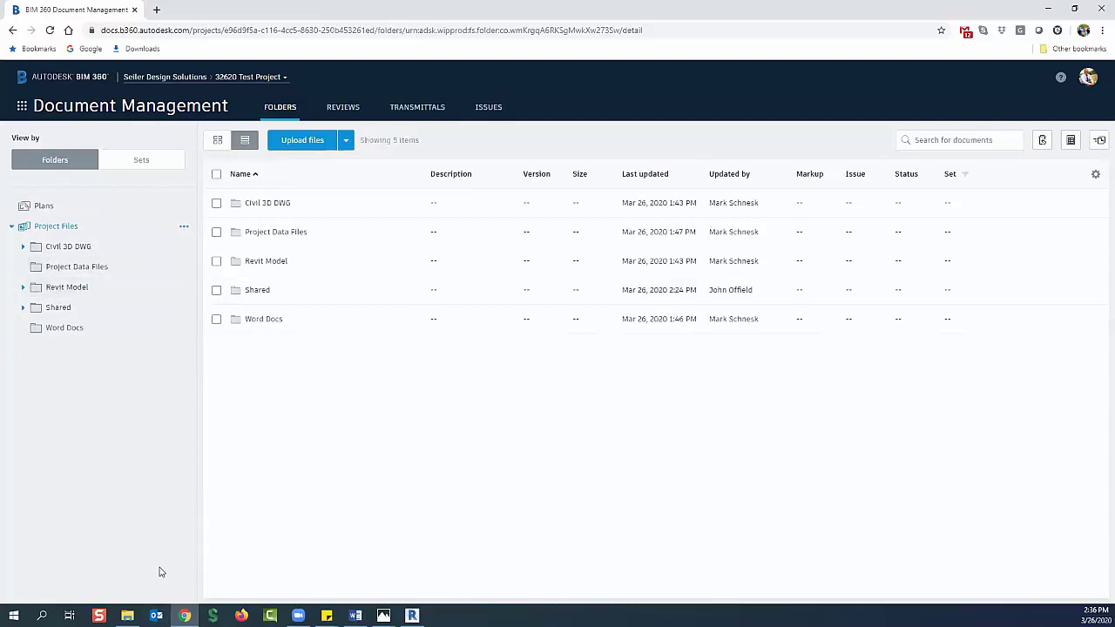
left_click(355, 615)
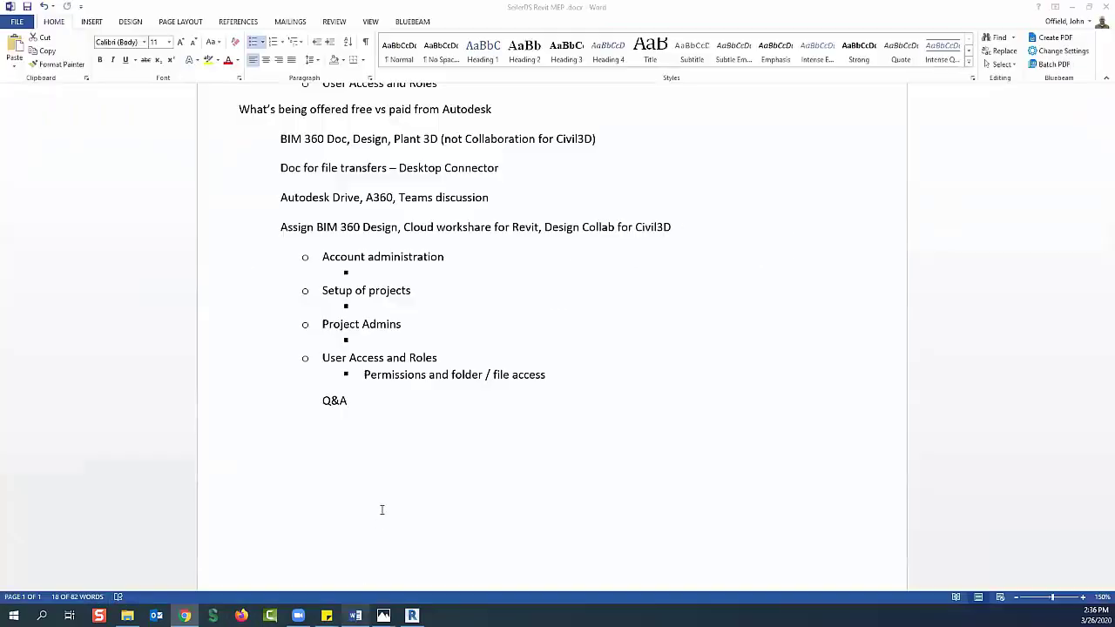